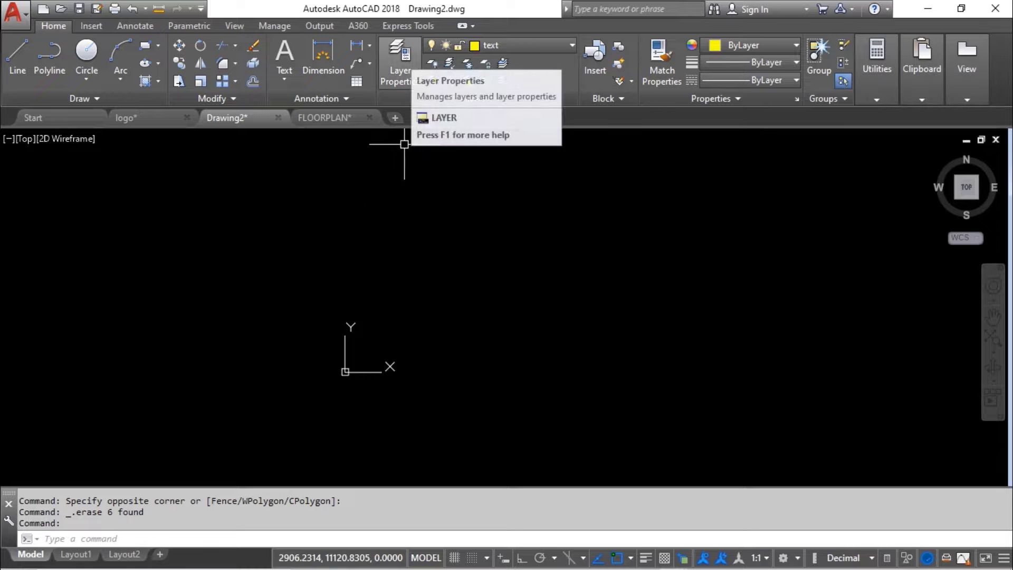
- Rename the wall layer to Ext_wall in the layer properties
{"action": "left_click", "coordinate": [400, 62]}
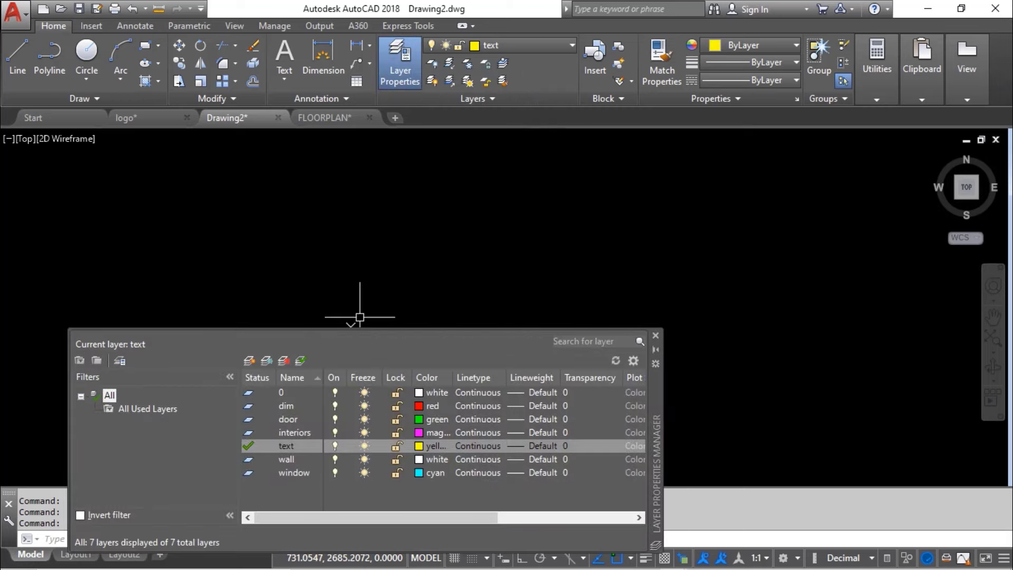
{"action": "left_click", "coordinate": [287, 459]}
{"action": "right_click", "coordinate": [285, 459]}
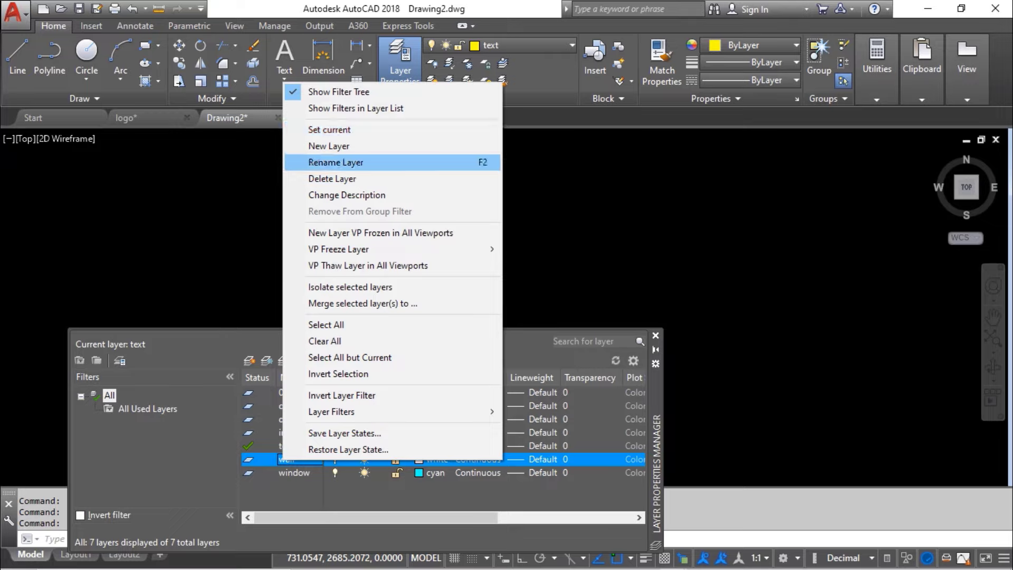
{"action": "left_click", "coordinate": [336, 162]}
{"action": "left_click", "coordinate": [279, 459]}
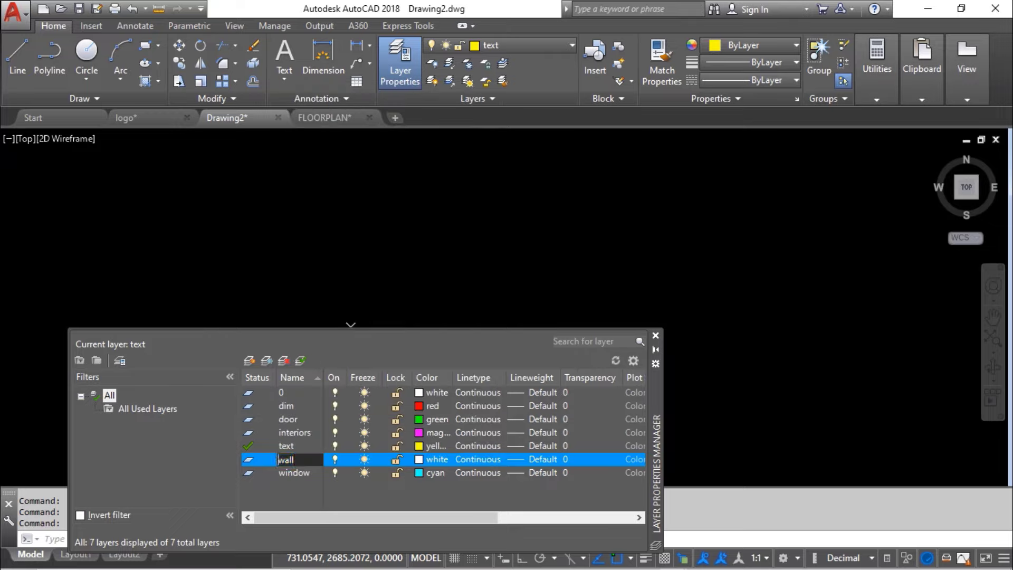
{"action": "type", "text": "Ext_"}
- Create a new layer named INt_wall
{"action": "key", "text": "alt+n"}
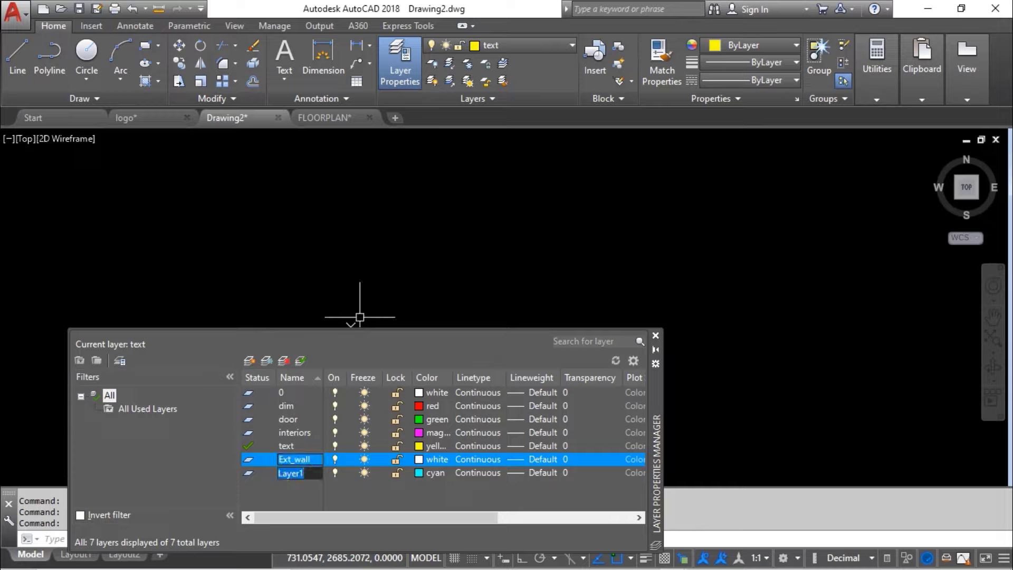
{"action": "type", "text": "INt_wall"}
{"action": "key", "text": "Return"}
- Assign index color 31 to the selected INt_wall and text layers and close the layer properties
{"action": "left_click", "coordinate": [421, 473]}
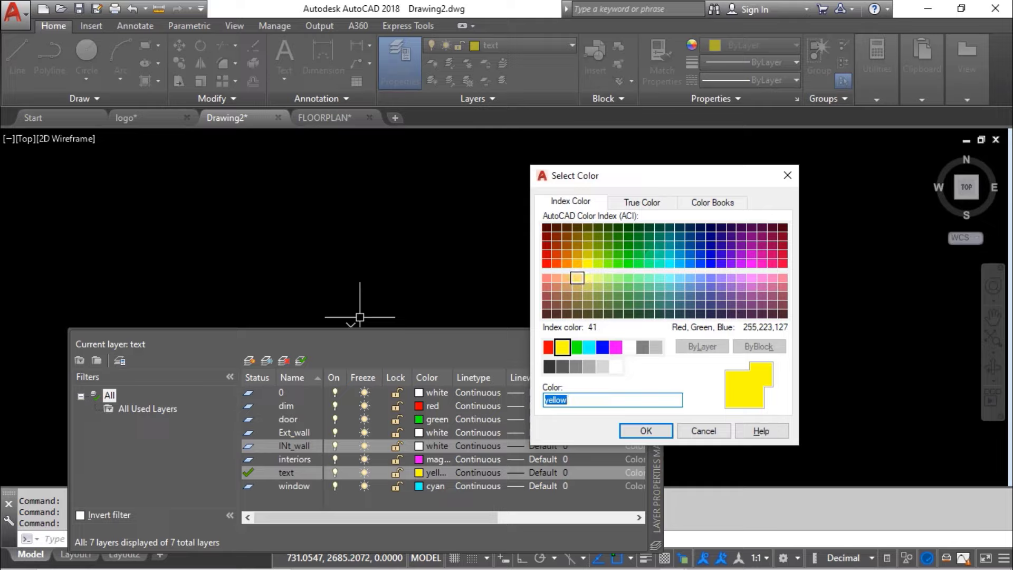
{"action": "left_click", "coordinate": [567, 277]}
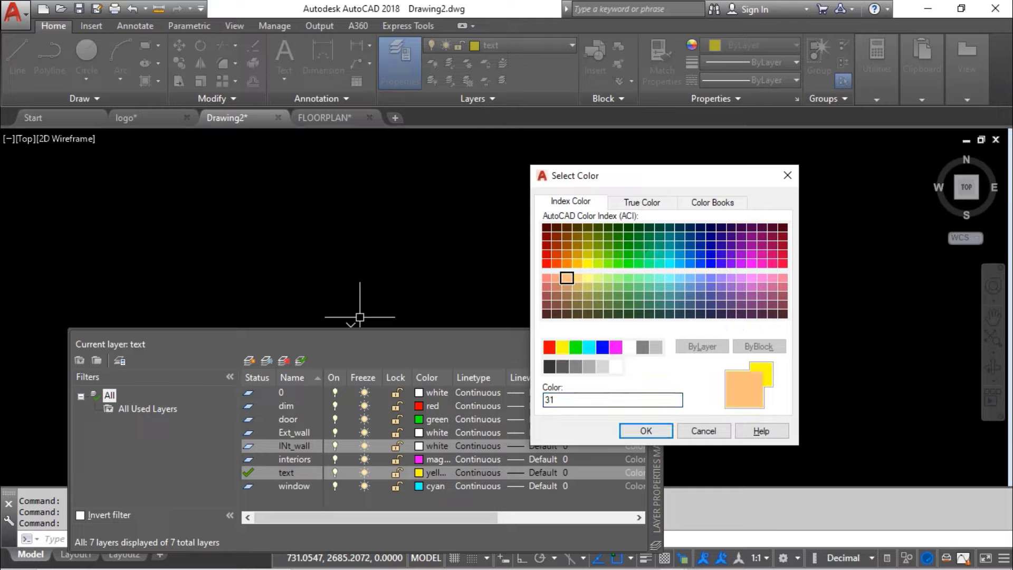
{"action": "left_click", "coordinate": [645, 431]}
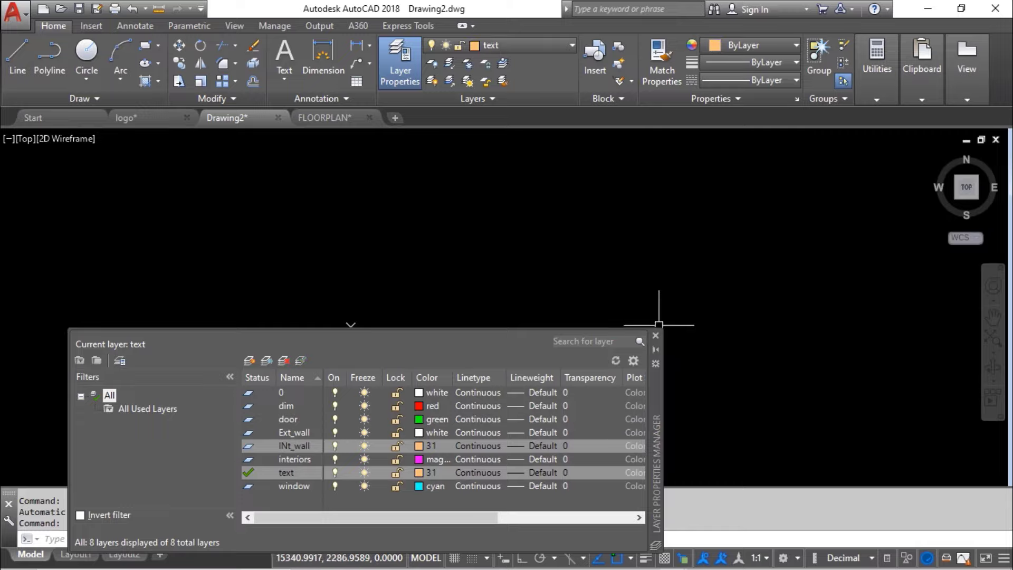
{"action": "left_click", "coordinate": [655, 335]}
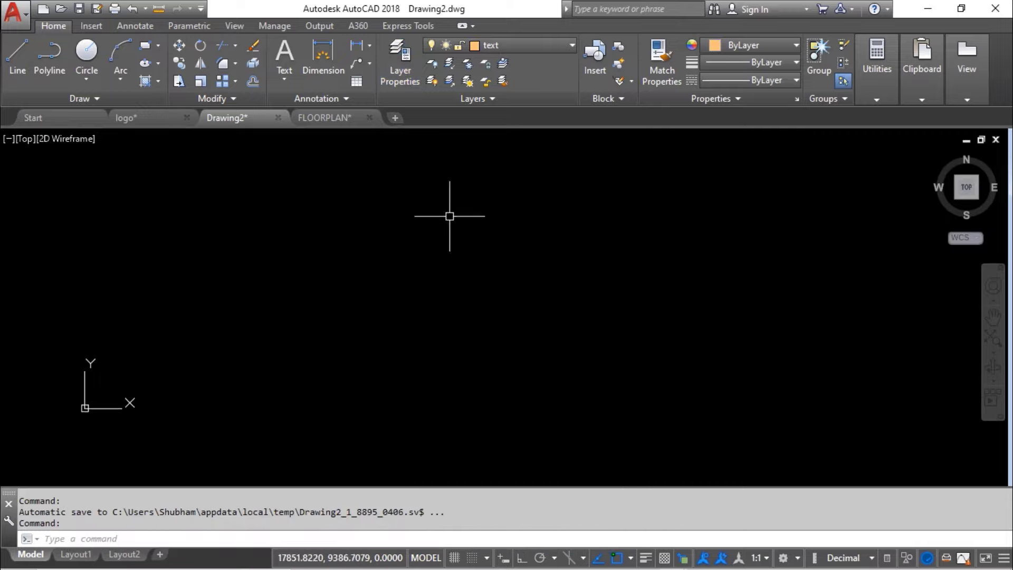
- Set the text layer's color back to yellow and make Ext_wall the current layer
{"action": "left_click", "coordinate": [400, 63]}
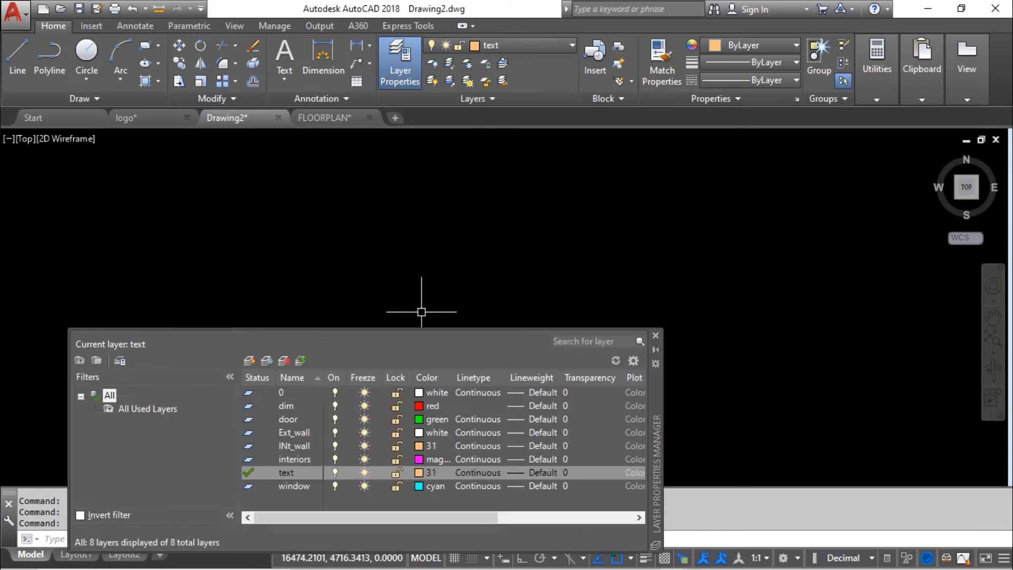
{"action": "left_click", "coordinate": [431, 472]}
{"action": "left_click", "coordinate": [562, 347]}
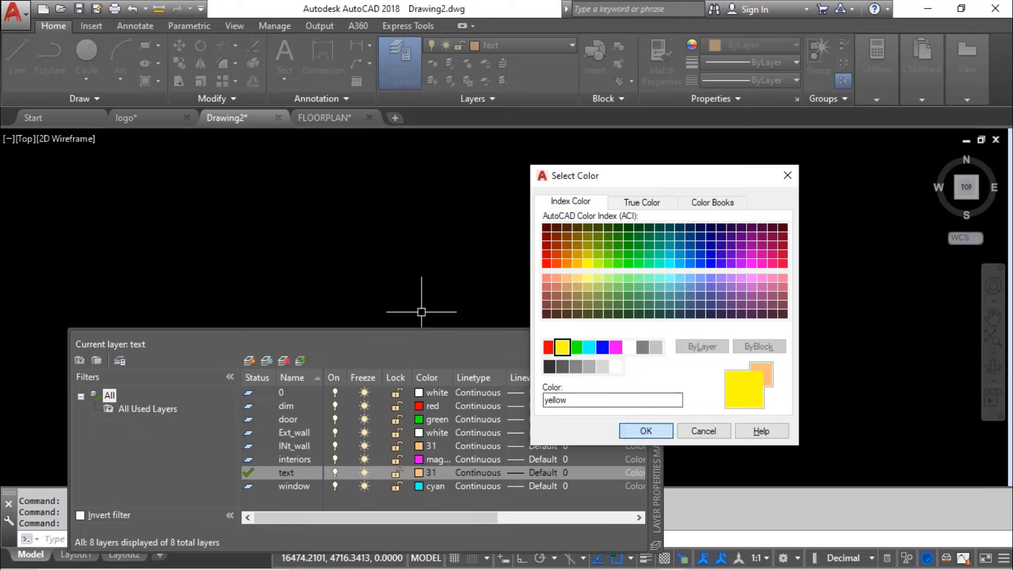
{"action": "left_click", "coordinate": [646, 431]}
{"action": "left_click", "coordinate": [294, 446]}
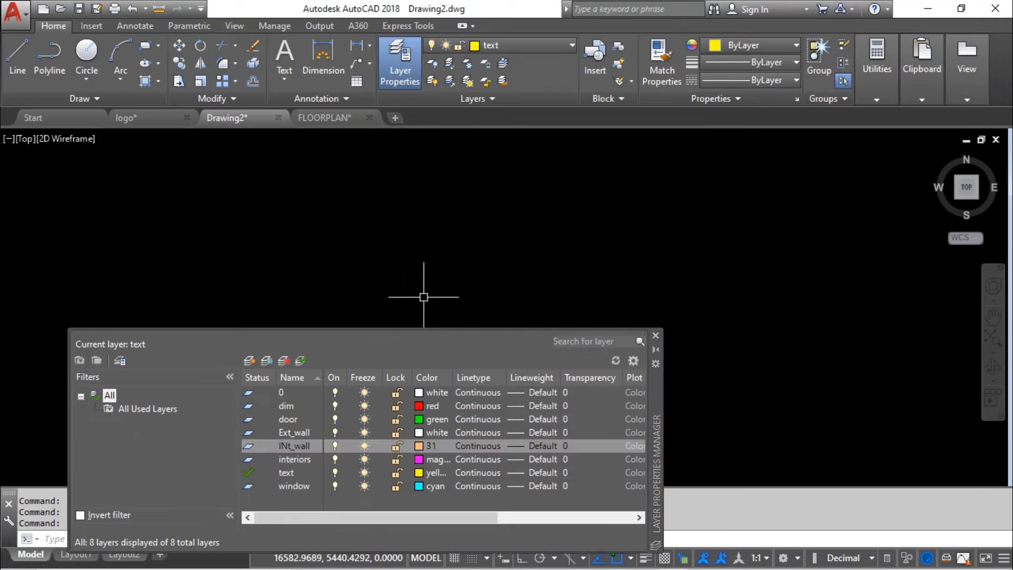
{"action": "left_click", "coordinate": [655, 335]}
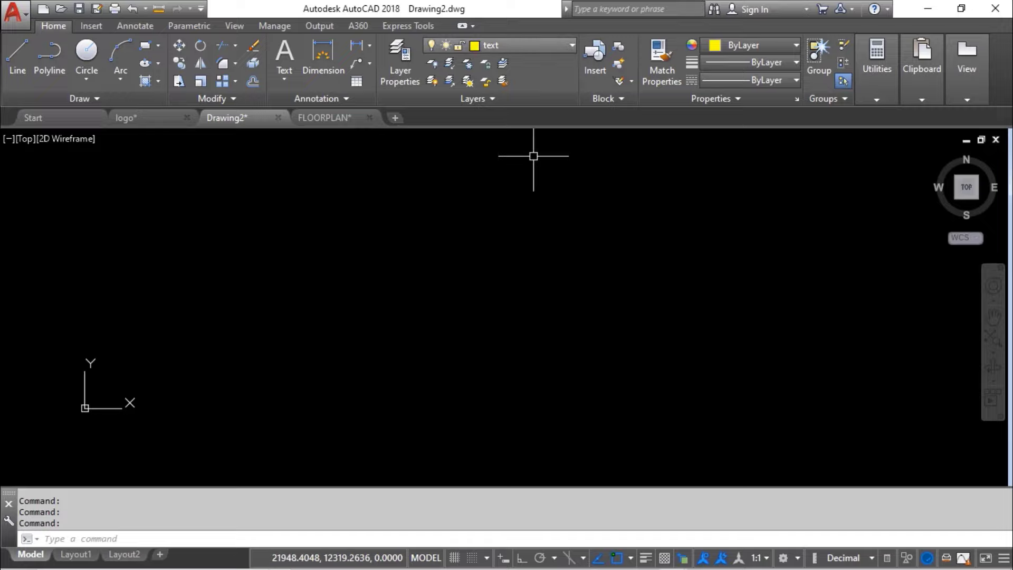
{"action": "left_click", "coordinate": [528, 45]}
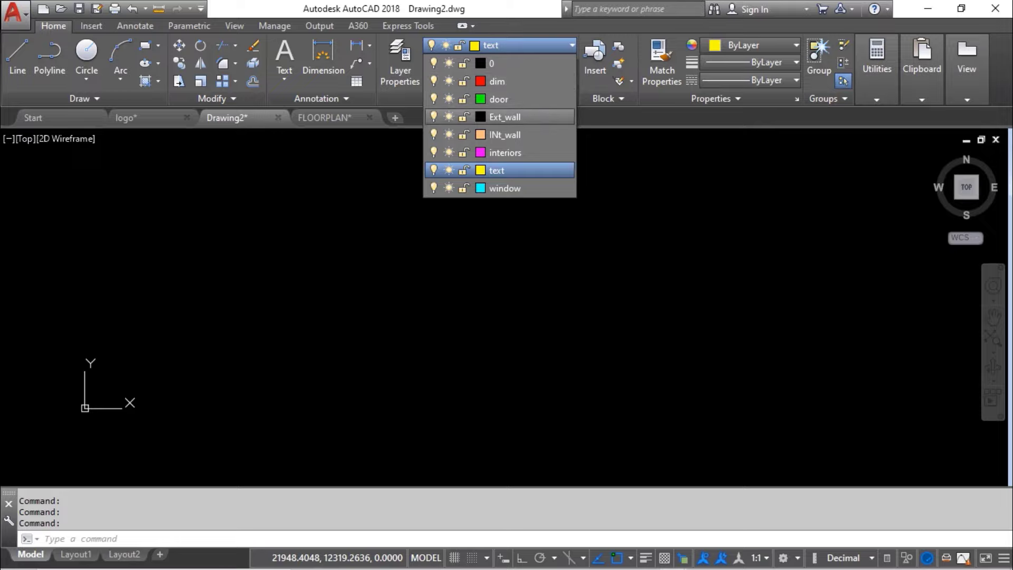
{"action": "left_click", "coordinate": [504, 116]}
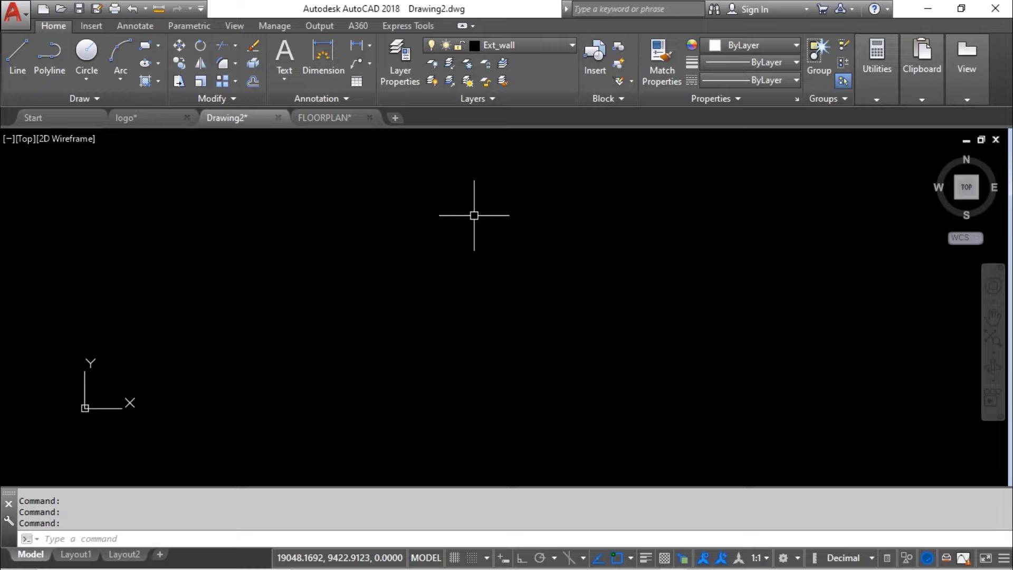
- Configure the drawing units to Architectural length with 0'-0 1/2" precision and an insertion scale in inches
{"action": "type", "text": "un"}
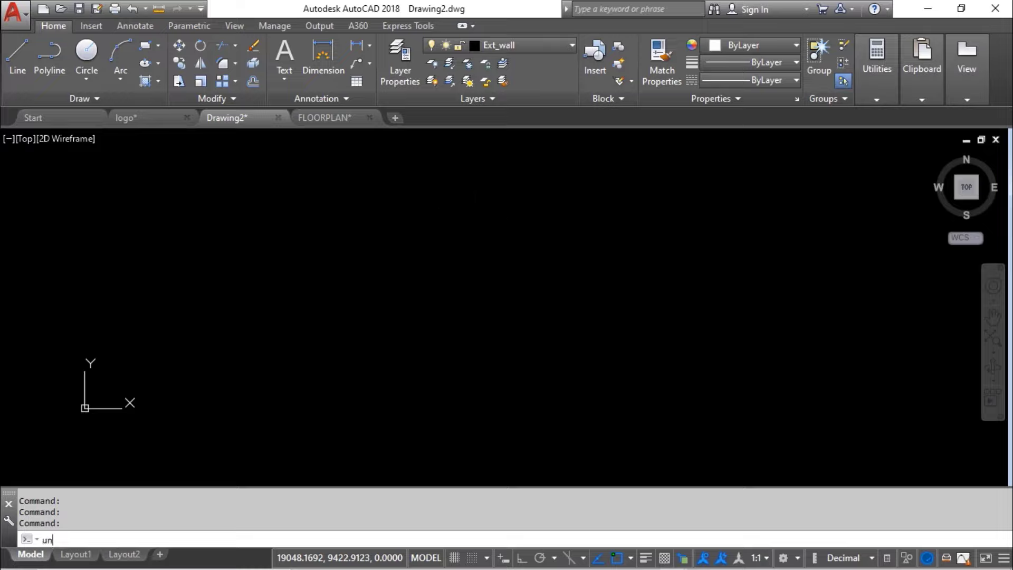
{"action": "key", "text": "Return"}
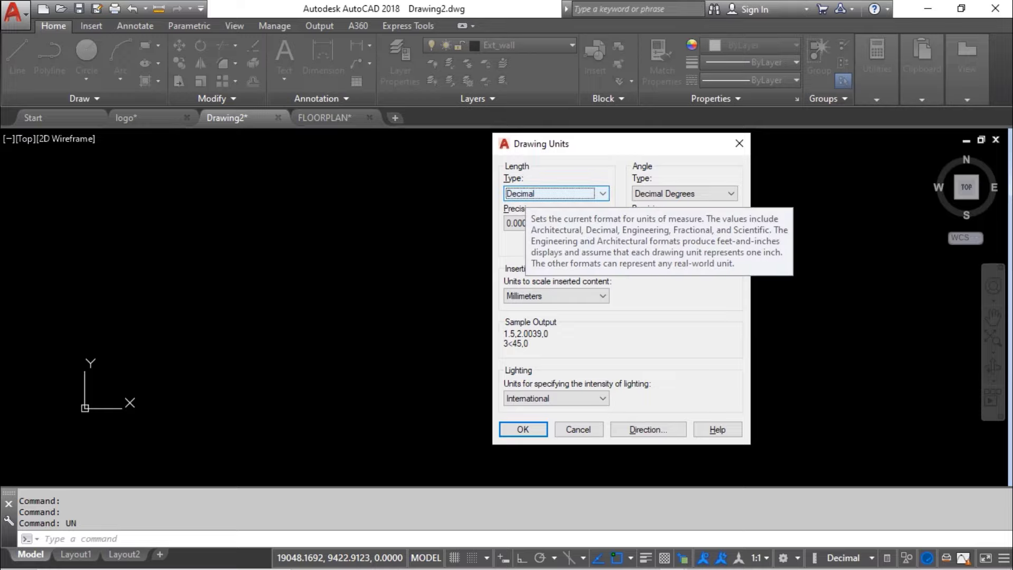
{"action": "left_click", "coordinate": [527, 193]}
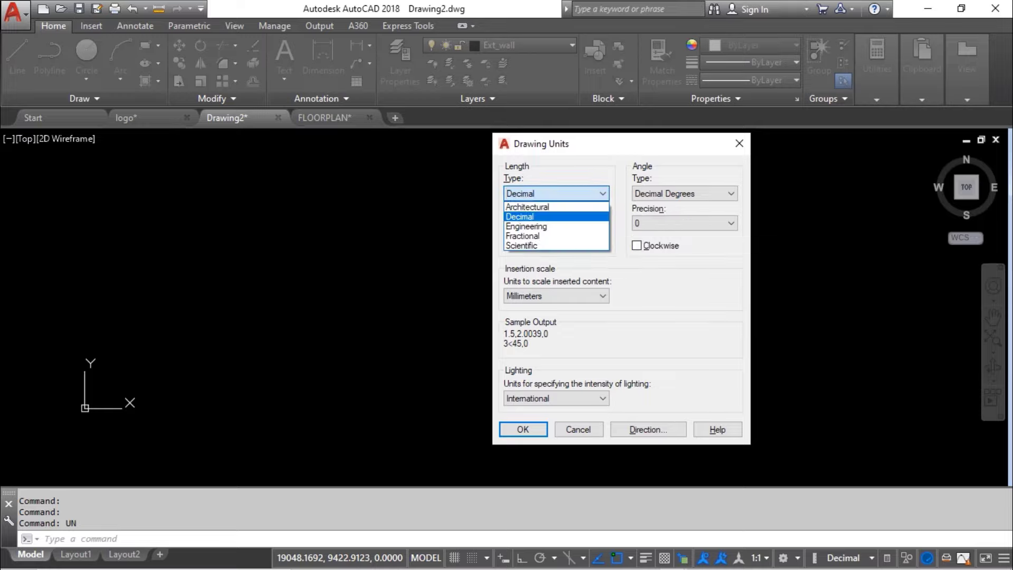
{"action": "left_click", "coordinate": [527, 206]}
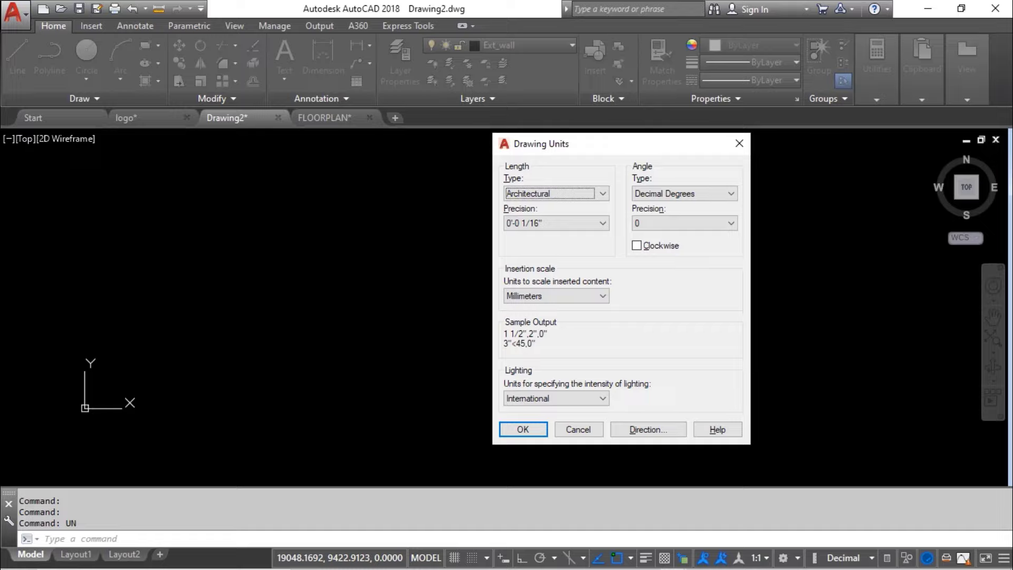
{"action": "left_click", "coordinate": [556, 223]}
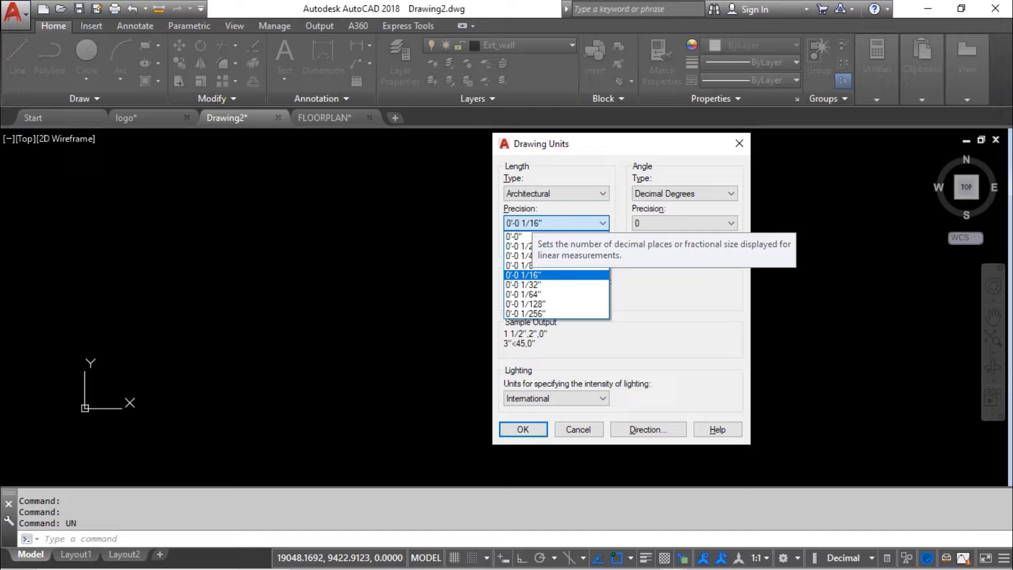
{"action": "left_click", "coordinate": [530, 246]}
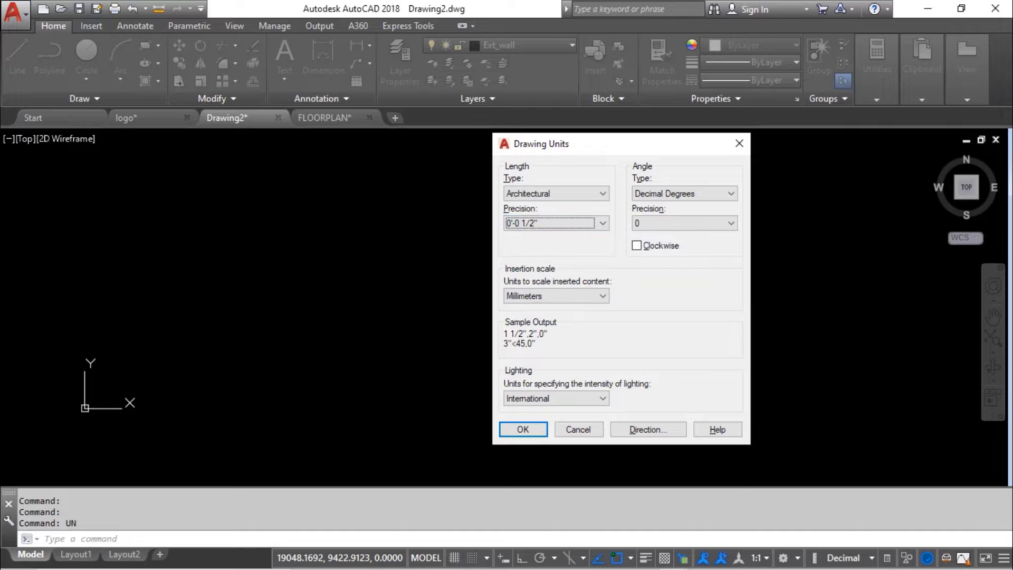
{"action": "left_click", "coordinate": [556, 296]}
{"action": "left_click", "coordinate": [522, 320]}
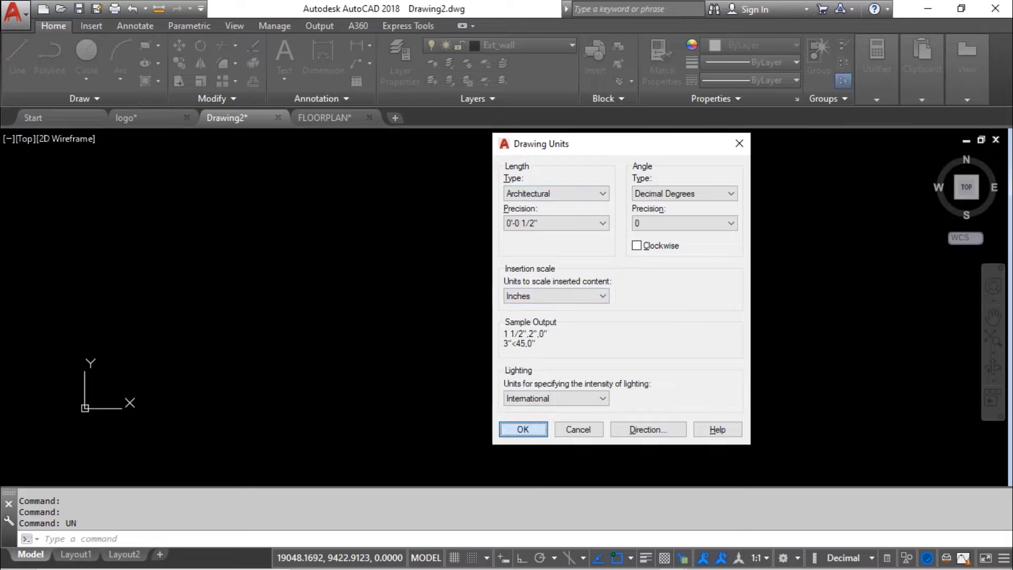
{"action": "left_click", "coordinate": [519, 429]}
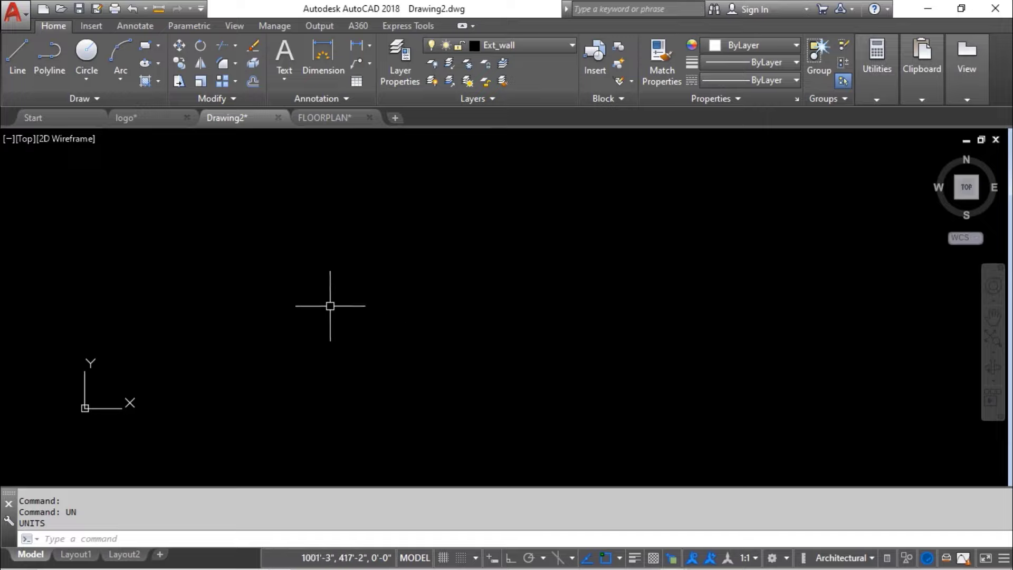
- Draw a rectangle 50' long and 31' wide on the Ext_wall layer for the building outline
{"action": "left_click", "coordinate": [157, 45]}
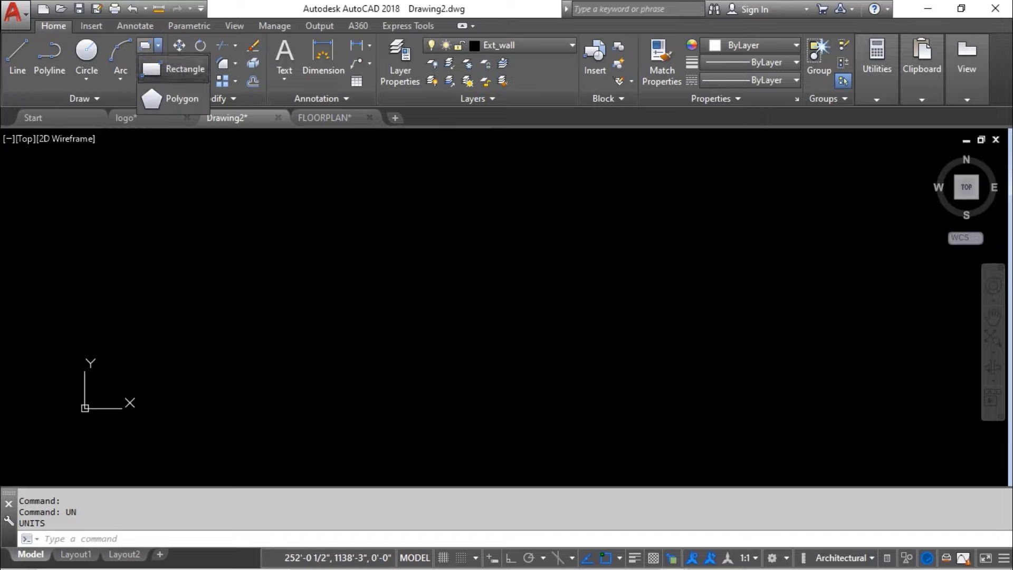
{"action": "left_click", "coordinate": [158, 66]}
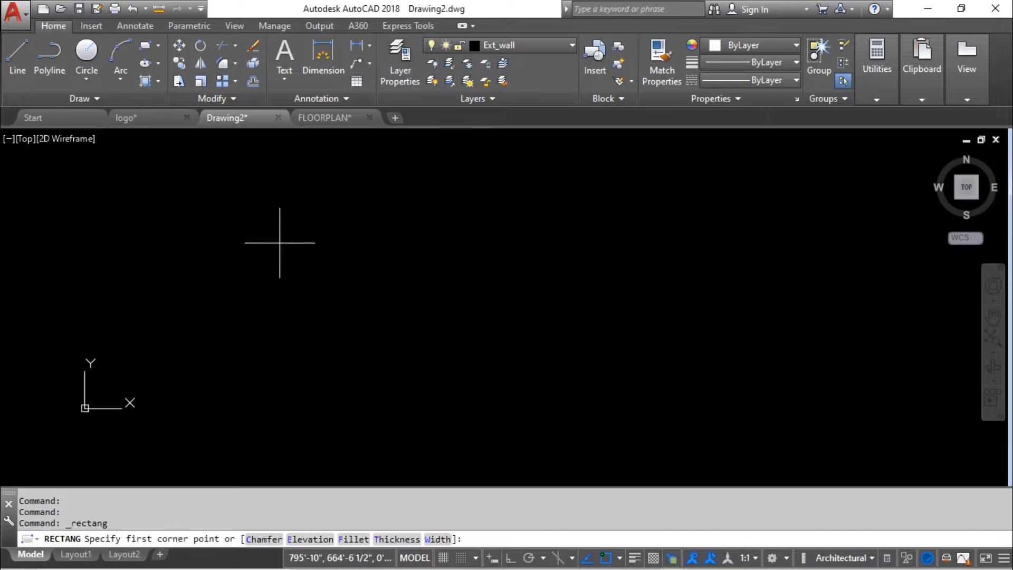
{"action": "left_click", "coordinate": [276, 206]}
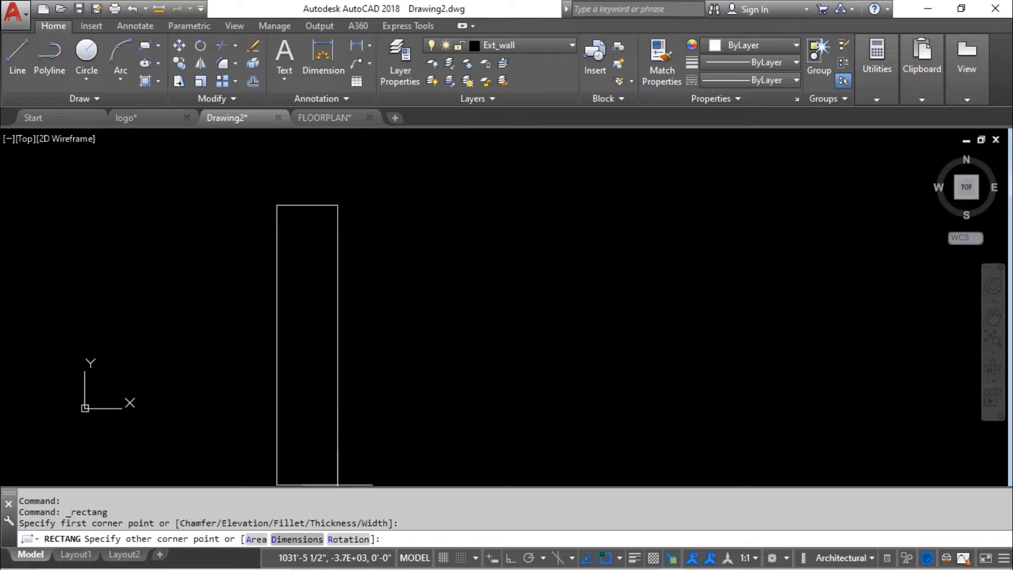
{"action": "type", "text": "D"}
{"action": "key", "text": "Return"}
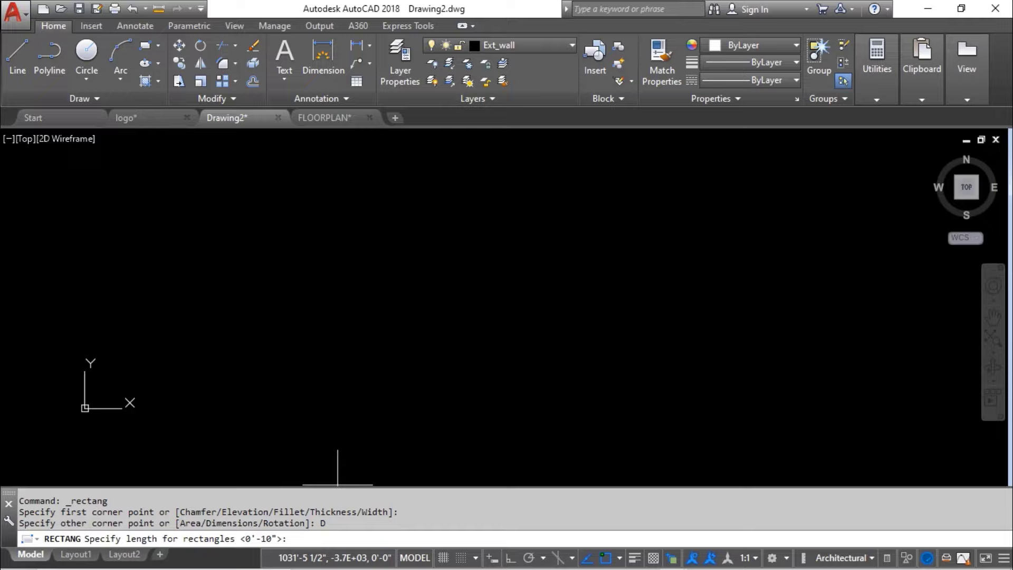
{"action": "type", "text": "50"}
{"action": "key", "text": "Return"}
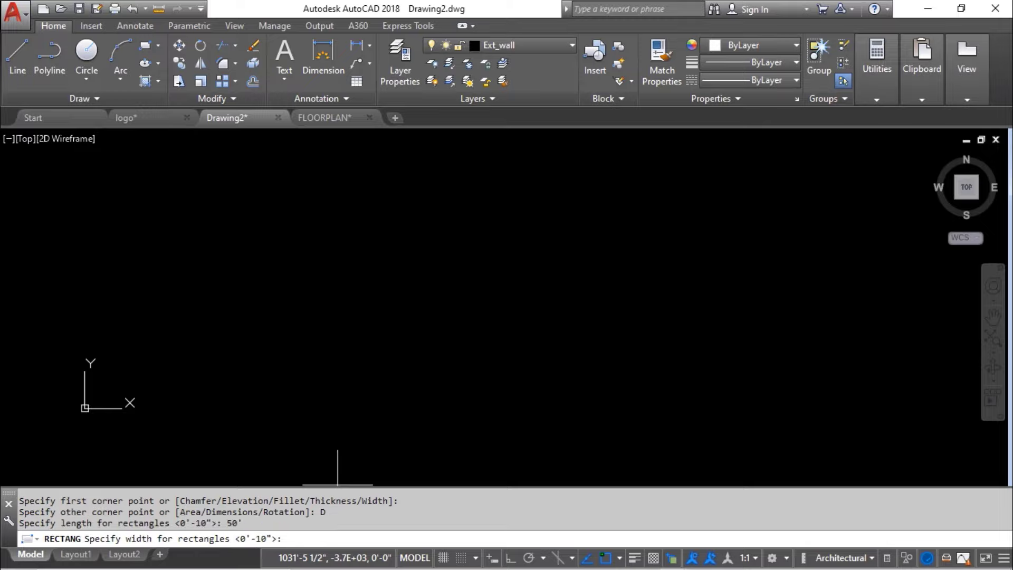
{"action": "type", "text": "31"}
{"action": "key", "text": "Return"}
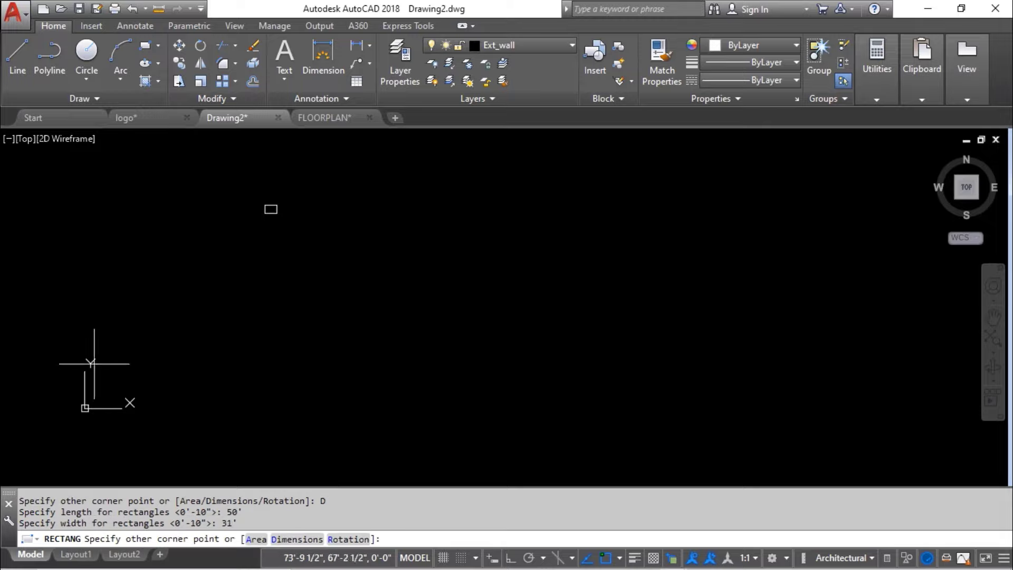
{"action": "left_click", "coordinate": [295, 259]}
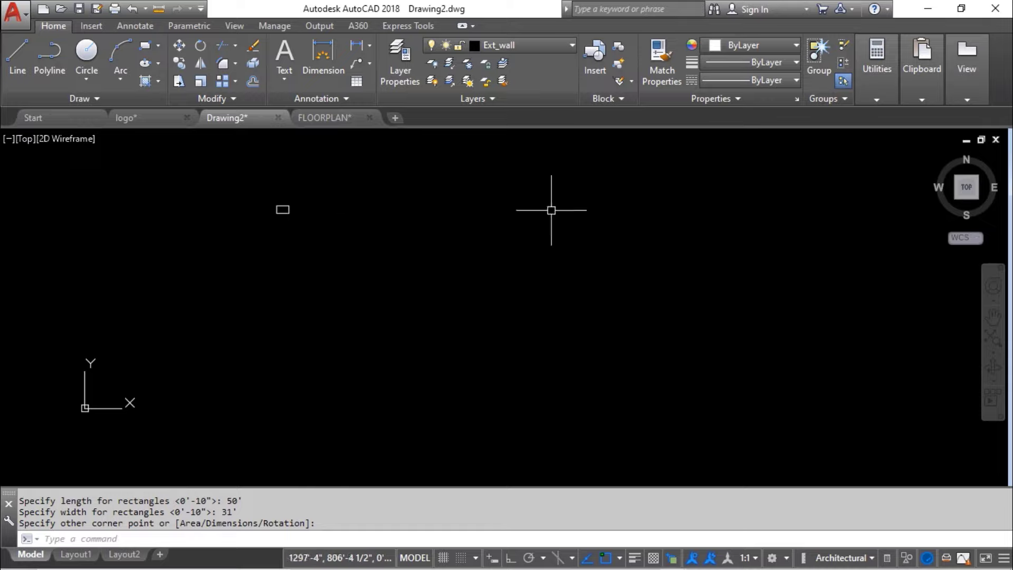
- Offset the 50' by 31' building outline 9" inward to form the exterior wall thickness
{"action": "left_click", "coordinate": [966, 187]}
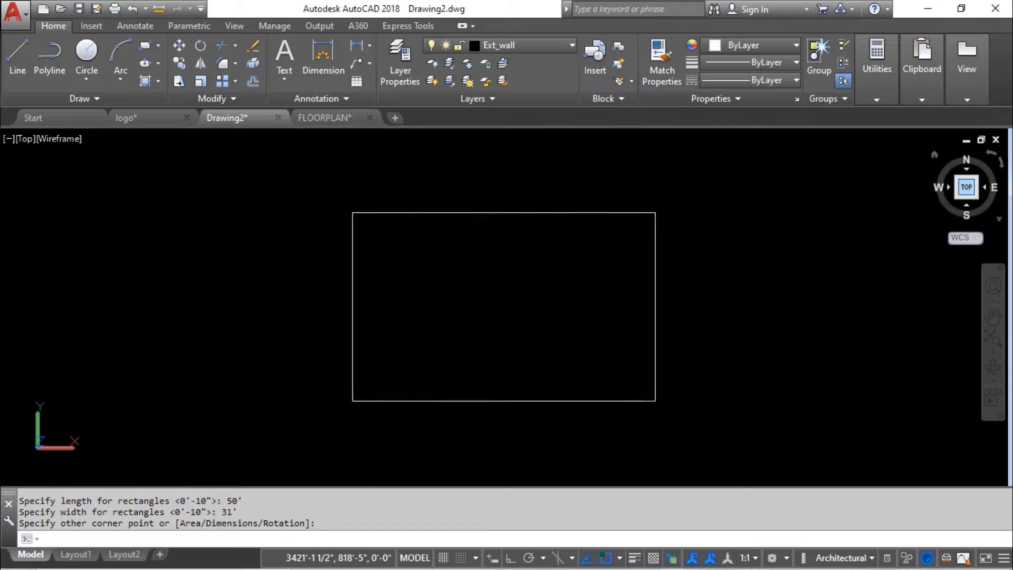
{"action": "middle_click_drag", "start_coordinate": [601, 306], "coordinate": [571, 292]}
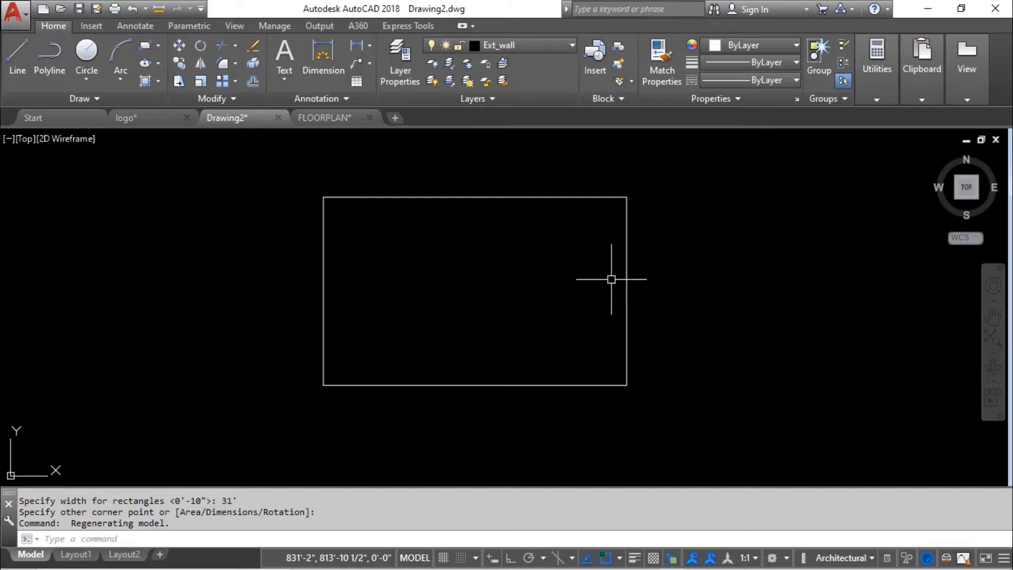
{"action": "type", "text": "o"}
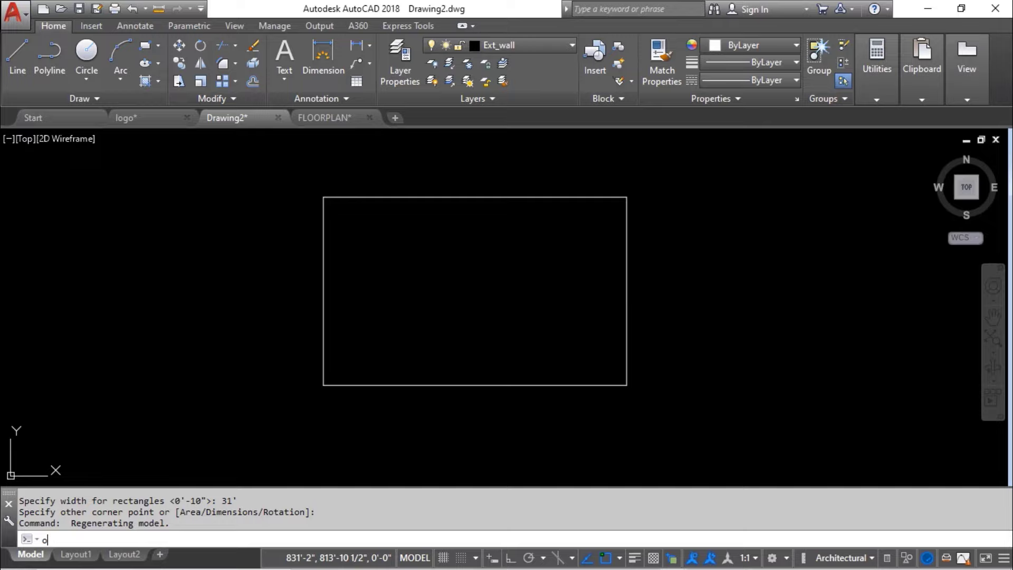
{"action": "key", "text": "Return"}
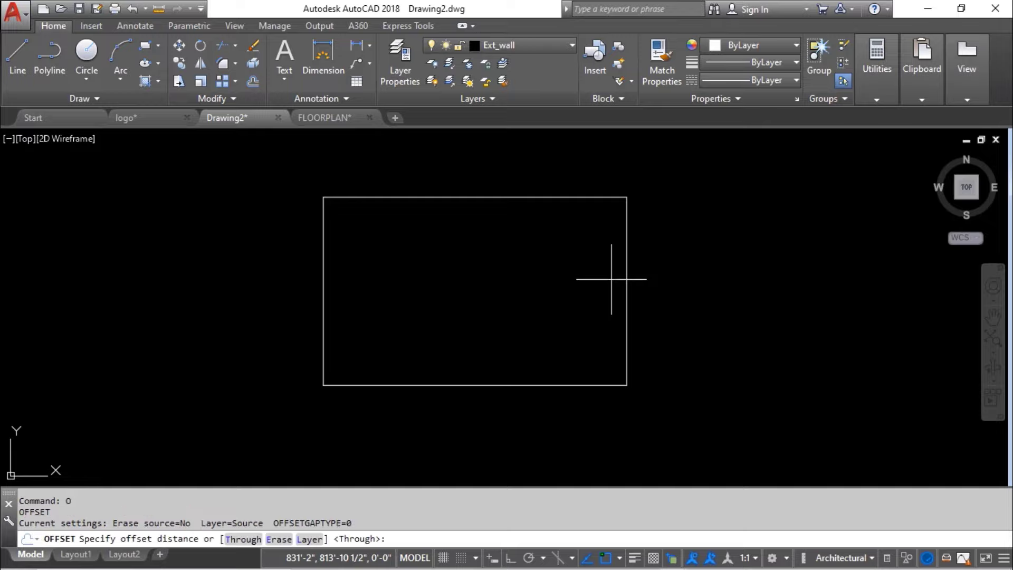
{"action": "type", "text": "9'"}
{"action": "key", "text": "BackSpace"}
{"action": "type", "text": "\""}
{"action": "key", "text": "Return"}
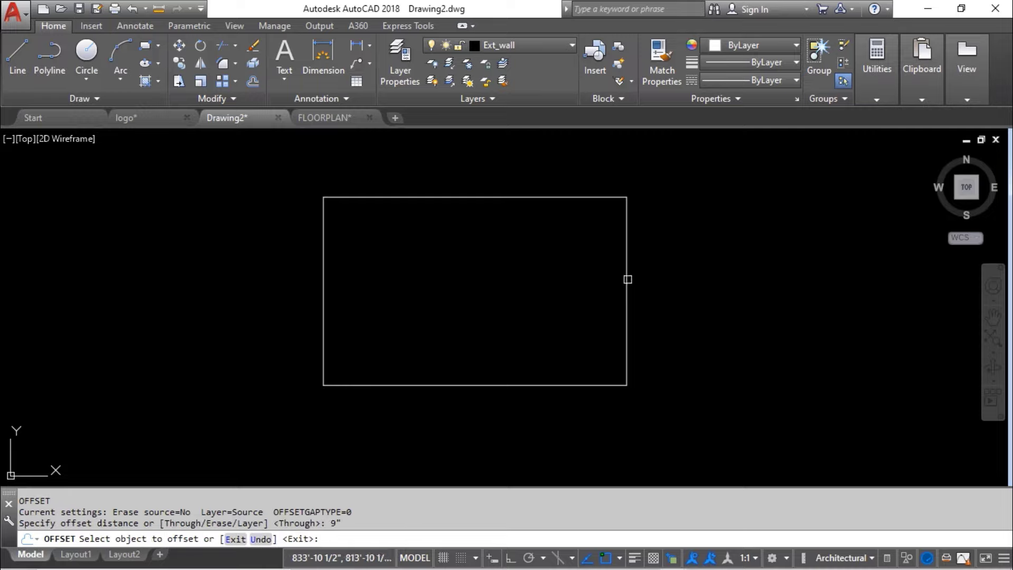
{"action": "left_click", "coordinate": [628, 279]}
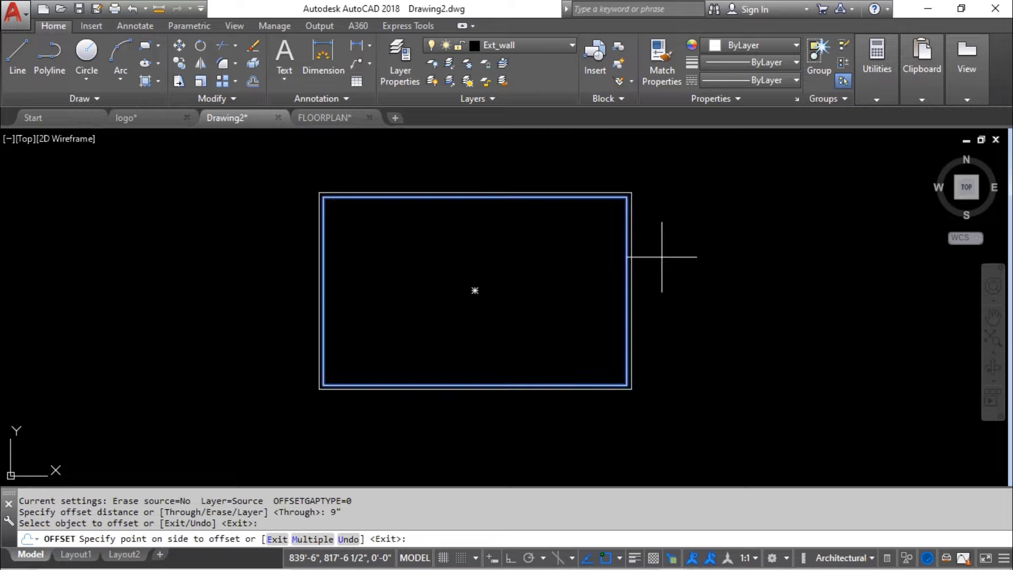
{"action": "left_click", "coordinate": [580, 245]}
{"action": "key", "text": "Return"}
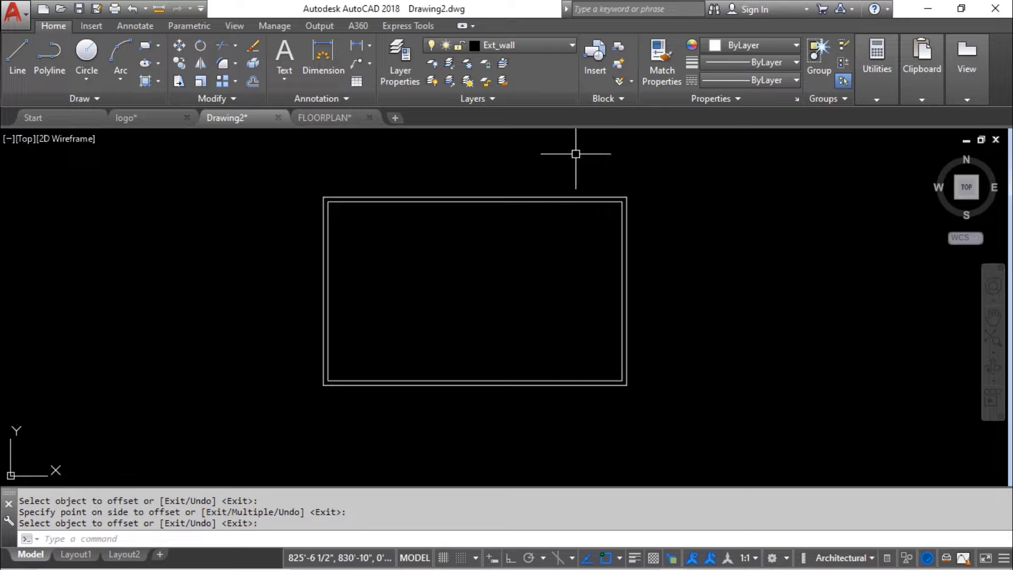
- Make INt_wall the current layer and select the inner rectangle of the exterior wall
{"action": "left_click", "coordinate": [571, 45]}
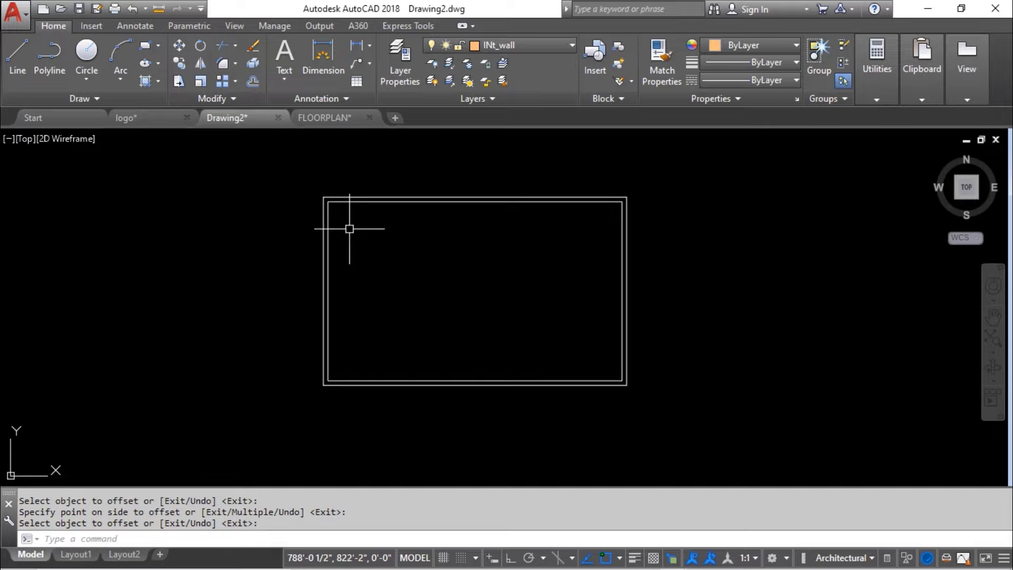
{"action": "key", "text": "Return"}
{"action": "left_click", "coordinate": [358, 202]}
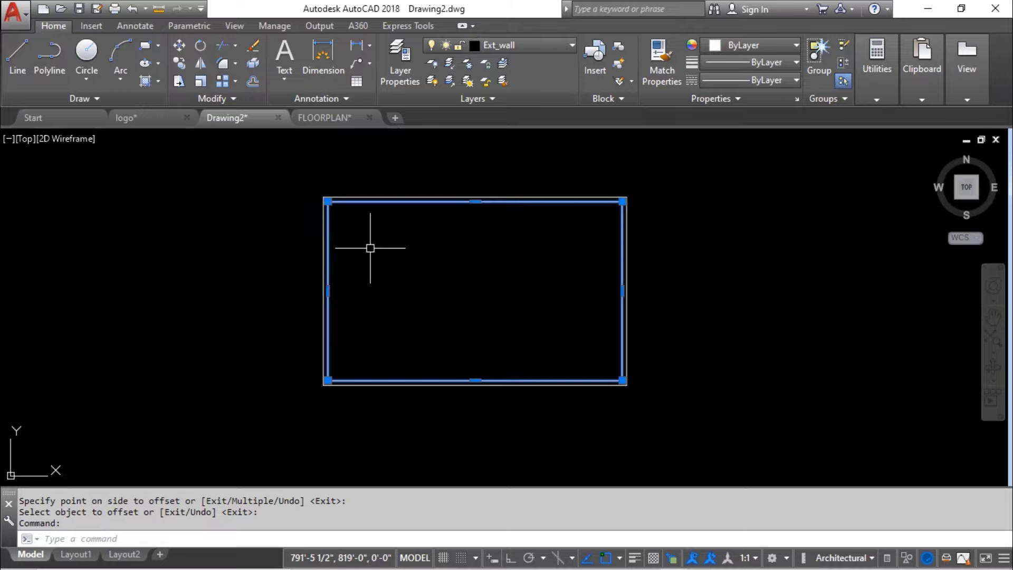
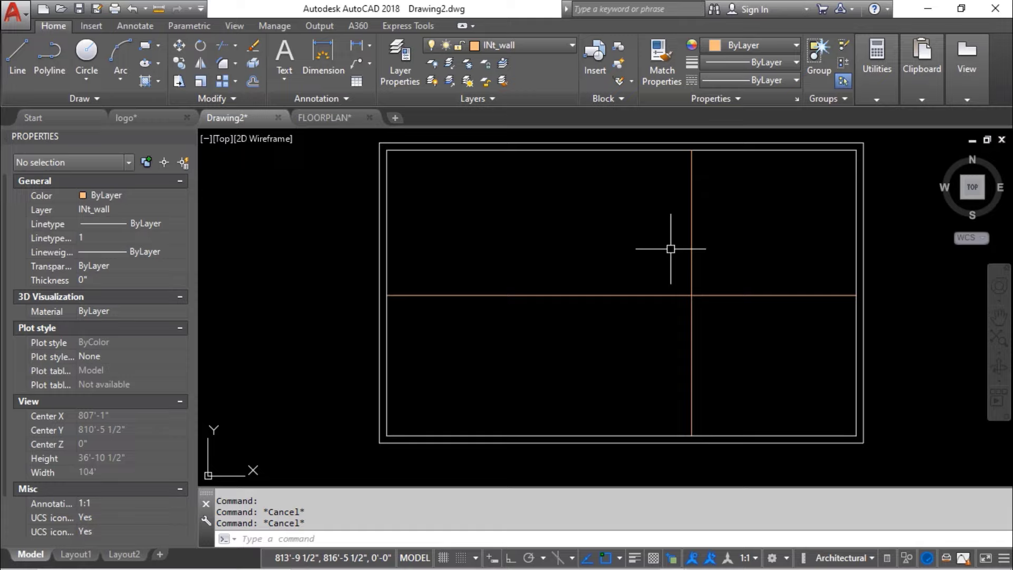
- Offset the vertical interior line 4.5" to the left and the horizontal interior line 4.5" downward to form wall thicknesses
{"action": "type", "text": "o"}
{"action": "key", "text": "Return"}
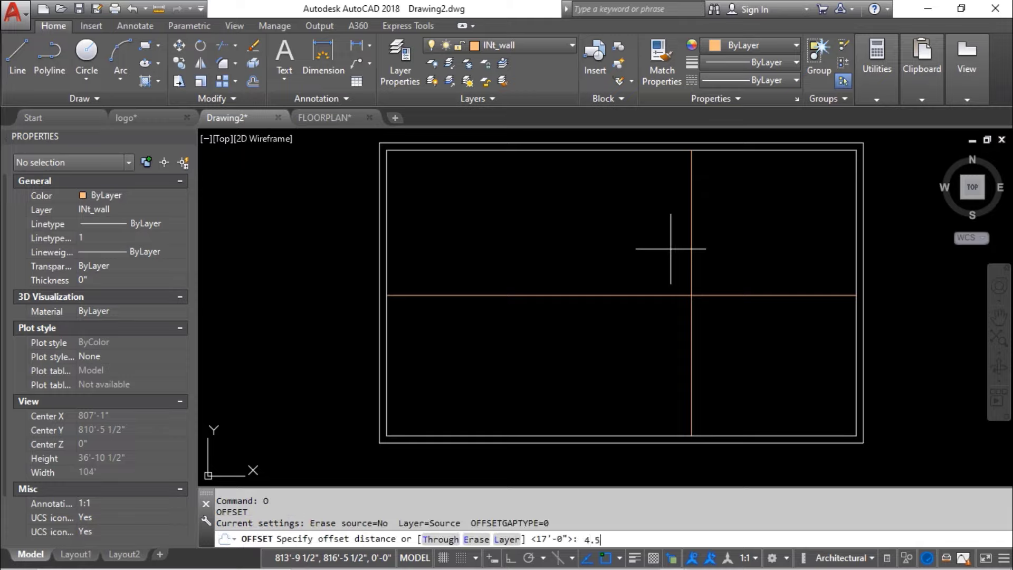
{"action": "key", "text": "Return"}
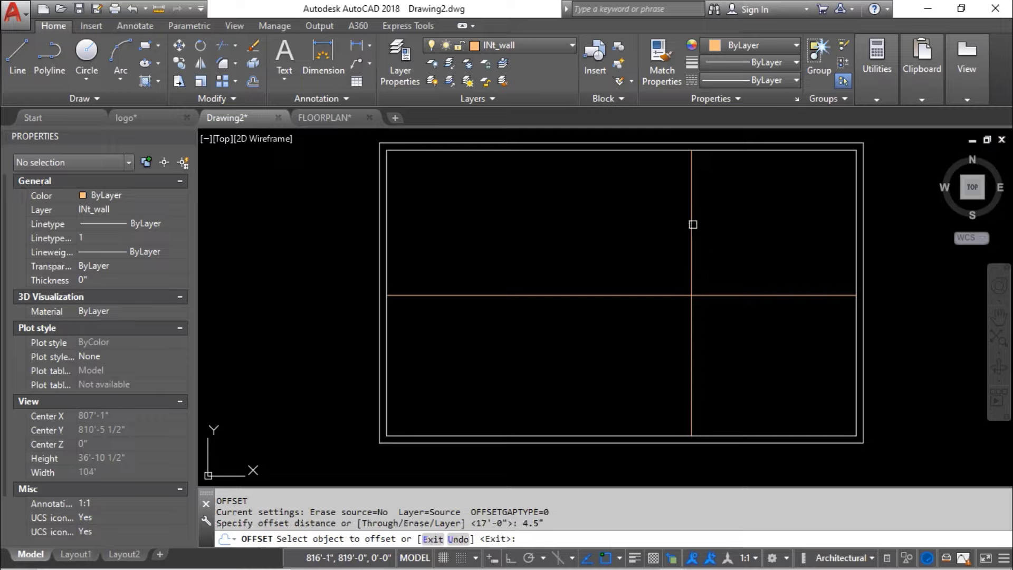
{"action": "left_click", "coordinate": [692, 223]}
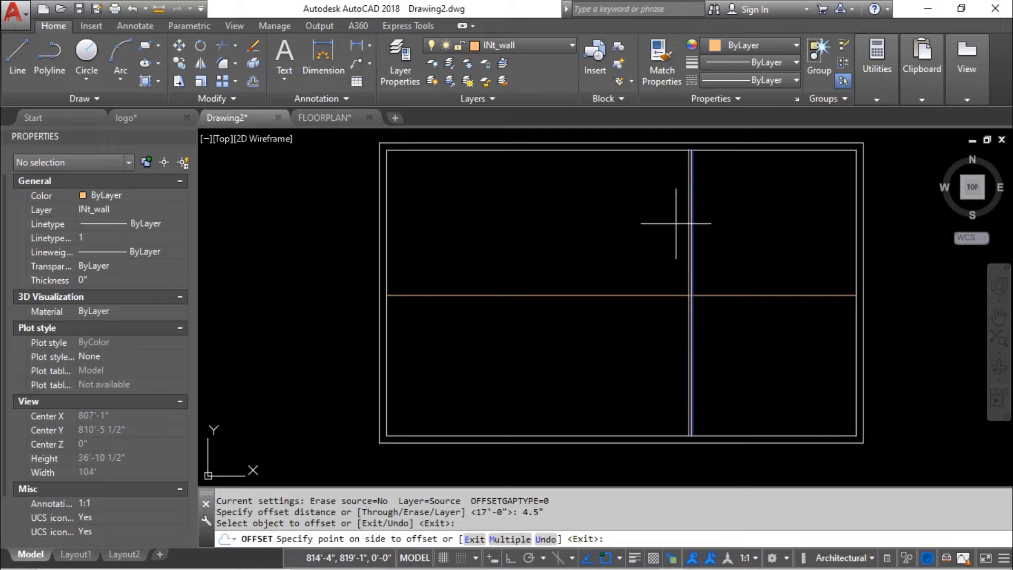
{"action": "left_click", "coordinate": [676, 223]}
{"action": "left_click", "coordinate": [715, 295]}
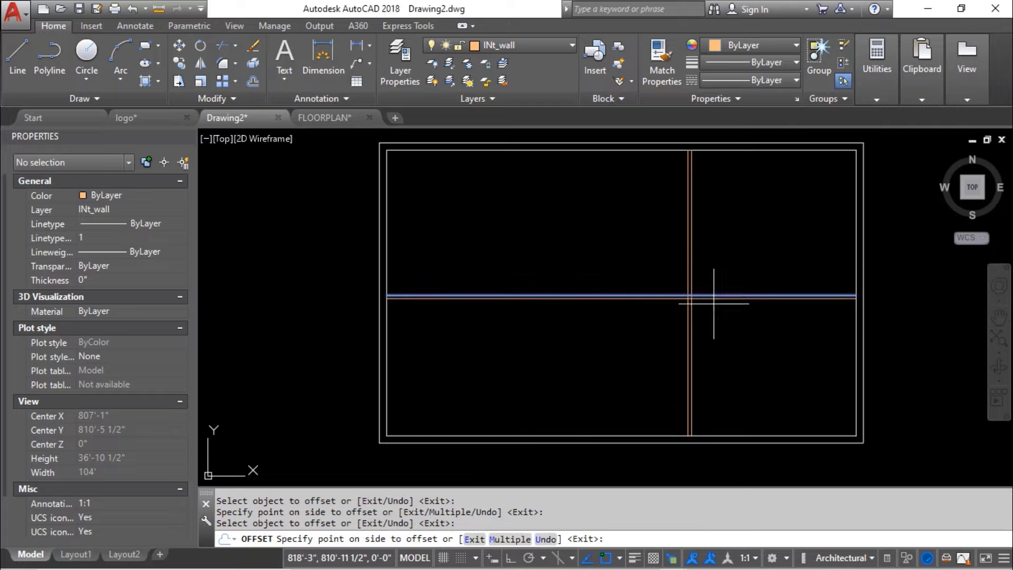
{"action": "left_click", "coordinate": [714, 314]}
{"action": "right_click", "coordinate": [737, 217]}
{"action": "left_click", "coordinate": [762, 226]}
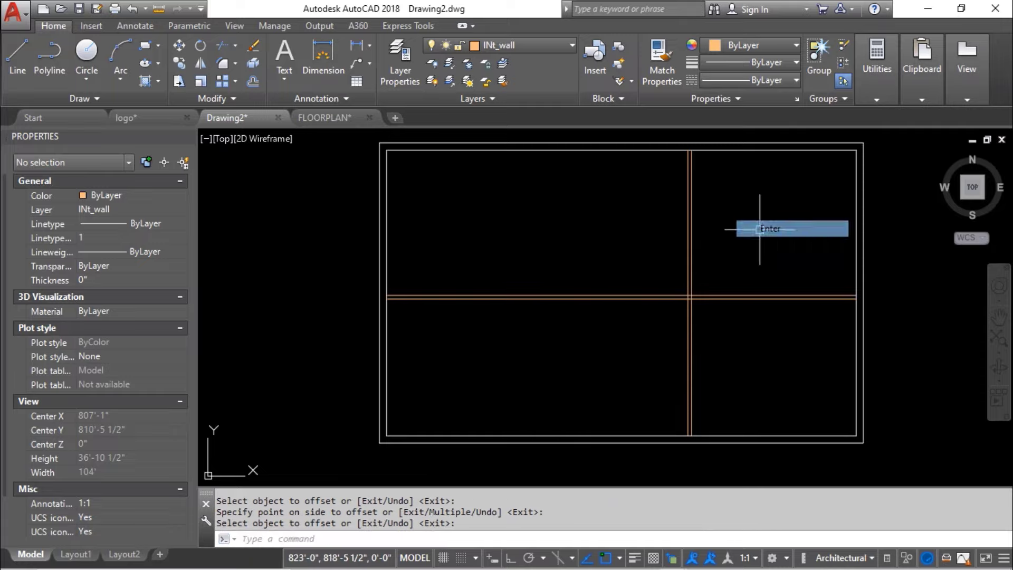
- Offset the left line of the vertical interior wall 10' to the left
{"action": "scroll", "coordinate": [680, 238], "scroll_direction": "up", "scroll_amount": 2}
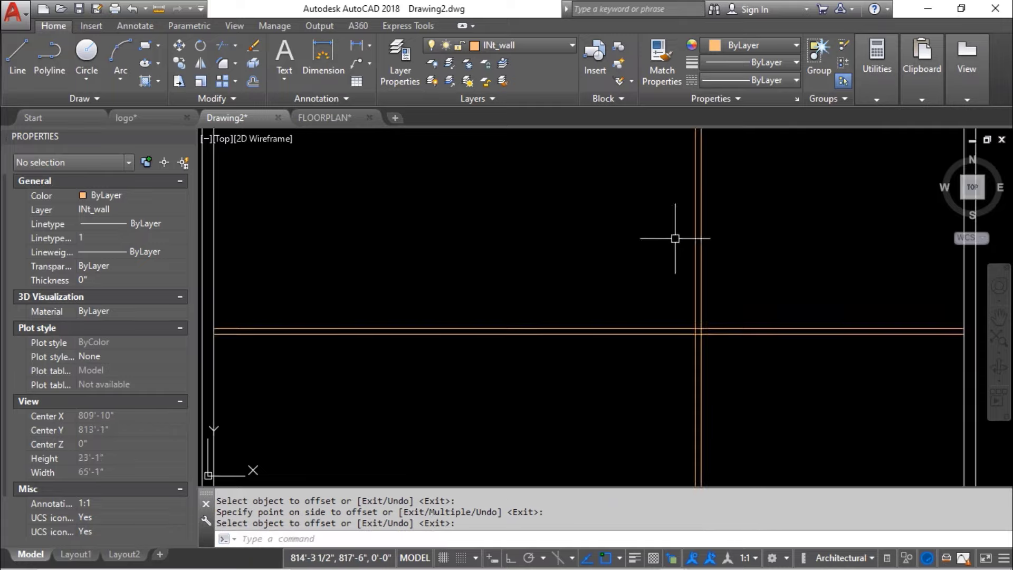
{"action": "middle_click_drag", "start_coordinate": [674, 235], "coordinate": [666, 334]}
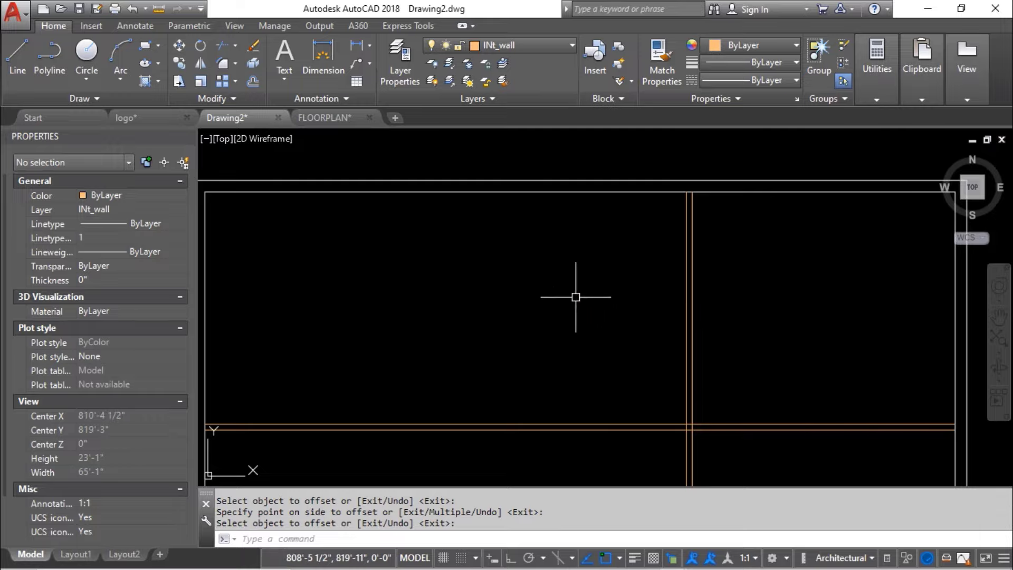
{"action": "type", "text": "o"}
{"action": "key", "text": "Return"}
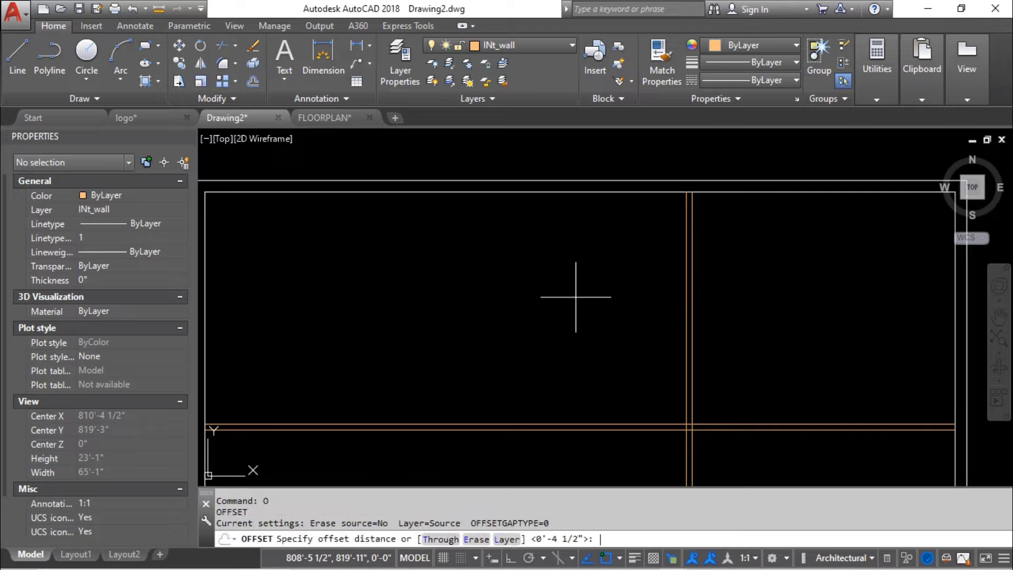
{"action": "type", "text": "10"}
{"action": "type", "text": "'"}
{"action": "key", "text": "Return"}
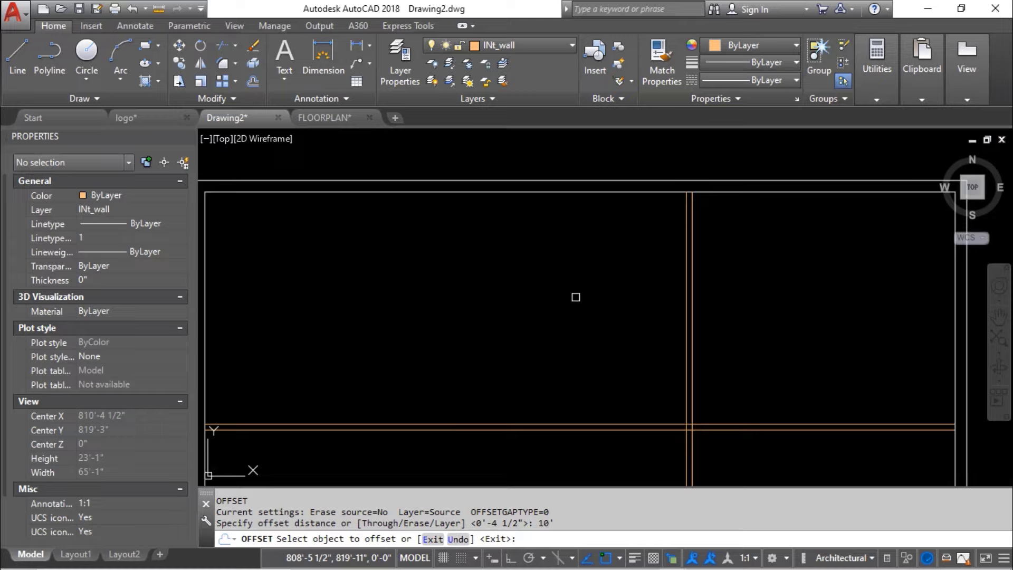
{"action": "left_click", "coordinate": [687, 258]}
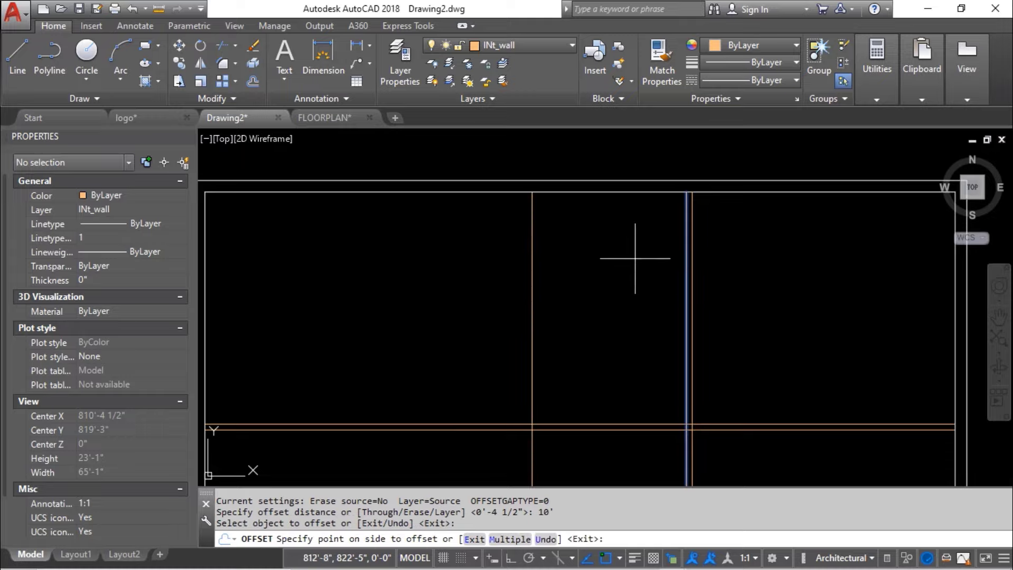
{"action": "left_click", "coordinate": [590, 261]}
{"action": "right_click", "coordinate": [589, 261]}
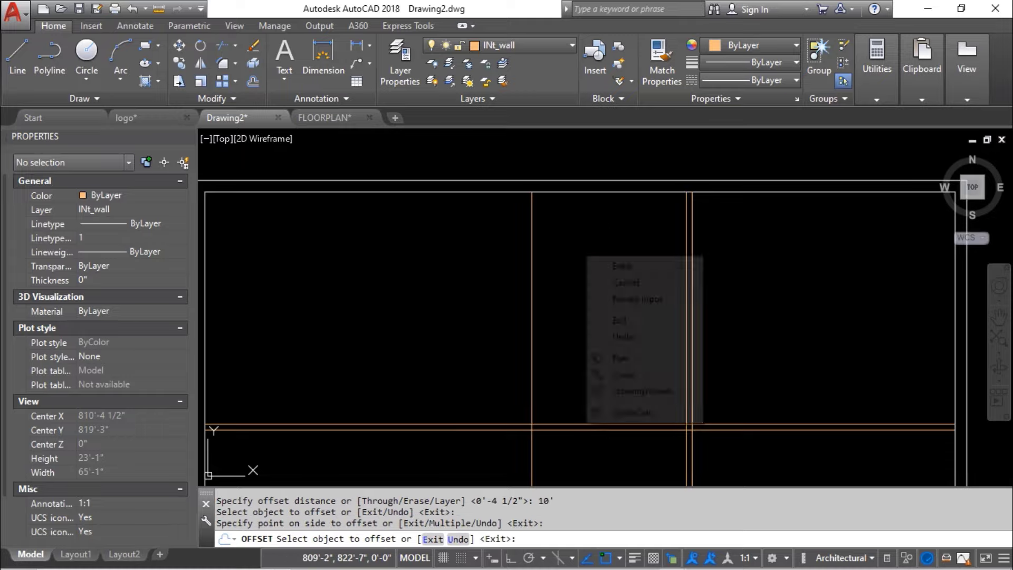
{"action": "left_click", "coordinate": [599, 267]}
- Offset the new vertical line 4.5" to the left to complete the second vertical interior wall
{"action": "type", "text": "o"}
{"action": "key", "text": "Return"}
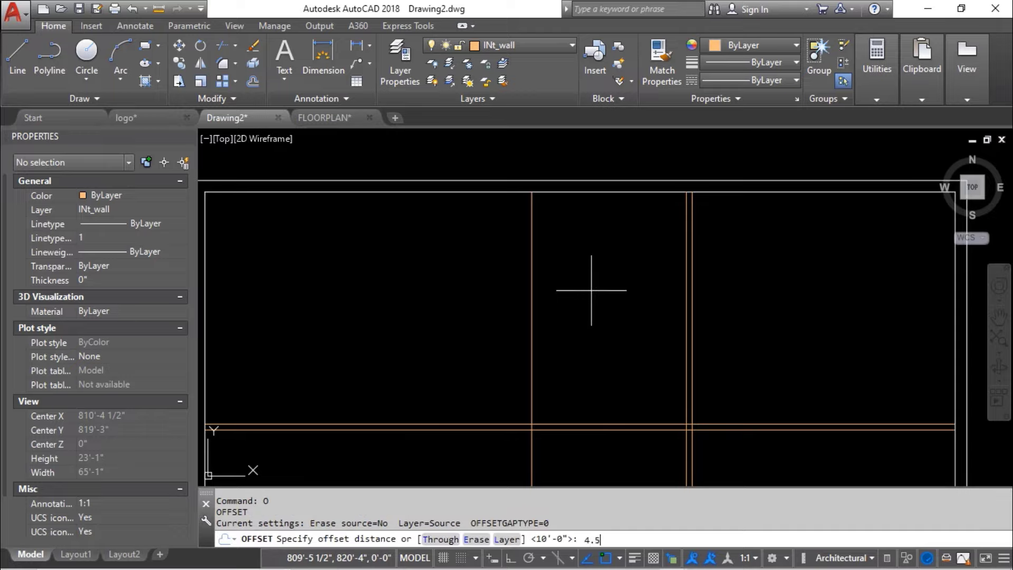
{"action": "type", "text": "4.5\""}
{"action": "key", "text": "Return"}
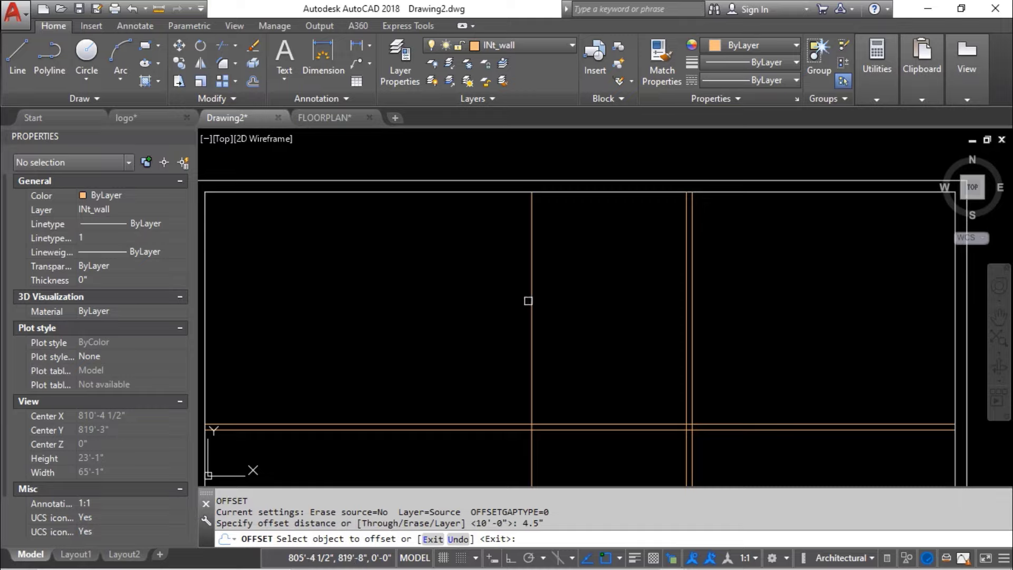
{"action": "left_click", "coordinate": [532, 299]}
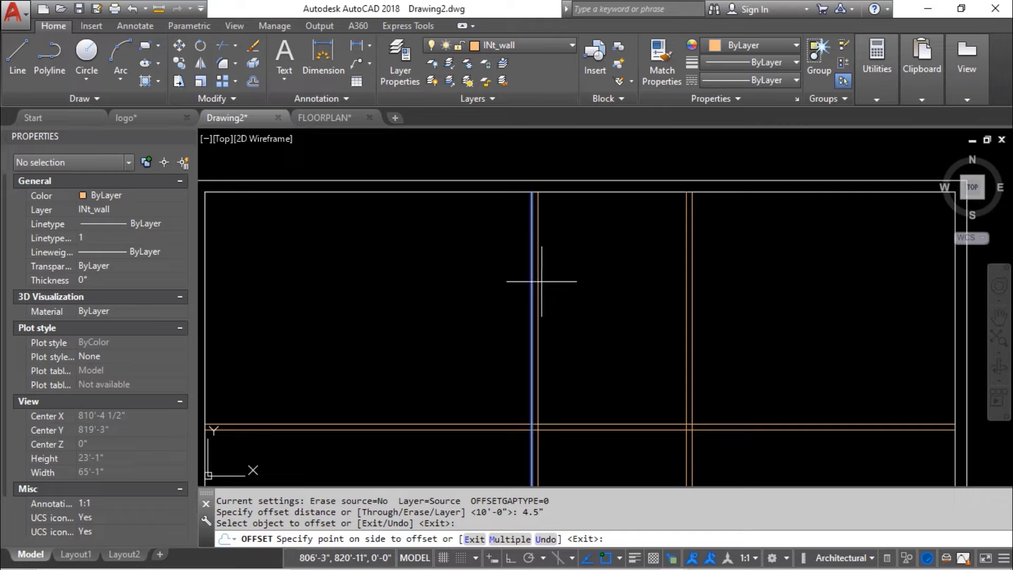
{"action": "left_click", "coordinate": [515, 287]}
{"action": "scroll", "coordinate": [597, 239], "scroll_direction": "down", "scroll_amount": 5}
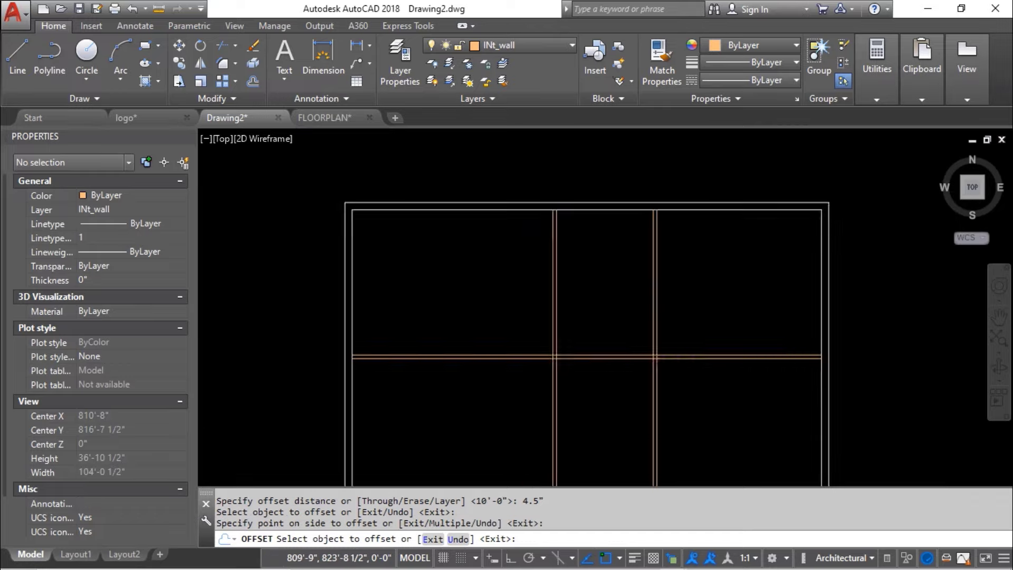
{"action": "scroll", "coordinate": [557, 195], "scroll_direction": "up", "scroll_amount": 1}
{"action": "right_click", "coordinate": [559, 197]}
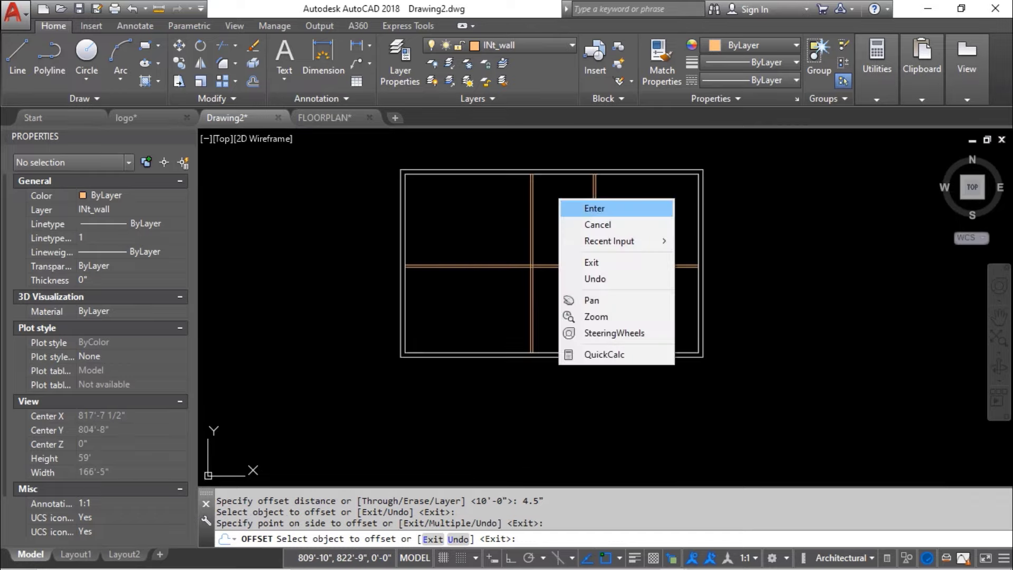
{"action": "left_click", "coordinate": [572, 206]}
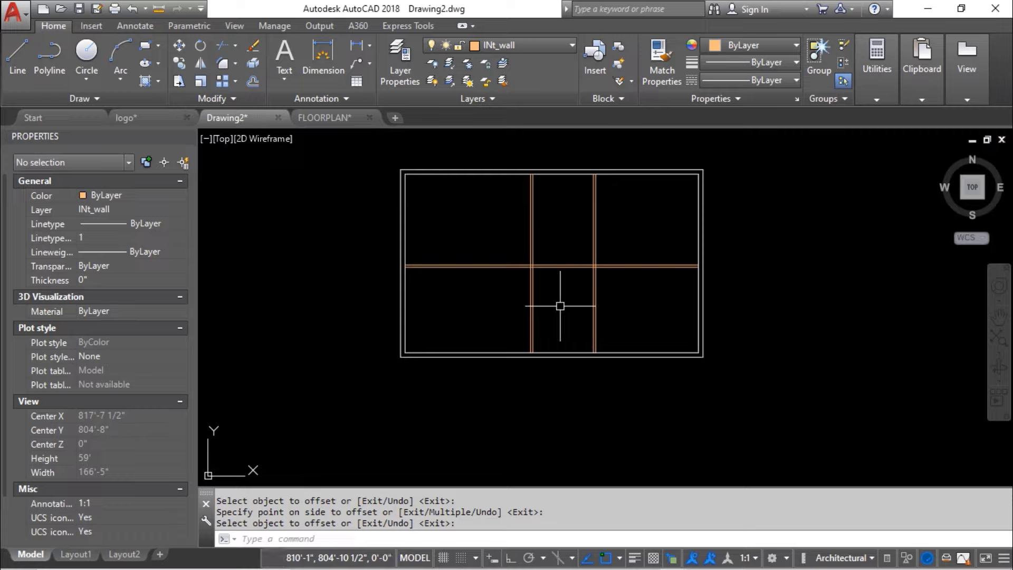
- Trim away the parts of both vertical interior walls that run below the horizontal interior wall
{"action": "type", "text": "tr"}
{"action": "key", "text": "Return"}
{"action": "key", "text": "Return"}
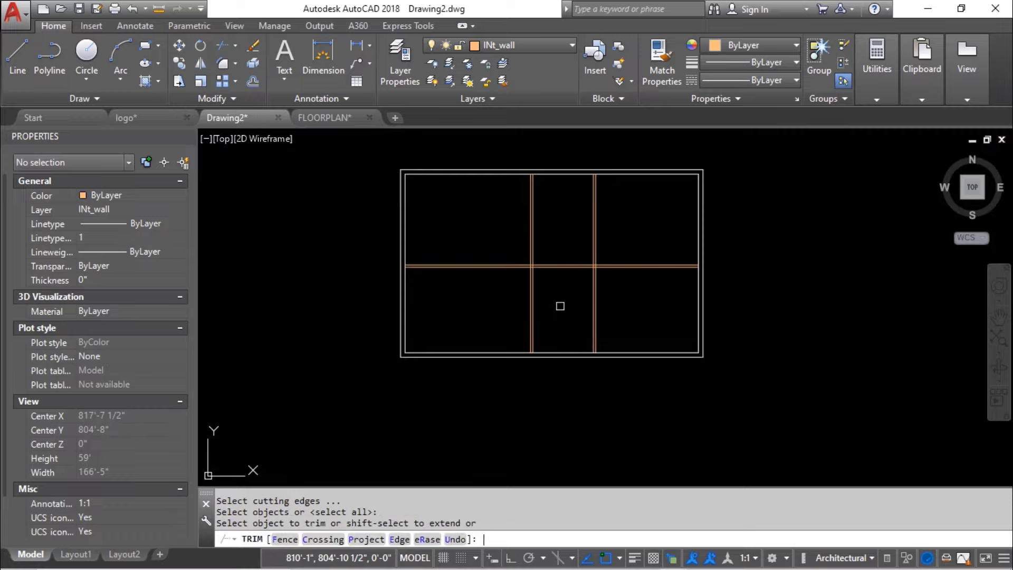
{"action": "left_click", "coordinate": [631, 300]}
{"action": "left_click", "coordinate": [471, 338]}
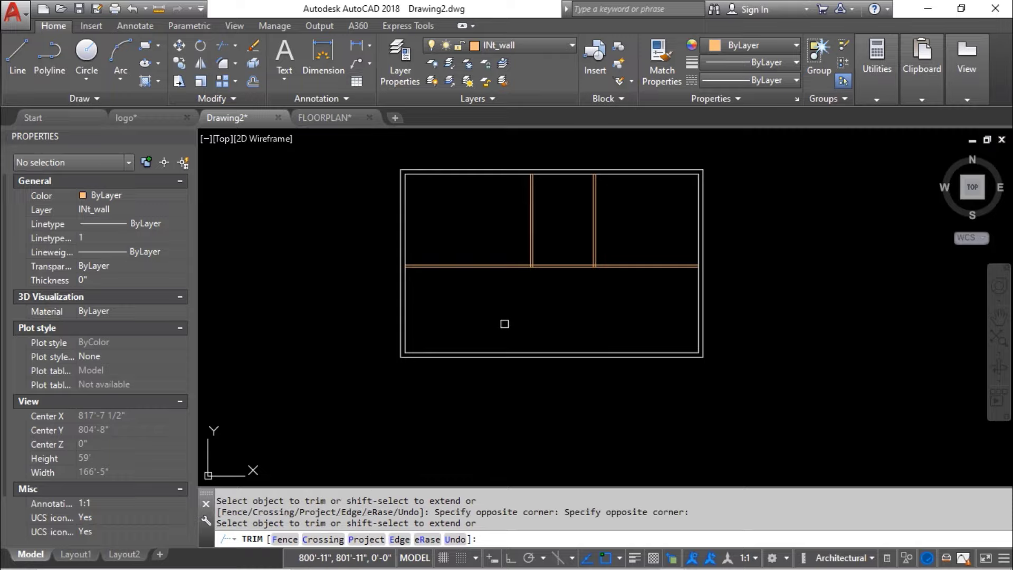
- Trim the overlapping lines where the two vertical walls meet the horizontal wall, leaving open T-junctions
{"action": "scroll", "coordinate": [531, 264], "scroll_direction": "up", "scroll_amount": 10}
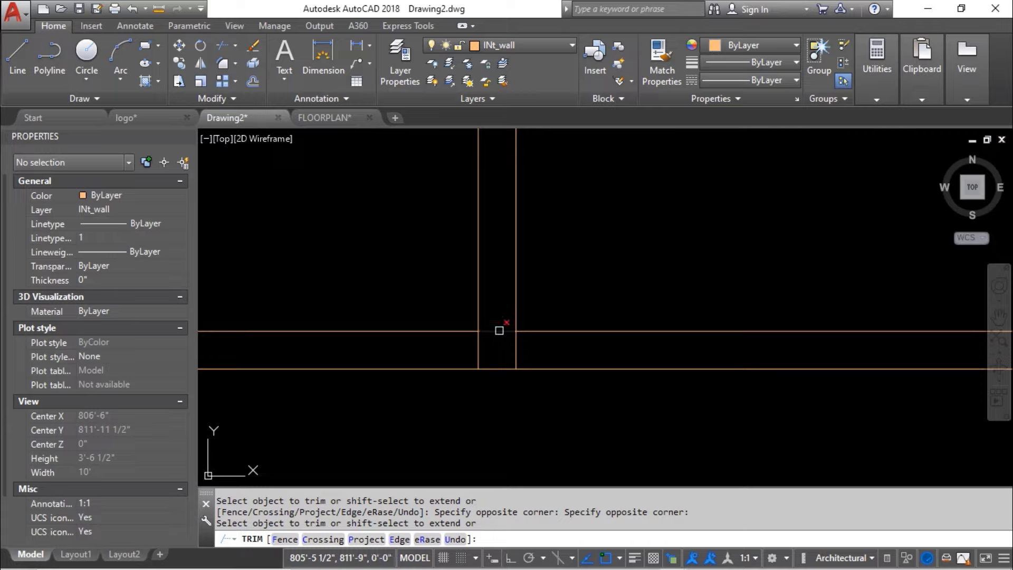
{"action": "scroll", "coordinate": [499, 331], "scroll_direction": "down", "scroll_amount": 1}
{"action": "scroll", "coordinate": [496, 328], "scroll_direction": "down", "scroll_amount": 1}
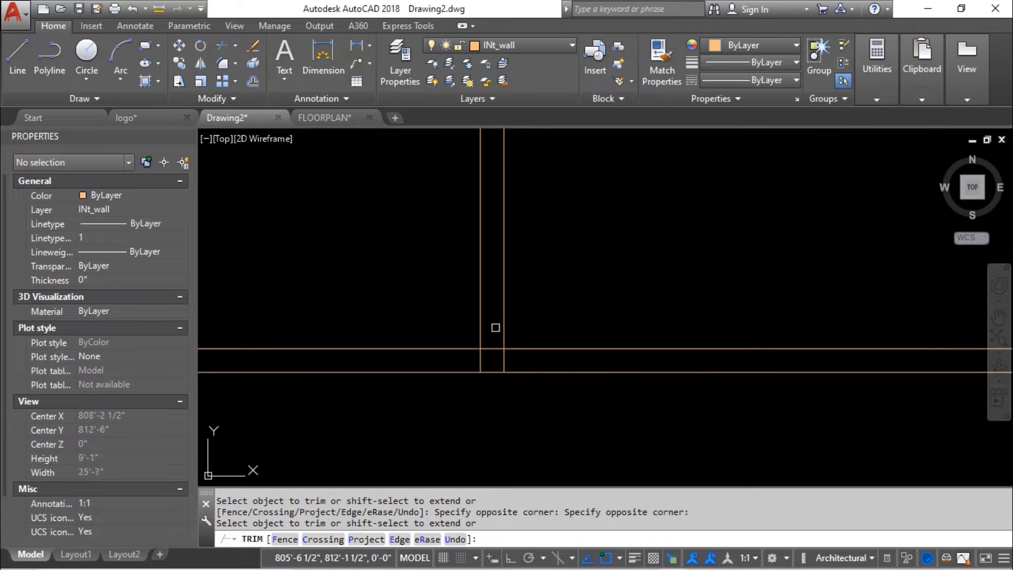
{"action": "left_click", "coordinate": [496, 348]}
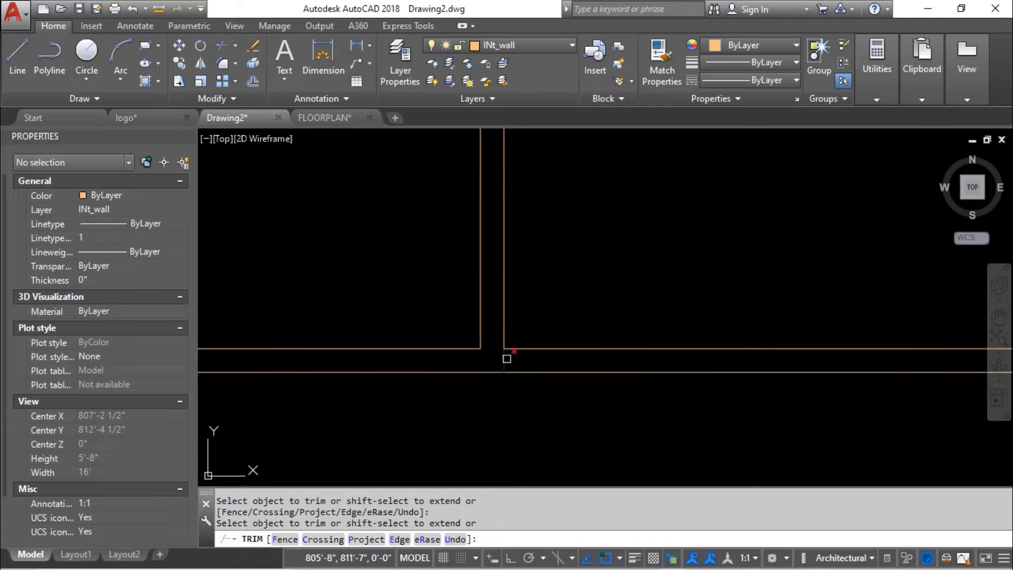
{"action": "scroll", "coordinate": [281, 340], "scroll_direction": "down", "scroll_amount": 2}
{"action": "left_click", "coordinate": [280, 339]}
{"action": "scroll", "coordinate": [619, 350], "scroll_direction": "up", "scroll_amount": 3}
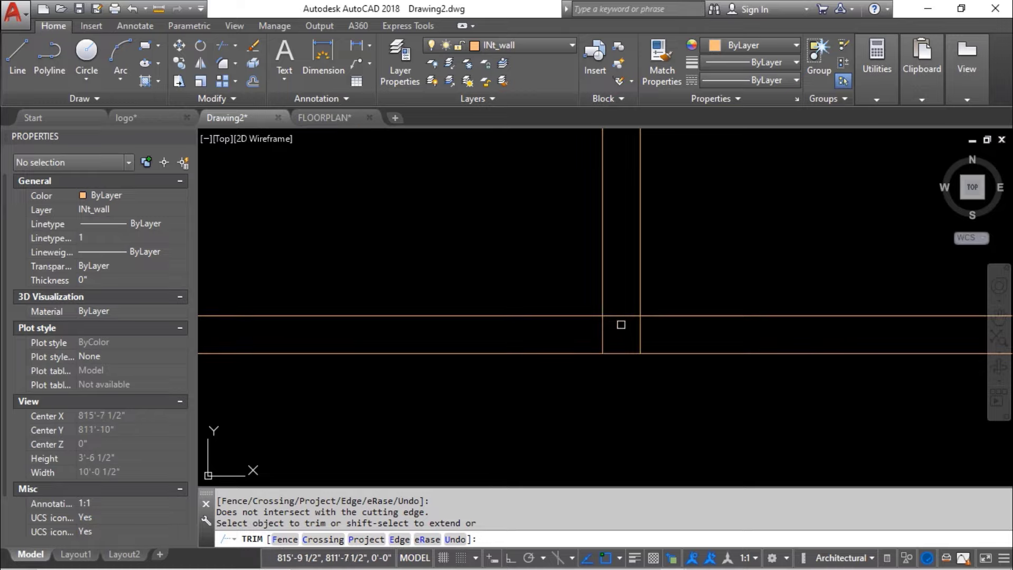
{"action": "left_click", "coordinate": [618, 314]}
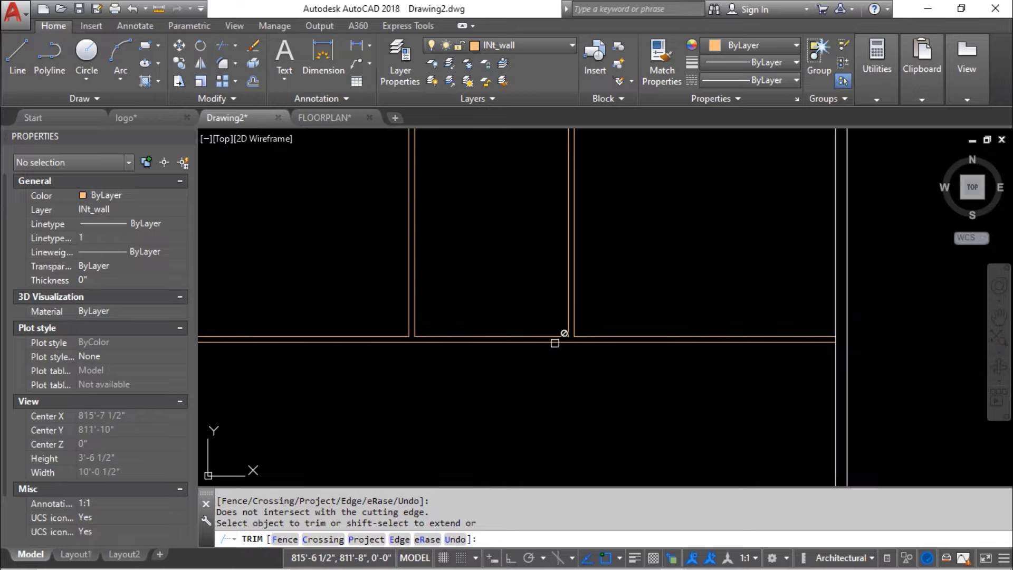
{"action": "scroll", "coordinate": [555, 343], "scroll_direction": "down", "scroll_amount": 5}
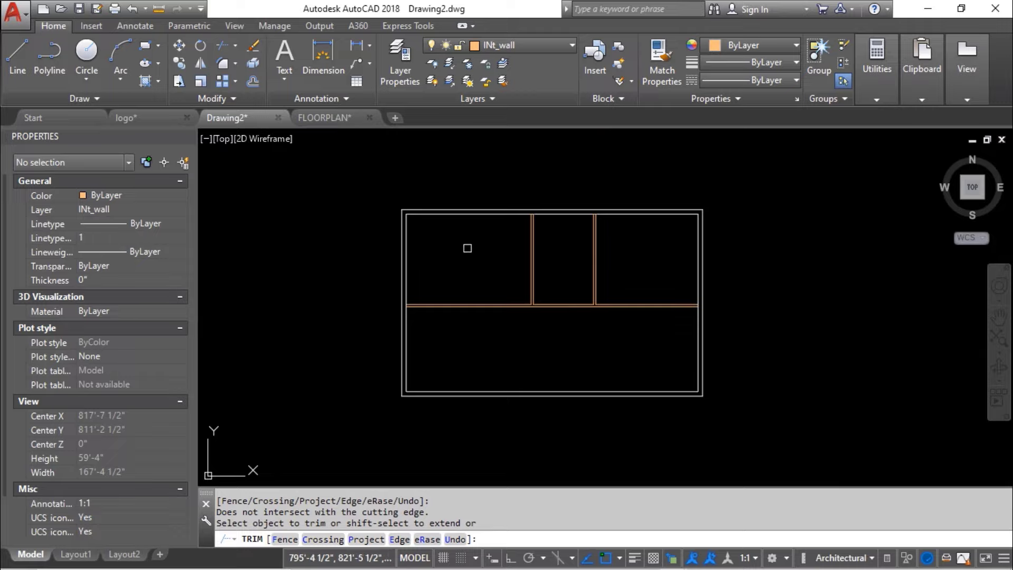
- Check the trimmed junctions of the interior walls and end the Trim command
{"action": "scroll", "coordinate": [570, 255], "scroll_direction": "up", "scroll_amount": 4}
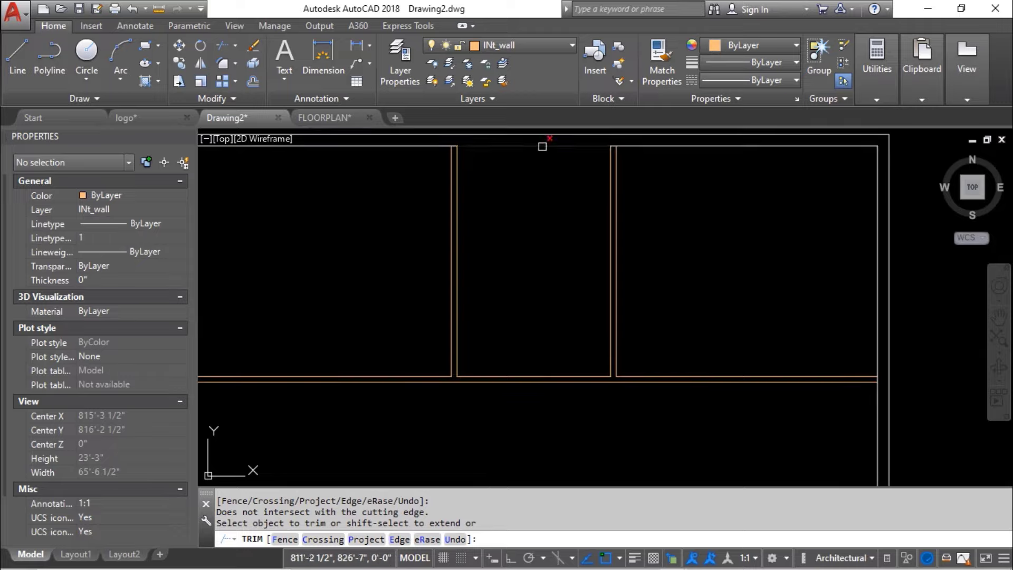
{"action": "scroll", "coordinate": [526, 290], "scroll_direction": "down", "scroll_amount": 4}
{"action": "right_click", "coordinate": [588, 355]}
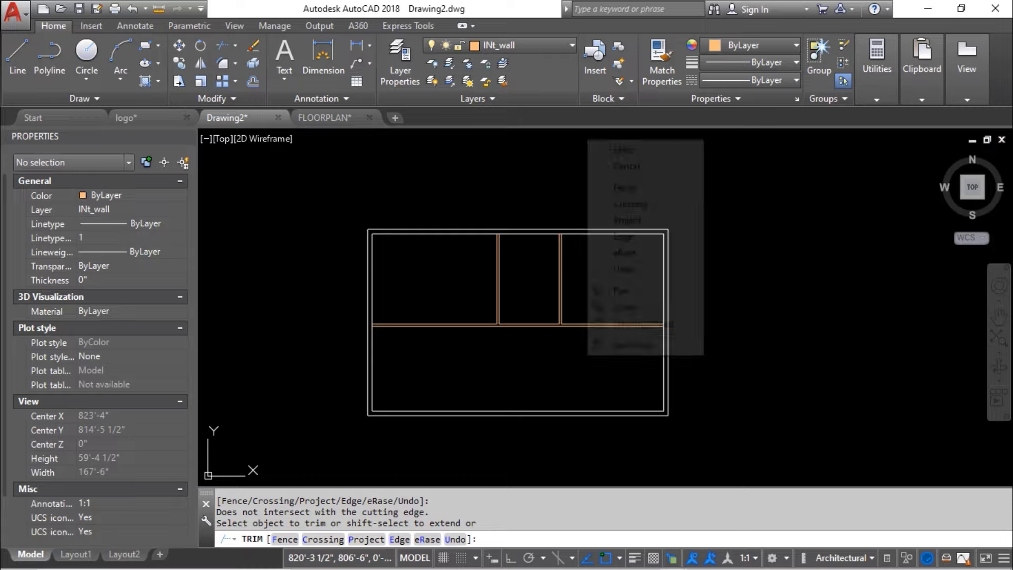
{"action": "left_click", "coordinate": [626, 166]}
{"action": "middle_click_drag", "start_coordinate": [628, 392], "coordinate": [624, 353]}
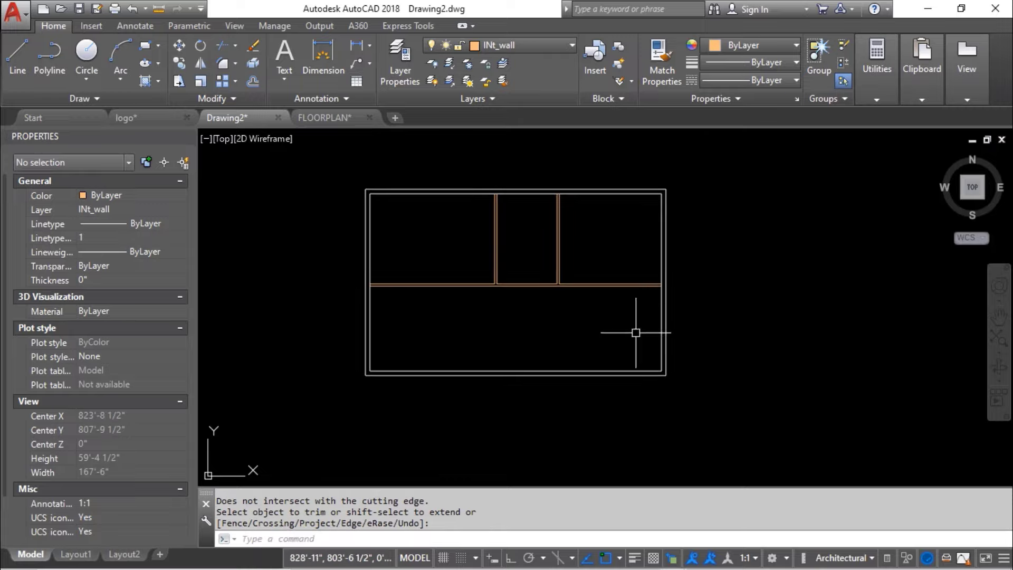
{"action": "scroll", "coordinate": [617, 341], "scroll_direction": "down", "scroll_amount": 2}
{"action": "key", "text": "Return"}
{"action": "left_click", "coordinate": [647, 343]}
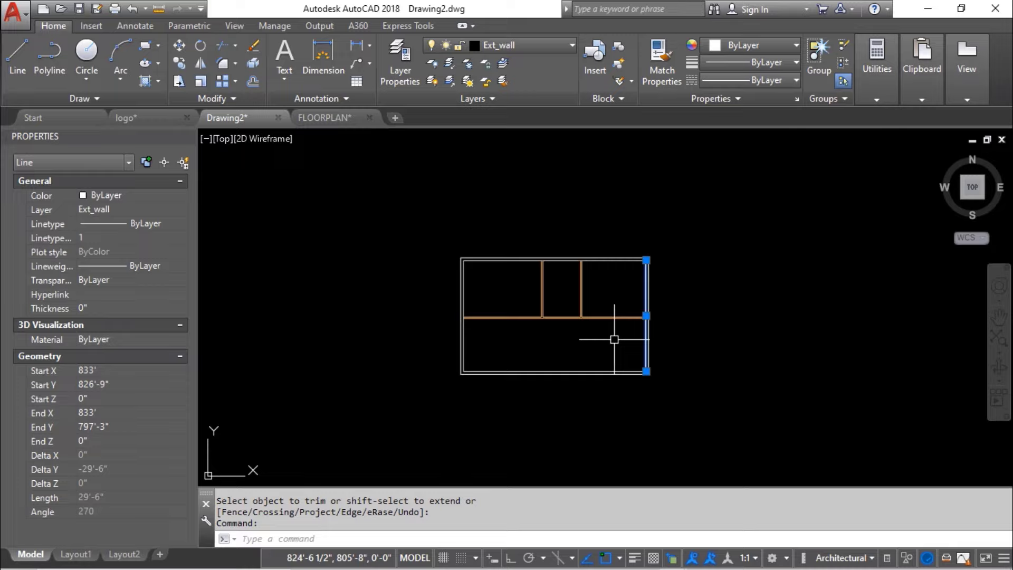
{"action": "scroll", "coordinate": [615, 339], "scroll_direction": "up", "scroll_amount": 2}
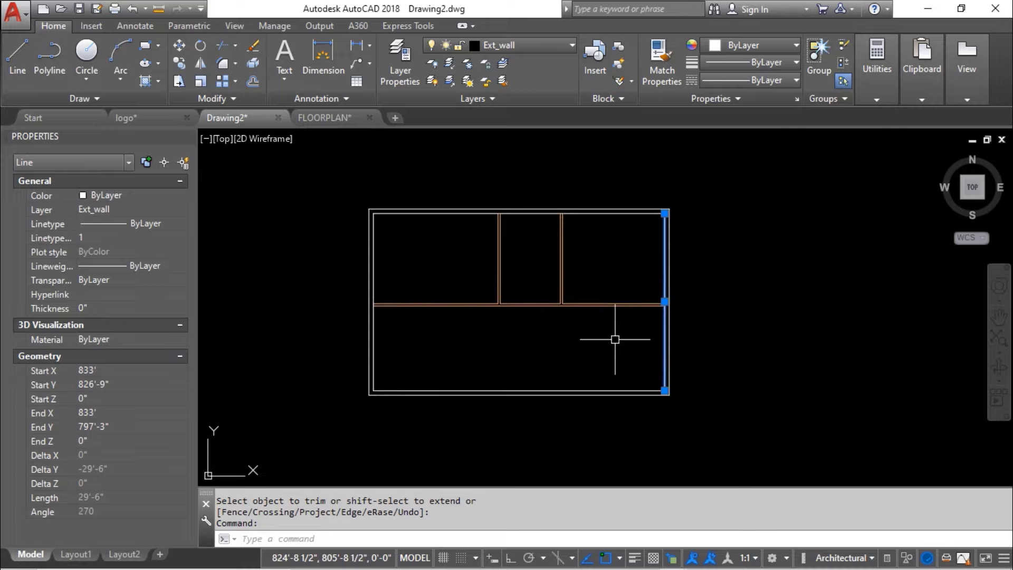
{"action": "key", "text": "Escape"}
{"action": "key", "text": "Escape"}
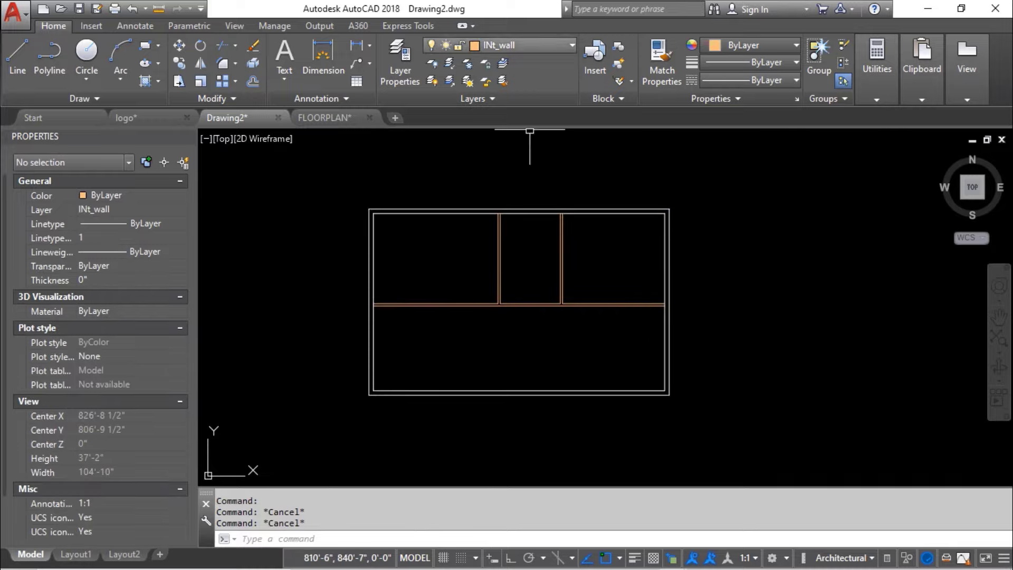
- Draw a vertical line along the right exterior wall's inner face, from the lower-right inner corner up to the horizontal interior wall's lower line
{"action": "left_click", "coordinate": [17, 53]}
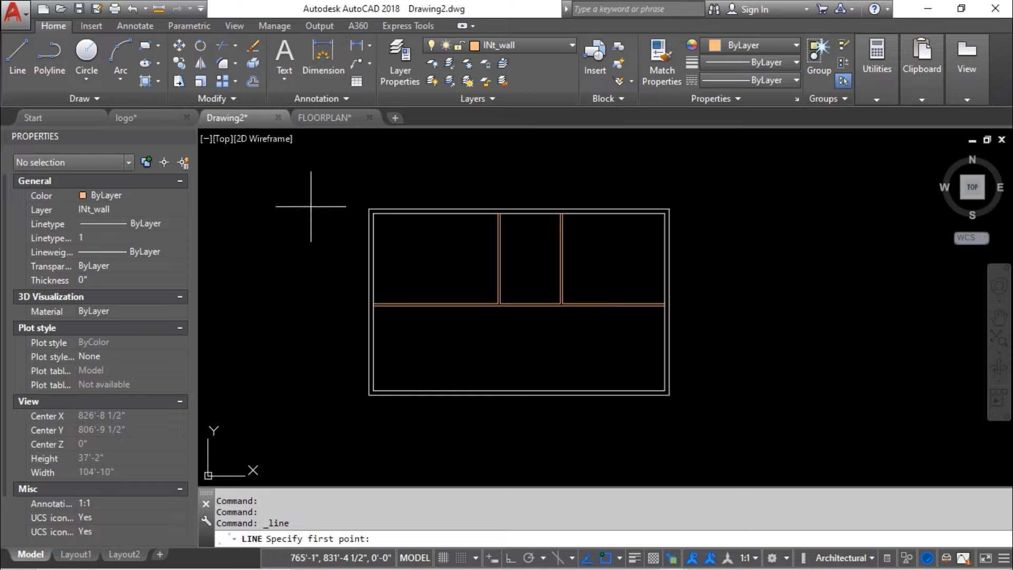
{"action": "scroll", "coordinate": [662, 354], "scroll_direction": "up", "scroll_amount": 3}
{"action": "scroll", "coordinate": [656, 410], "scroll_direction": "down", "scroll_amount": 1}
{"action": "middle_click_drag", "start_coordinate": [652, 401], "coordinate": [649, 364]}
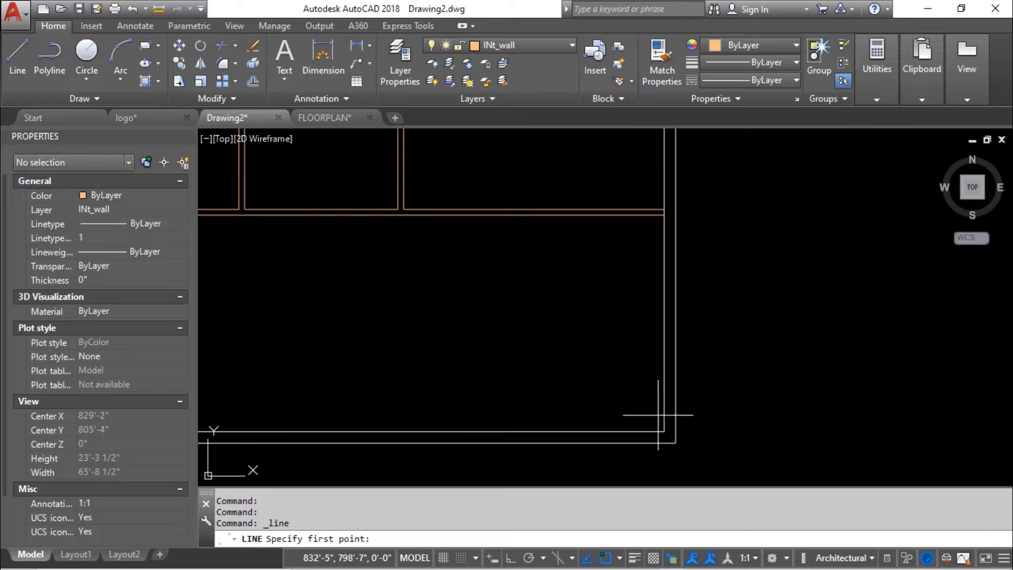
{"action": "left_click", "coordinate": [665, 432]}
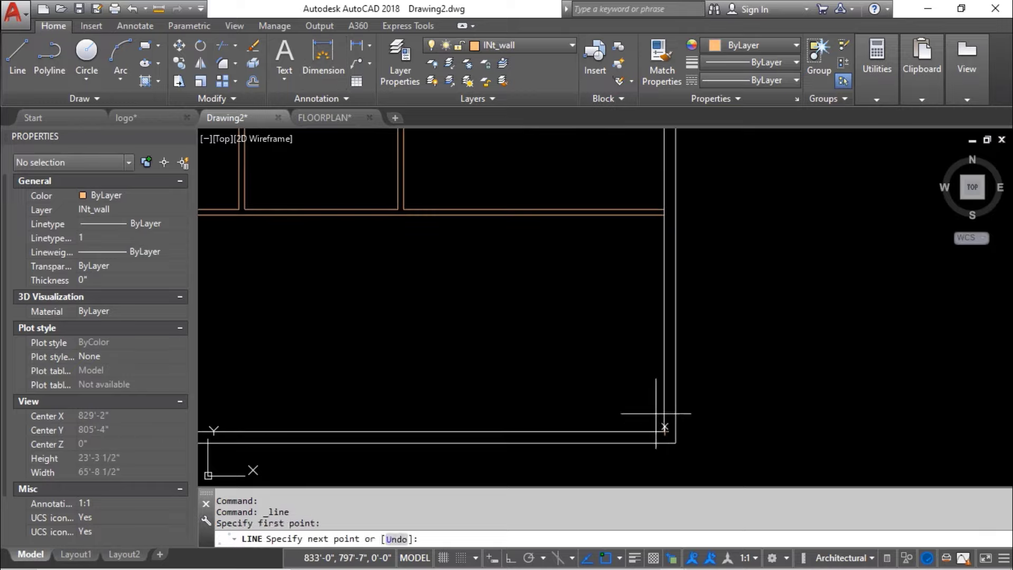
{"action": "left_click", "coordinate": [665, 214]}
{"action": "right_click", "coordinate": [663, 217]}
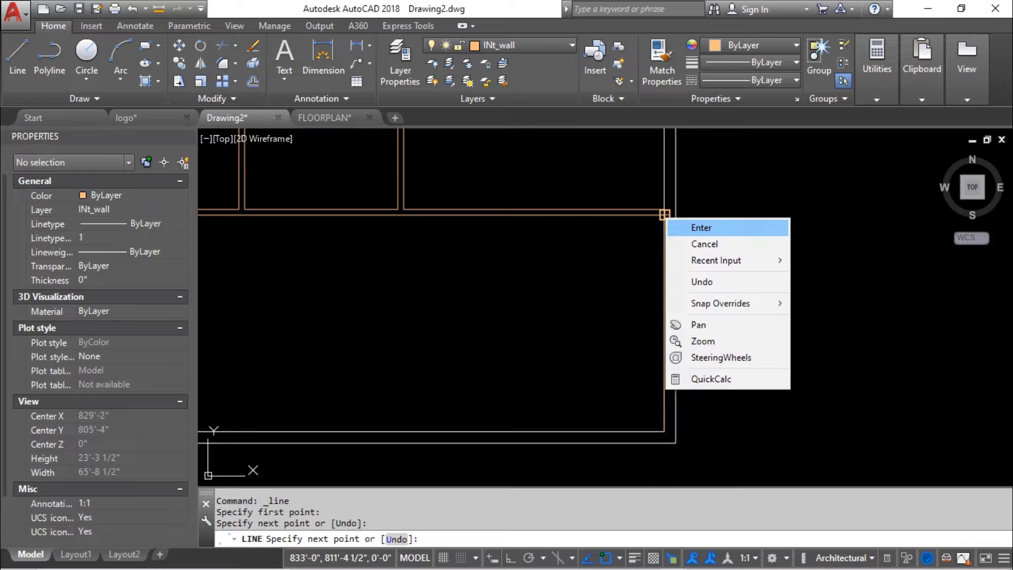
{"action": "left_click", "coordinate": [692, 224]}
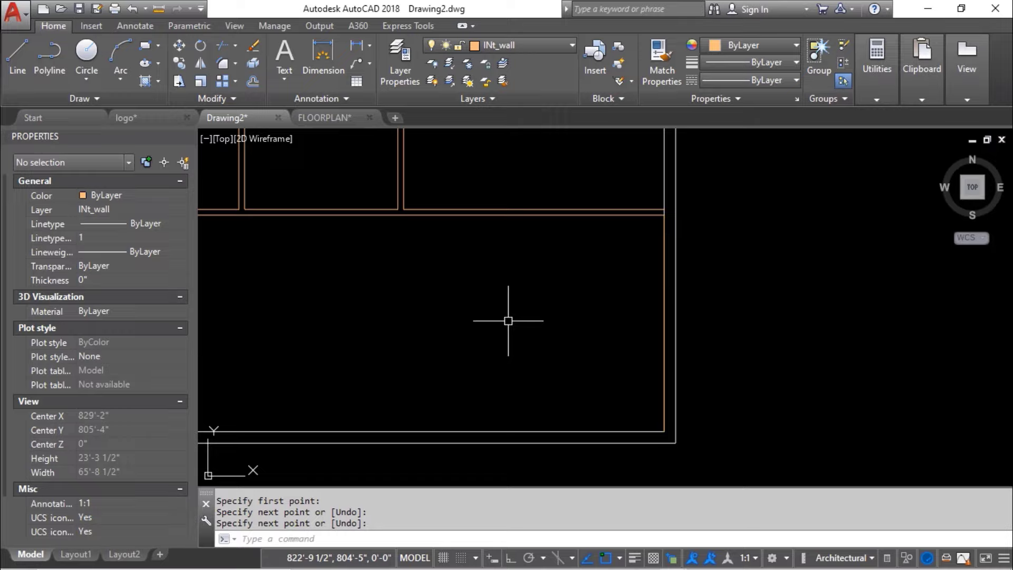
- Offset the new interior-wall line at the right exterior wall 11' to the left
{"action": "type", "text": "o"}
{"action": "key", "text": "Return"}
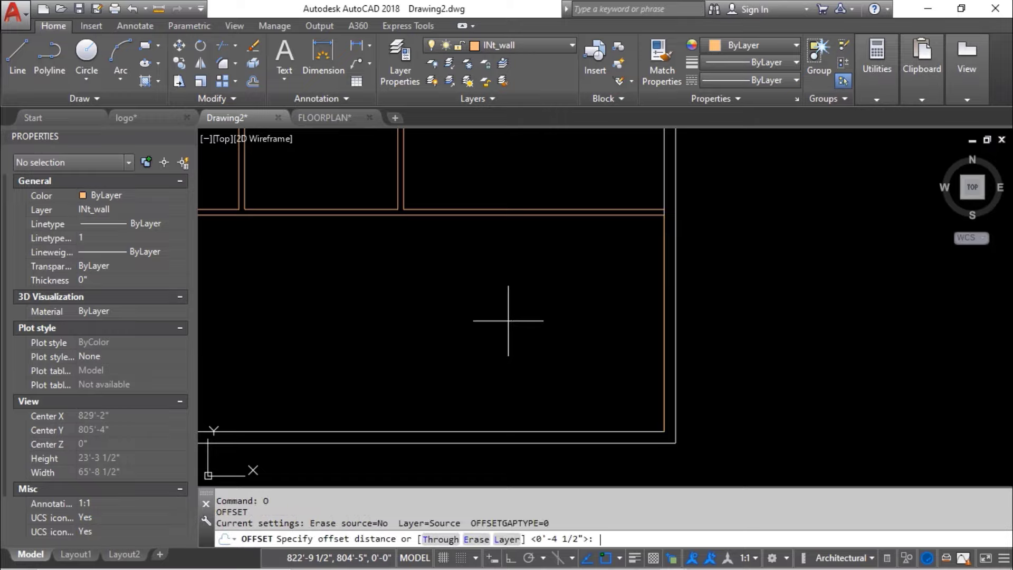
{"action": "type", "text": "11'"}
{"action": "key", "text": "Return"}
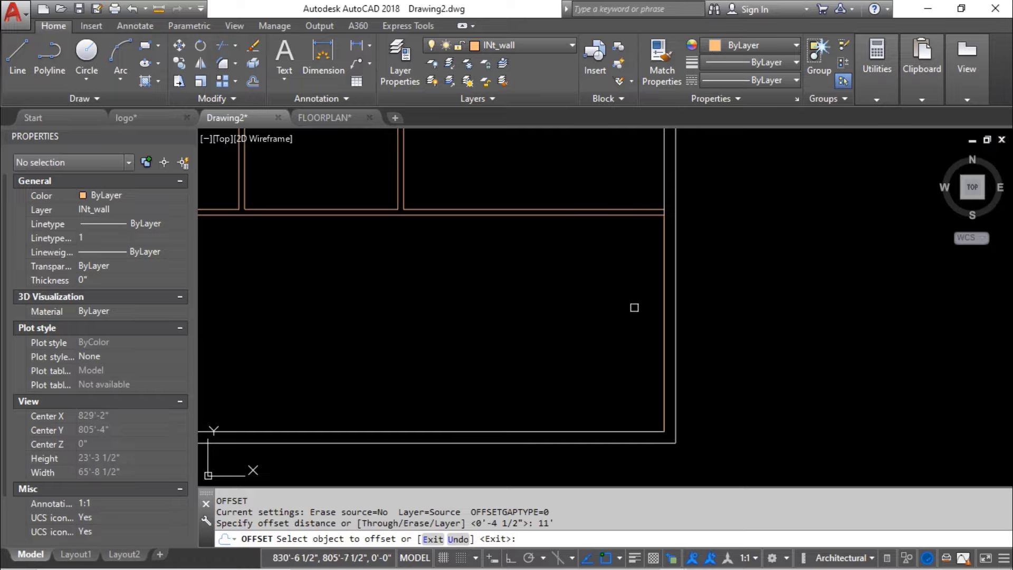
{"action": "left_click", "coordinate": [665, 326]}
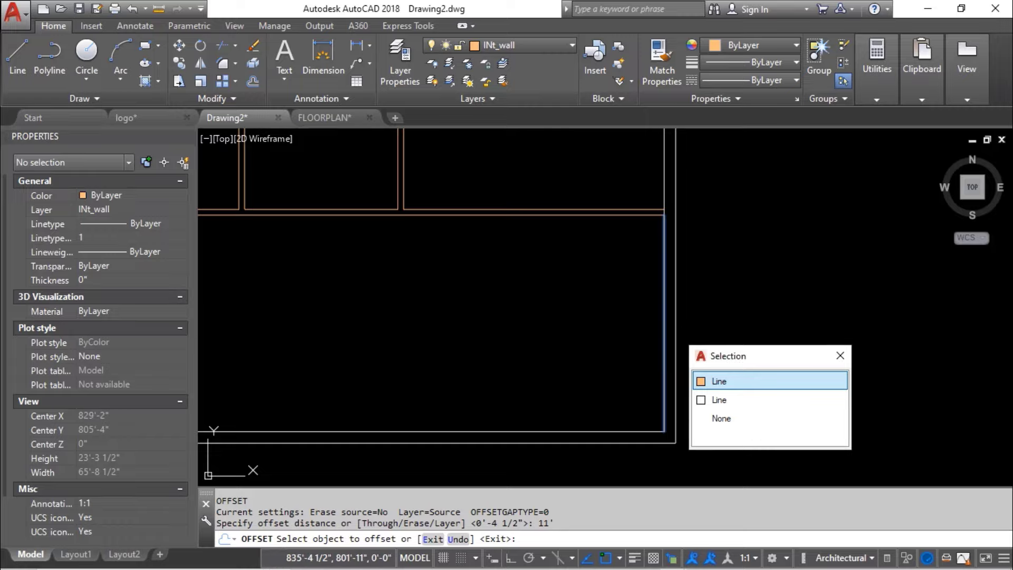
{"action": "left_click", "coordinate": [718, 381]}
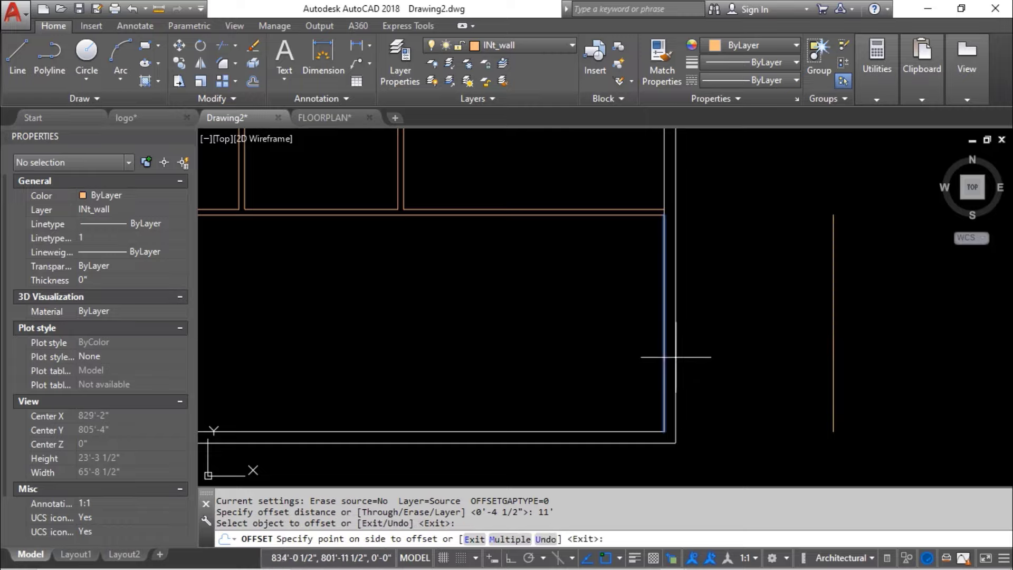
{"action": "left_click", "coordinate": [595, 347]}
{"action": "mouse_move", "coordinate": [563, 347]}
{"action": "middle_mouse_down"}
{"action": "mouse_move", "coordinate": [658, 337]}
{"action": "mouse_move", "coordinate": [643, 343]}
{"action": "middle_mouse_up"}
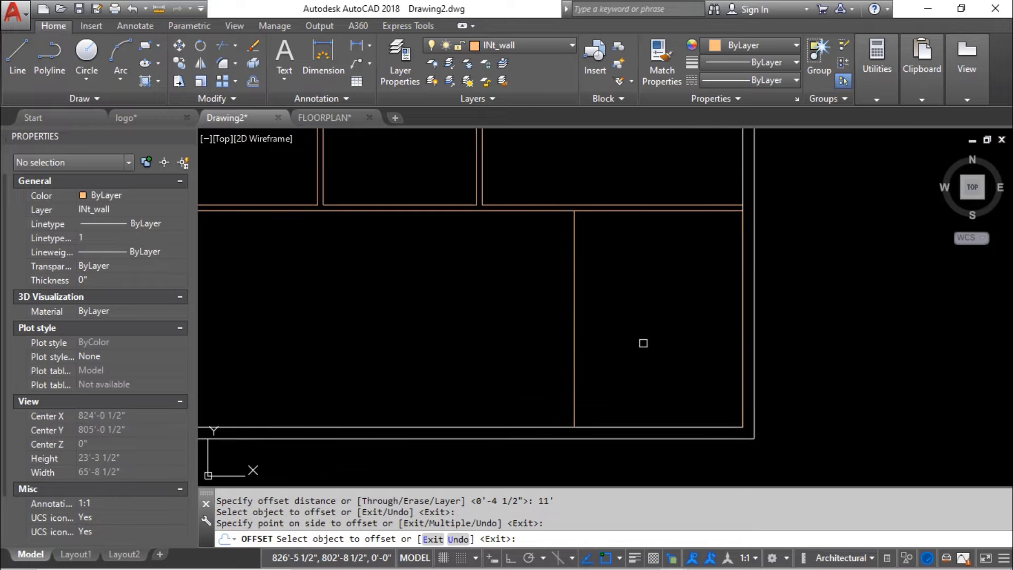
{"action": "key", "text": "Return"}
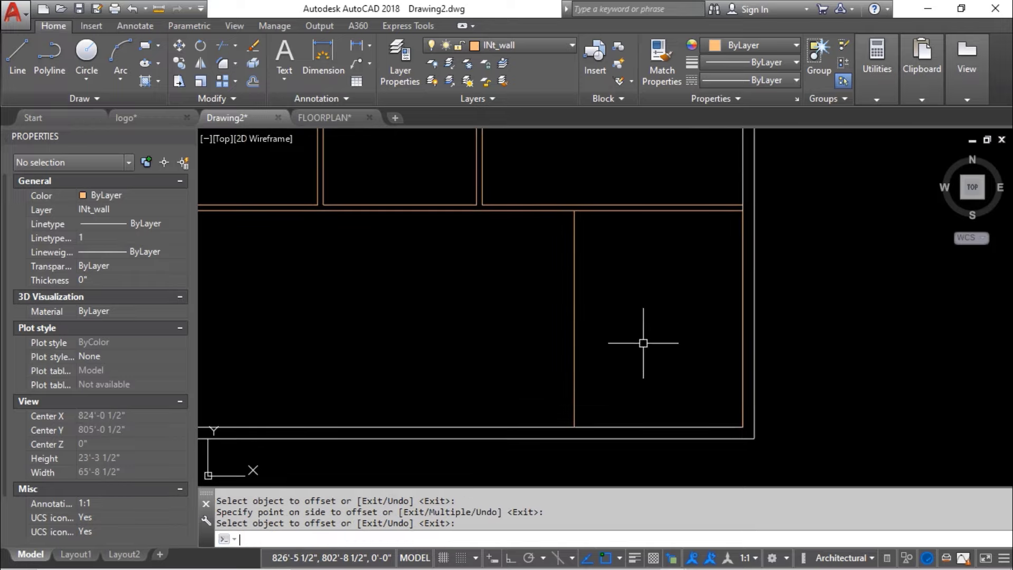
- Offset the new vertical line in the lower area 4.5" to the left to form the wall's second face
{"action": "key", "text": "Return"}
{"action": "type", "text": "4.5\""}
{"action": "key", "text": "Return"}
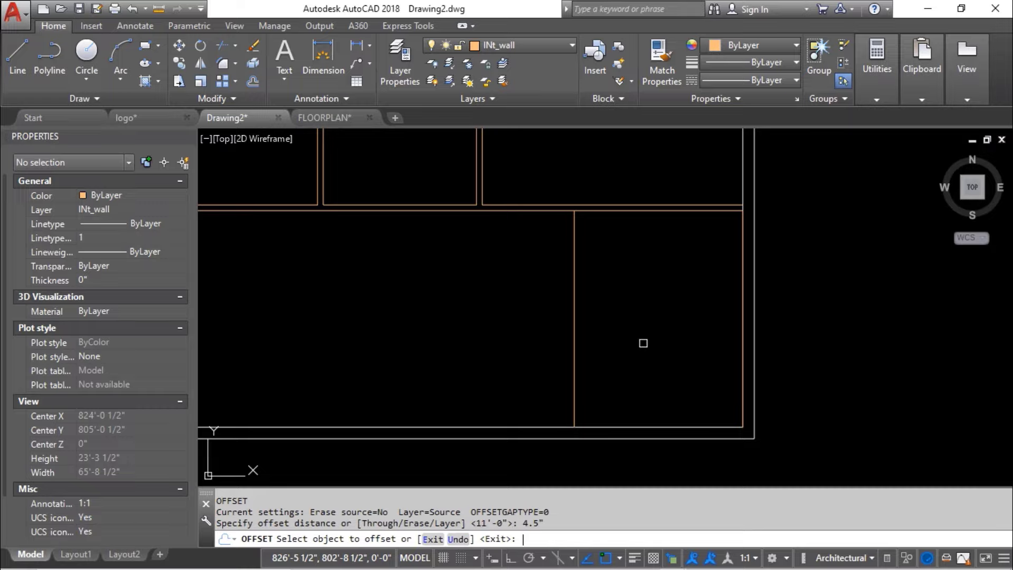
{"action": "left_click", "coordinate": [574, 338]}
{"action": "left_click", "coordinate": [555, 335]}
{"action": "scroll", "coordinate": [539, 319], "scroll_direction": "down", "scroll_amount": 3}
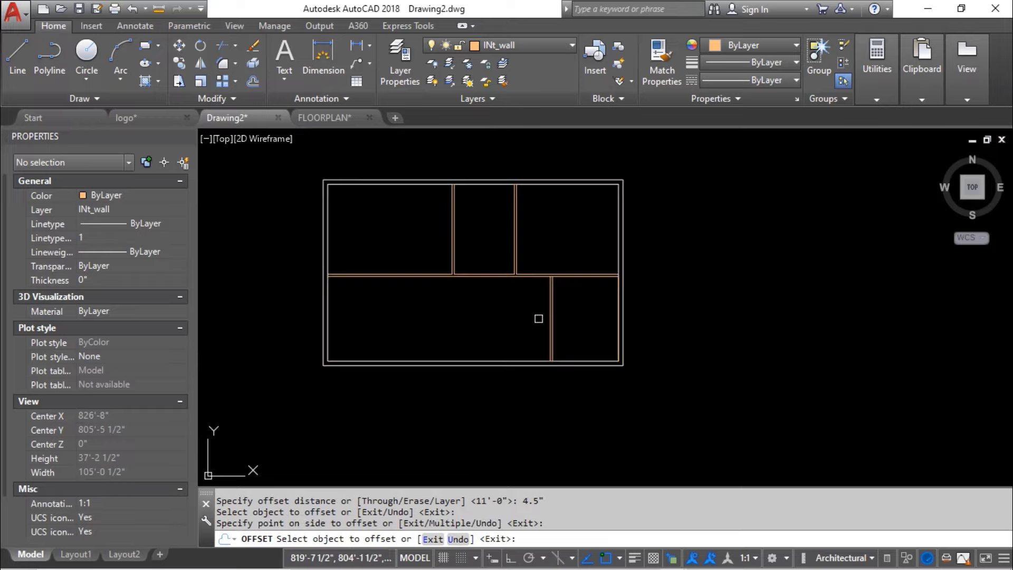
{"action": "right_click", "coordinate": [571, 212]}
{"action": "left_click", "coordinate": [580, 220]}
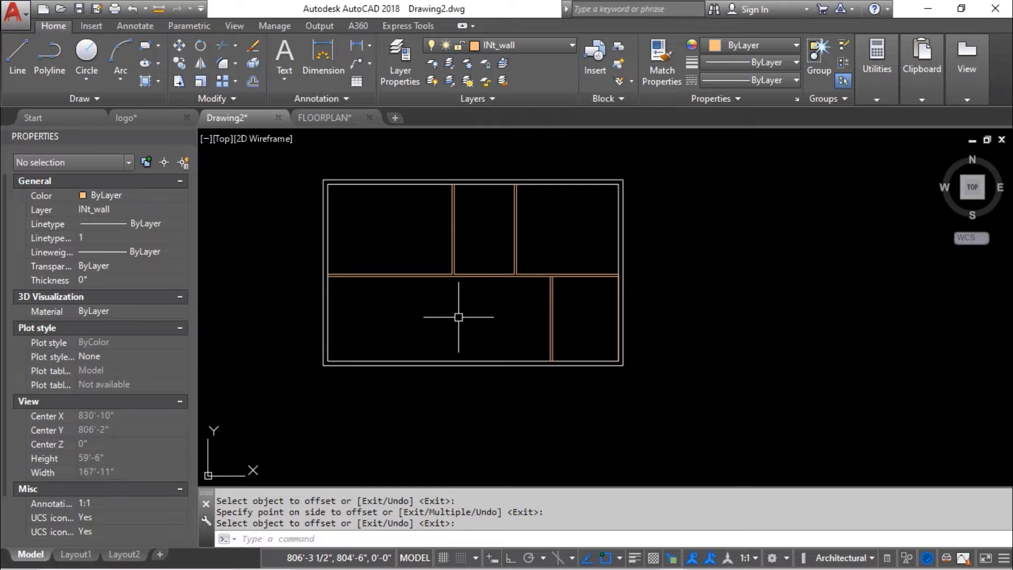
{"action": "scroll", "coordinate": [543, 225], "scroll_direction": "up", "scroll_amount": 3}
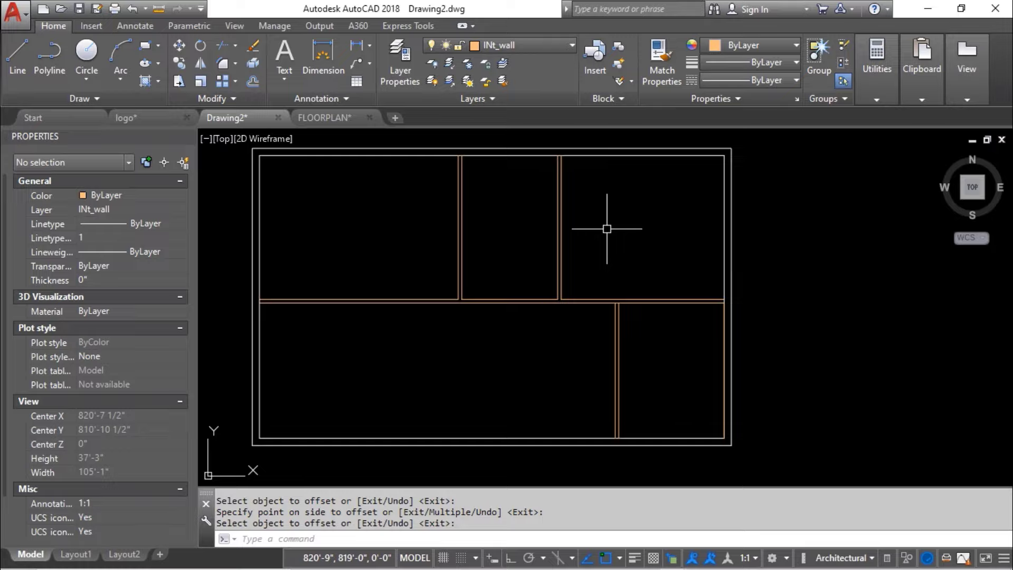
{"action": "type", "text": "t"}
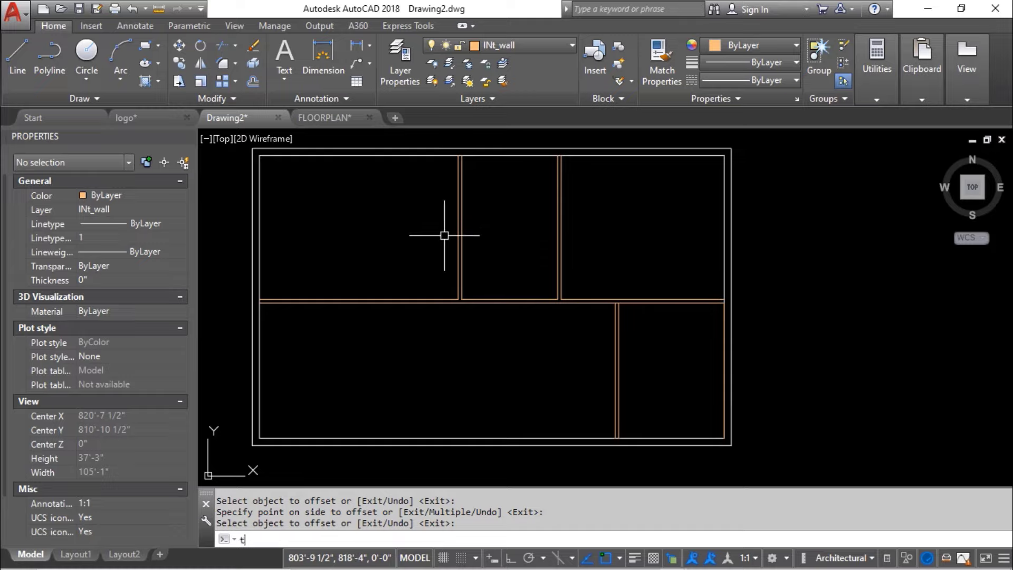
{"action": "type", "text": "xtexp"}
{"action": "key", "text": "Return"}
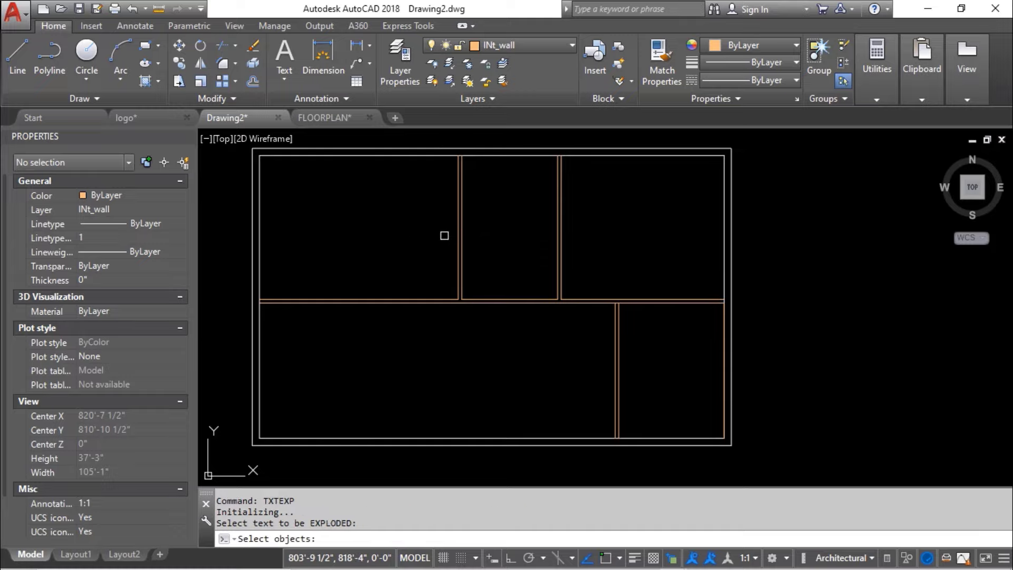
{"action": "key", "text": "Escape"}
{"action": "key", "text": "Escape"}
{"action": "key", "text": "Escape"}
- Start a single-line text and make the text layer current
{"action": "type", "text": "text"}
{"action": "key", "text": "Return"}
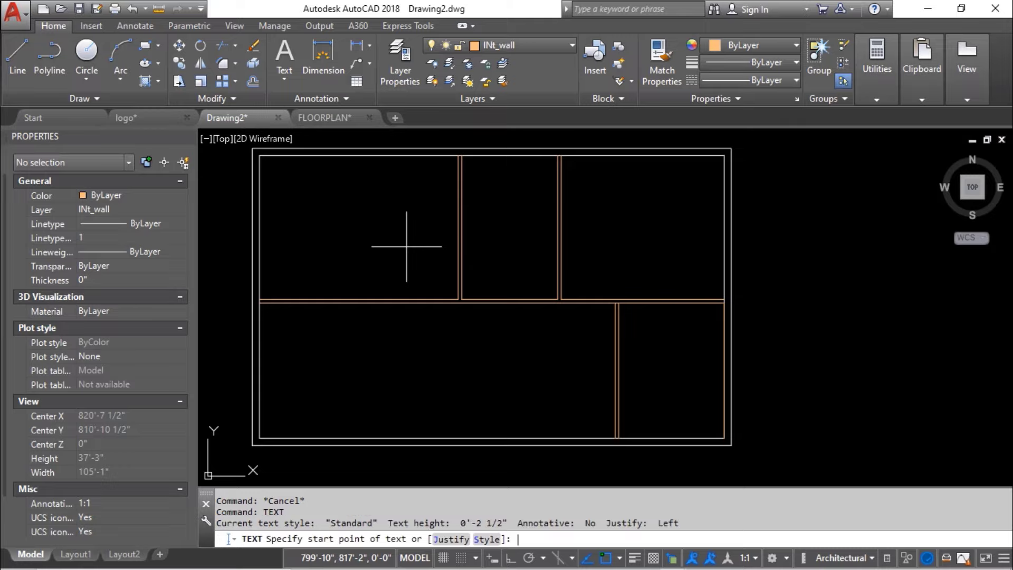
{"action": "middle_click_drag", "start_coordinate": [306, 264], "coordinate": [310, 287]}
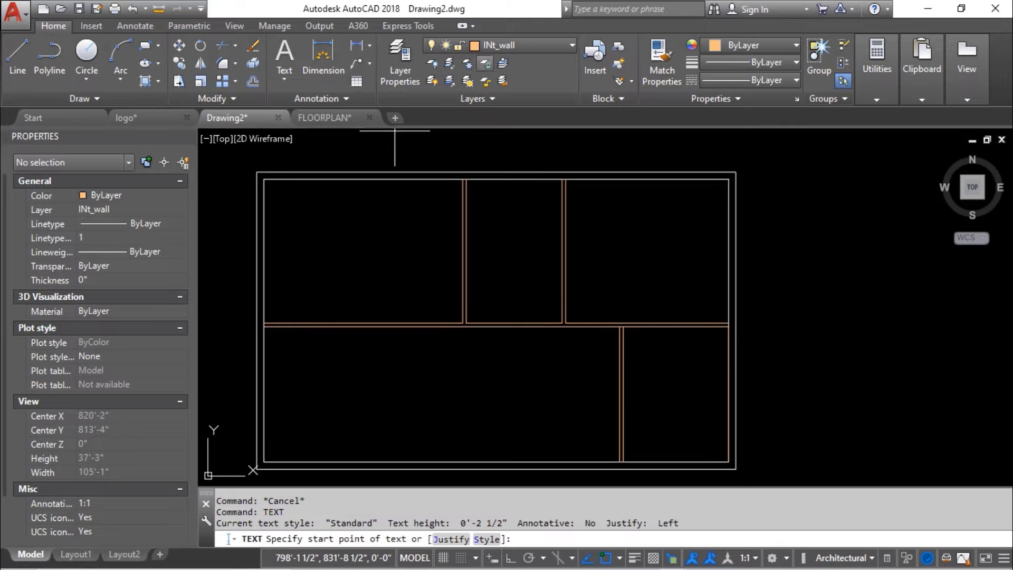
{"action": "left_click", "coordinate": [528, 45]}
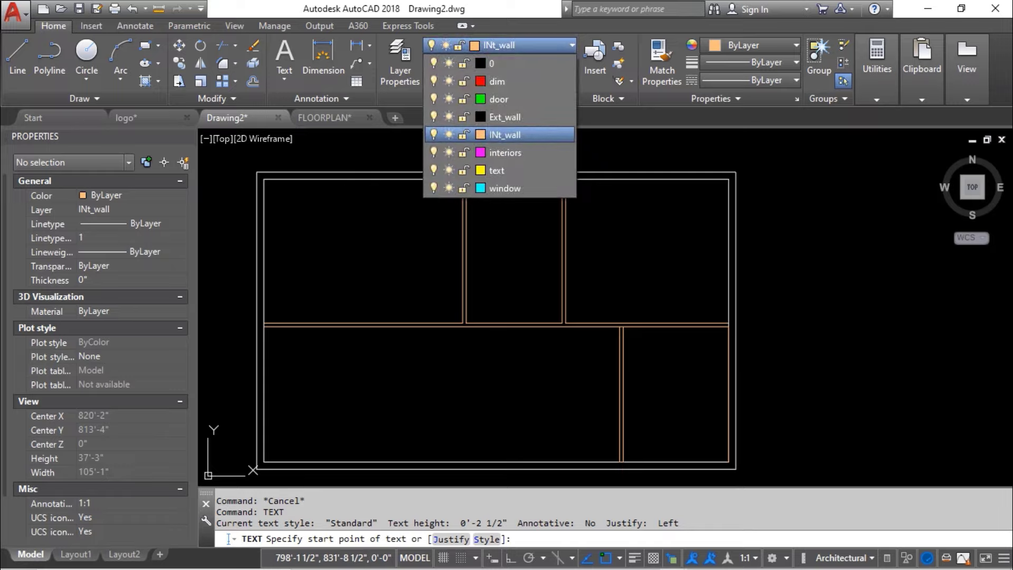
{"action": "left_click", "coordinate": [499, 171]}
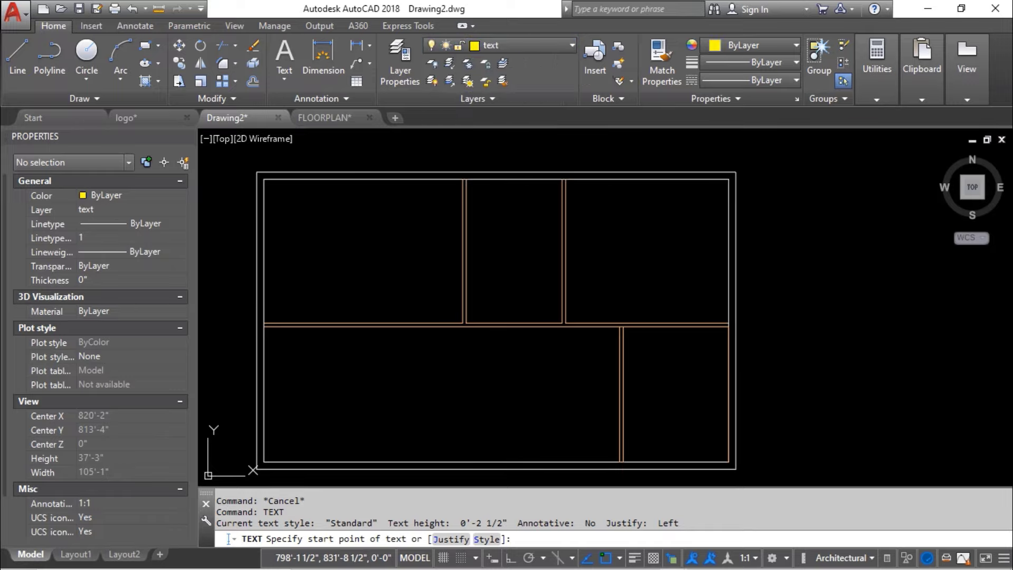
- Place the text's start point in the upper-left room and, with ortho on, pick its height, keeping a rotation of 0
{"action": "scroll", "coordinate": [289, 294], "scroll_direction": "up", "scroll_amount": 3}
{"action": "left_click", "coordinate": [301, 288]}
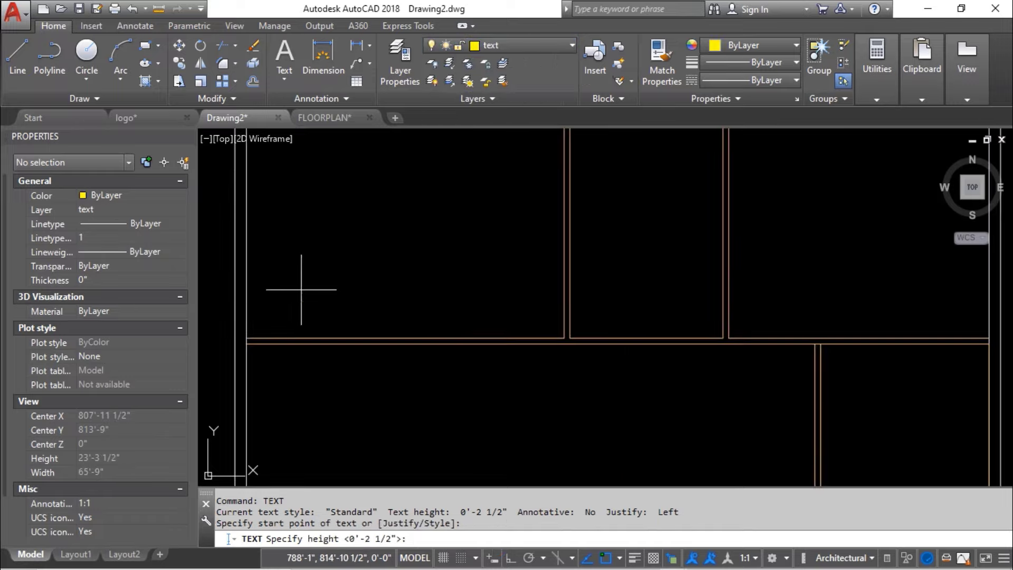
{"action": "scroll", "coordinate": [302, 274], "scroll_direction": "up", "scroll_amount": 2}
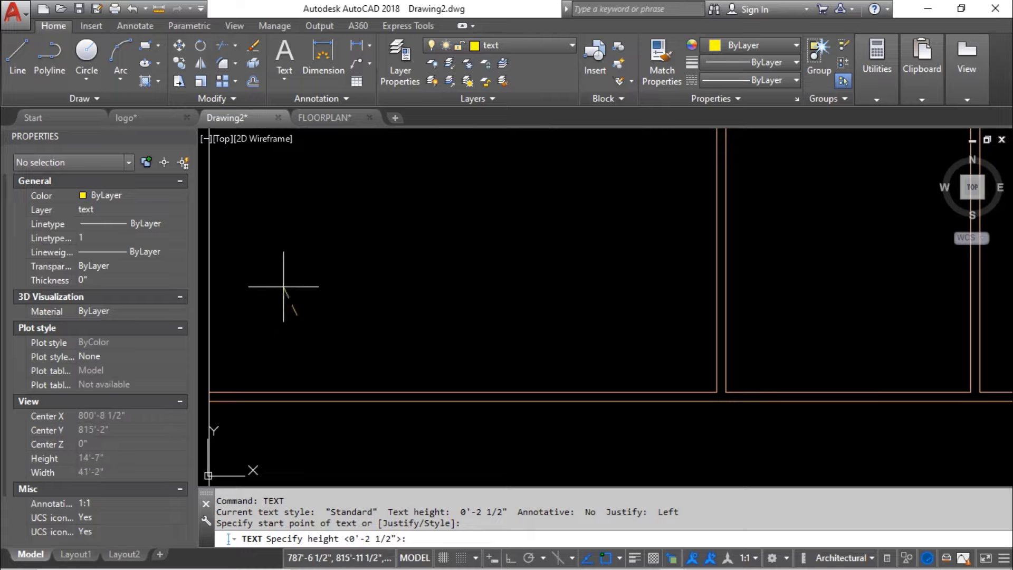
{"action": "key", "text": "F8"}
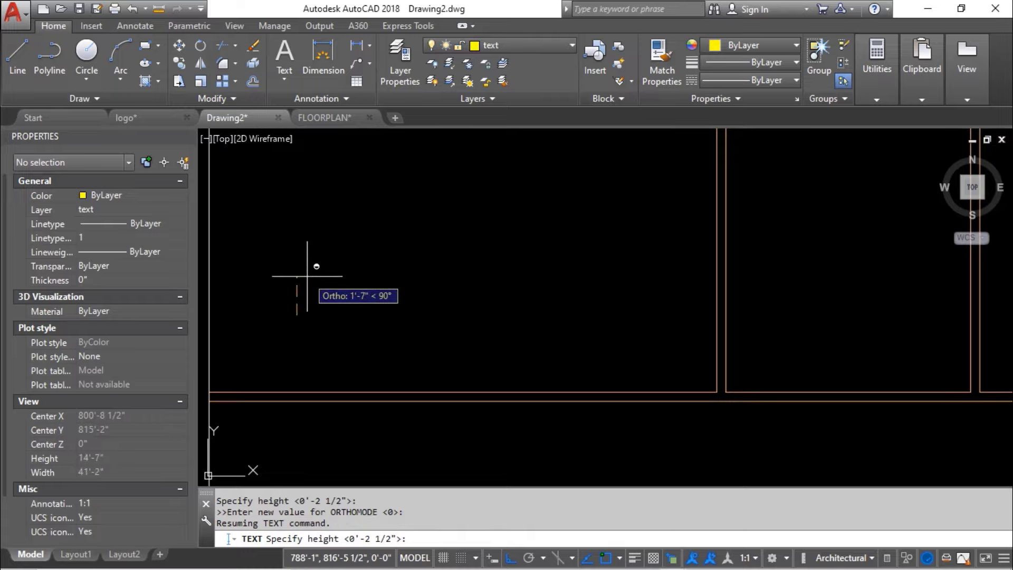
{"action": "left_click", "coordinate": [306, 293]}
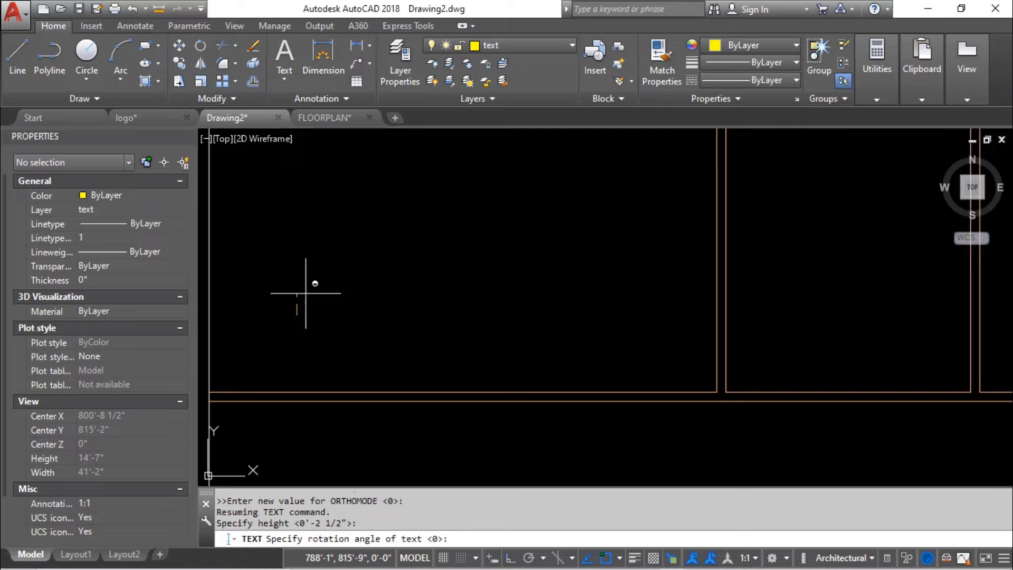
{"action": "key", "text": "Return"}
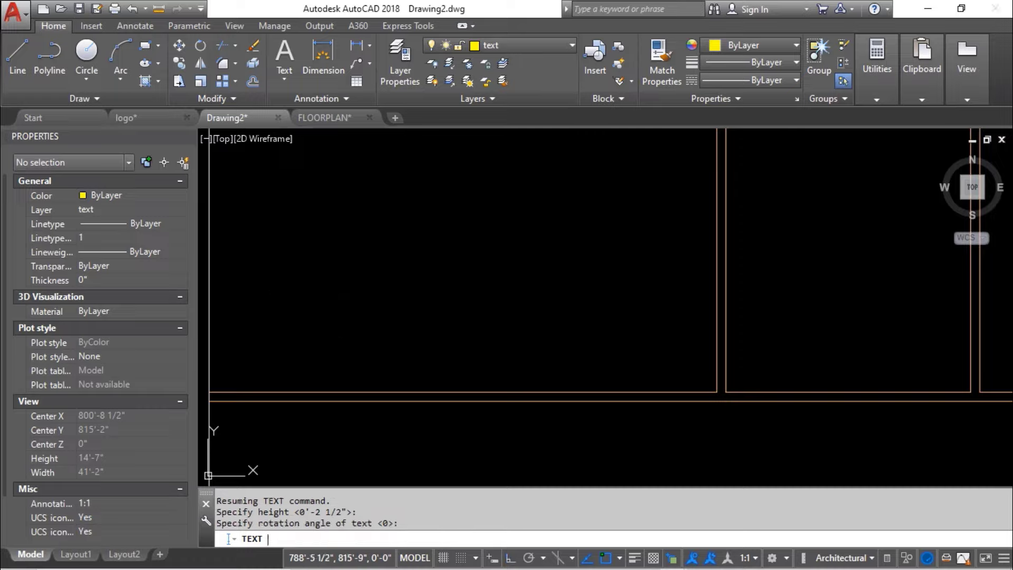
- Enter "Bedroom 1" as the label of the upper-left room
{"action": "type", "text": "Be"}
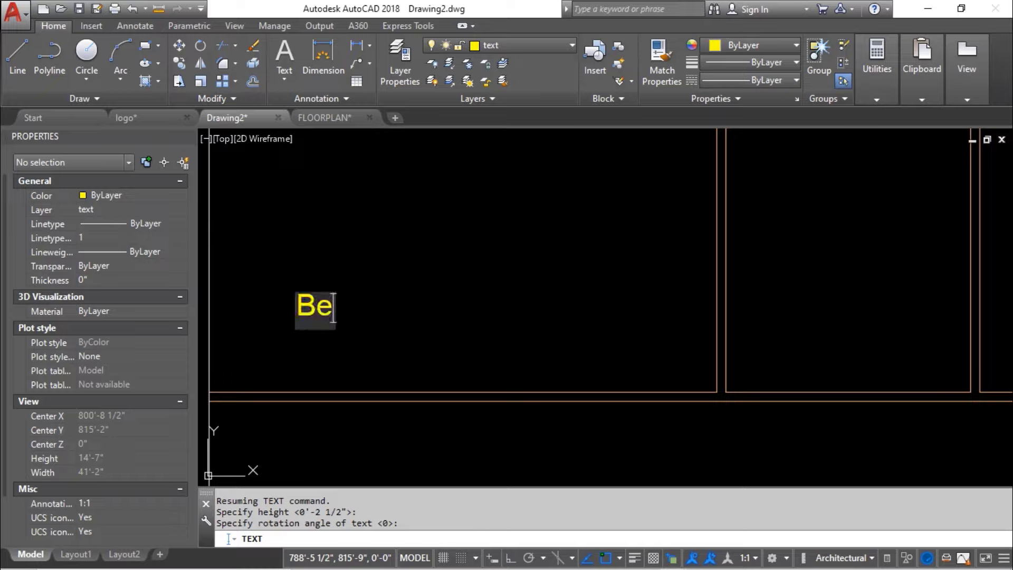
{"action": "type", "text": "droom "}
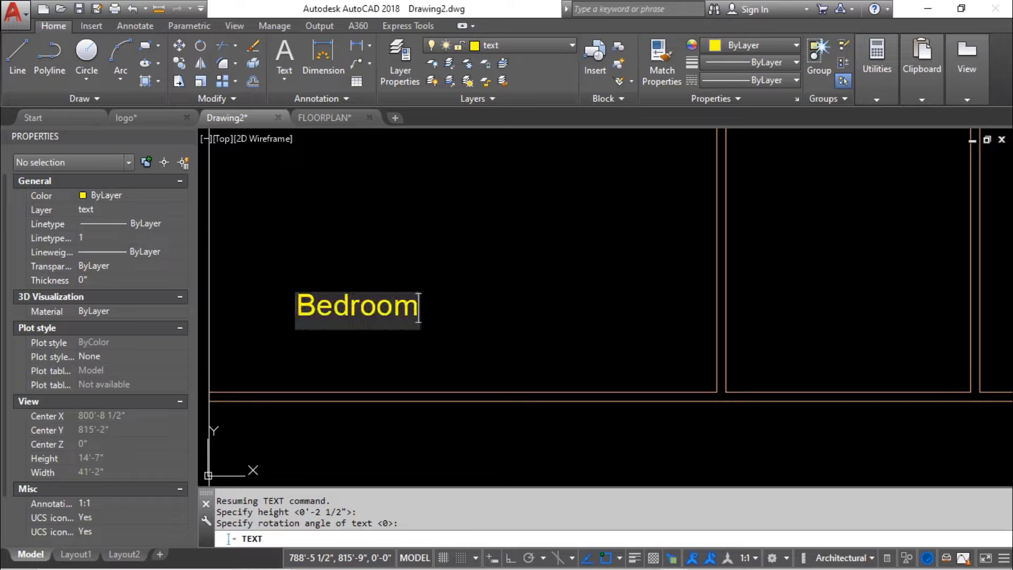
{"action": "type", "text": "1"}
{"action": "key", "text": "Return"}
{"action": "key", "text": "Return"}
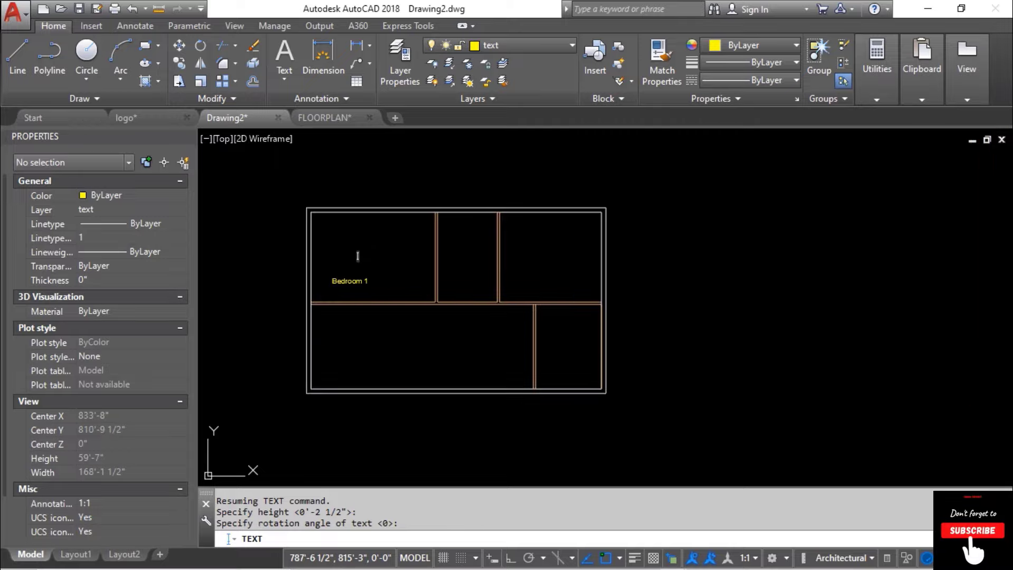
- Finish the text entry and scale the "Bedroom 1" label by reference from its insertion point to a height of about 5 1/2", with ortho on
{"action": "key", "text": "Return"}
{"action": "scroll", "coordinate": [364, 285], "scroll_direction": "up", "scroll_amount": 5}
{"action": "scroll", "coordinate": [353, 278], "scroll_direction": "down", "scroll_amount": 3}
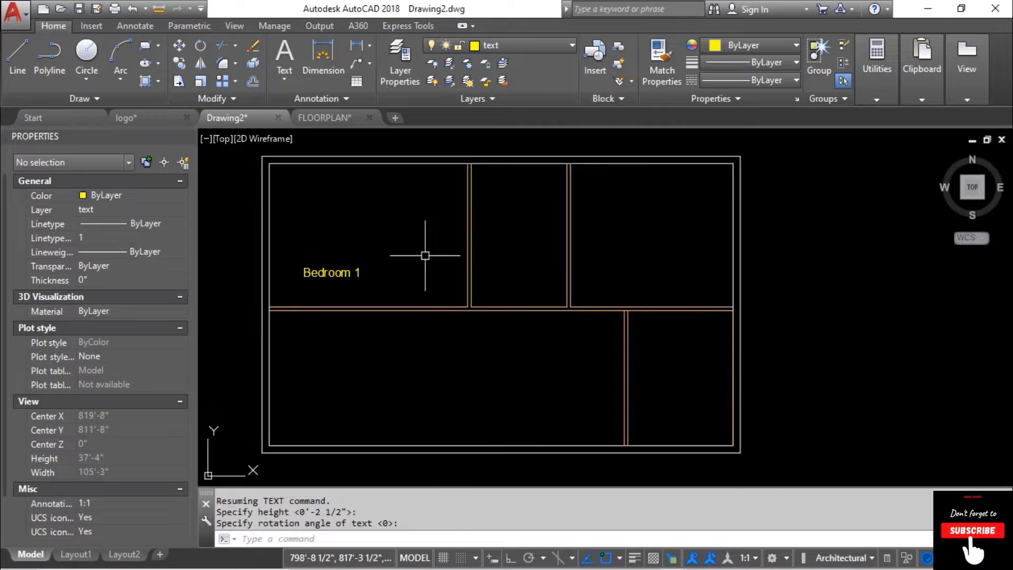
{"action": "left_click", "coordinate": [372, 252]}
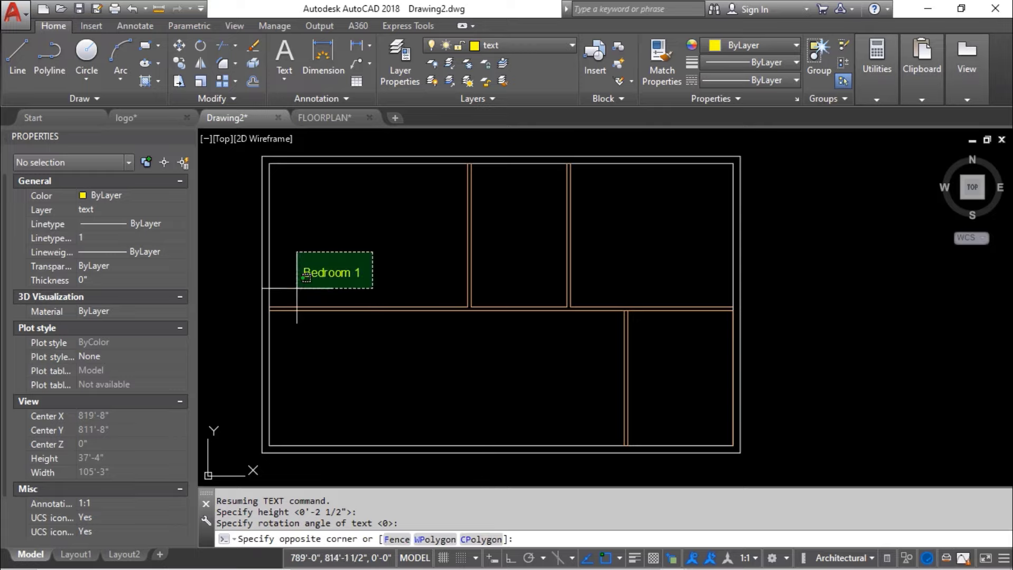
{"action": "left_click", "coordinate": [284, 288]}
{"action": "scroll", "coordinate": [322, 282], "scroll_direction": "up", "scroll_amount": 3}
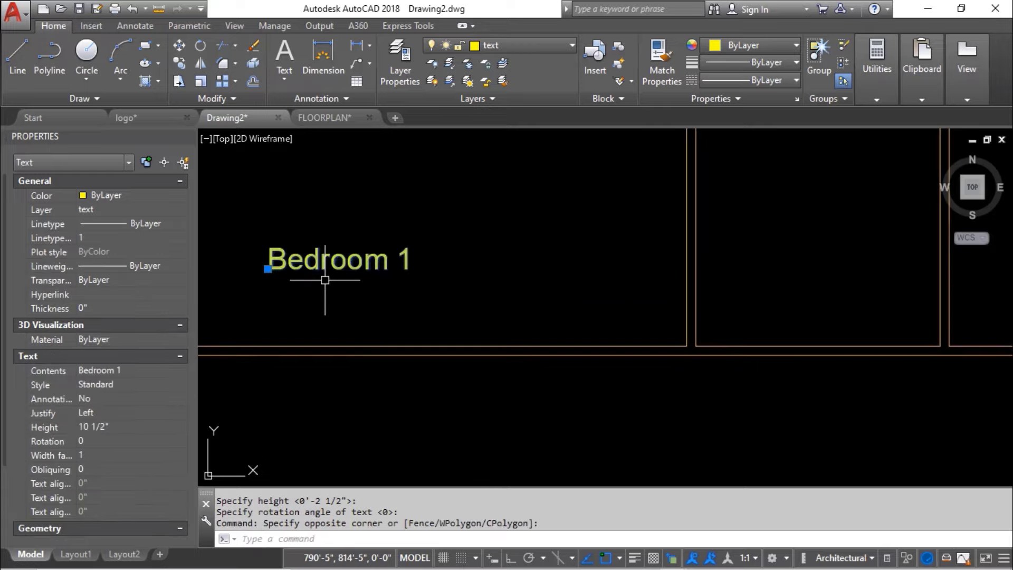
{"action": "type", "text": "sc"}
{"action": "key", "text": "Return"}
{"action": "left_click", "coordinate": [268, 269]}
{"action": "type", "text": "R"}
{"action": "key", "text": "Return"}
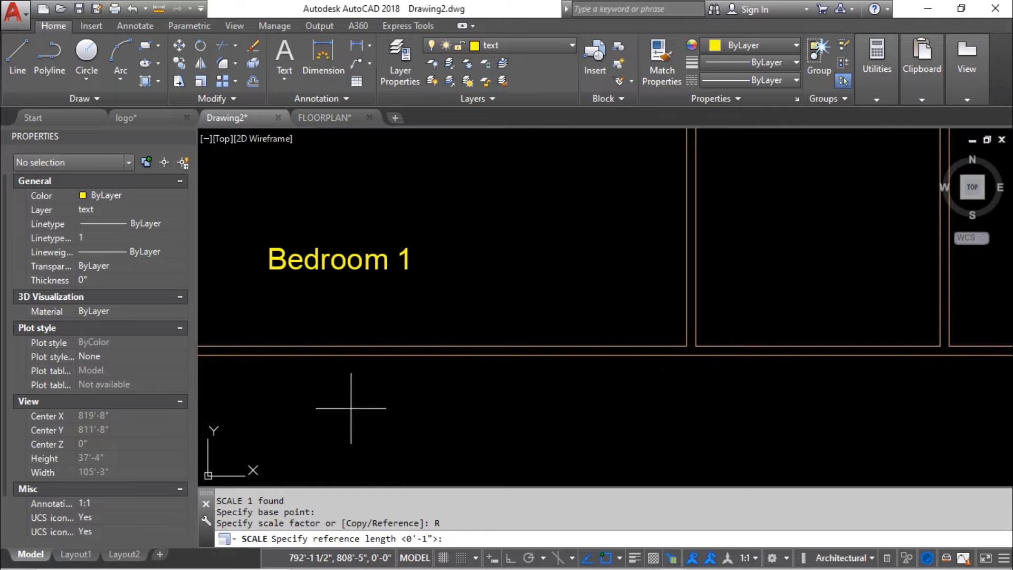
{"action": "left_click", "coordinate": [268, 269]}
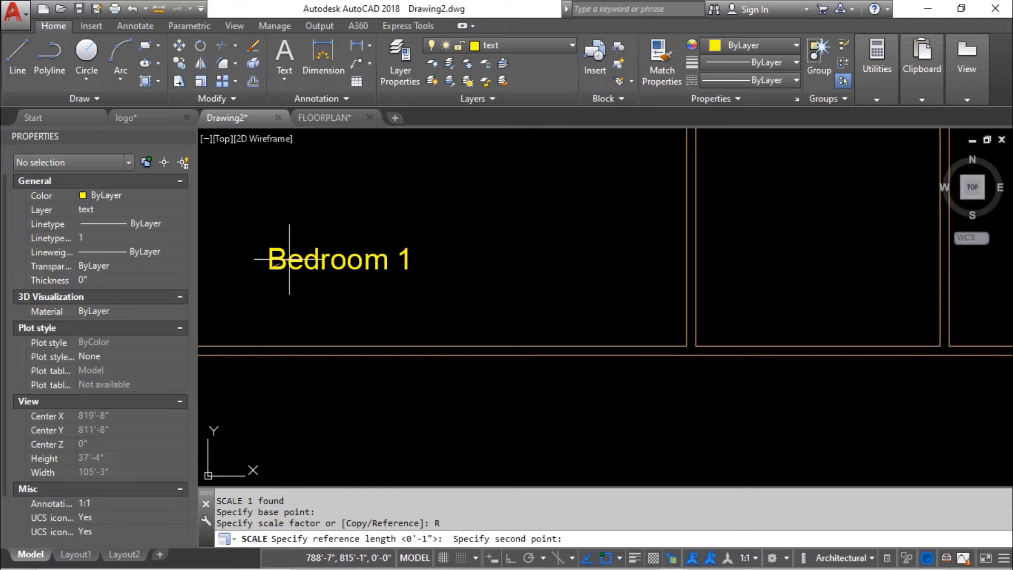
{"action": "key", "text": "F8"}
{"action": "left_click", "coordinate": [408, 268]}
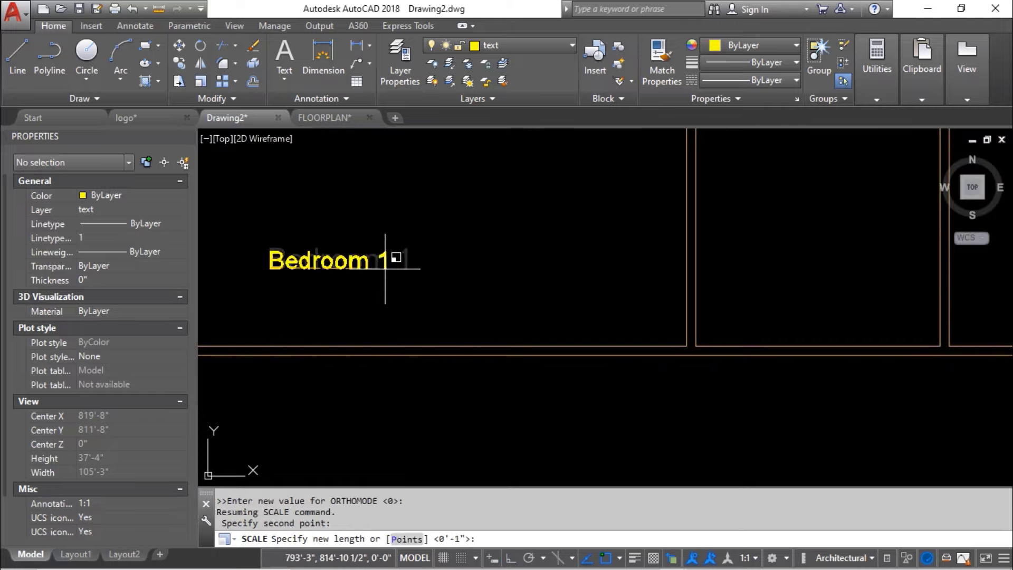
{"action": "left_click", "coordinate": [344, 267]}
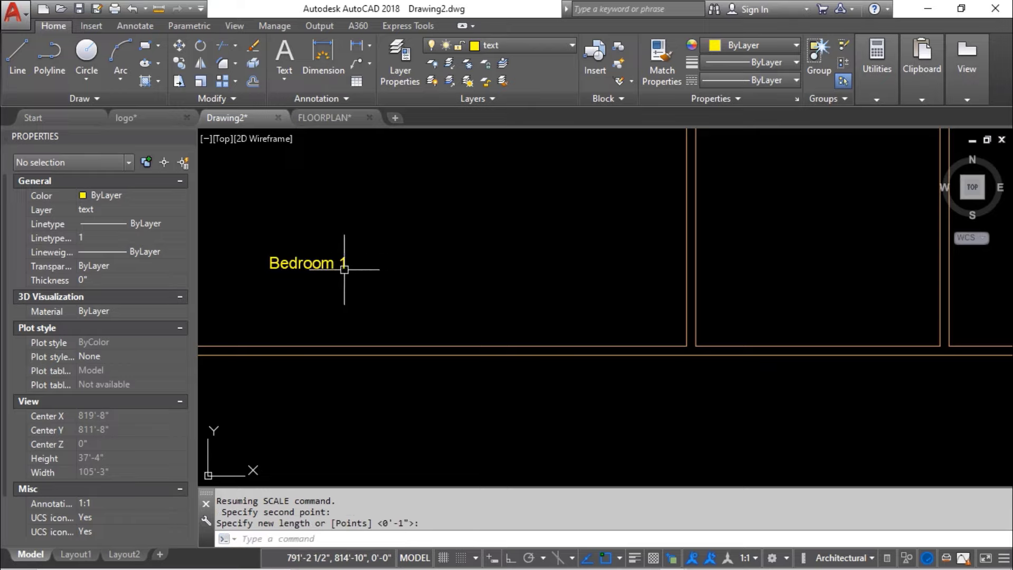
- Move the "Bedroom 1" label by its insertion grip toward the middle of the upper-left room
{"action": "scroll", "coordinate": [367, 283], "scroll_direction": "down", "scroll_amount": 4}
{"action": "scroll", "coordinate": [368, 282], "scroll_direction": "up", "scroll_amount": 2}
{"action": "left_click", "coordinate": [368, 261]}
{"action": "left_click", "coordinate": [301, 287]}
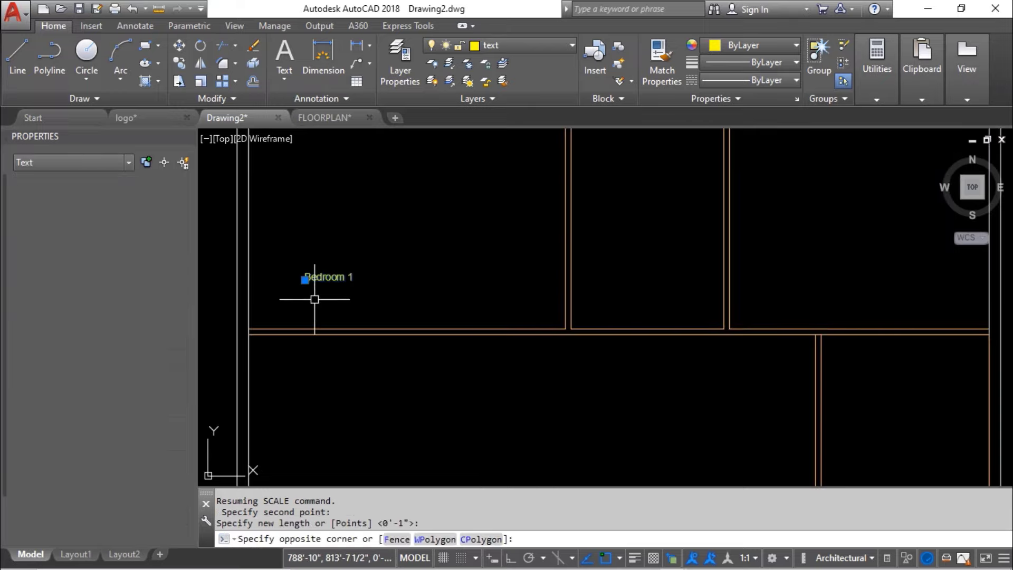
{"action": "left_click", "coordinate": [305, 280]}
{"action": "scroll", "coordinate": [305, 280], "scroll_direction": "down", "scroll_amount": 2}
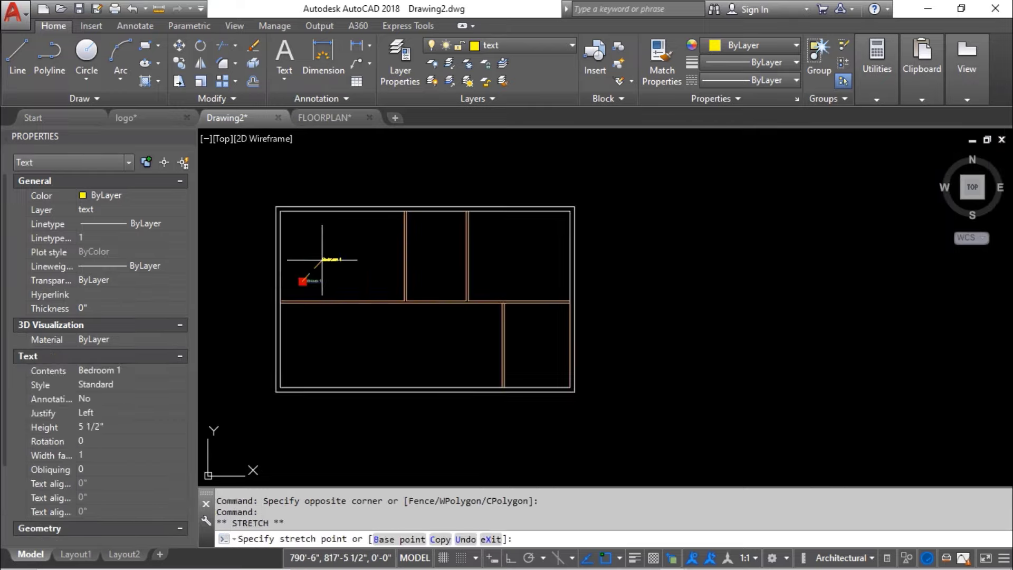
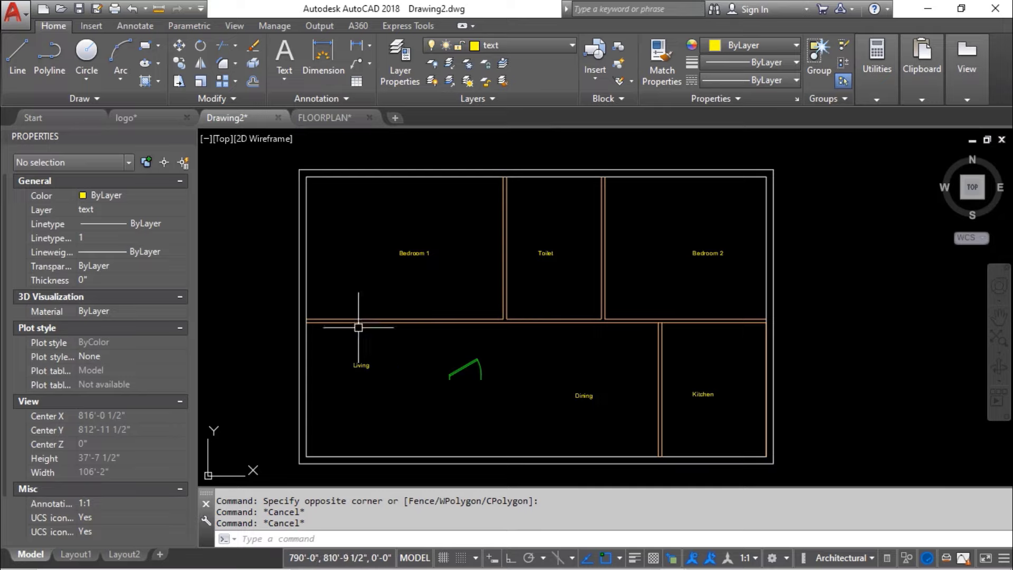
- Move the door block by its hinge point onto the upper face of the horizontal wall, near Bedroom 1's lower-right corner
{"action": "scroll", "coordinate": [467, 358], "scroll_direction": "up", "scroll_amount": 4}
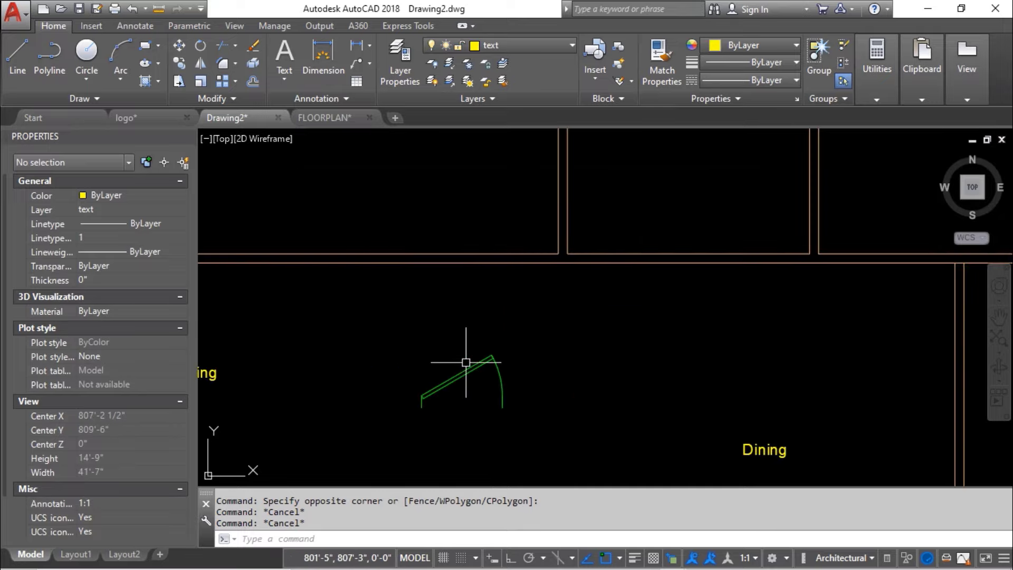
{"action": "left_click", "coordinate": [536, 323]}
{"action": "left_click", "coordinate": [417, 410]}
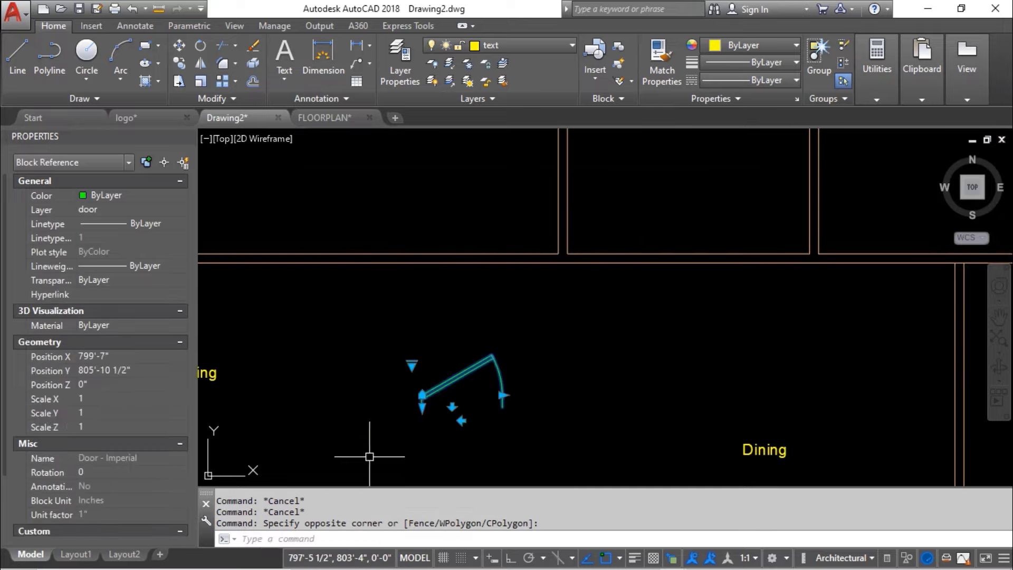
{"action": "key", "text": "Return"}
{"action": "left_click", "coordinate": [422, 394]}
{"action": "scroll", "coordinate": [442, 263], "scroll_direction": "up", "scroll_amount": 2}
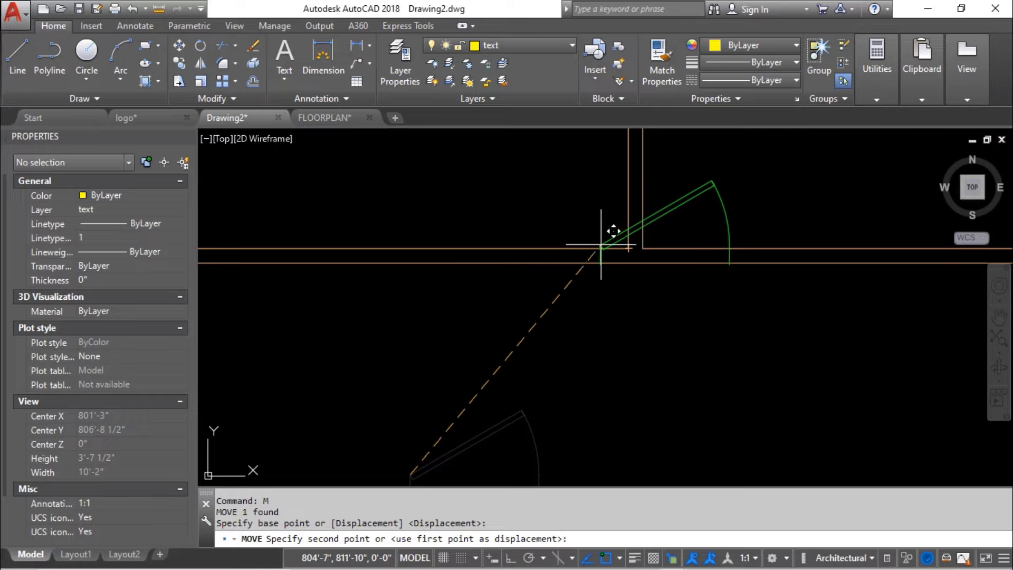
{"action": "left_click", "coordinate": [482, 258]}
- Shorten the door block's jambs with the wall-thickness grip, bringing their ends toward the wall's lower face
{"action": "scroll", "coordinate": [432, 279], "scroll_direction": "up", "scroll_amount": 5}
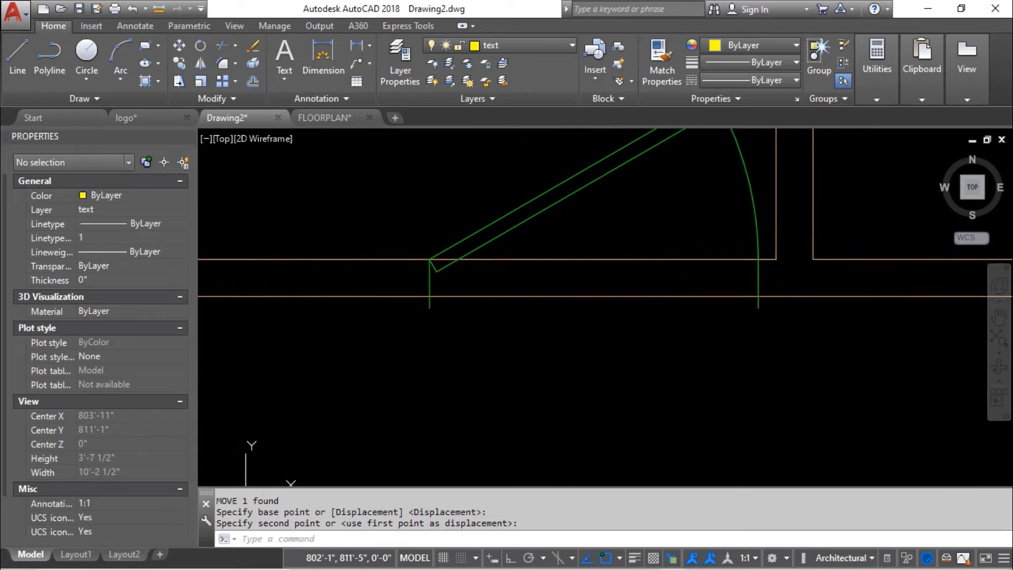
{"action": "left_click", "coordinate": [435, 290]}
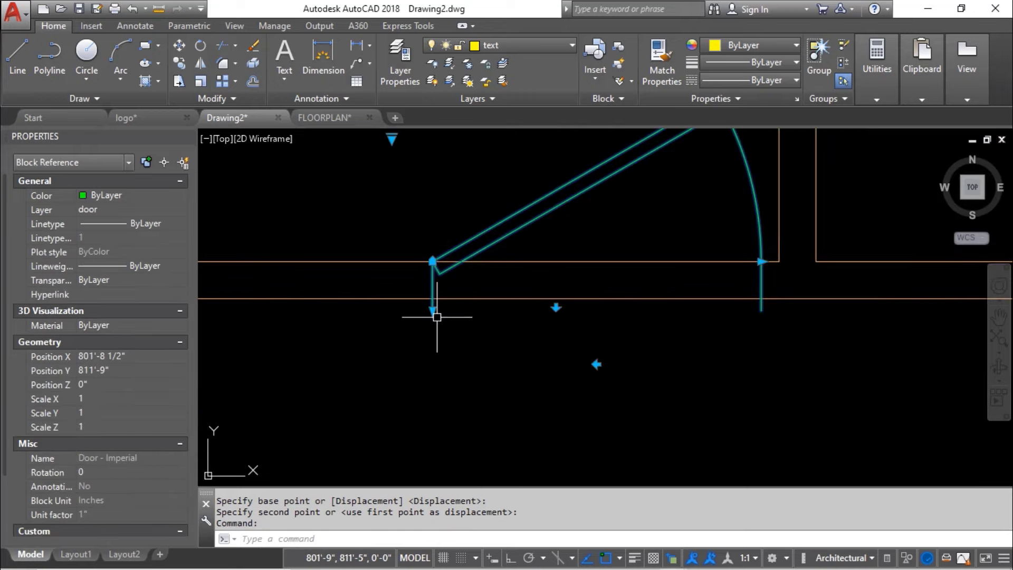
{"action": "middle_click_drag", "start_coordinate": [442, 326], "coordinate": [512, 374]}
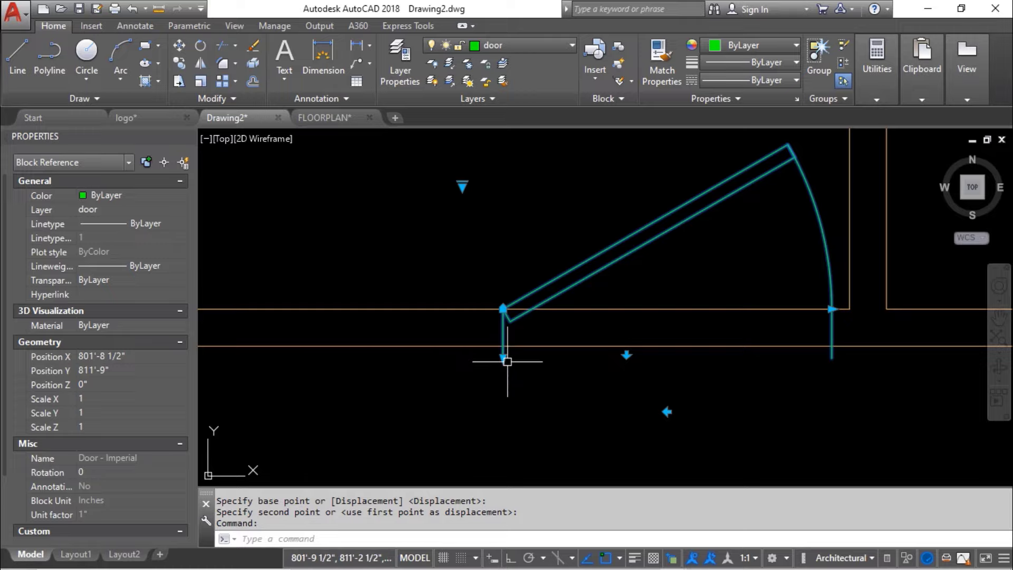
{"action": "scroll", "coordinate": [507, 362], "scroll_direction": "up", "scroll_amount": 2}
{"action": "middle_click_drag", "start_coordinate": [508, 362], "coordinate": [561, 415]}
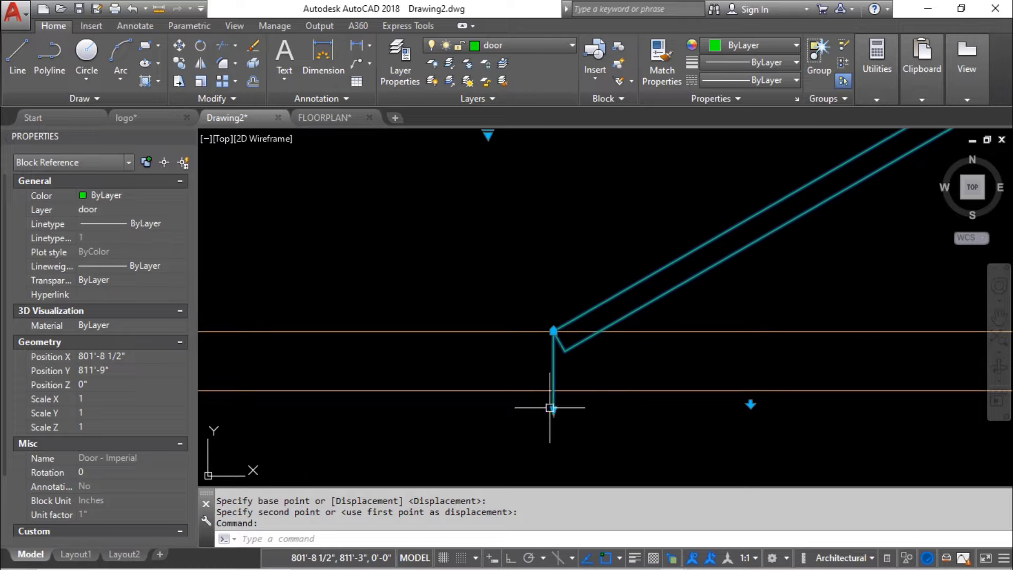
{"action": "left_click", "coordinate": [552, 410]}
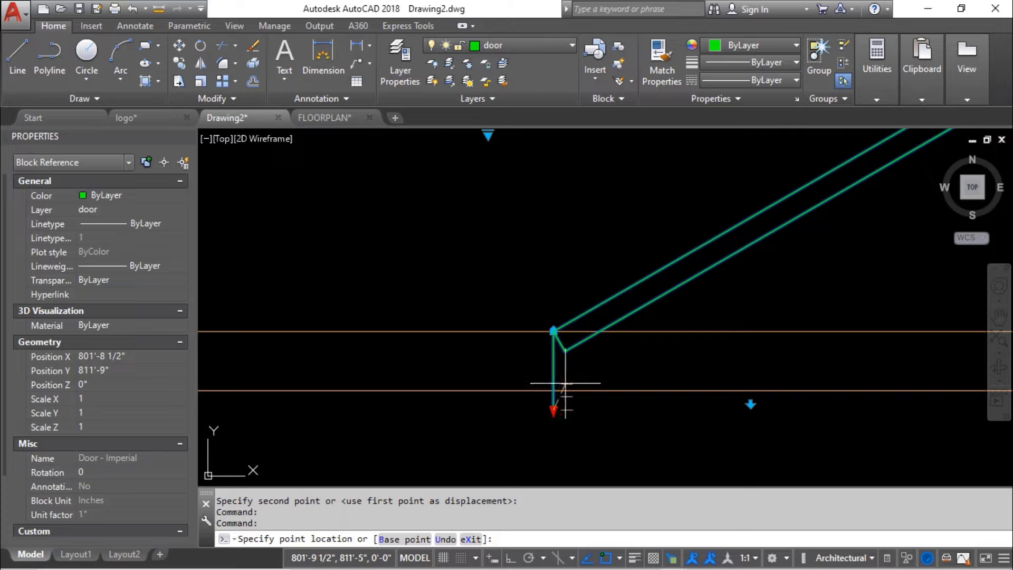
{"action": "scroll", "coordinate": [572, 388], "scroll_direction": "up", "scroll_amount": 5}
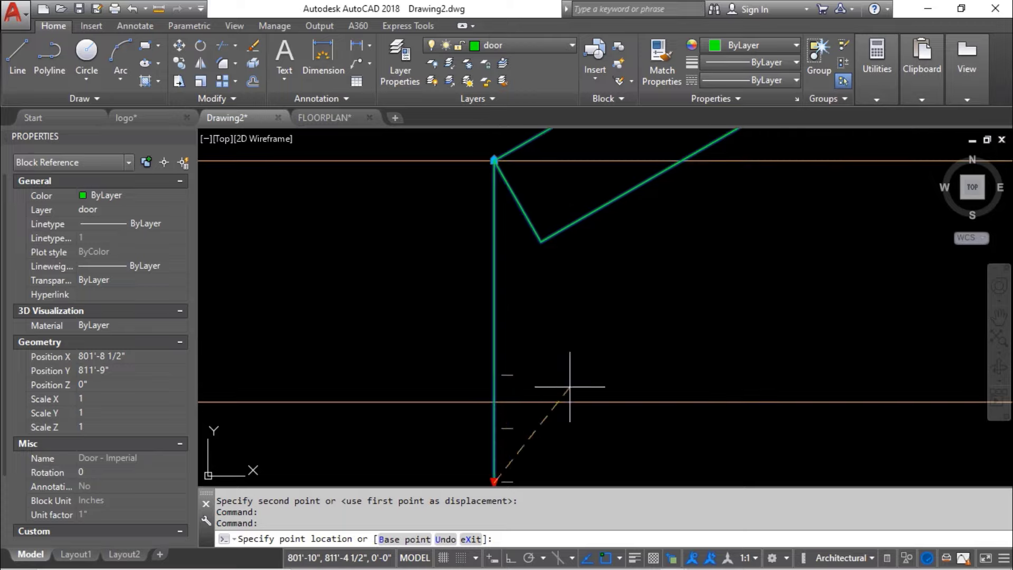
{"action": "left_click", "coordinate": [494, 401]}
{"action": "scroll", "coordinate": [464, 344], "scroll_direction": "down", "scroll_amount": 5}
{"action": "scroll", "coordinate": [475, 383], "scroll_direction": "up", "scroll_amount": 5}
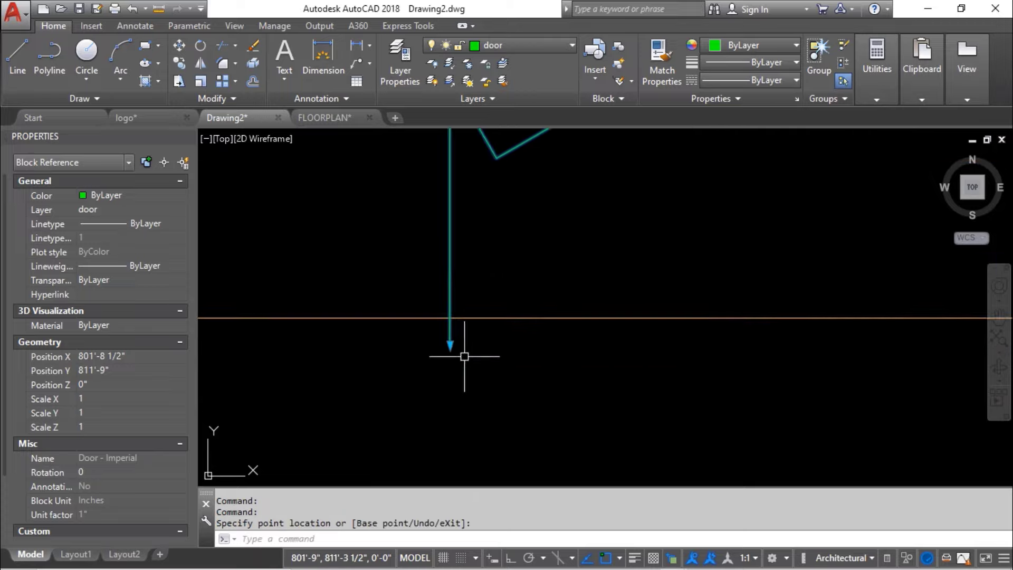
{"action": "left_click", "coordinate": [450, 344]}
{"action": "left_click", "coordinate": [450, 318]}
{"action": "scroll", "coordinate": [450, 318], "scroll_direction": "down", "scroll_amount": 12}
{"action": "key", "text": "Escape"}
{"action": "type", "text": "tr"}
{"action": "key", "text": "Return"}
{"action": "left_click", "coordinate": [513, 341]}
{"action": "key", "text": "Escape"}
{"action": "key", "text": "Escape"}
- Trim both wall lines between the jambs of the Bedroom 1 door, using all objects as cutting edges
{"action": "type", "text": "tr"}
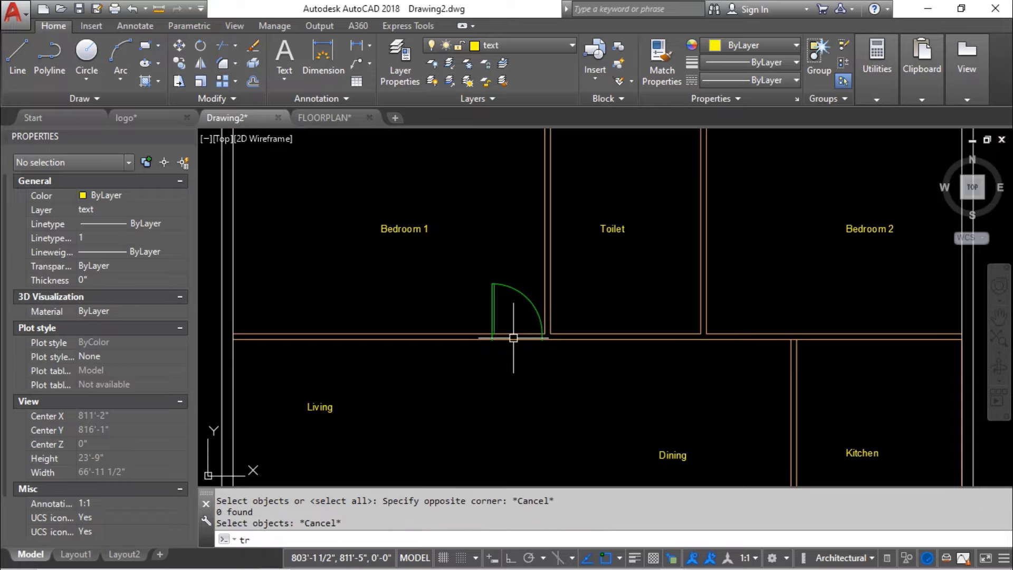
{"action": "key", "text": "Return"}
{"action": "key", "text": "Return"}
{"action": "left_click", "coordinate": [517, 326]}
{"action": "left_click", "coordinate": [505, 387]}
{"action": "scroll", "coordinate": [504, 391], "scroll_direction": "down", "scroll_amount": 2}
{"action": "scroll", "coordinate": [396, 339], "scroll_direction": "up", "scroll_amount": 2}
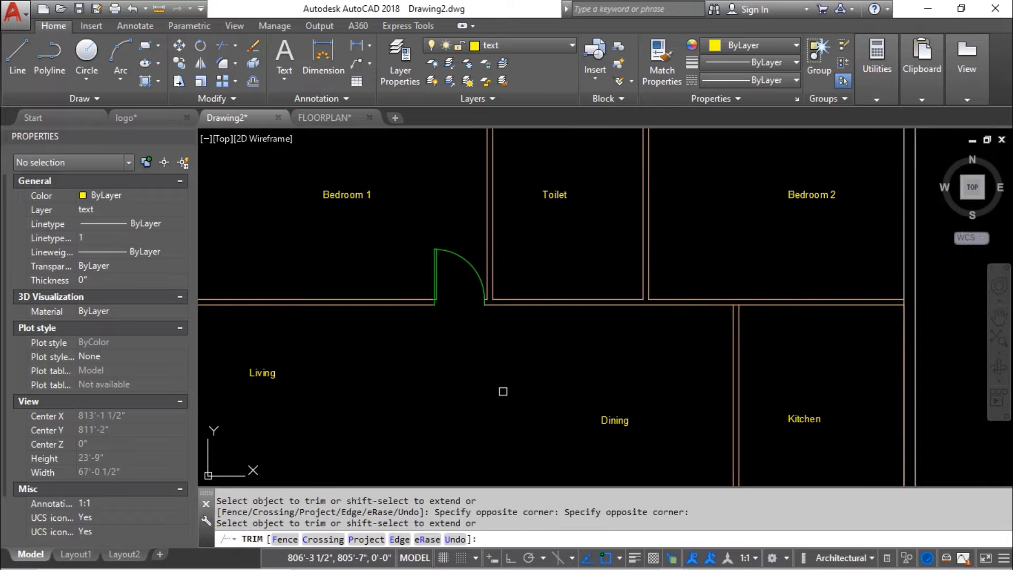
{"action": "scroll", "coordinate": [397, 339], "scroll_direction": "down", "scroll_amount": 4}
{"action": "scroll", "coordinate": [398, 340], "scroll_direction": "up", "scroll_amount": 4}
{"action": "key", "text": "Escape"}
- Copy the Bedroom 1 door from its hinge point to the Toilet's lower wall, close to the partition with Bedroom 2
{"action": "left_click", "coordinate": [380, 276]}
{"action": "left_click", "coordinate": [346, 340]}
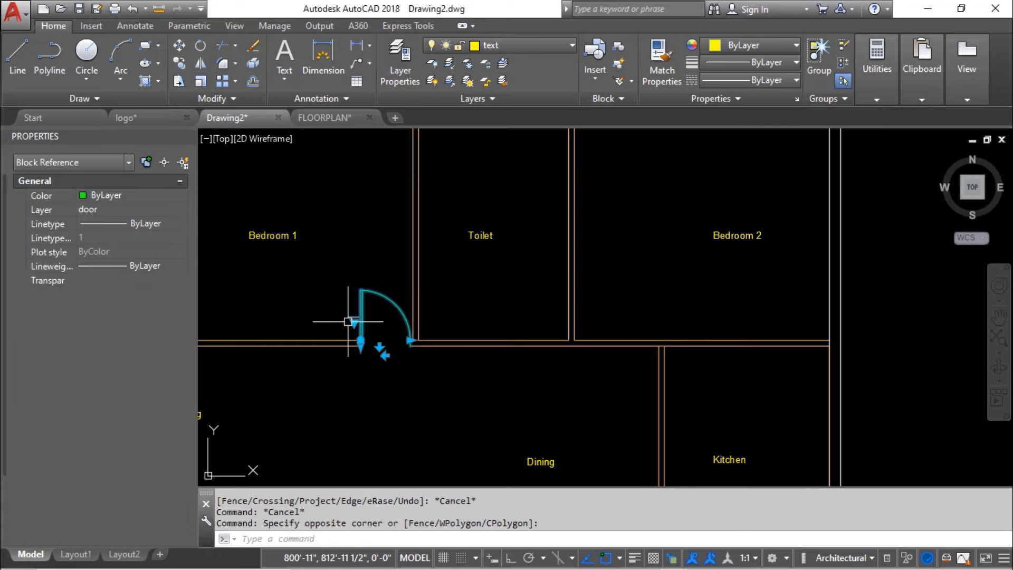
{"action": "scroll", "coordinate": [359, 355], "scroll_direction": "up", "scroll_amount": 3}
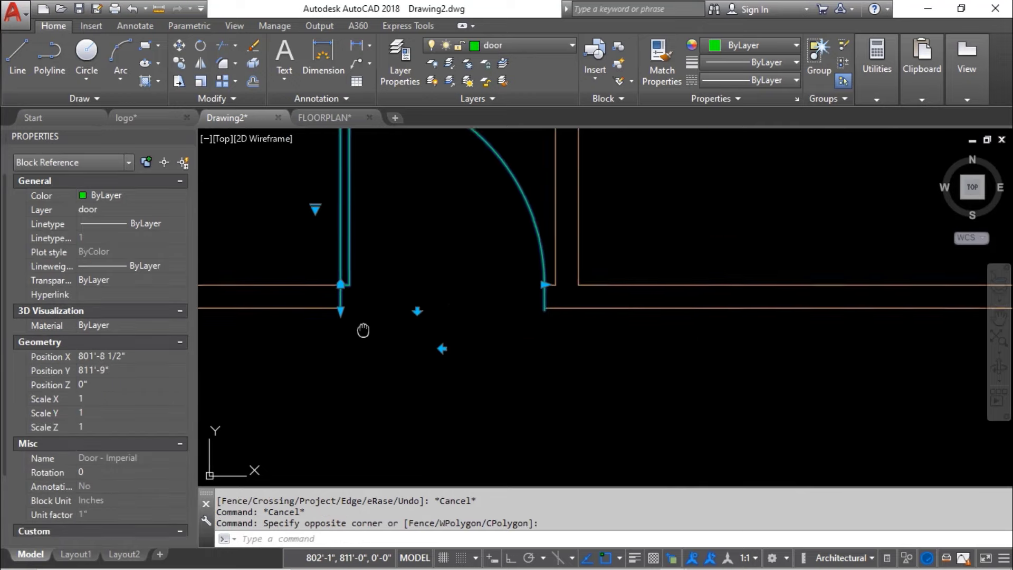
{"action": "scroll", "coordinate": [362, 334], "scroll_direction": "up", "scroll_amount": 3}
{"action": "type", "text": "co"}
{"action": "key", "text": "Return"}
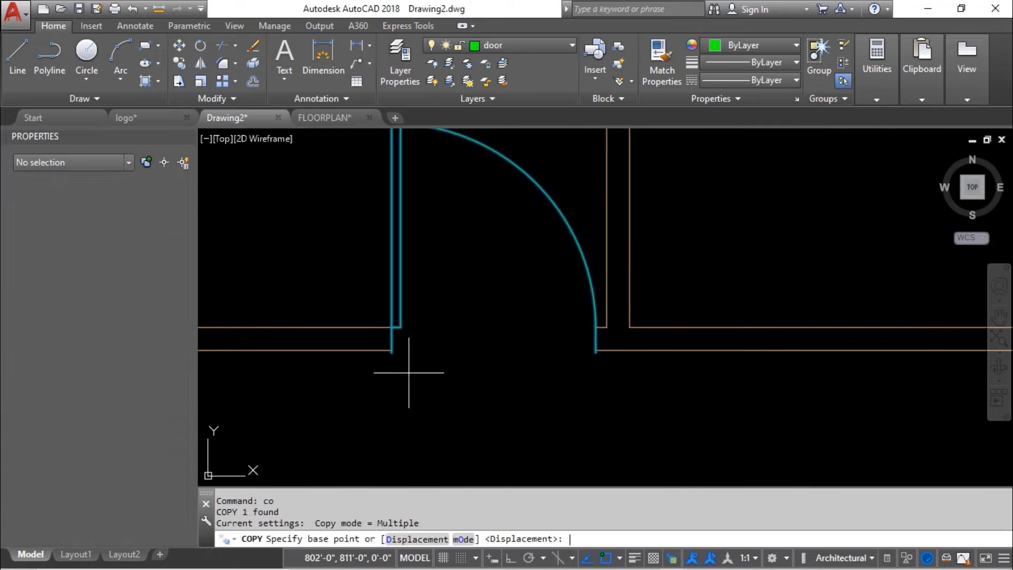
{"action": "left_click", "coordinate": [391, 327]}
{"action": "scroll", "coordinate": [391, 327], "scroll_direction": "down", "scroll_amount": 5}
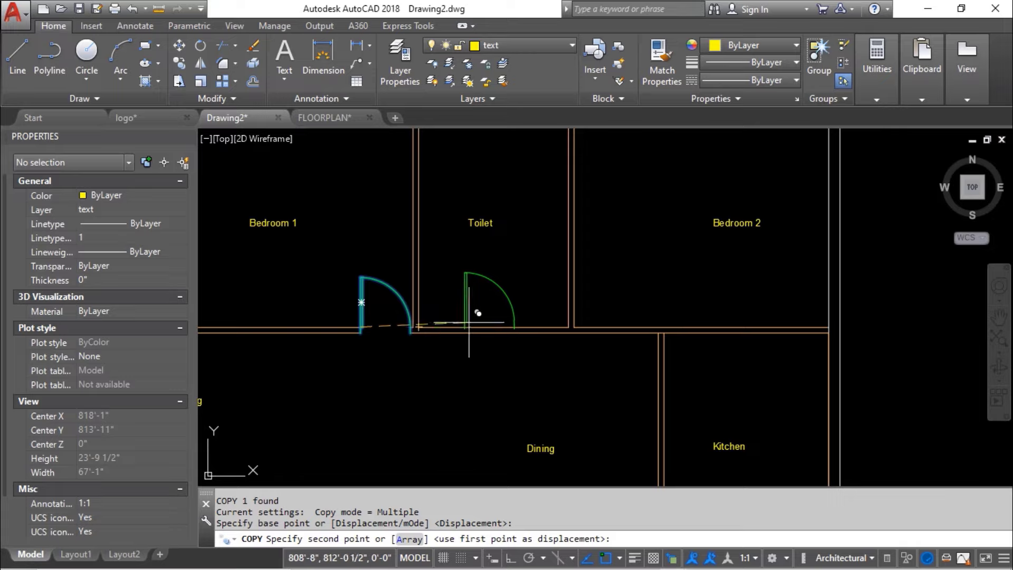
{"action": "scroll", "coordinate": [510, 327], "scroll_direction": "up", "scroll_amount": 4}
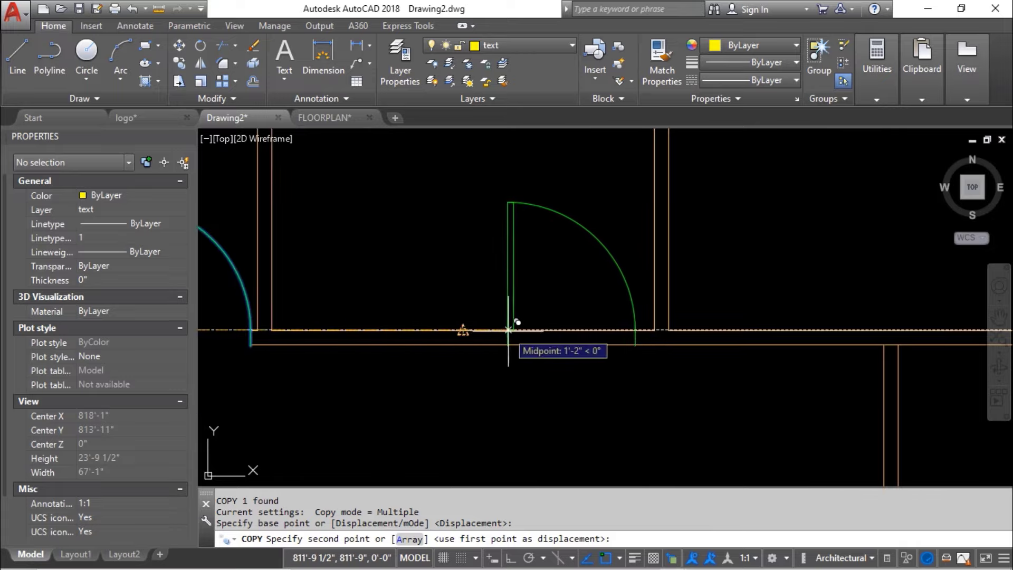
{"action": "left_click", "coordinate": [524, 330]}
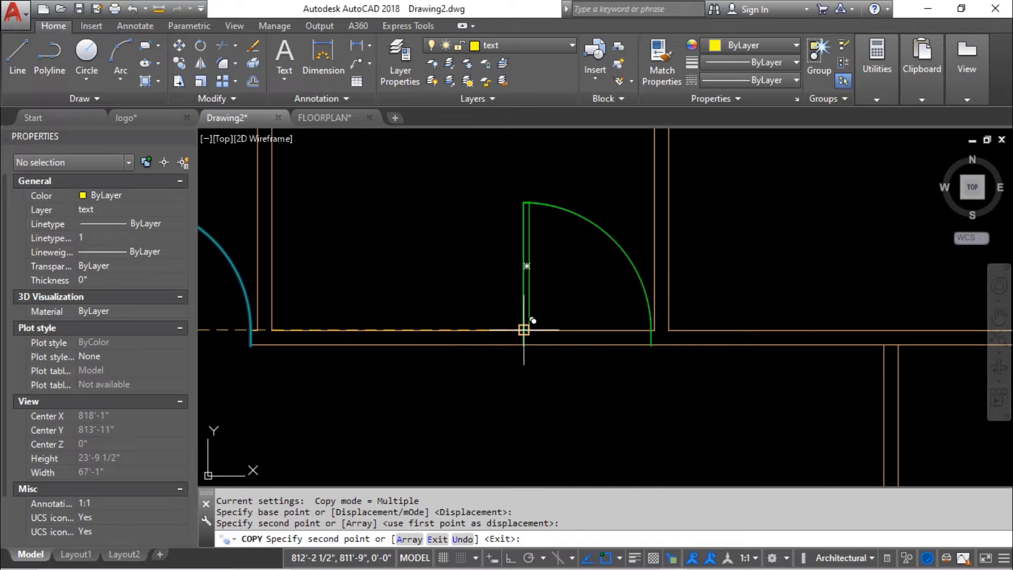
{"action": "key", "text": "Escape"}
- Mirror the Toilet door into Bedroom 2 about a vertical line through the middle of the partition between them, keeping the source door
{"action": "scroll", "coordinate": [479, 363], "scroll_direction": "down", "scroll_amount": 5}
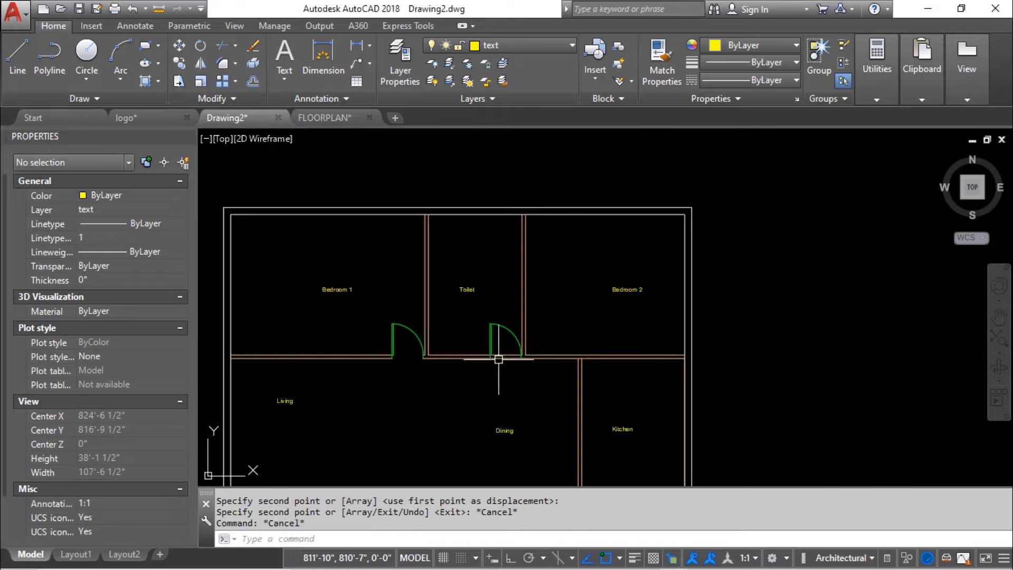
{"action": "scroll", "coordinate": [516, 342], "scroll_direction": "up", "scroll_amount": 4}
{"action": "left_click", "coordinate": [523, 268]}
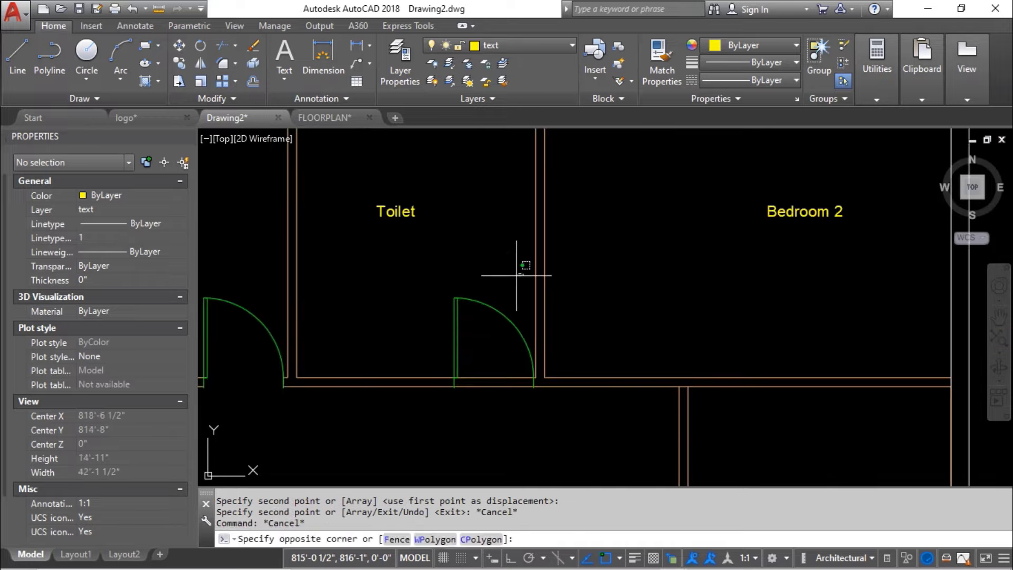
{"action": "left_click", "coordinate": [434, 353]}
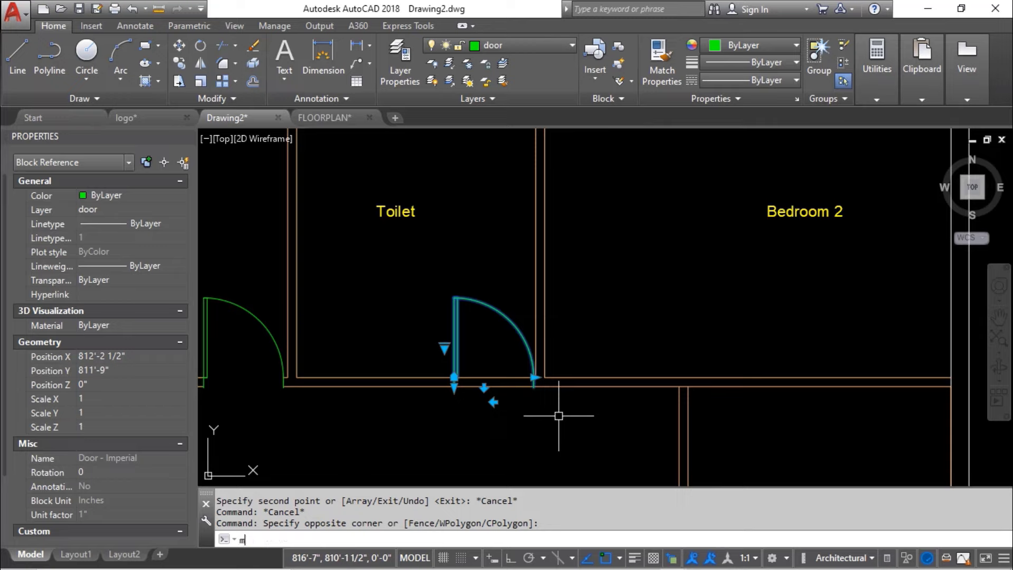
{"action": "key", "text": "Return"}
{"action": "scroll", "coordinate": [536, 369], "scroll_direction": "up", "scroll_amount": 4}
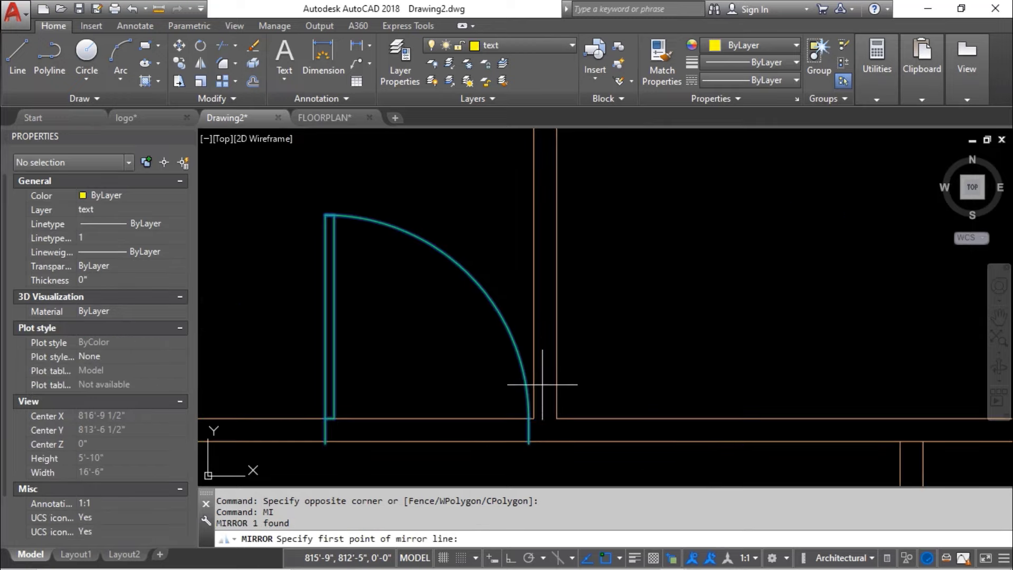
{"action": "scroll", "coordinate": [529, 443], "scroll_direction": "up", "scroll_amount": 2}
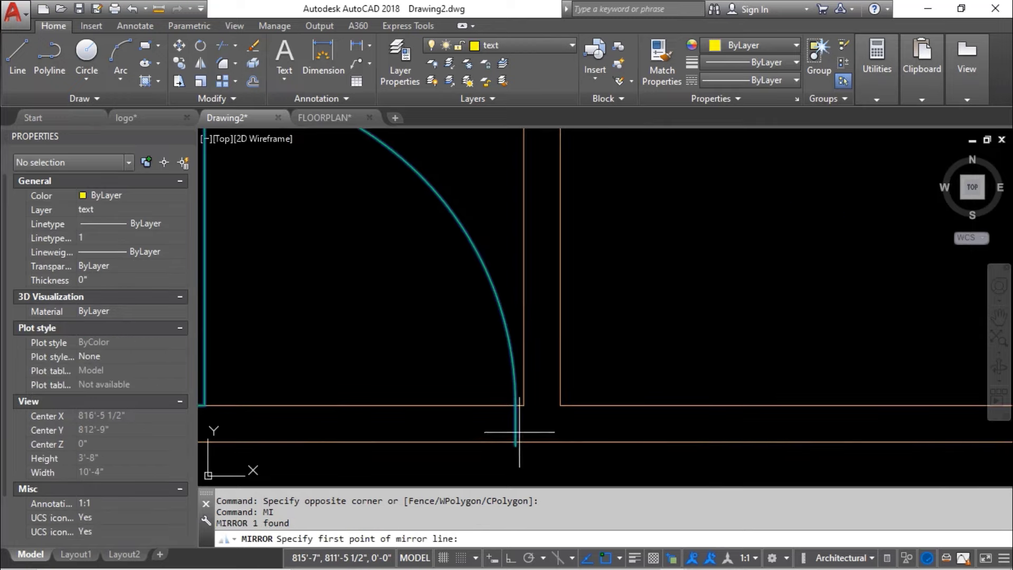
{"action": "scroll", "coordinate": [517, 441], "scroll_direction": "up", "scroll_amount": 6}
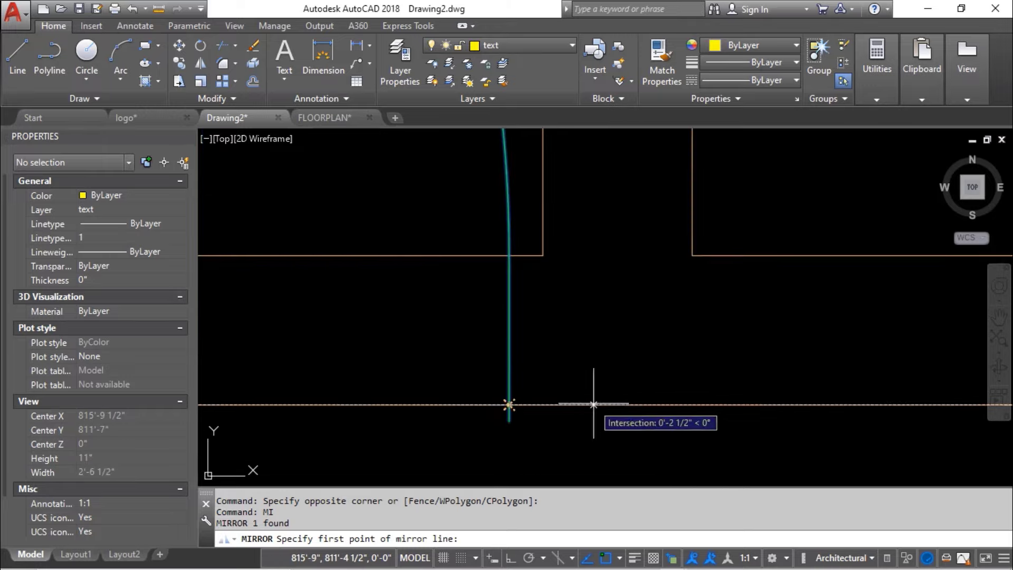
{"action": "left_click", "coordinate": [616, 405]}
{"action": "scroll", "coordinate": [617, 404], "scroll_direction": "down", "scroll_amount": 4}
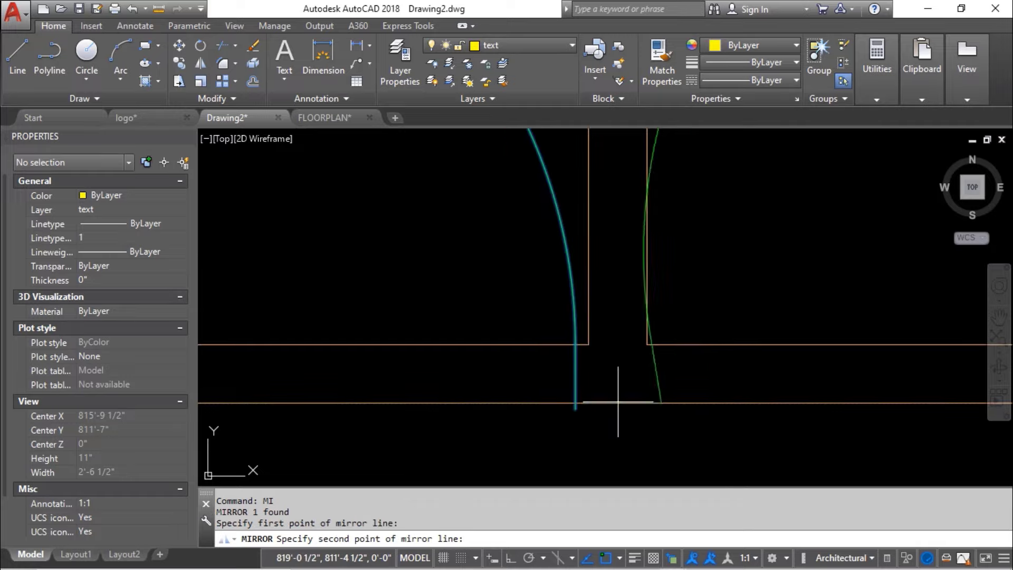
{"action": "scroll", "coordinate": [626, 242], "scroll_direction": "down", "scroll_amount": 3}
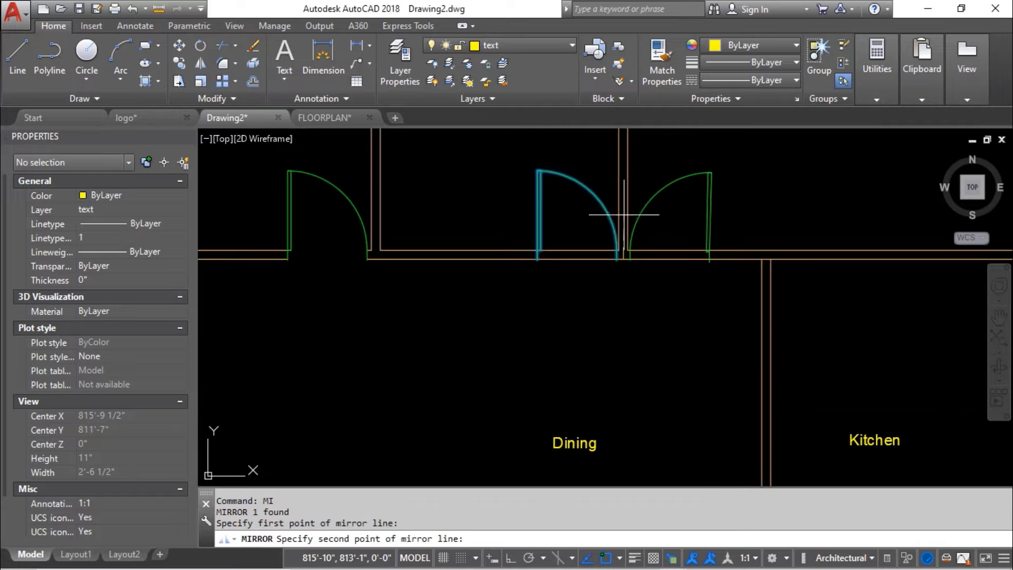
{"action": "key", "text": "F8"}
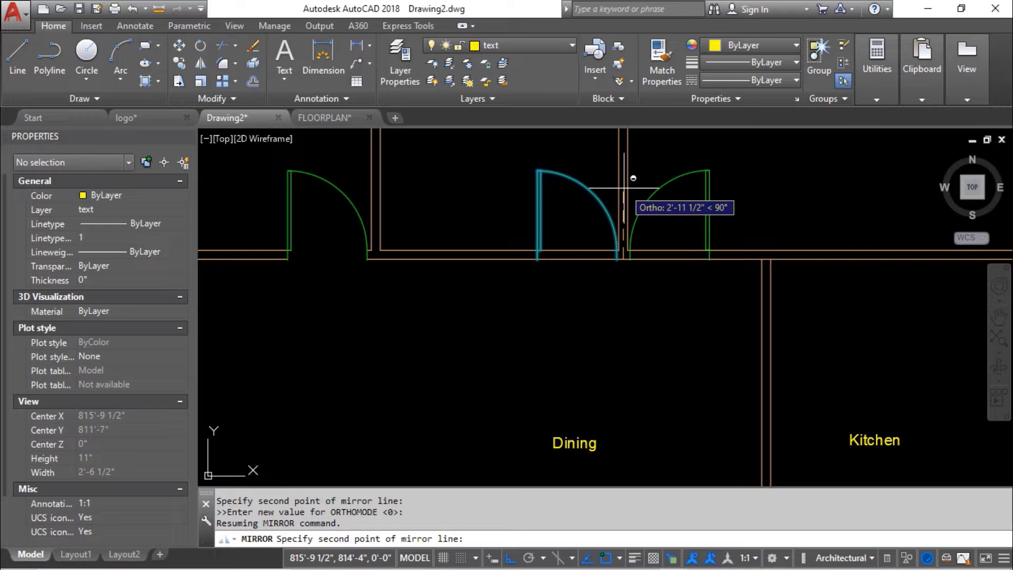
{"action": "left_click", "coordinate": [624, 187]}
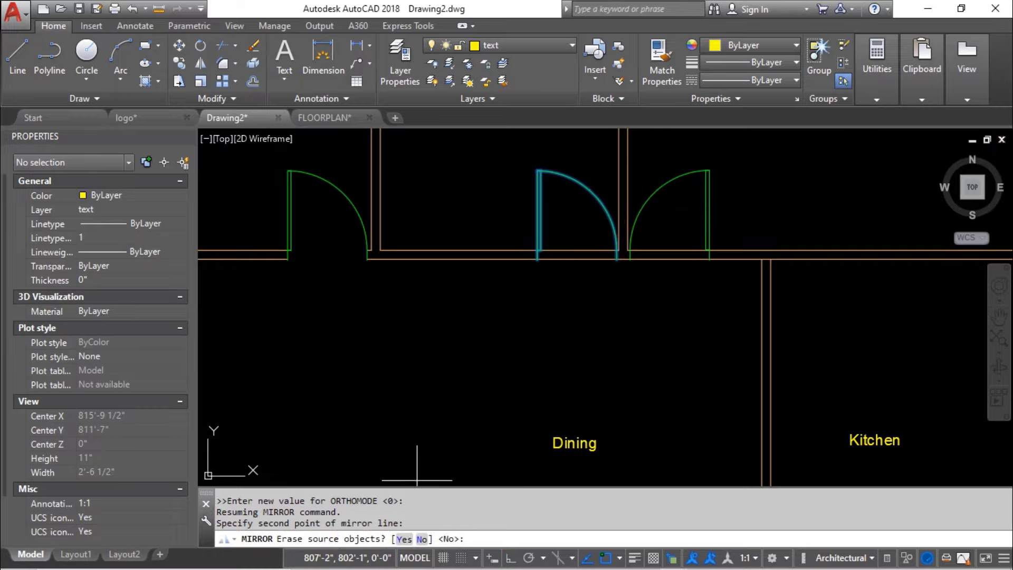
{"action": "left_click", "coordinate": [422, 539]}
{"action": "middle_click_drag", "start_coordinate": [577, 341], "coordinate": [587, 363]}
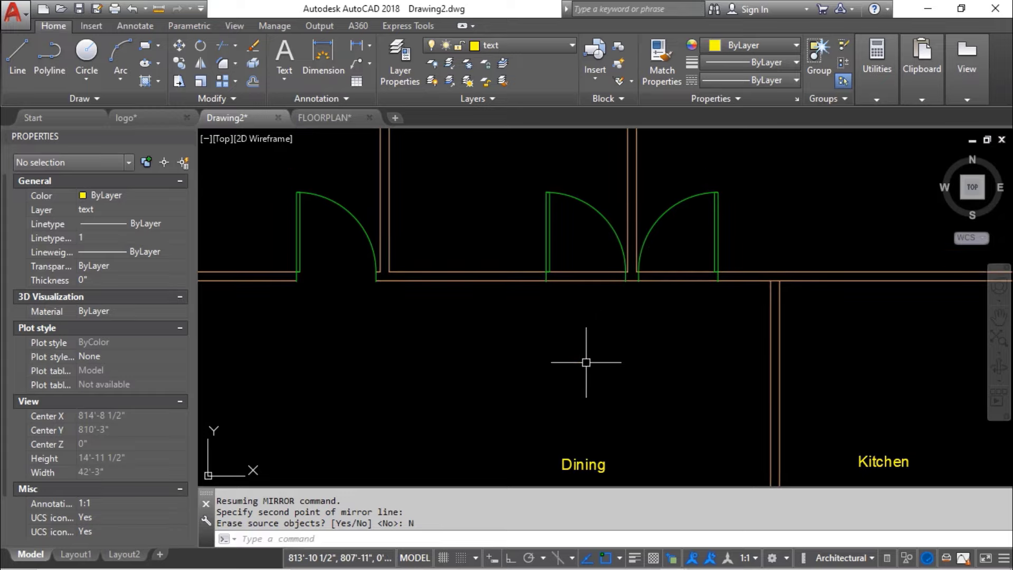
{"action": "type", "text": "tr"}
{"action": "key", "text": "Return"}
{"action": "left_click", "coordinate": [579, 251]}
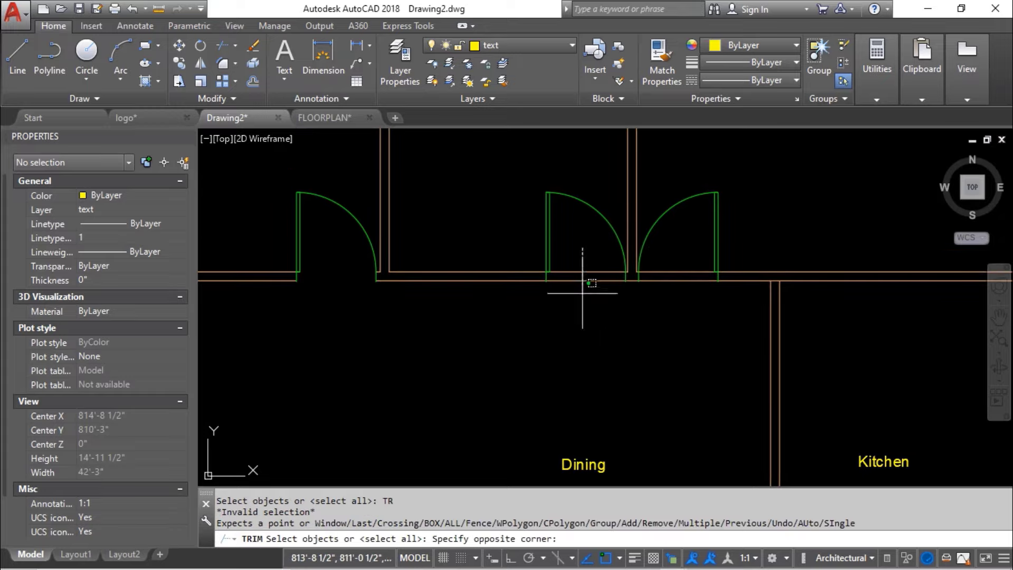
{"action": "left_click", "coordinate": [580, 292]}
{"action": "key", "text": "Escape"}
{"action": "key", "text": "Escape"}
{"action": "key", "text": "Escape"}
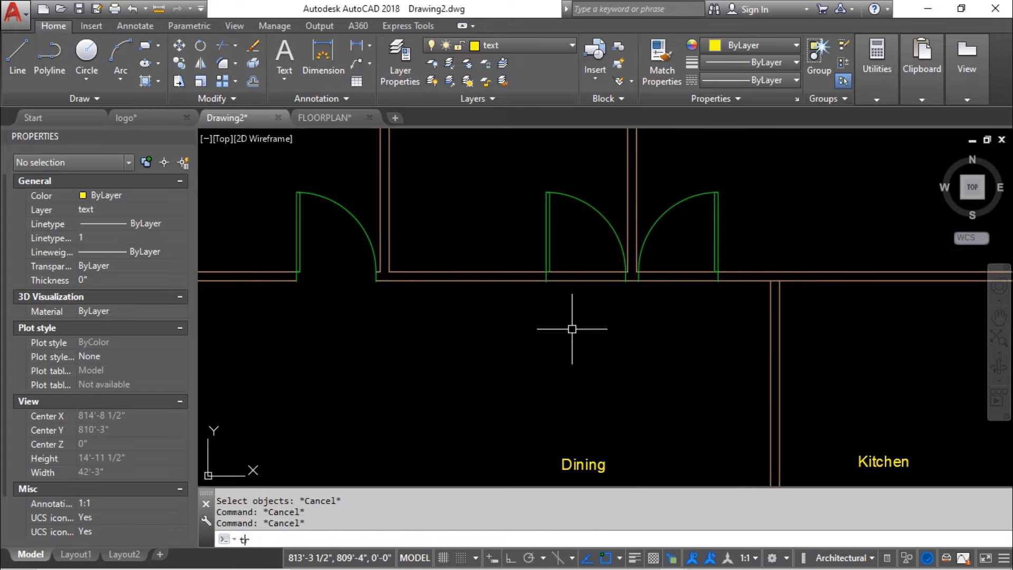
- Trim both wall lines inside the Toilet and Bedroom 2 door openings, using all objects as cutting edges
{"action": "key", "text": "Return"}
{"action": "key", "text": "Return"}
{"action": "left_click", "coordinate": [584, 260]}
{"action": "left_click", "coordinate": [584, 310]}
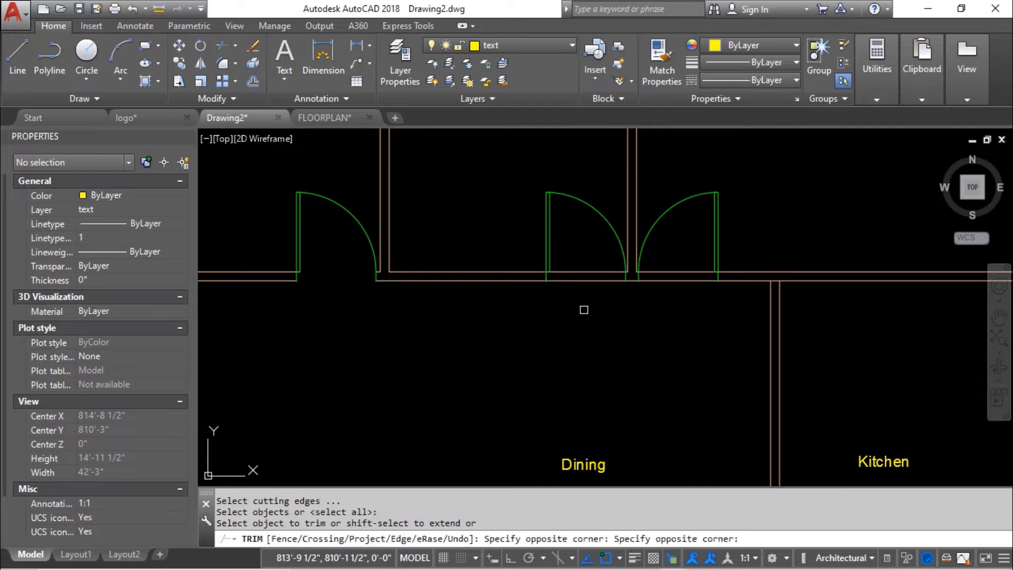
{"action": "left_click", "coordinate": [603, 265]}
{"action": "left_click", "coordinate": [582, 287]}
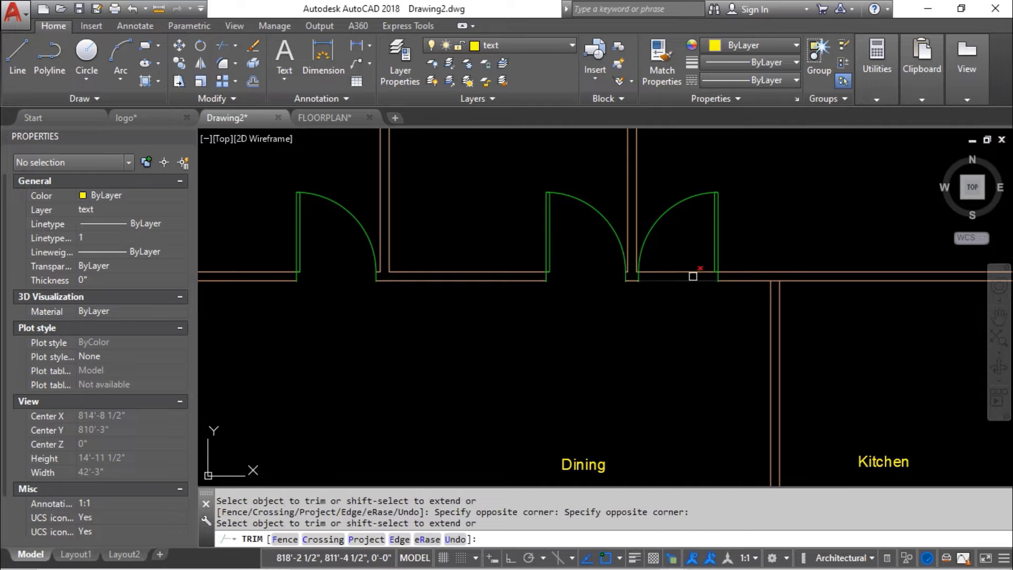
{"action": "left_click", "coordinate": [696, 259]}
{"action": "left_click", "coordinate": [679, 294]}
{"action": "scroll", "coordinate": [606, 368], "scroll_direction": "down", "scroll_amount": 4}
{"action": "middle_click_drag", "start_coordinate": [606, 368], "coordinate": [583, 294]}
{"action": "key", "text": "Escape"}
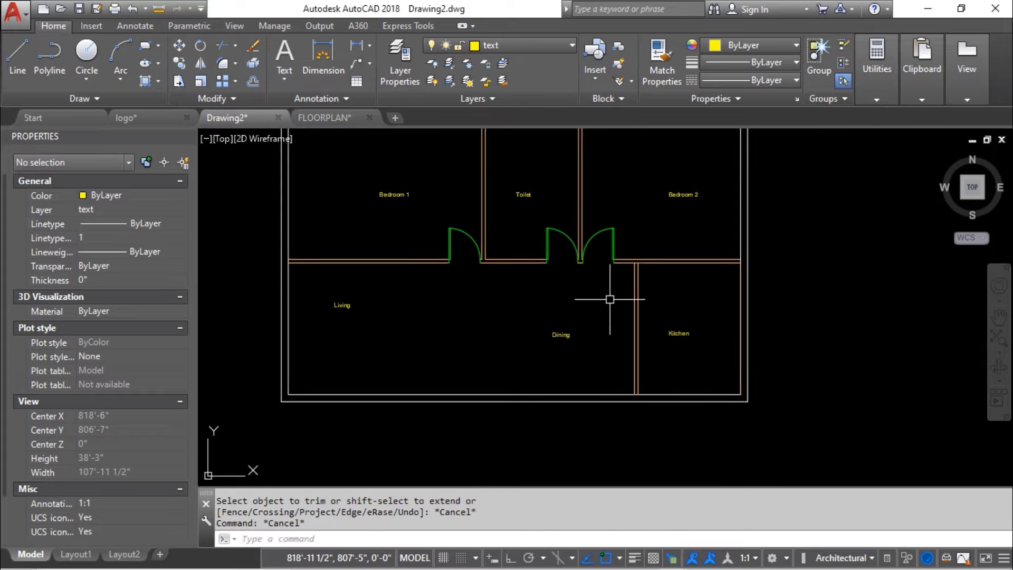
{"action": "scroll", "coordinate": [612, 226], "scroll_direction": "up", "scroll_amount": 4}
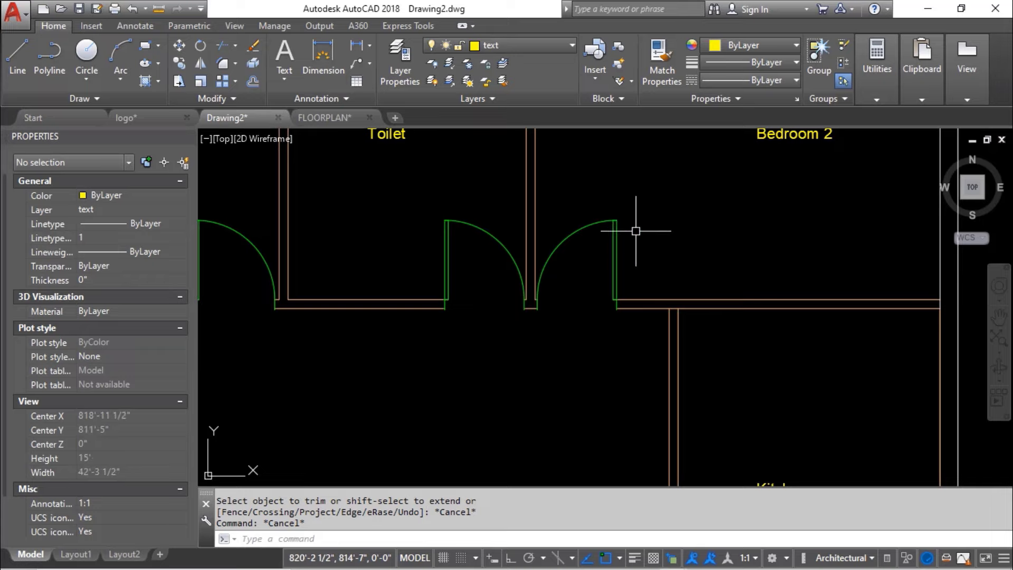
{"action": "left_click", "coordinate": [636, 231]}
{"action": "left_click", "coordinate": [584, 264]}
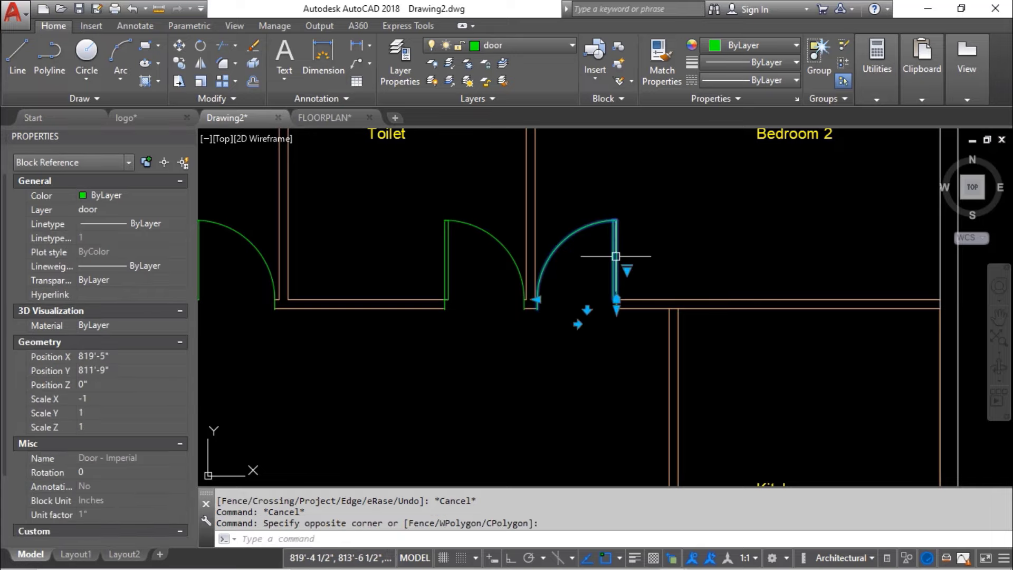
{"action": "middle_click_drag", "start_coordinate": [577, 288], "coordinate": [562, 319]}
{"action": "key", "text": "Escape"}
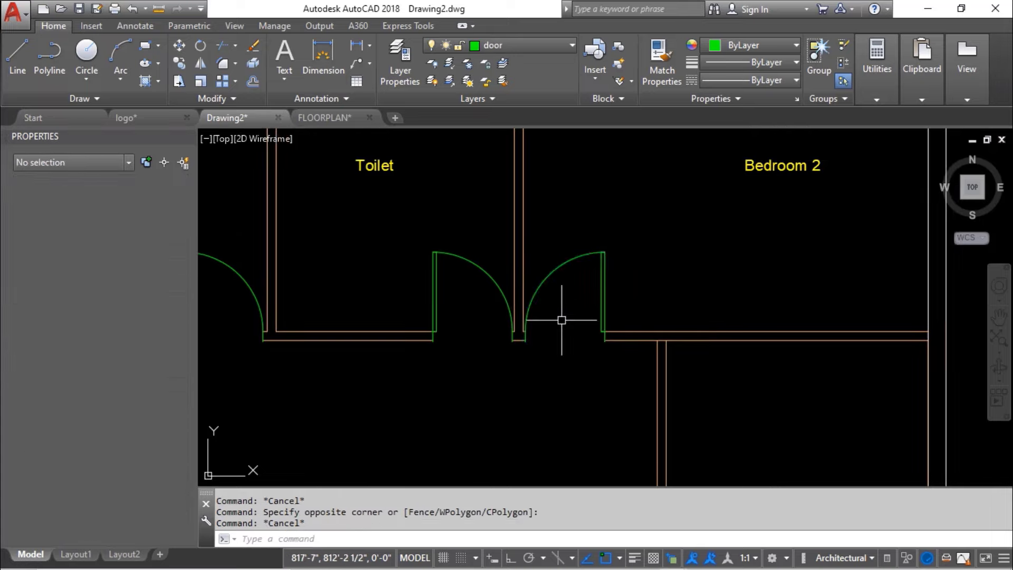
{"action": "key", "text": "Escape"}
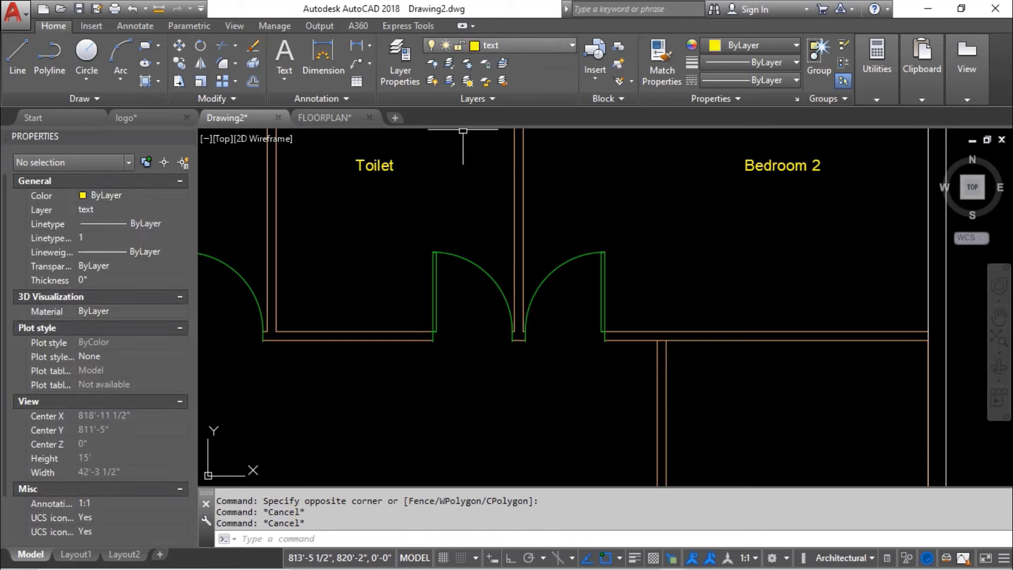
- Make the dim layer current
{"action": "left_click", "coordinate": [465, 46]}
{"action": "left_click", "coordinate": [497, 81]}
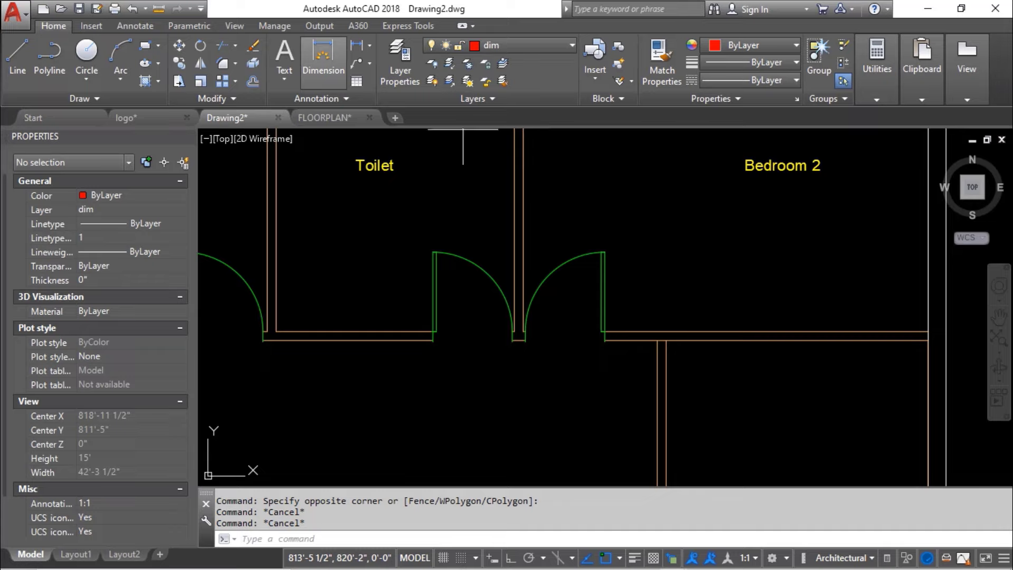
- Try to dimension the length of the Bedroom 2 door leaf, from its free end to the upper face of the wall
{"action": "left_click", "coordinate": [322, 53]}
{"action": "scroll", "coordinate": [599, 287], "scroll_direction": "up", "scroll_amount": 2}
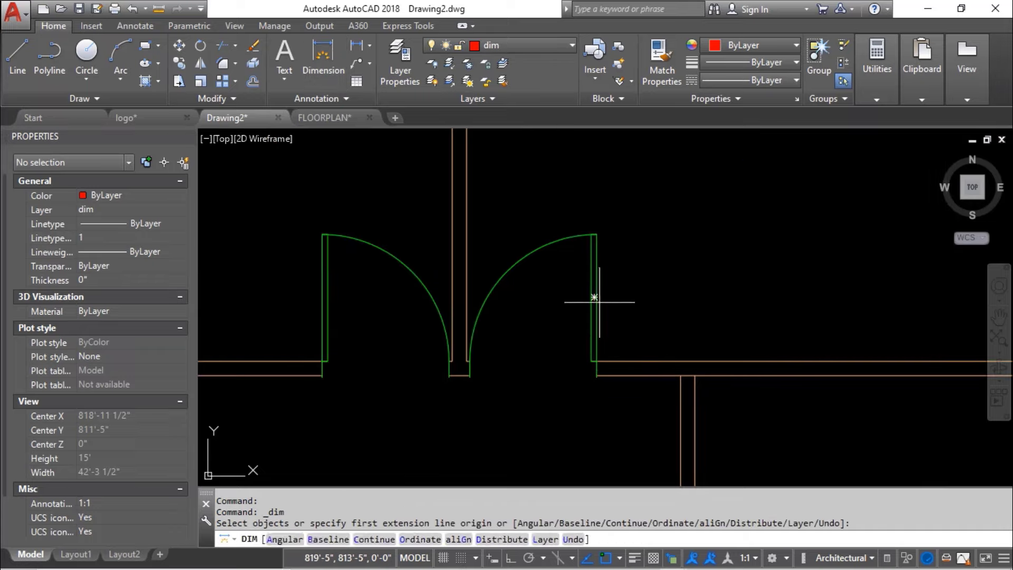
{"action": "left_click", "coordinate": [597, 233]}
{"action": "scroll", "coordinate": [612, 351], "scroll_direction": "up", "scroll_amount": 4}
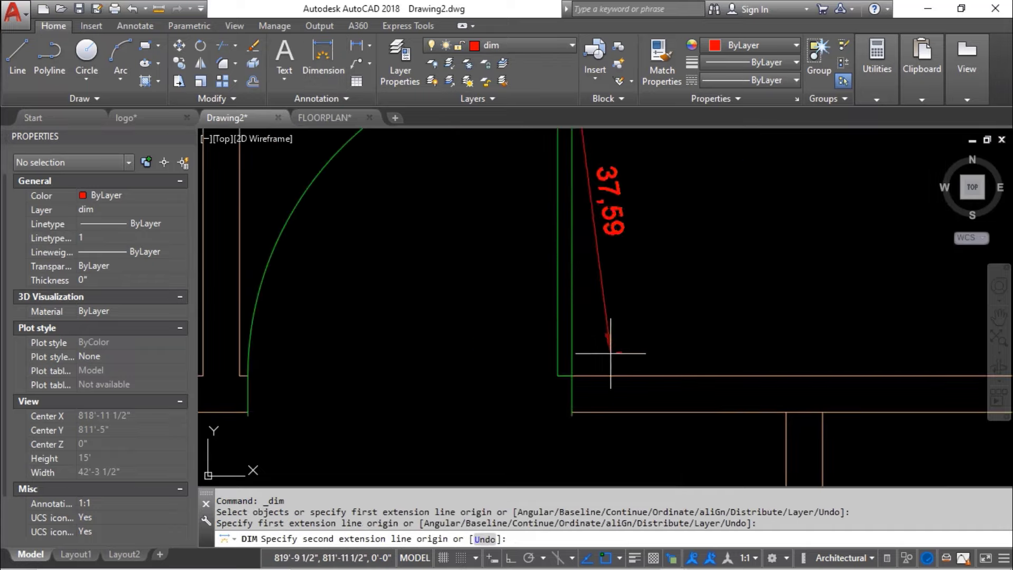
{"action": "left_click", "coordinate": [571, 375]}
{"action": "scroll", "coordinate": [570, 375], "scroll_direction": "down", "scroll_amount": 4}
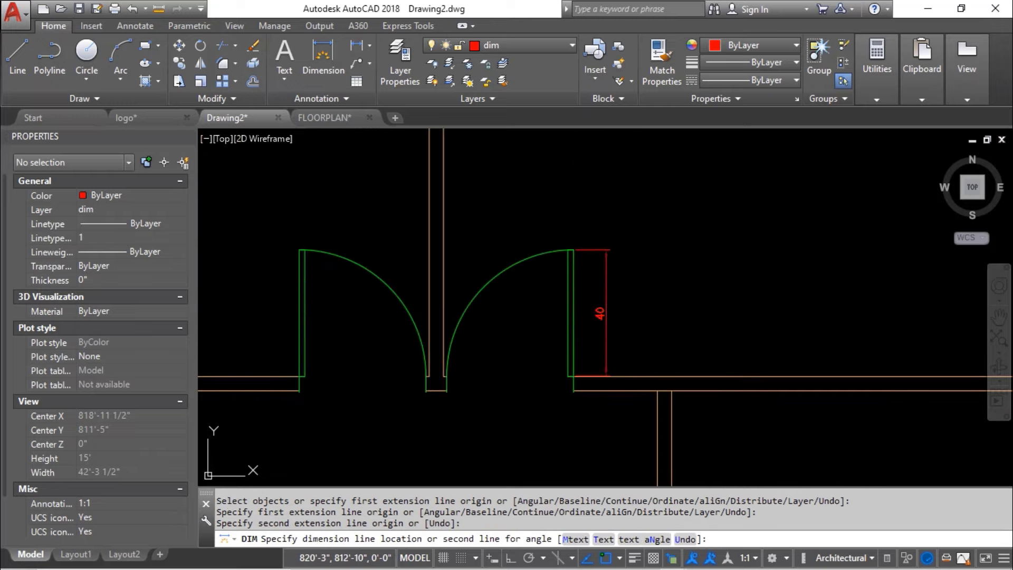
{"action": "key", "text": "Escape"}
- Set the Standard dimension style's linear units to Architectural with a precision of 0'-0 1/2"
{"action": "scroll", "coordinate": [606, 334], "scroll_direction": "down", "scroll_amount": 2}
{"action": "scroll", "coordinate": [607, 334], "scroll_direction": "down", "scroll_amount": 2}
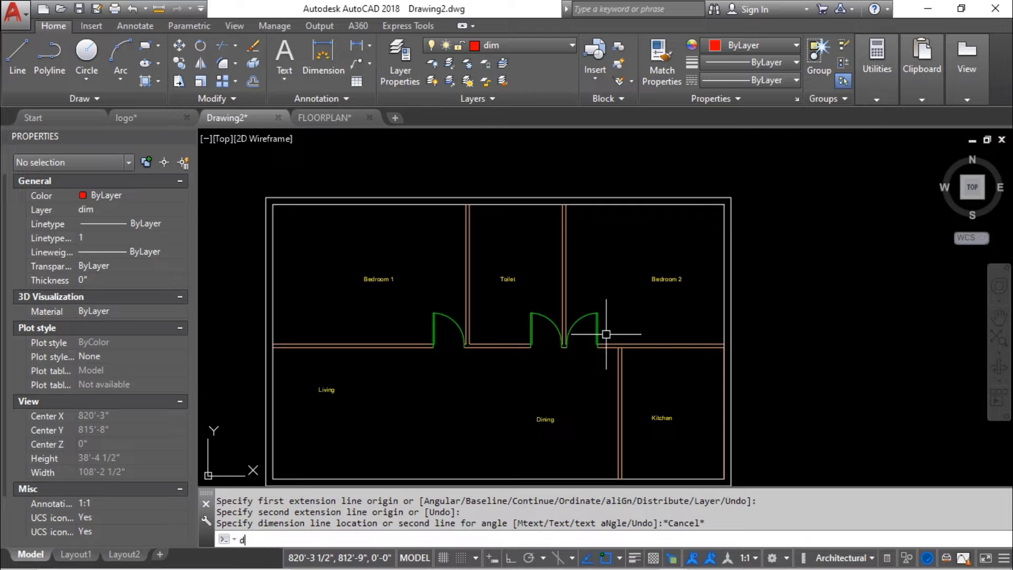
{"action": "key", "text": "Return"}
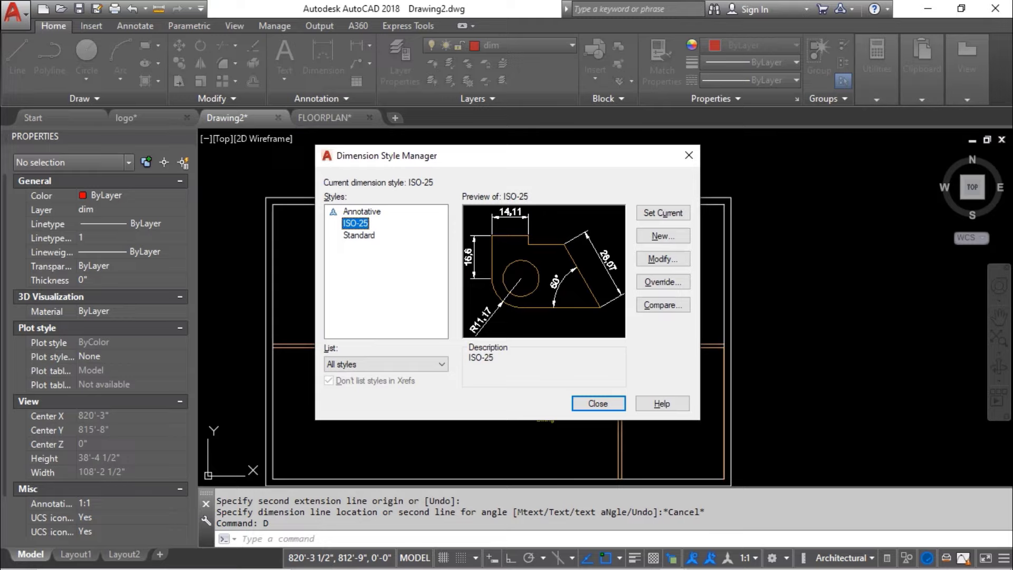
{"action": "left_click", "coordinate": [360, 236]}
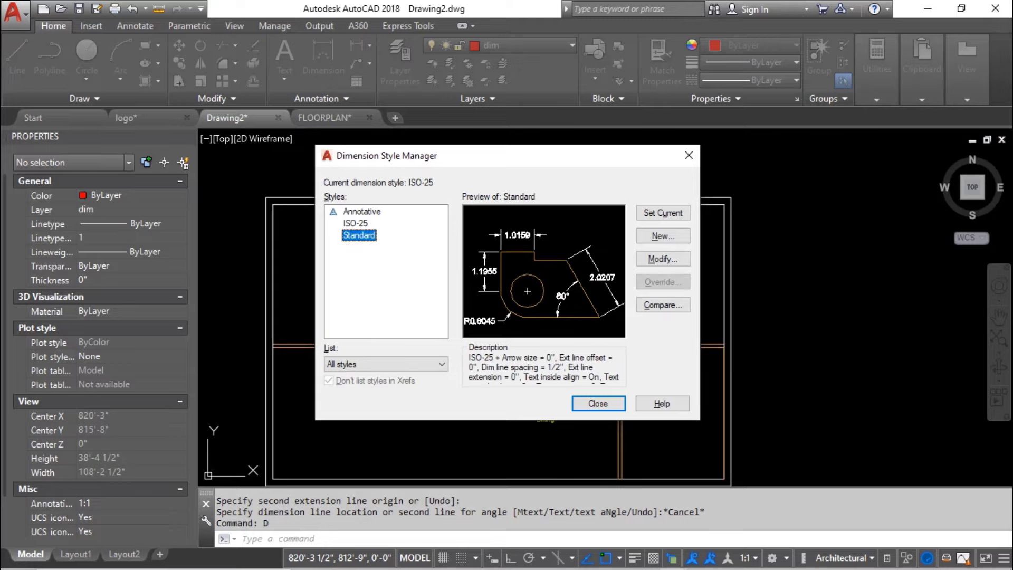
{"action": "left_click", "coordinate": [662, 259]}
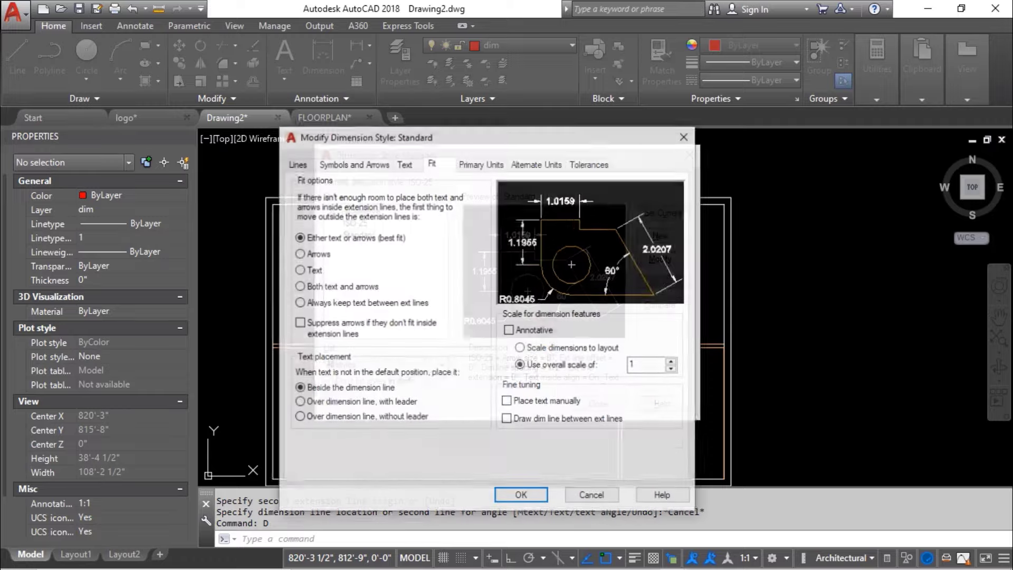
{"action": "left_click", "coordinate": [481, 163]}
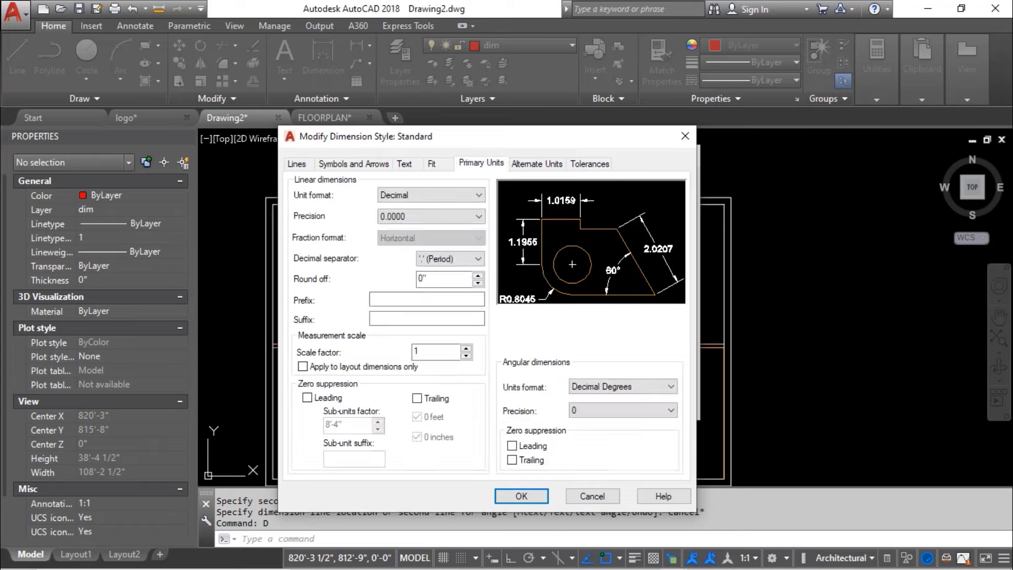
{"action": "left_click", "coordinate": [478, 194]}
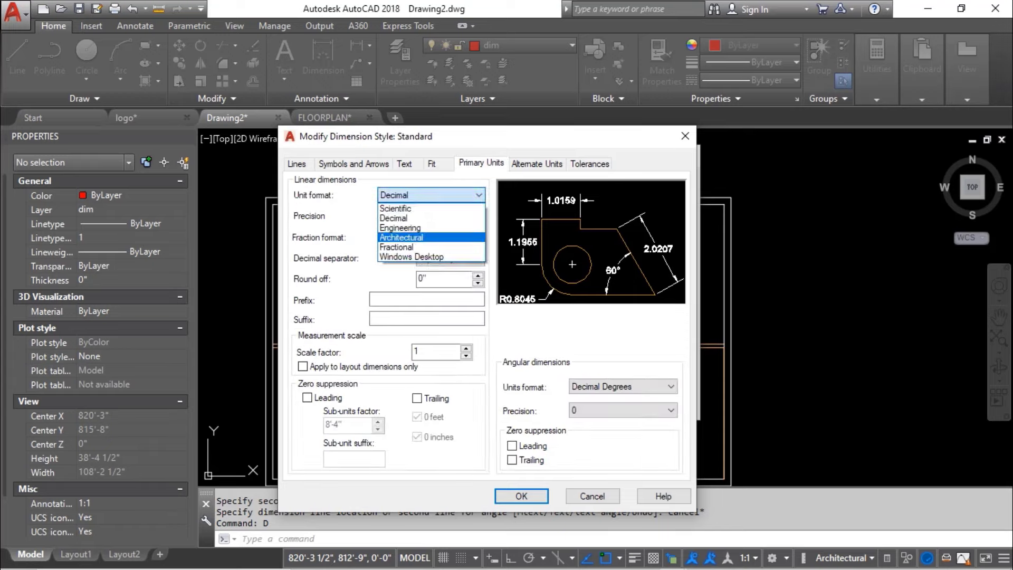
{"action": "left_click", "coordinate": [402, 238]}
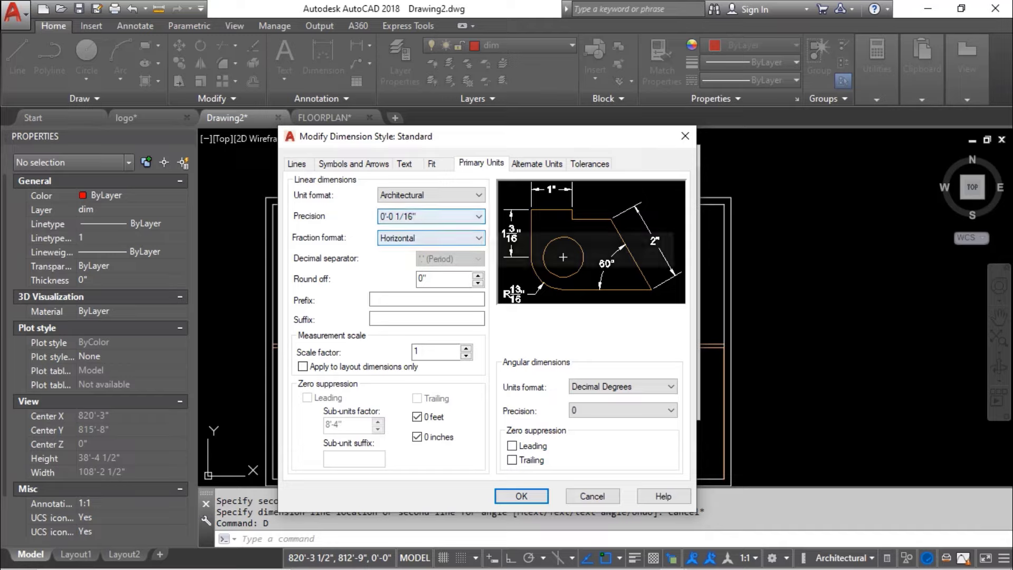
{"action": "left_click", "coordinate": [478, 216]}
{"action": "left_click", "coordinate": [396, 239]}
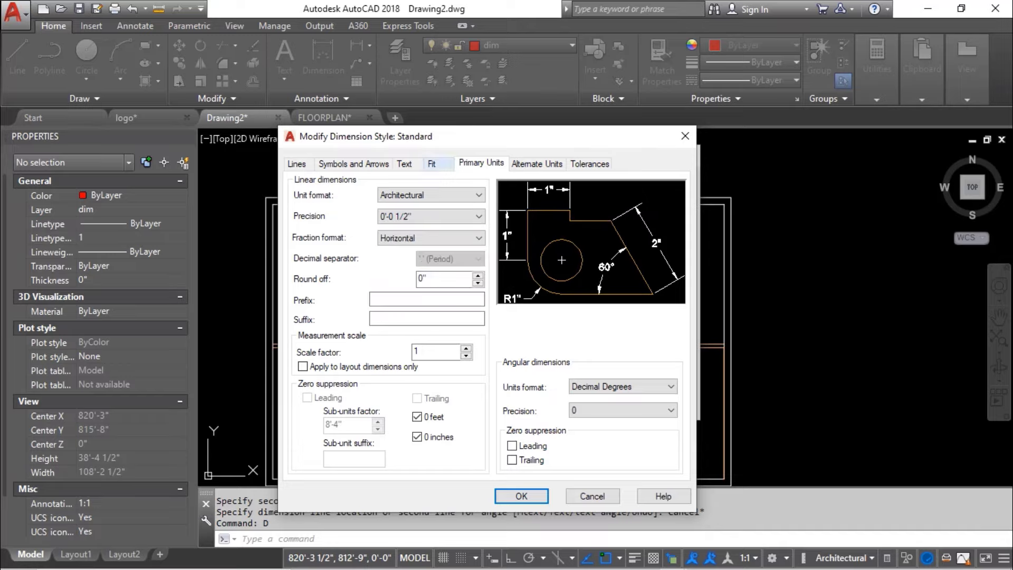
- Set the Standard dimension style's overall scale to 30 and make it the current dimension style
{"action": "left_click", "coordinate": [432, 163]}
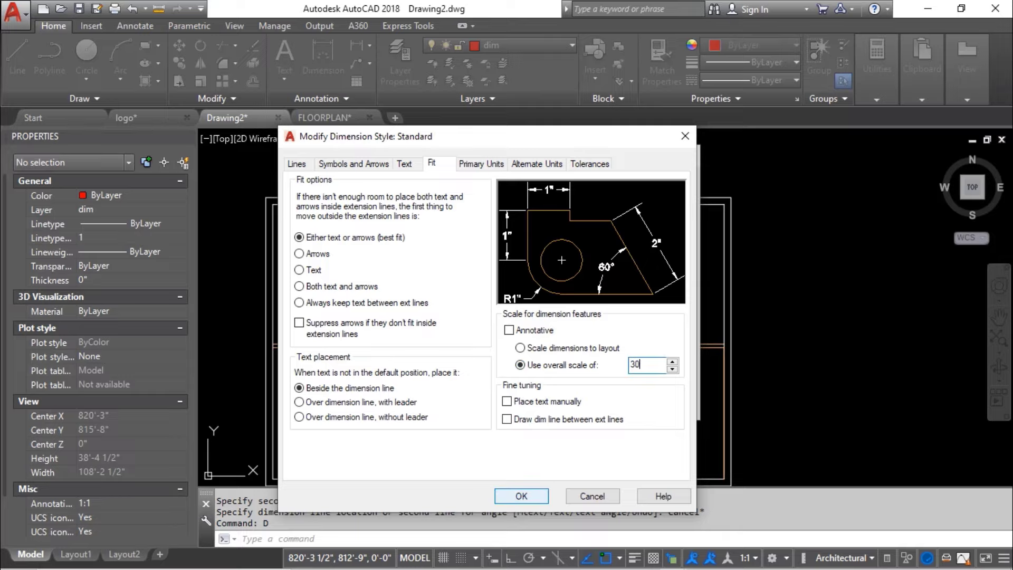
{"action": "key", "text": "Return"}
{"action": "left_click", "coordinate": [663, 213]}
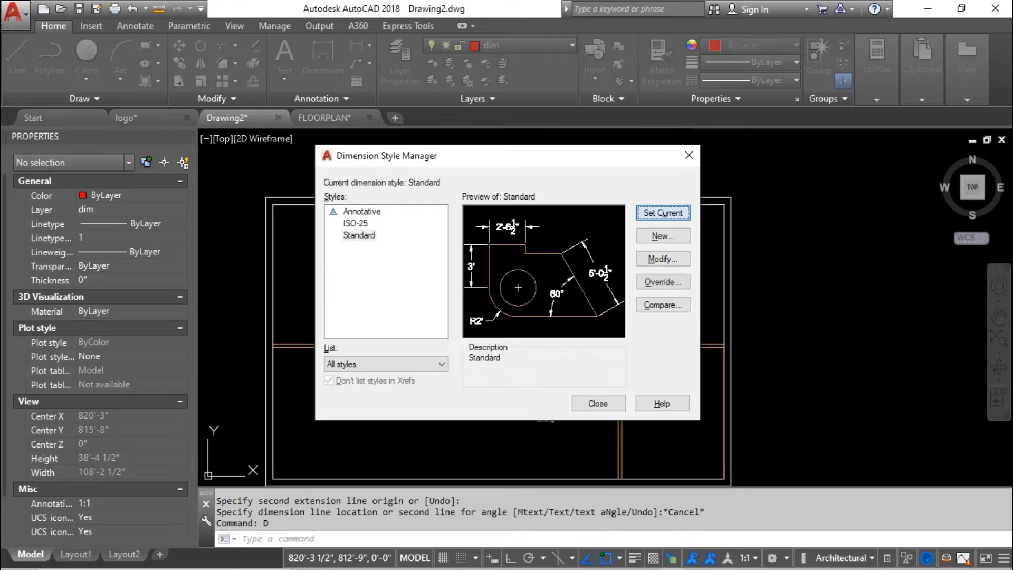
{"action": "left_click", "coordinate": [581, 403]}
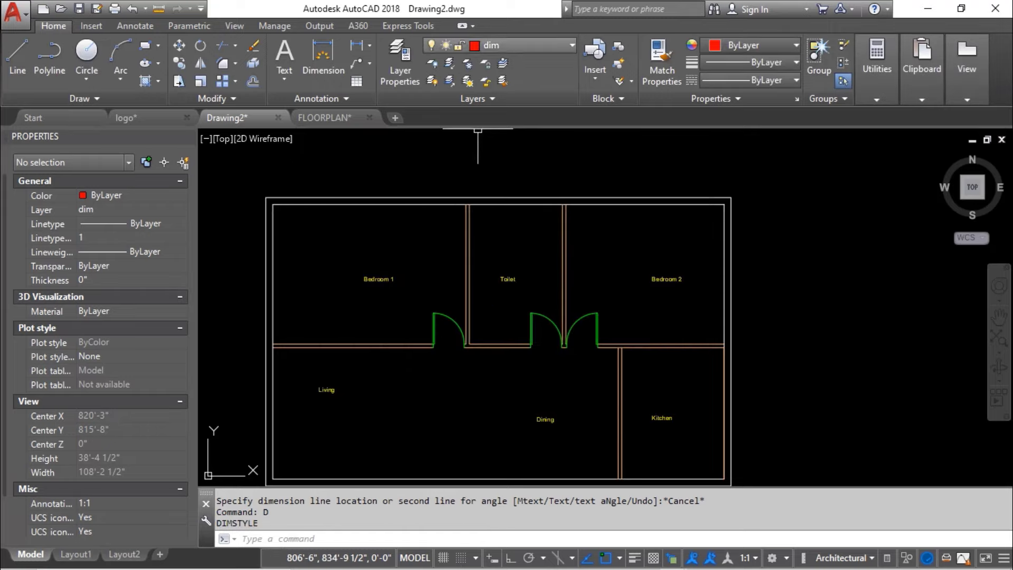
- Dimension the length of the Bedroom 2 door leaf, placing the dimension beside the leaf on the Bedroom 2 side
{"action": "left_click", "coordinate": [323, 58]}
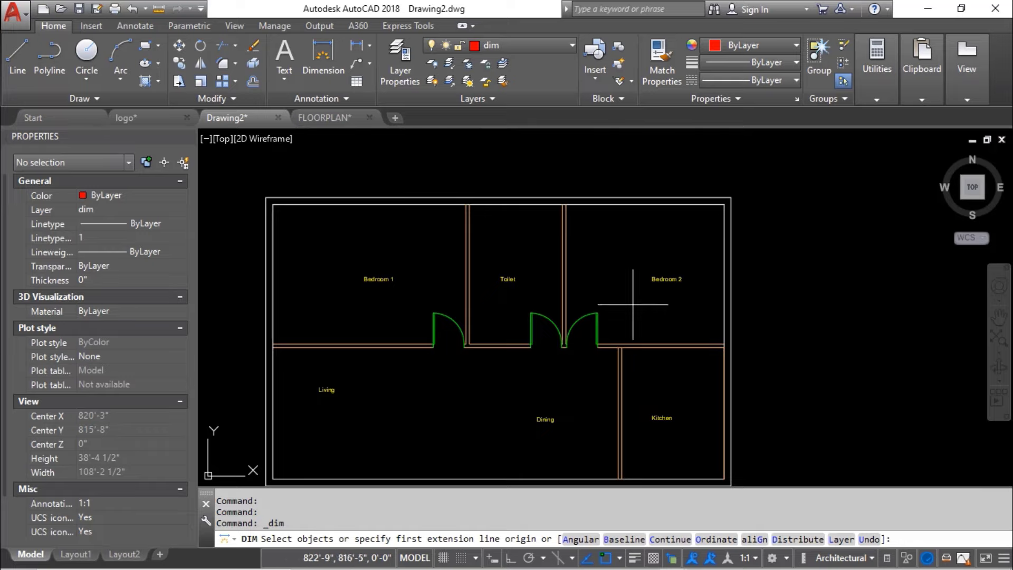
{"action": "scroll", "coordinate": [606, 335], "scroll_direction": "up", "scroll_amount": 8}
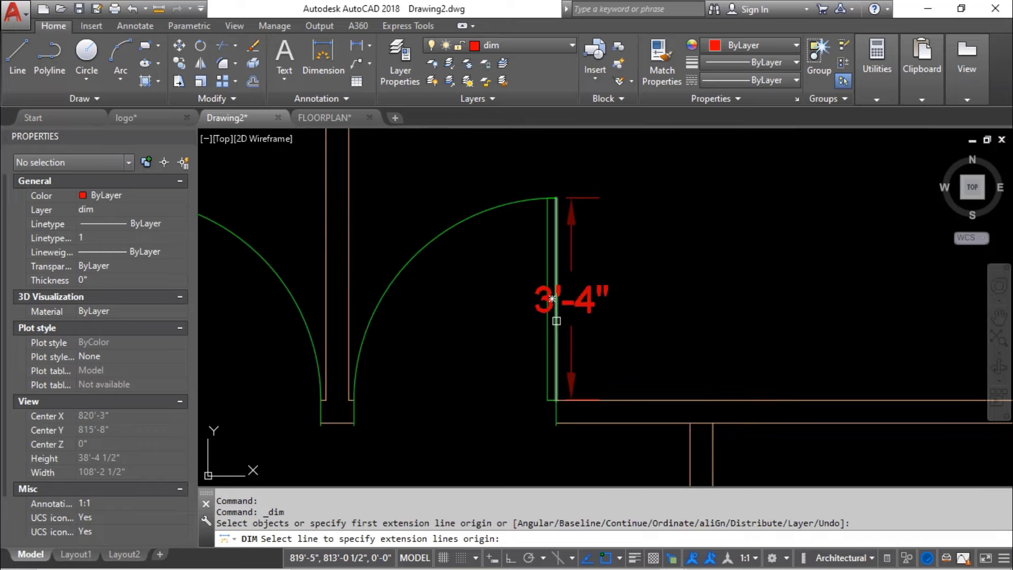
{"action": "left_click", "coordinate": [556, 321]}
{"action": "left_click", "coordinate": [599, 299]}
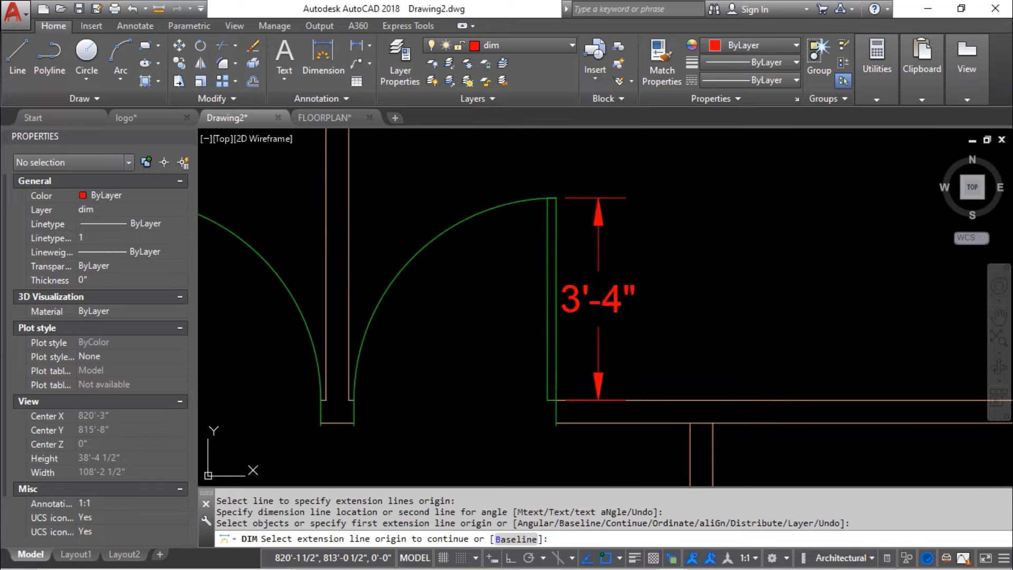
{"action": "scroll", "coordinate": [599, 318], "scroll_direction": "down", "scroll_amount": 4}
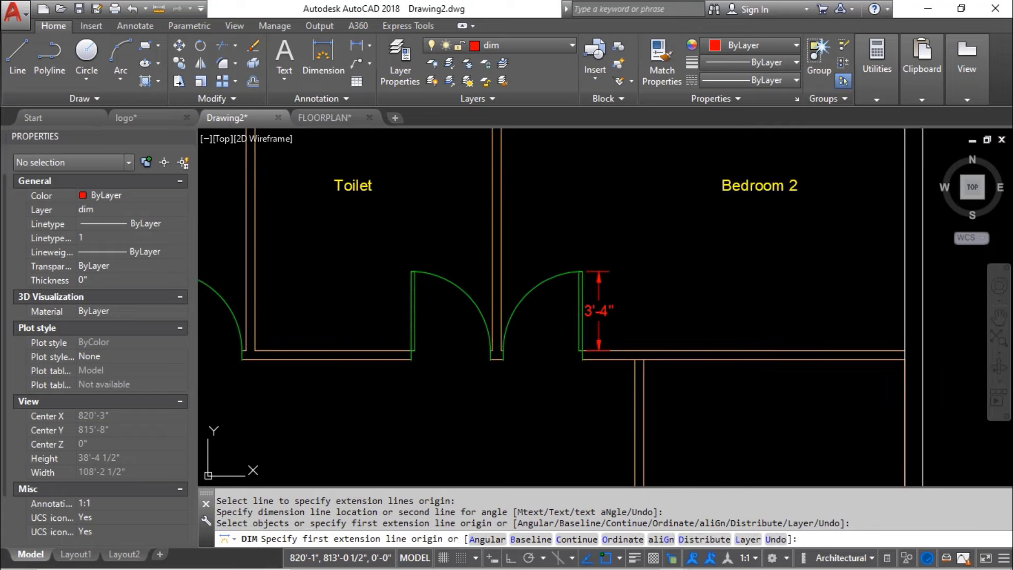
{"action": "middle_click_drag", "start_coordinate": [630, 296], "coordinate": [653, 283]}
{"action": "key", "text": "Escape"}
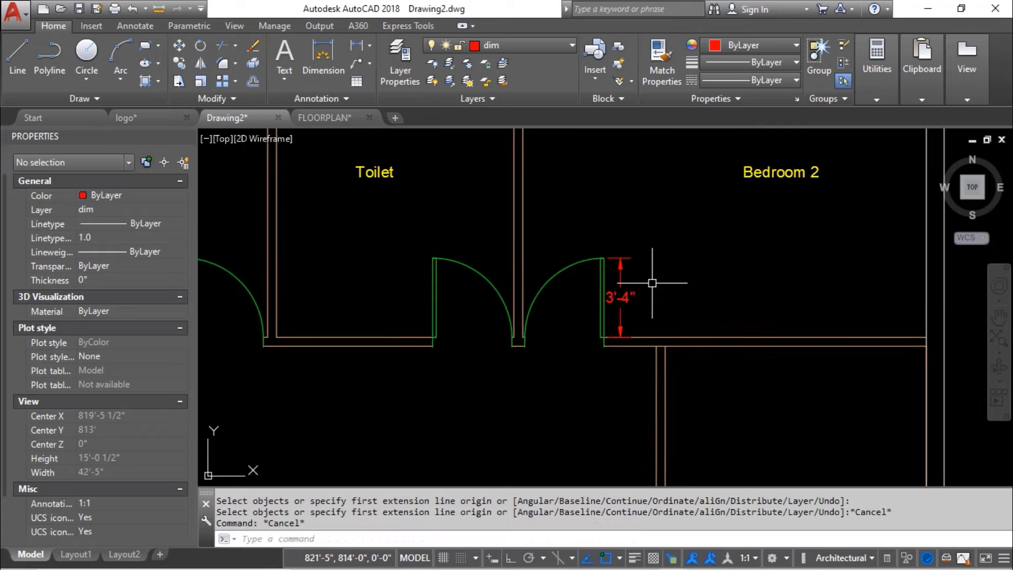
{"action": "type", "text": "sc"}
{"action": "key", "text": "Return"}
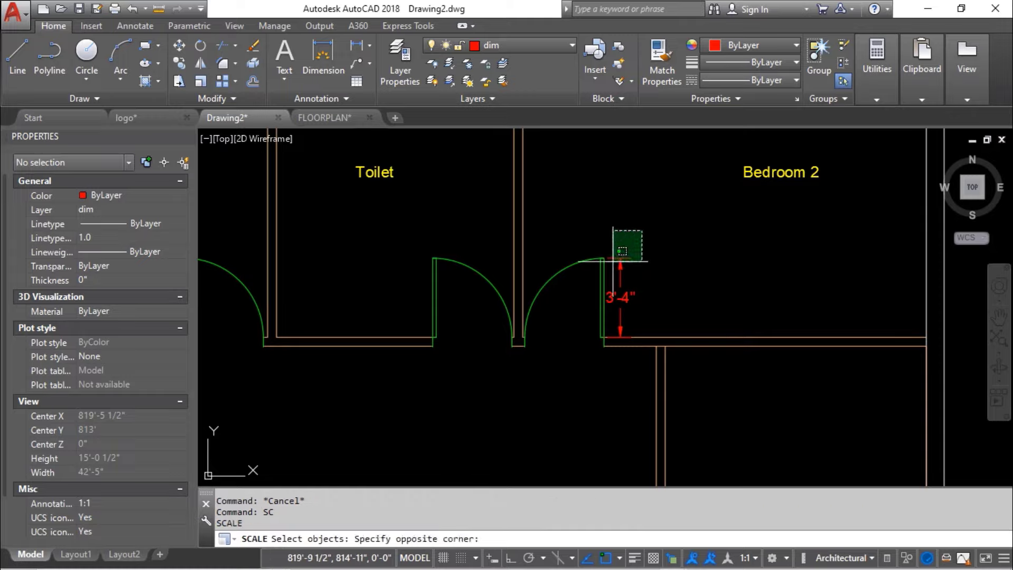
{"action": "left_click", "coordinate": [628, 233]}
{"action": "left_click", "coordinate": [481, 216]}
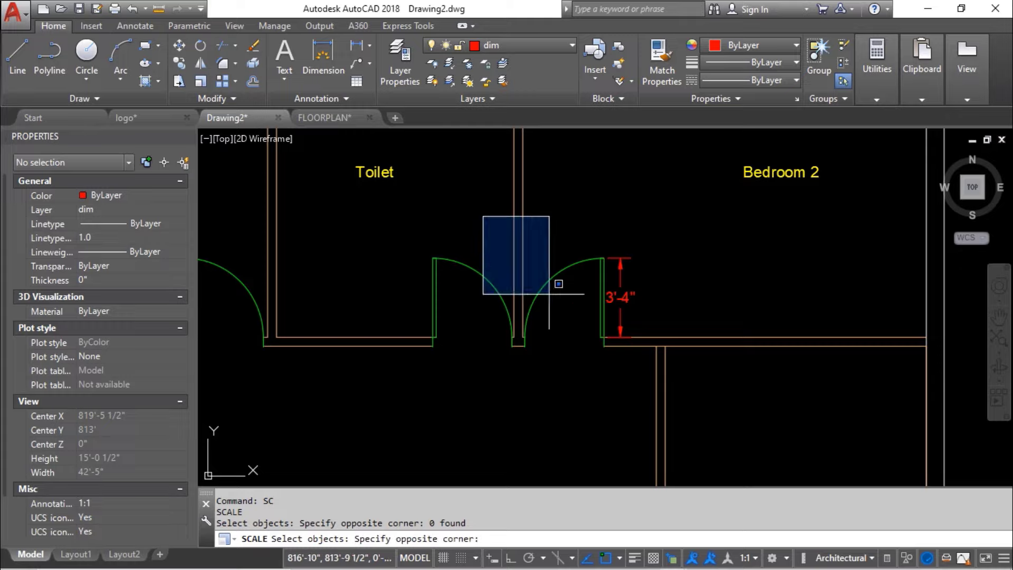
{"action": "left_click", "coordinate": [544, 235]}
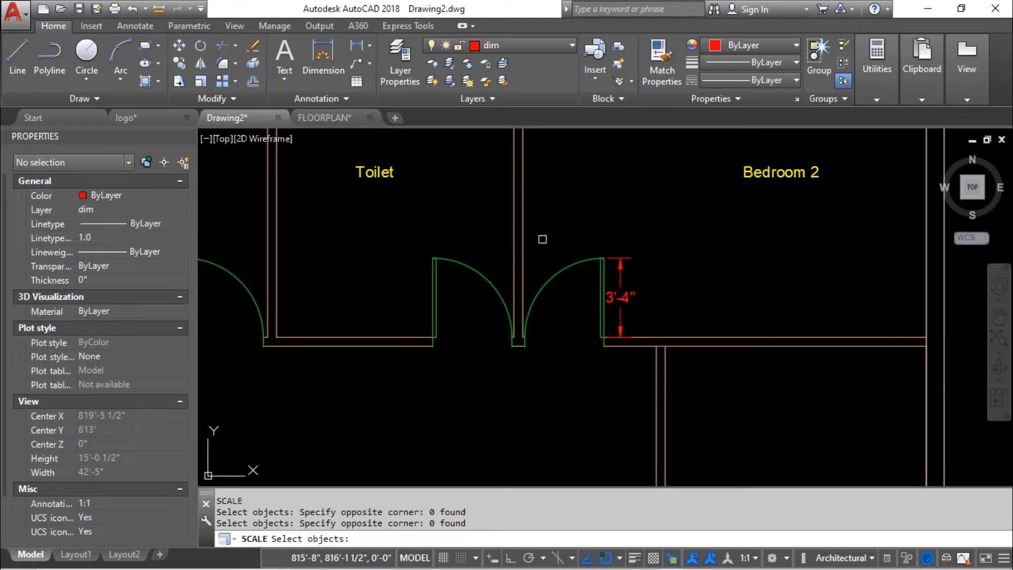
{"action": "left_click", "coordinate": [635, 221]}
{"action": "left_click", "coordinate": [502, 378]}
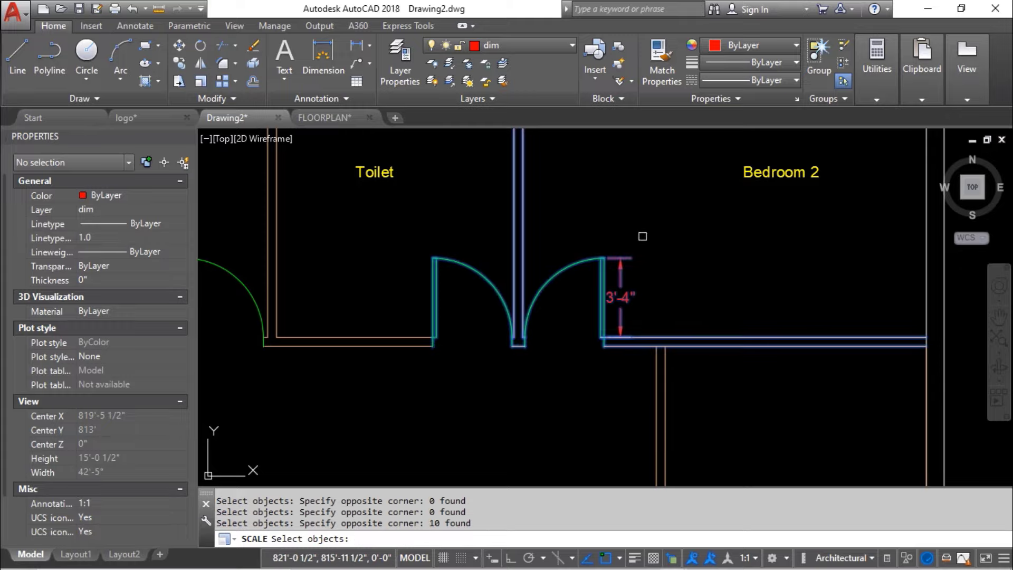
{"action": "key", "text": "Escape"}
{"action": "key", "text": "Escape"}
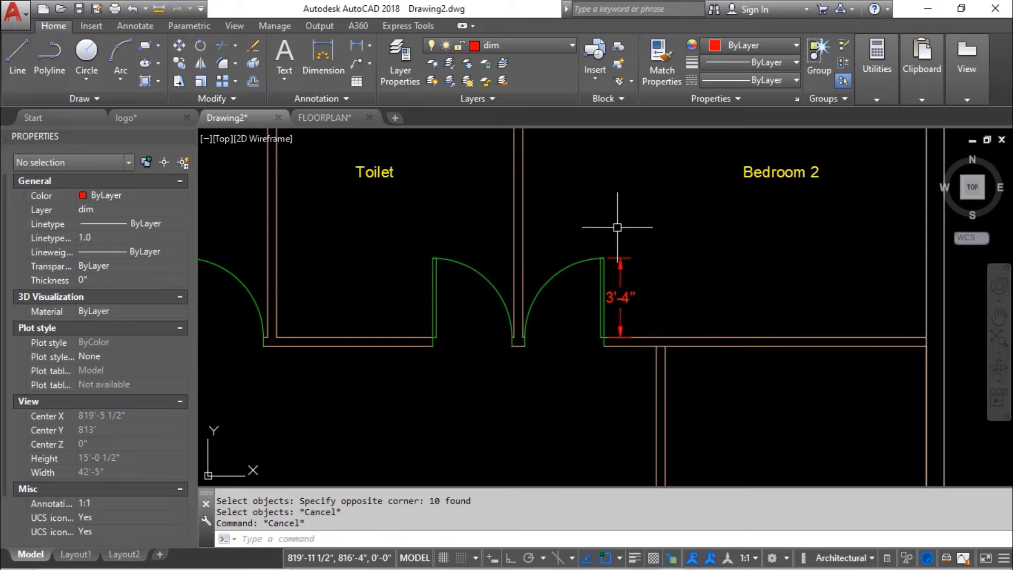
- Scale the Bedroom 2 door and its dimension by reference about the leaf's wall end to a new leaf length of 5', and undo the scaling
{"action": "left_click", "coordinate": [491, 217]}
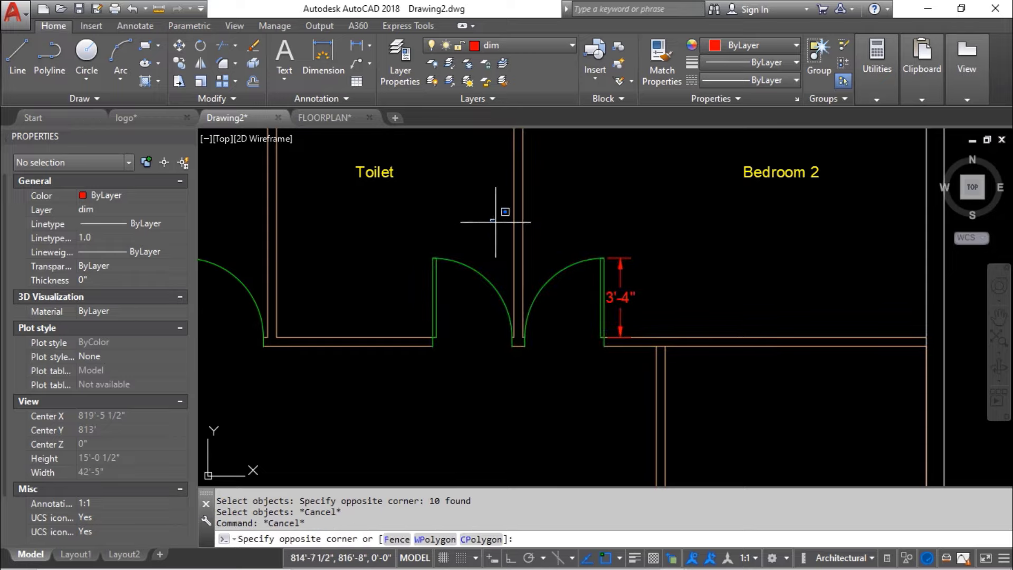
{"action": "left_click", "coordinate": [634, 364]}
{"action": "scroll", "coordinate": [529, 345], "scroll_direction": "up", "scroll_amount": 4}
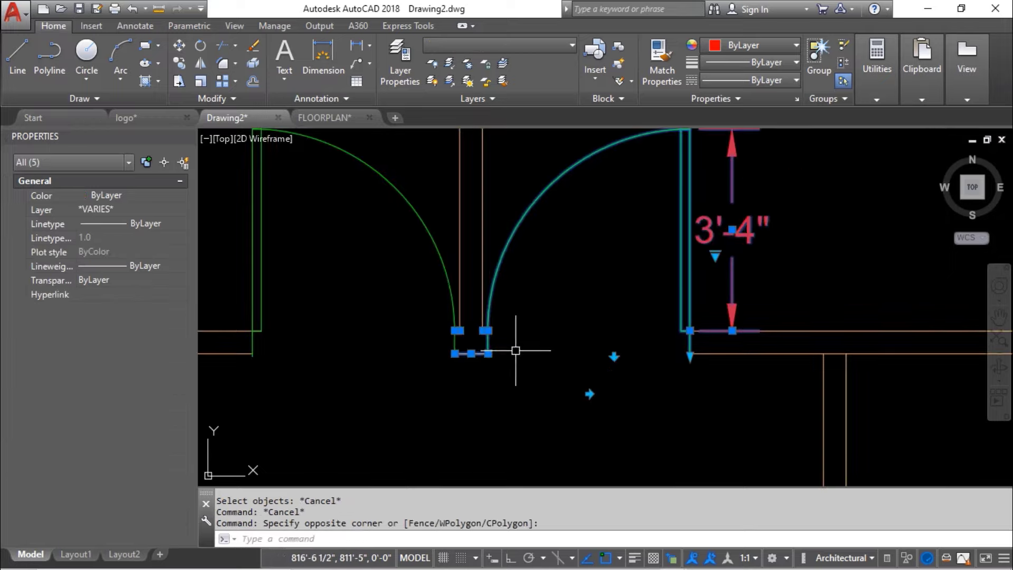
{"action": "scroll", "coordinate": [455, 341], "scroll_direction": "up", "scroll_amount": 6}
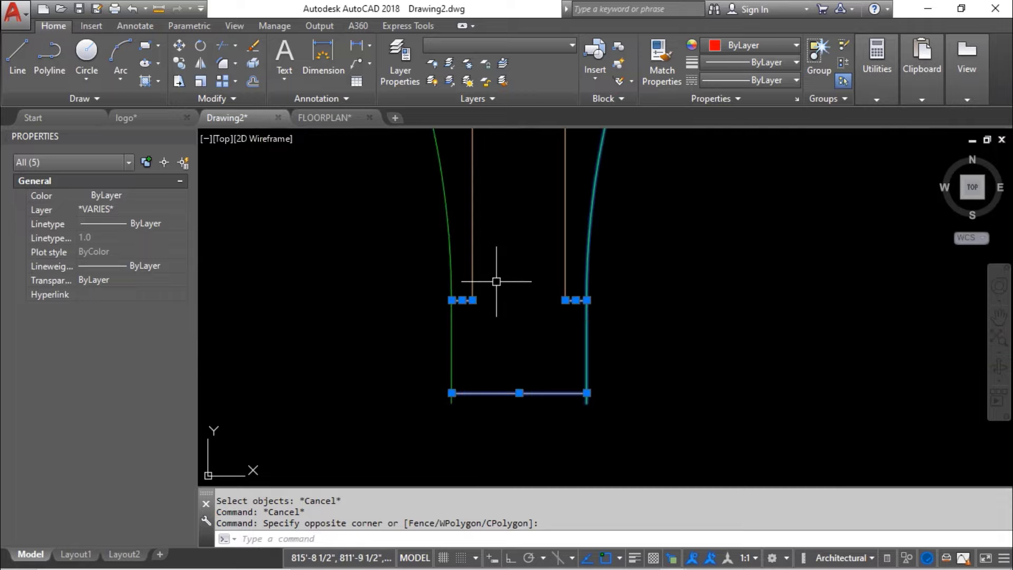
{"action": "left_click", "coordinate": [509, 271], "text": "shift"}
{"action": "left_click", "coordinate": [394, 426], "text": "shift"}
{"action": "scroll", "coordinate": [390, 358], "scroll_direction": "down", "scroll_amount": 8}
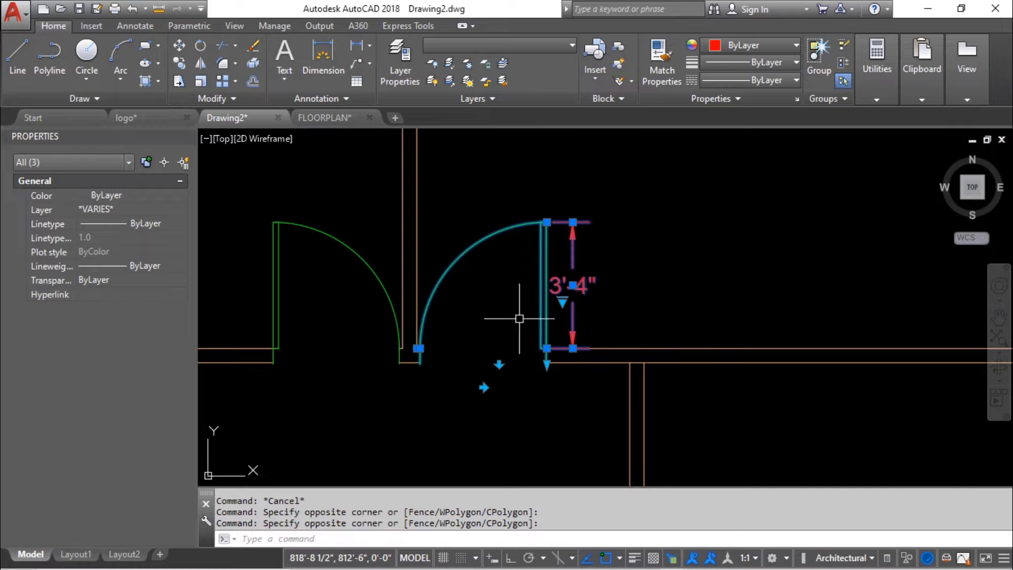
{"action": "key", "text": "Return"}
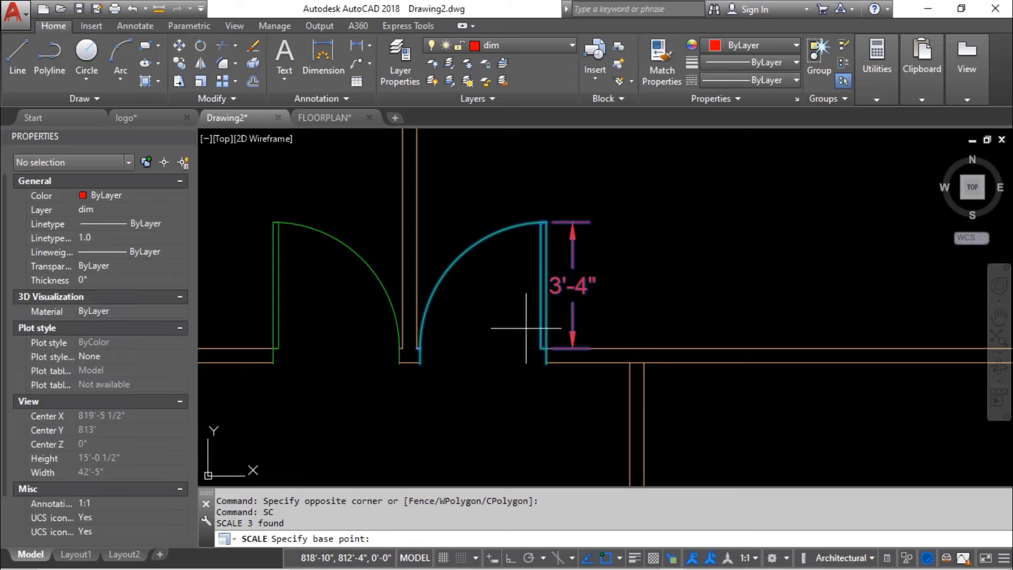
{"action": "scroll", "coordinate": [527, 333], "scroll_direction": "up", "scroll_amount": 5}
{"action": "left_click", "coordinate": [559, 369]}
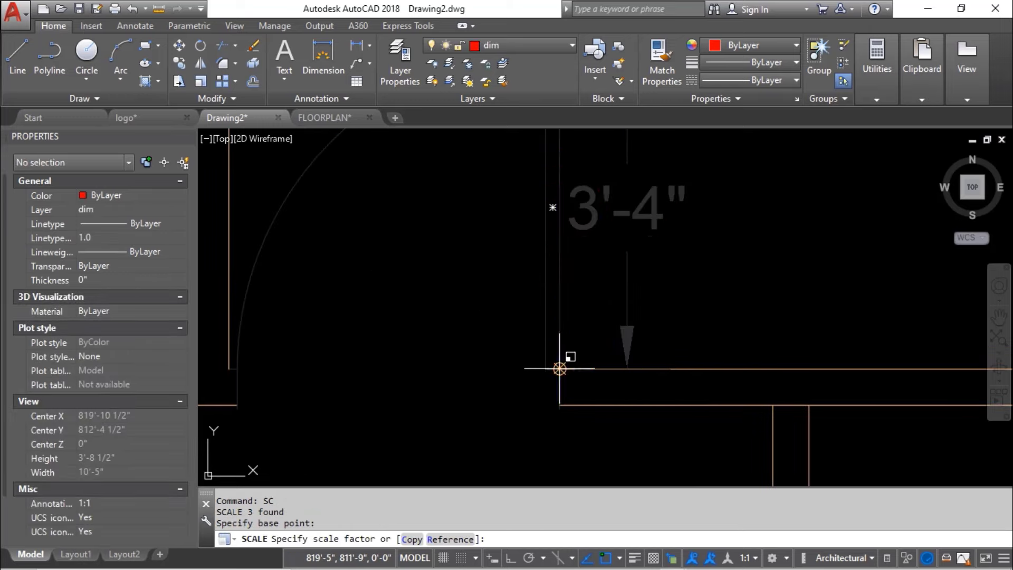
{"action": "type", "text": "R"}
{"action": "key", "text": "Return"}
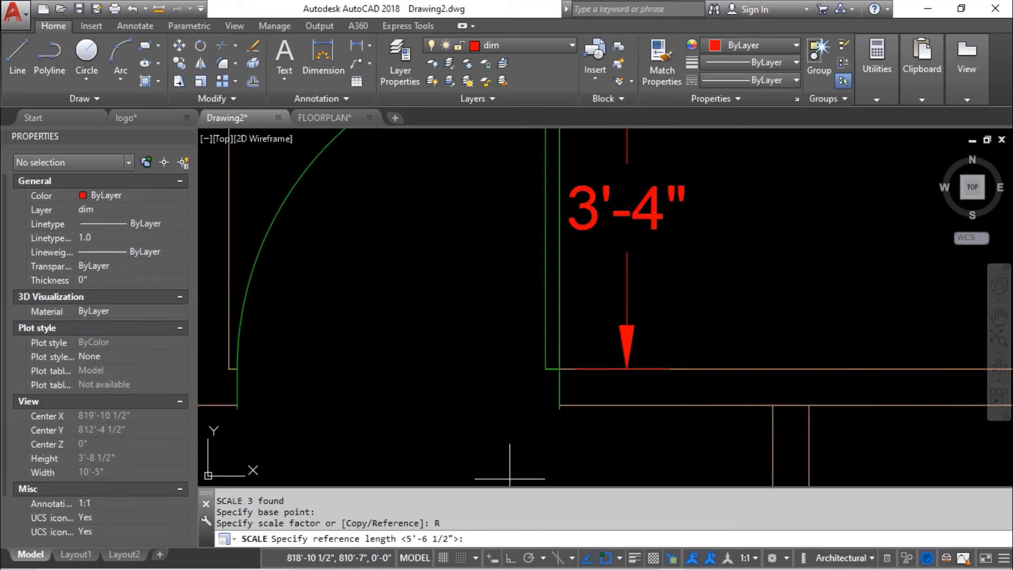
{"action": "scroll", "coordinate": [559, 364], "scroll_direction": "down", "scroll_amount": 4}
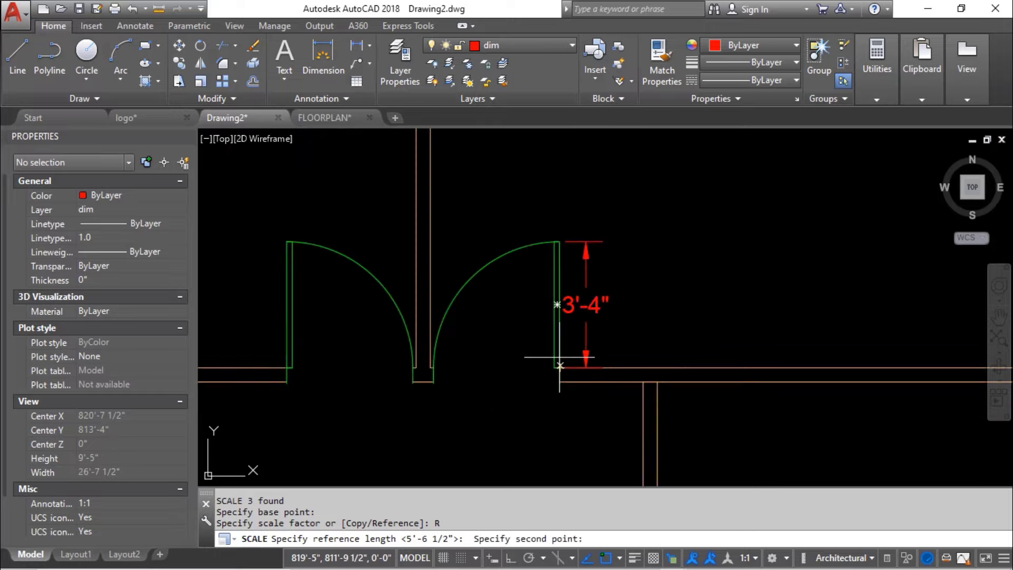
{"action": "scroll", "coordinate": [546, 232], "scroll_direction": "up", "scroll_amount": 4}
{"action": "left_click", "coordinate": [548, 256]}
{"action": "scroll", "coordinate": [551, 253], "scroll_direction": "down", "scroll_amount": 3}
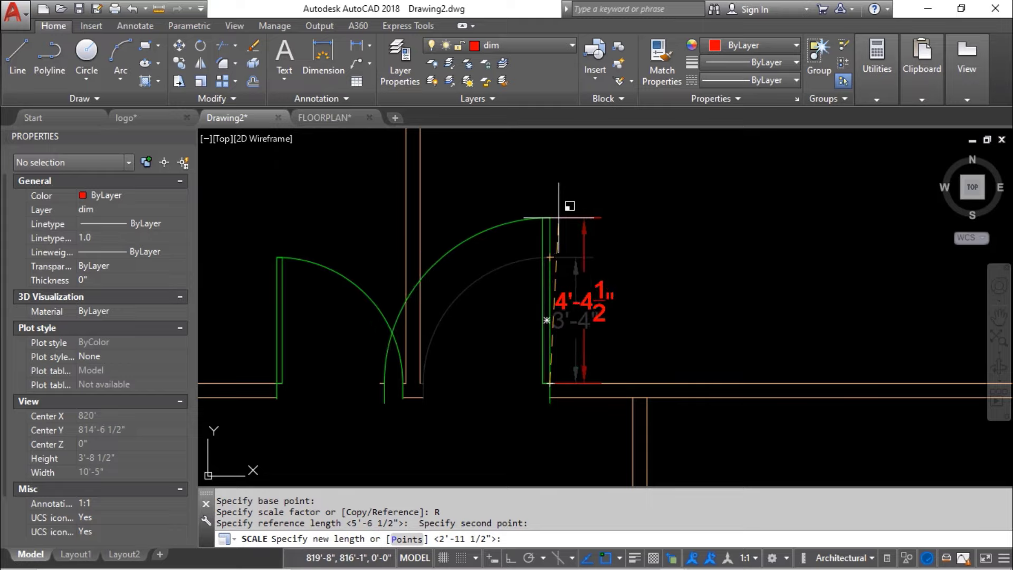
{"action": "type", "text": "5'"}
{"action": "key", "text": "Return"}
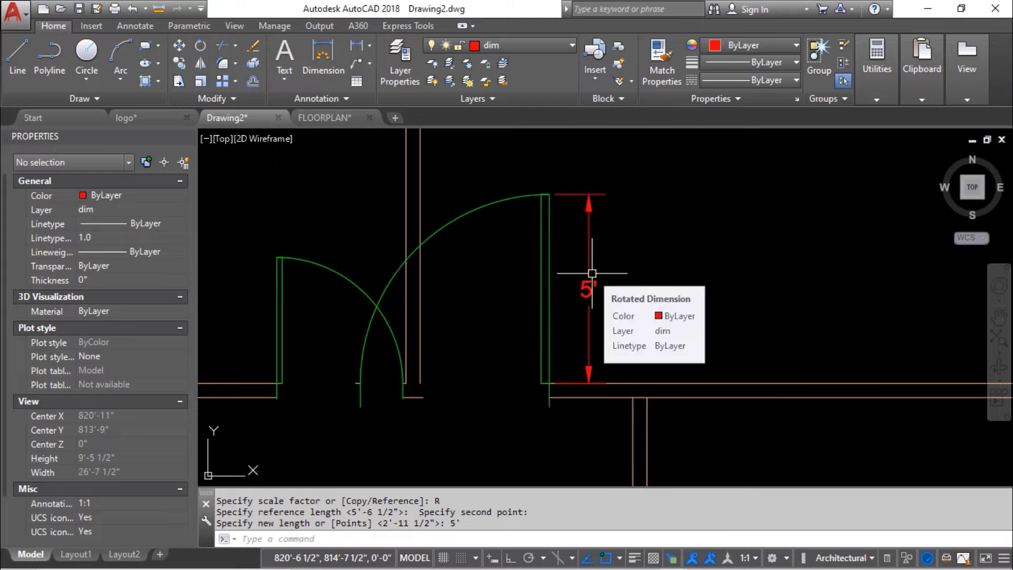
{"action": "key", "text": "ctrl+z"}
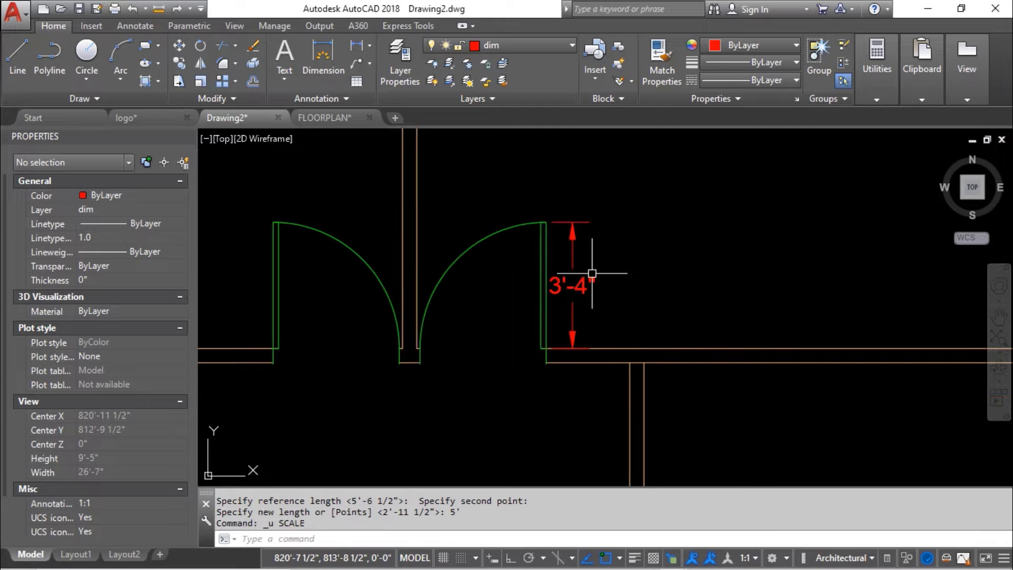
- Dimension the overall length of the lower outer wall, placing the dimension below the plan
{"action": "scroll", "coordinate": [619, 267], "scroll_direction": "down", "scroll_amount": 4}
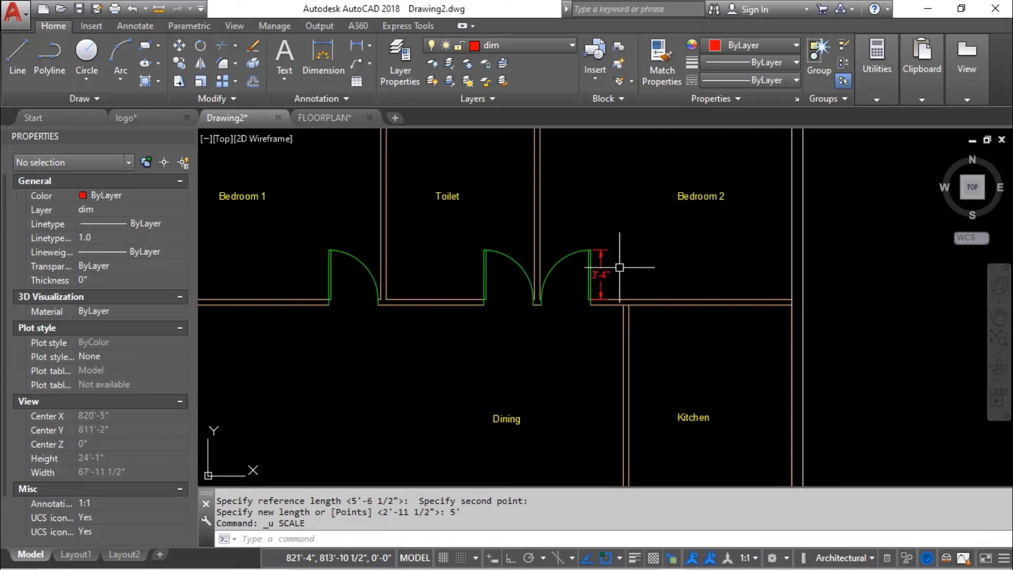
{"action": "scroll", "coordinate": [554, 287], "scroll_direction": "down", "scroll_amount": 3}
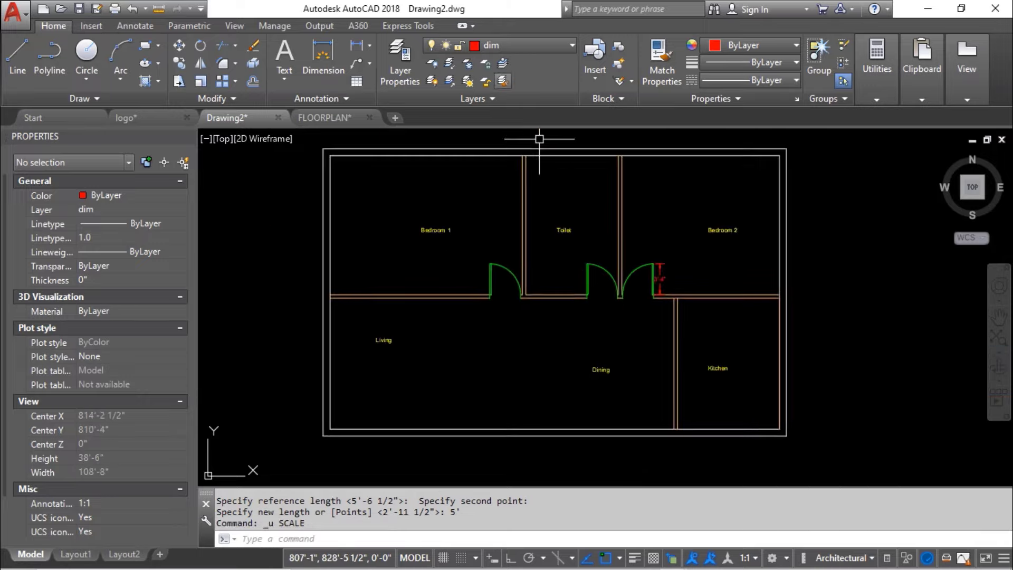
{"action": "left_click", "coordinate": [323, 58]}
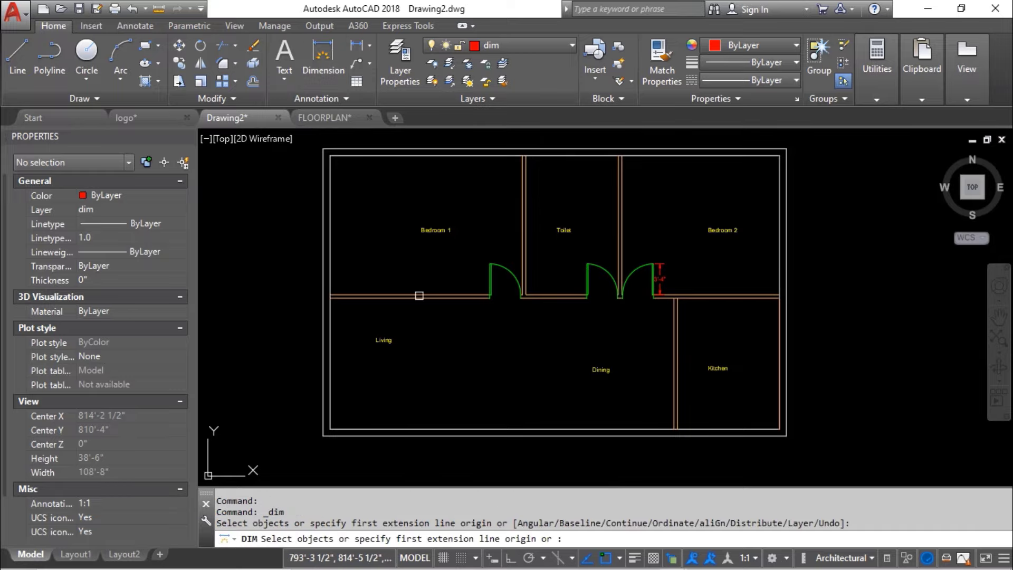
{"action": "left_click", "coordinate": [380, 435]}
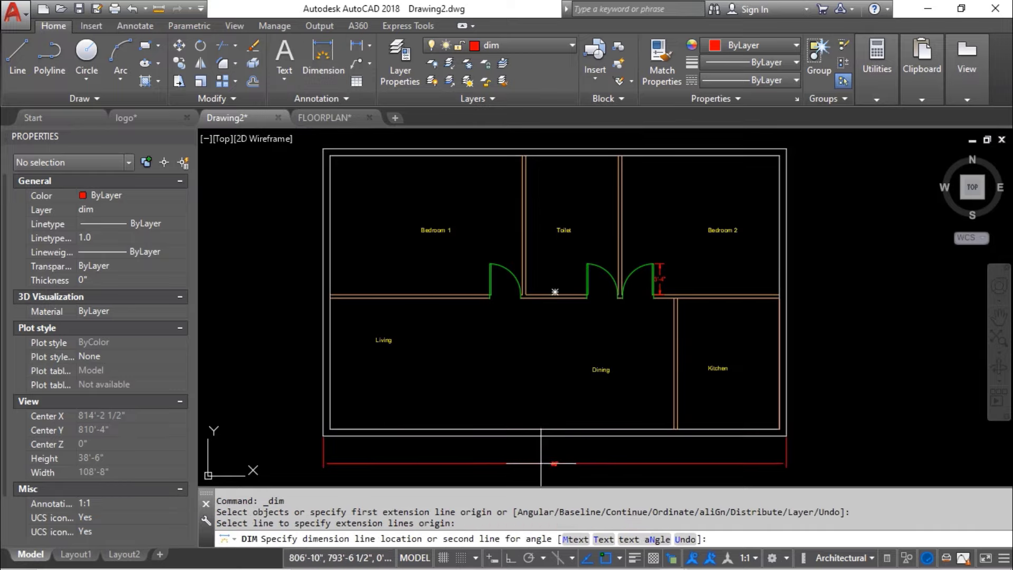
{"action": "scroll", "coordinate": [546, 439], "scroll_direction": "up", "scroll_amount": 4}
{"action": "left_click", "coordinate": [546, 436]}
{"action": "scroll", "coordinate": [714, 287], "scroll_direction": "down", "scroll_amount": 5}
- Dimension the full length of the outer wall on the Bedroom 2 side, placing the dimension outside the plan
{"action": "scroll", "coordinate": [595, 362], "scroll_direction": "up", "scroll_amount": 6}
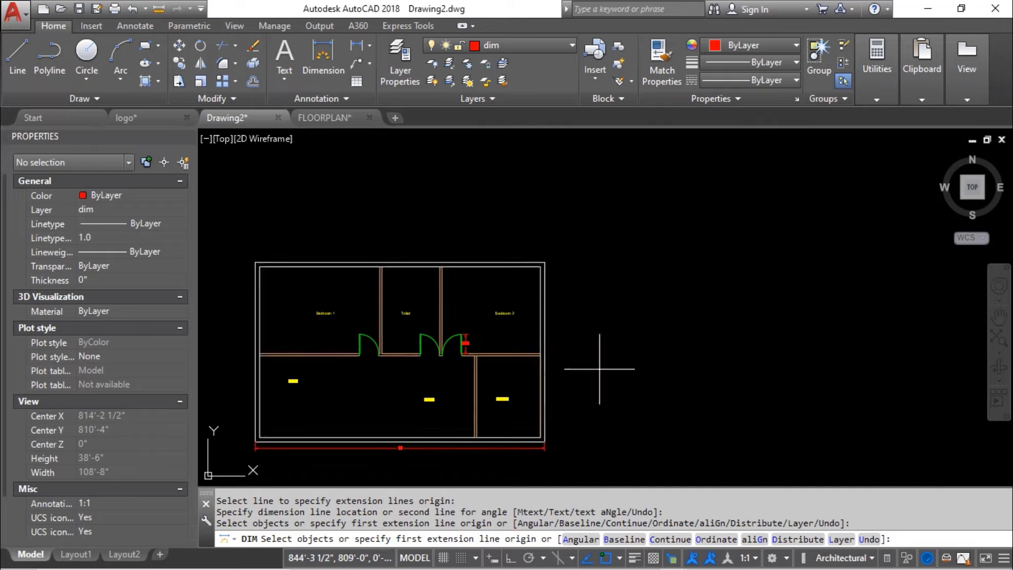
{"action": "left_click", "coordinate": [504, 308]}
{"action": "left_click", "coordinate": [587, 311]}
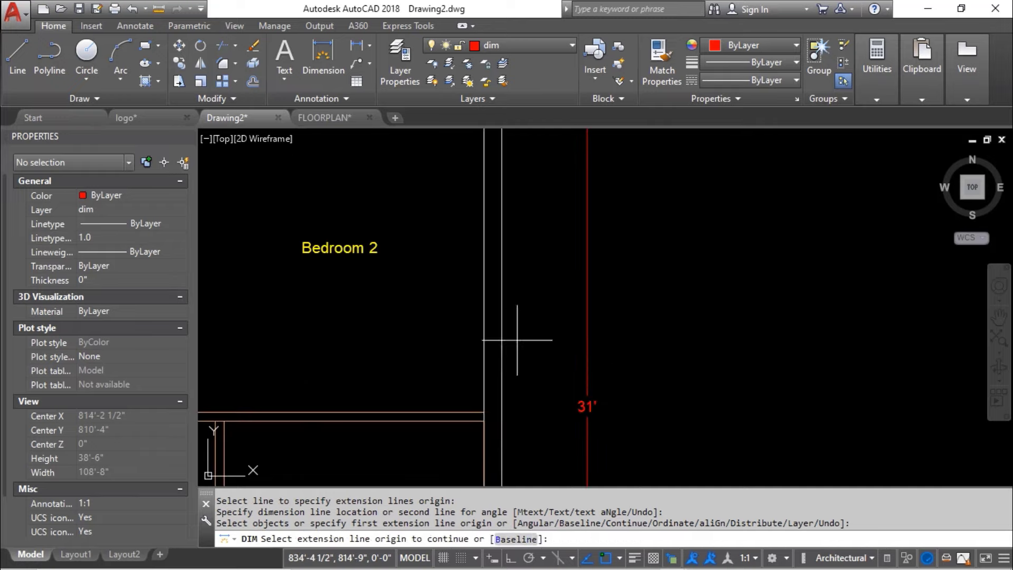
- Dimension Bedroom 1's inside width from the outer wall's inner face to the Toilet partition, placing it just below the upper wall
{"action": "scroll", "coordinate": [388, 353], "scroll_direction": "down", "scroll_amount": 4}
{"action": "middle_click_drag", "start_coordinate": [391, 354], "coordinate": [672, 294]}
{"action": "scroll", "coordinate": [473, 345], "scroll_direction": "up", "scroll_amount": 4}
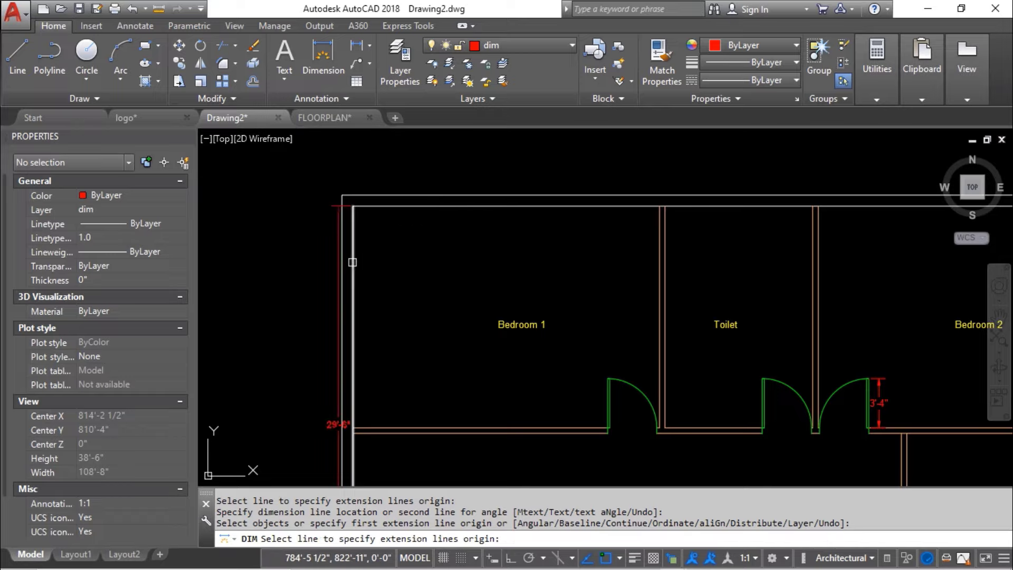
{"action": "left_click", "coordinate": [353, 262]}
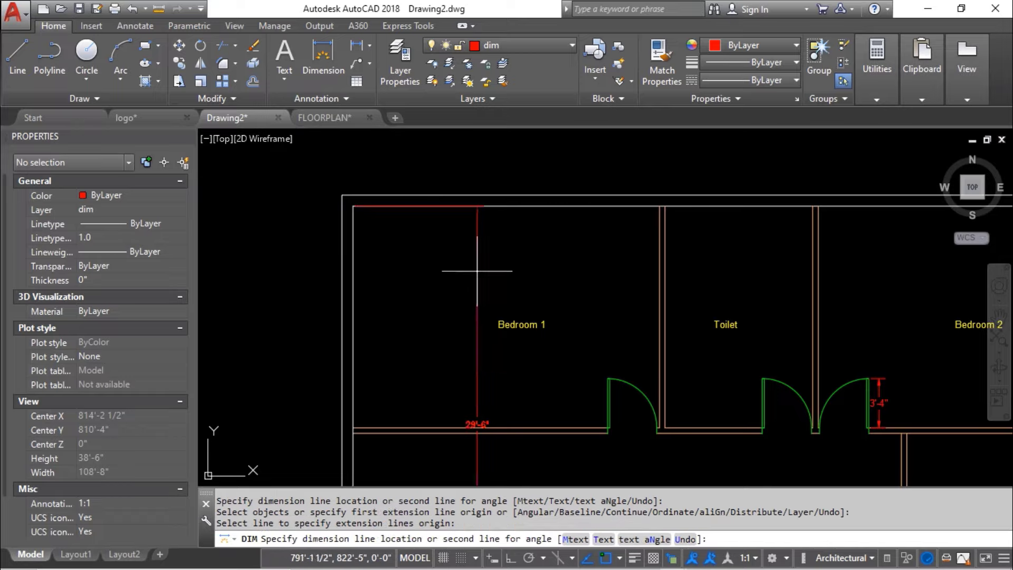
{"action": "left_click", "coordinate": [657, 266]}
{"action": "scroll", "coordinate": [516, 216], "scroll_direction": "up", "scroll_amount": 5}
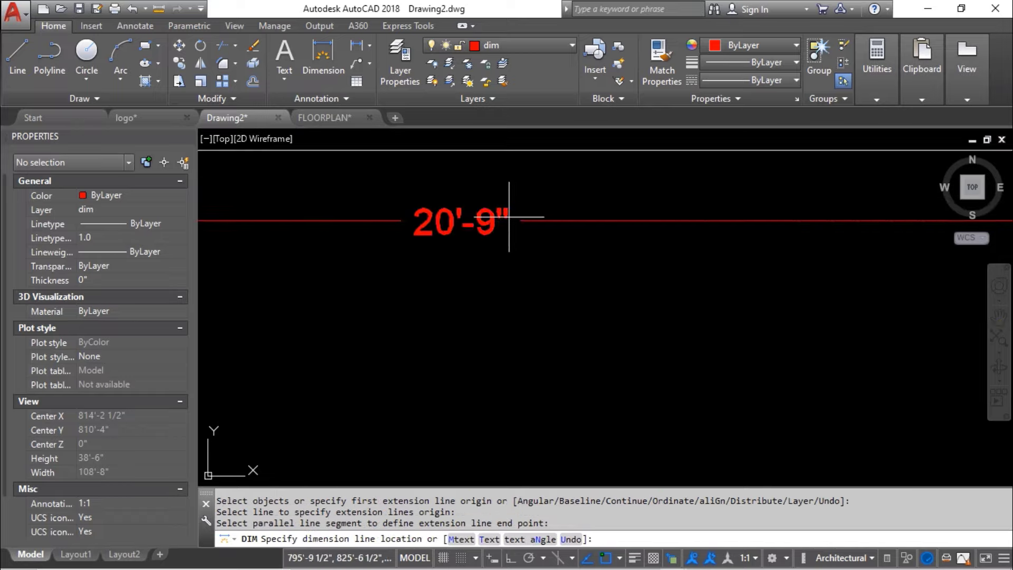
{"action": "left_click", "coordinate": [515, 210]}
{"action": "scroll", "coordinate": [515, 210], "scroll_direction": "down", "scroll_amount": 8}
- Try to dimension Bedroom 1's inside depth from the upper wall's inner face to the upper face of the wall above Living
{"action": "scroll", "coordinate": [452, 220], "scroll_direction": "up", "scroll_amount": 5}
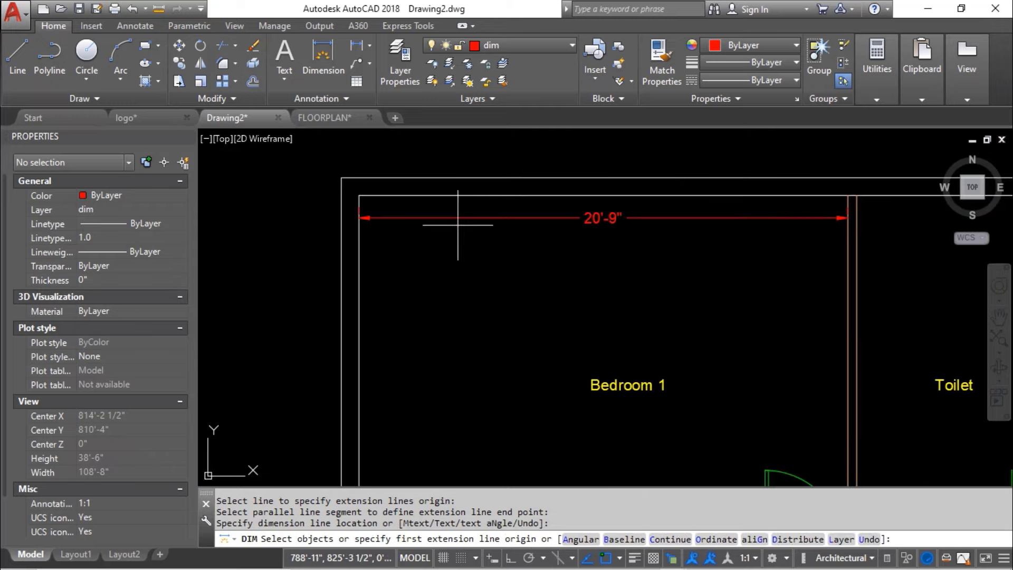
{"action": "left_click", "coordinate": [436, 197]}
{"action": "scroll", "coordinate": [417, 295], "scroll_direction": "down", "scroll_amount": 5}
{"action": "scroll", "coordinate": [408, 309], "scroll_direction": "up", "scroll_amount": 5}
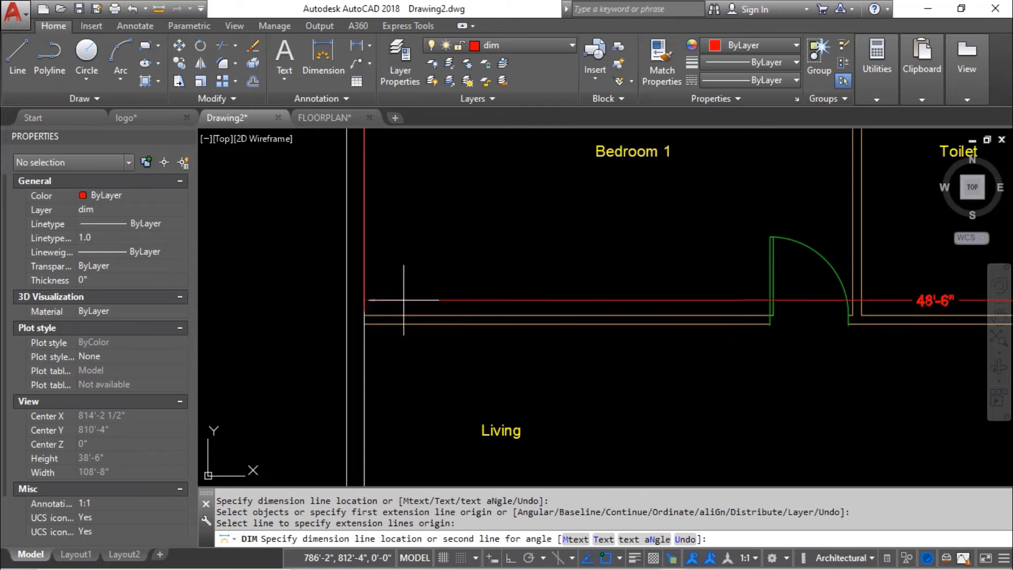
{"action": "left_click", "coordinate": [408, 309]}
{"action": "left_click", "coordinate": [409, 308]}
{"action": "scroll", "coordinate": [412, 303], "scroll_direction": "down", "scroll_amount": 5}
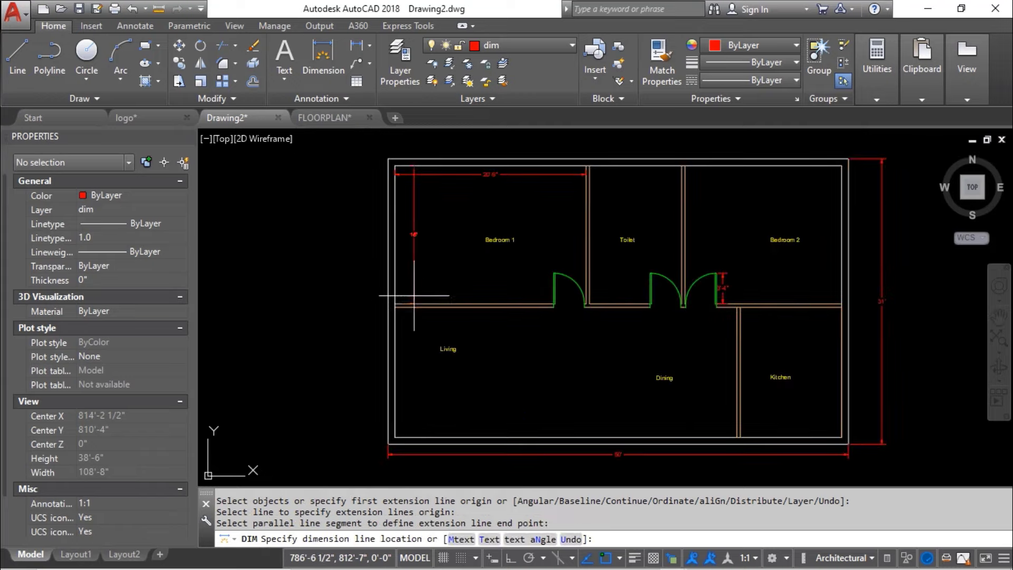
{"action": "scroll", "coordinate": [415, 270], "scroll_direction": "up", "scroll_amount": 4}
{"action": "key", "text": "Escape"}
{"action": "key", "text": "Escape"}
{"action": "scroll", "coordinate": [428, 281], "scroll_direction": "down", "scroll_amount": 7}
{"action": "middle_click_drag", "start_coordinate": [427, 281], "coordinate": [396, 307]}
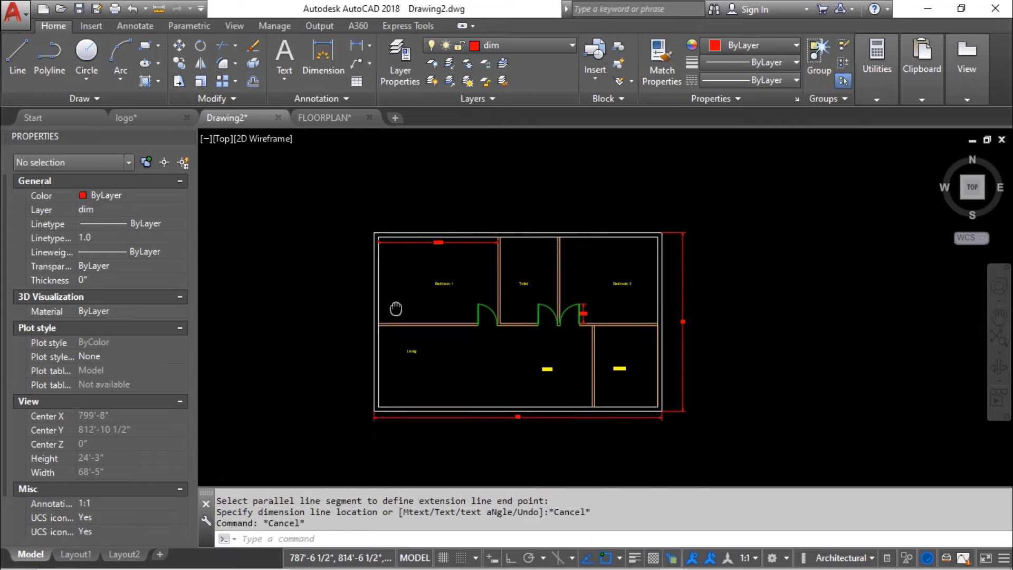
{"action": "key", "text": "ctrl+z"}
{"action": "scroll", "coordinate": [396, 306], "scroll_direction": "down", "scroll_amount": 6}
{"action": "scroll", "coordinate": [346, 299], "scroll_direction": "up", "scroll_amount": 7}
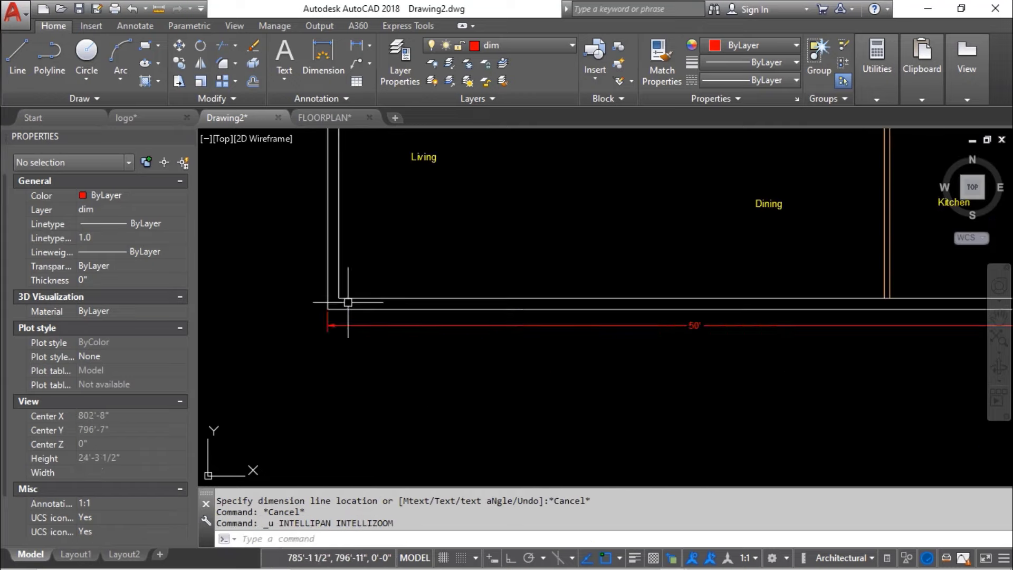
- Undo the recent operations back to the plan without any dimensions
{"action": "scroll", "coordinate": [333, 350], "scroll_direction": "down", "scroll_amount": 6}
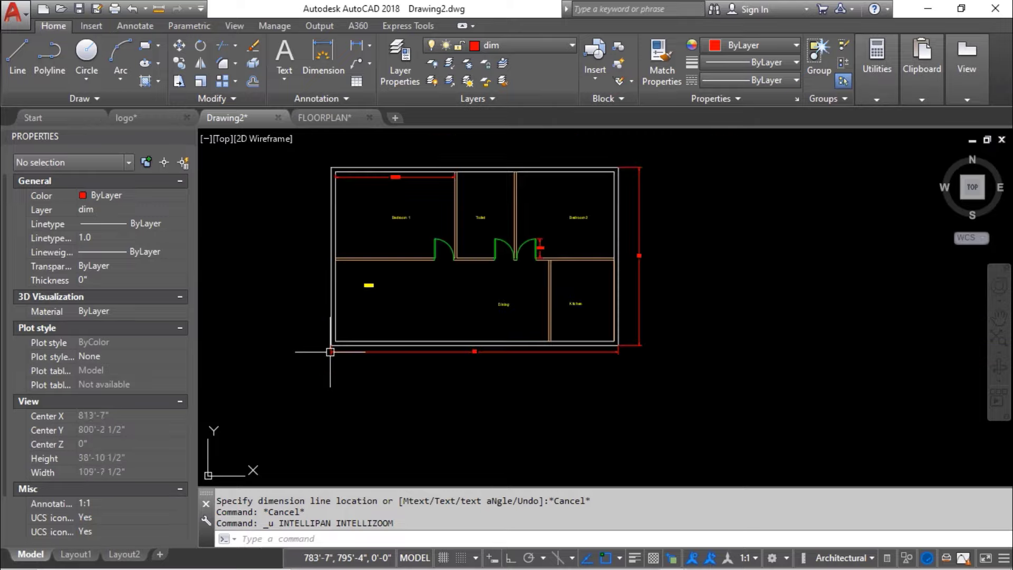
{"action": "scroll", "coordinate": [333, 351], "scroll_direction": "up", "scroll_amount": 6}
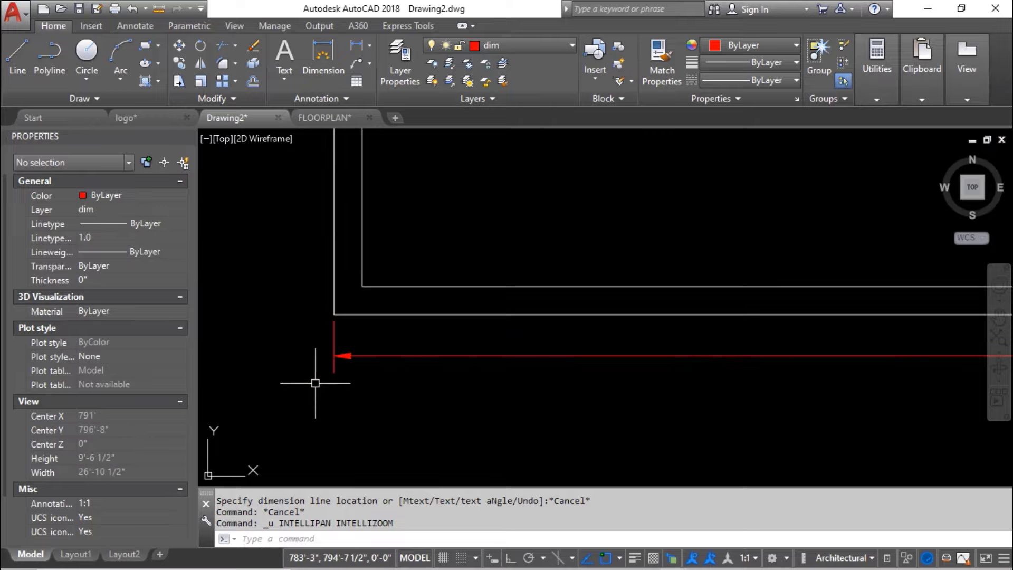
{"action": "scroll", "coordinate": [316, 383], "scroll_direction": "down", "scroll_amount": 3}
{"action": "key", "text": "ctrl+z"}
{"action": "key", "text": "ctrl+z"}
{"action": "key", "text": "ctrl+z"}
{"action": "key", "text": "ctrl+z"}
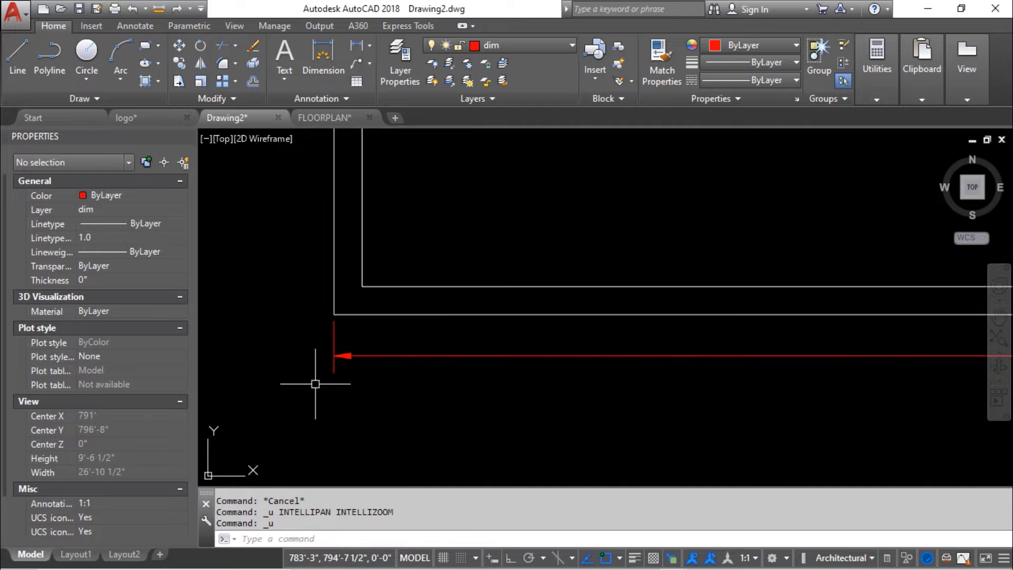
{"action": "key", "text": "ctrl+z"}
{"action": "key", "text": "ctrl+z"}
{"action": "key", "text": "ctrl+z"}
{"action": "key", "text": "ctrl+z"}
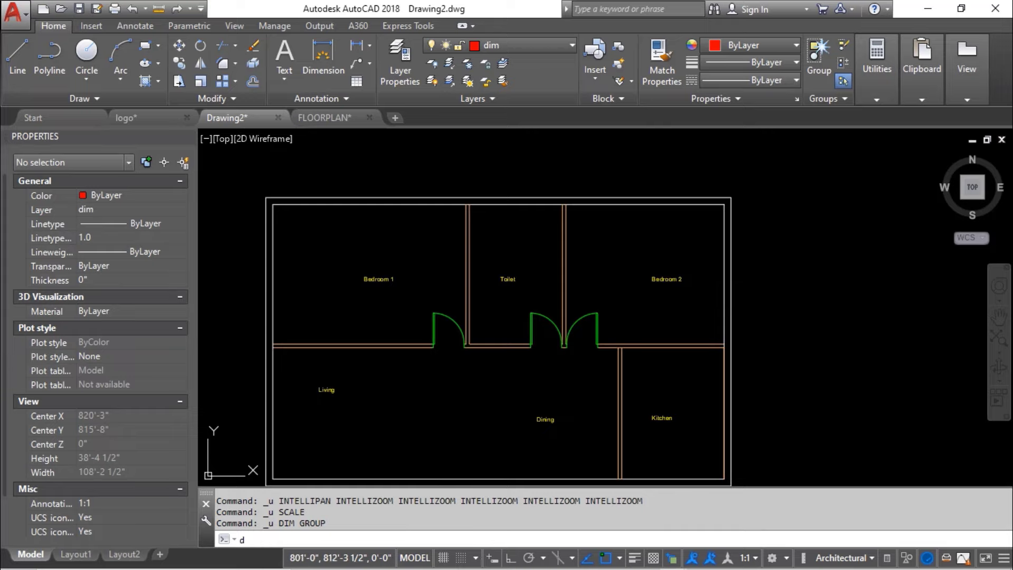
- Modify the Standard dimension style to use Architectural tick for the first and second arrowheads
{"action": "key", "text": "Return"}
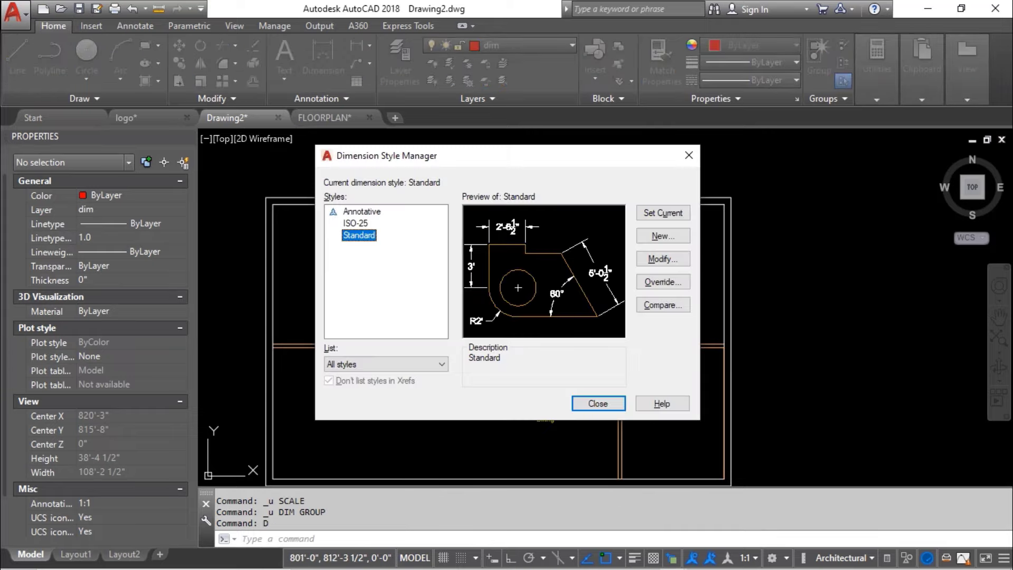
{"action": "left_click", "coordinate": [663, 259]}
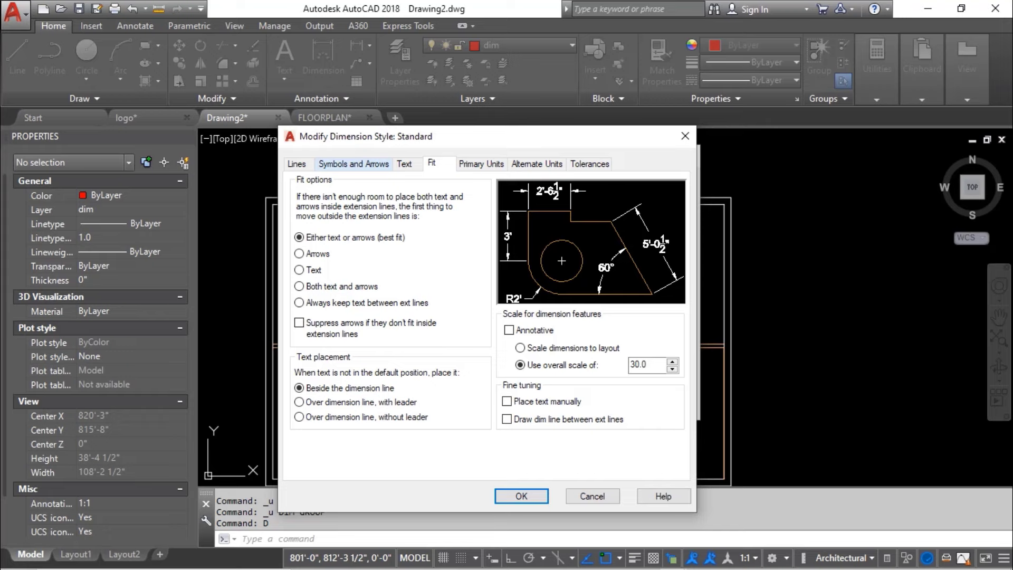
{"action": "left_click", "coordinate": [354, 164]}
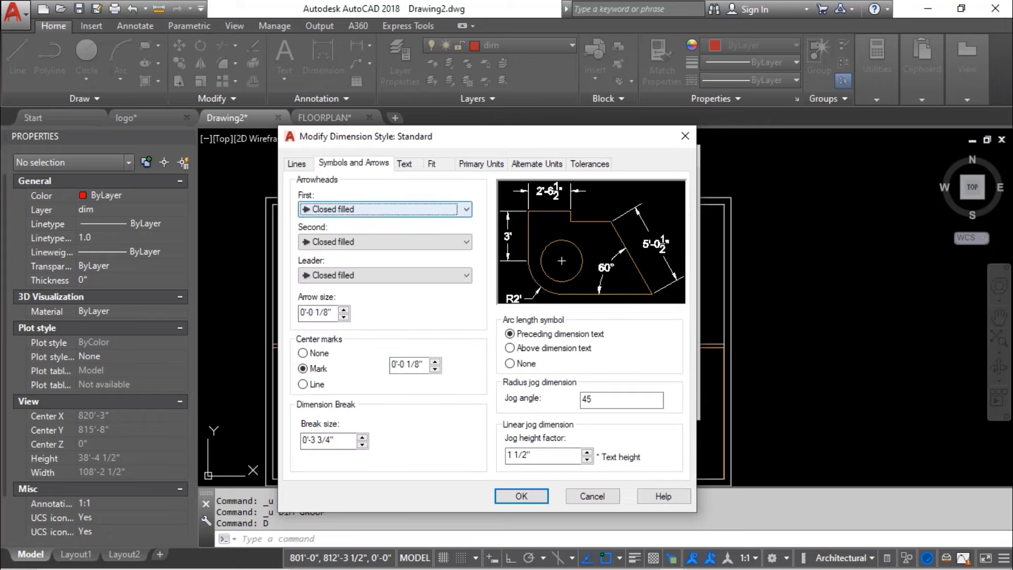
{"action": "left_click", "coordinate": [401, 209]}
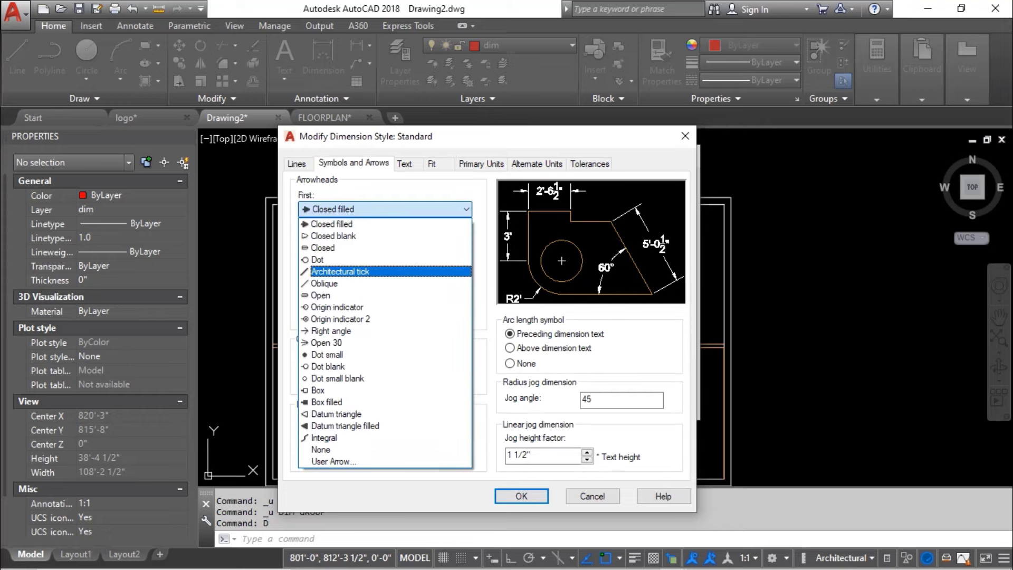
{"action": "key", "text": "Return"}
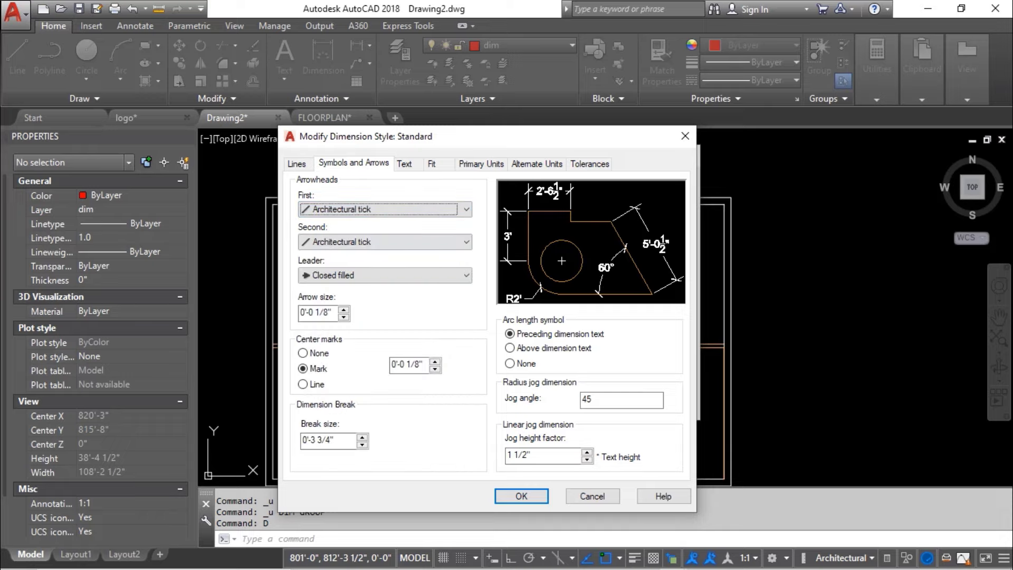
- Enable fixed length extension lines in the Standard dimension style and set that style current
{"action": "left_click", "coordinate": [296, 164]}
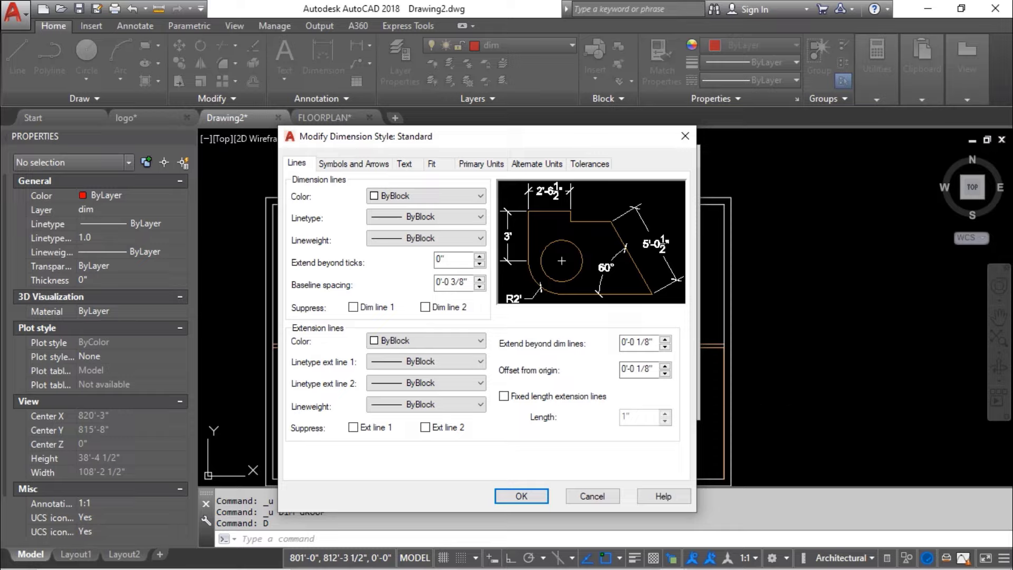
{"action": "left_click", "coordinate": [503, 396]}
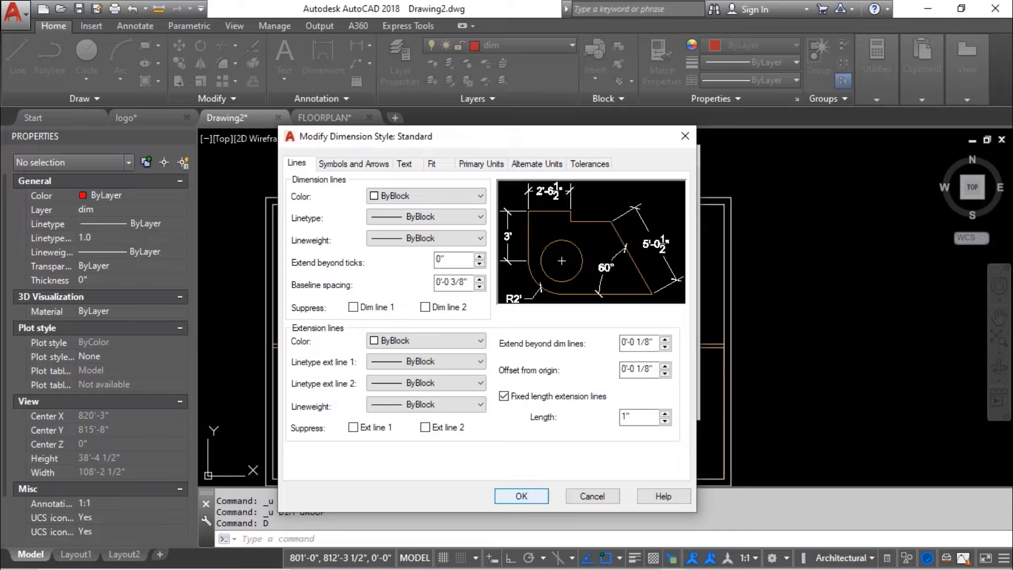
{"action": "key", "text": "Return"}
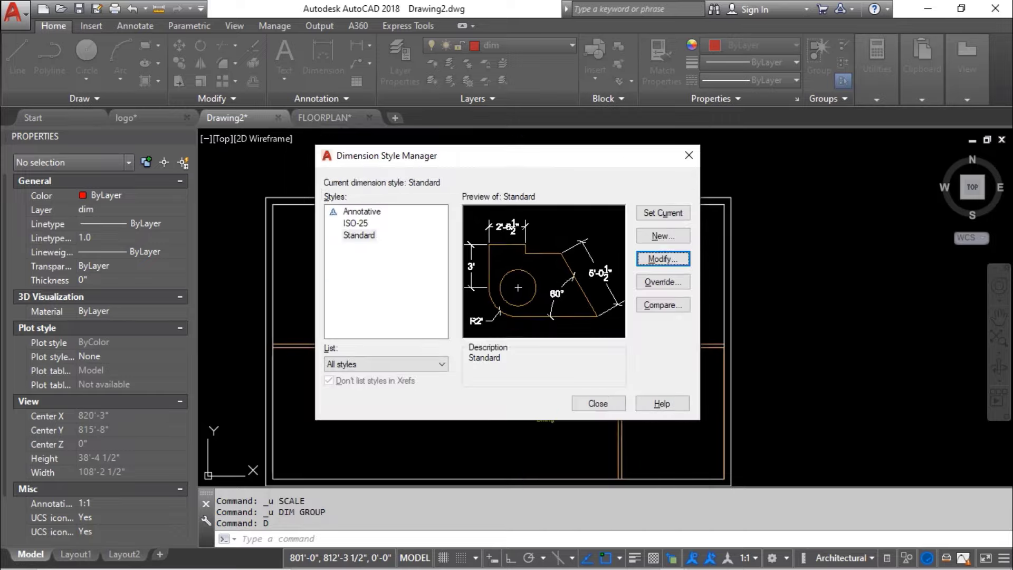
{"action": "left_click", "coordinate": [663, 212]}
{"action": "left_click", "coordinate": [598, 403]}
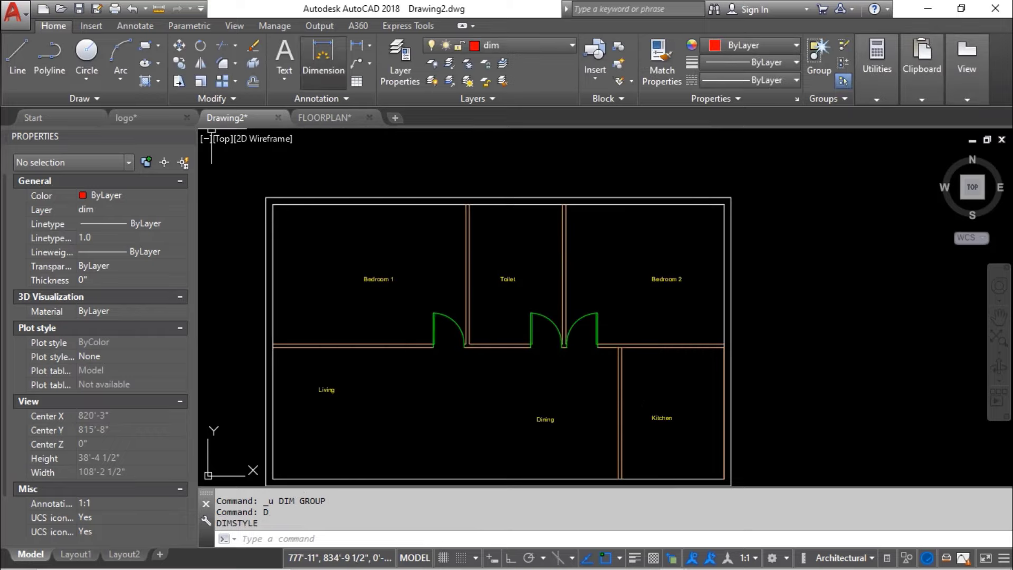
- Dimension the full length of the plan's lower outer wall, placing the dimension line just below the wall
{"action": "left_click", "coordinate": [323, 58]}
{"action": "scroll", "coordinate": [333, 283], "scroll_direction": "down", "scroll_amount": 2}
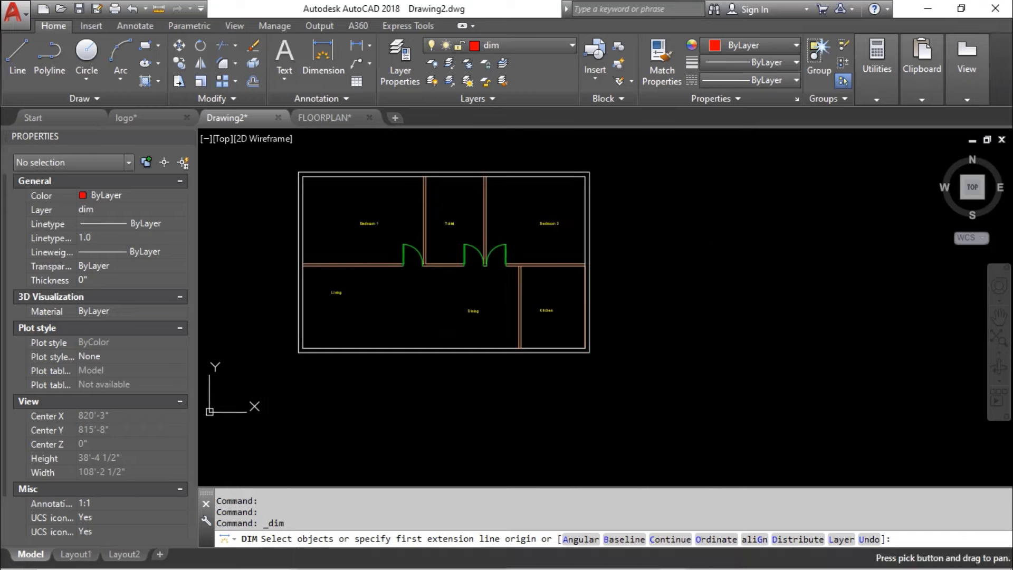
{"action": "left_click", "coordinate": [353, 351]}
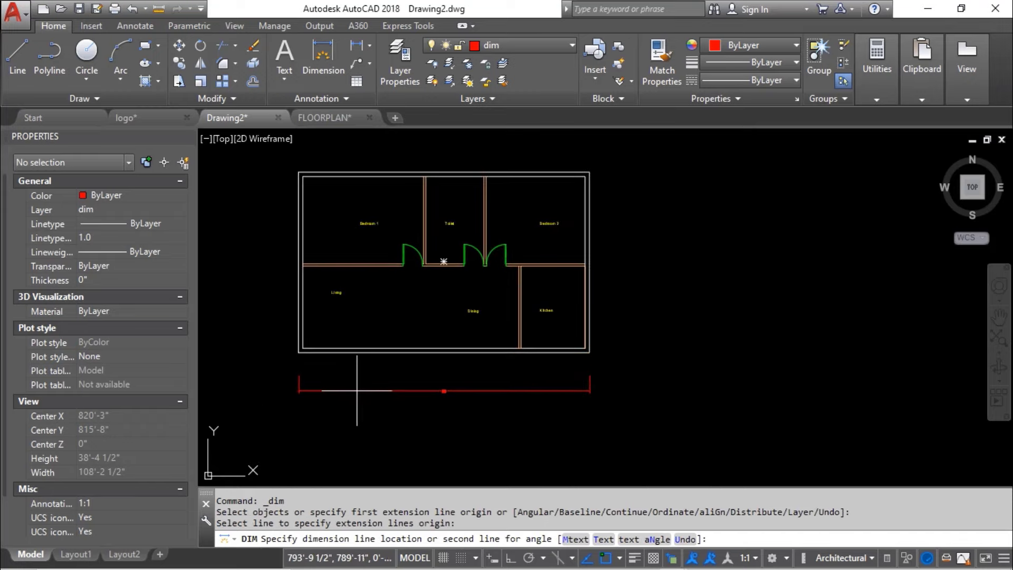
{"action": "scroll", "coordinate": [355, 379], "scroll_direction": "up", "scroll_amount": 2}
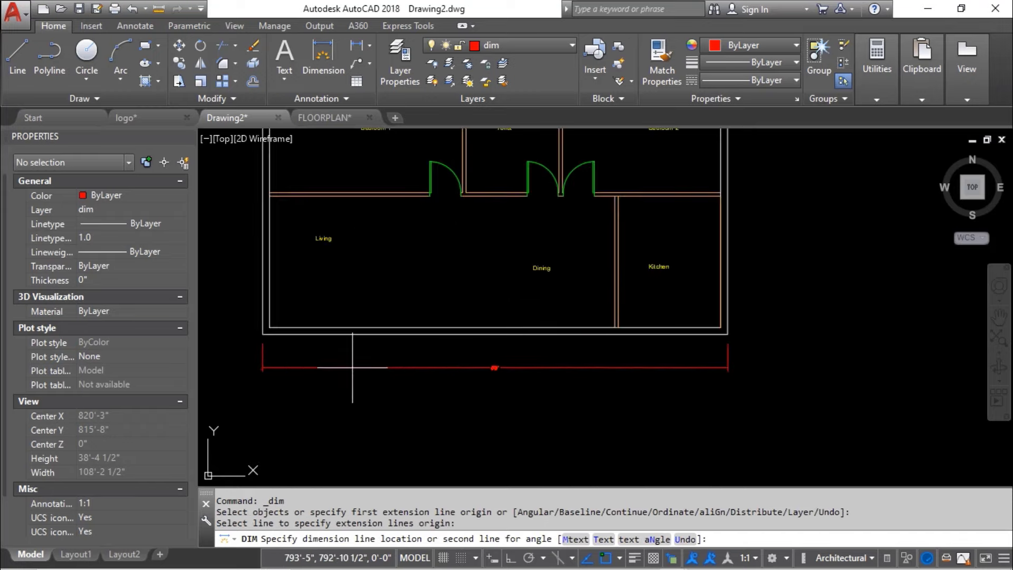
{"action": "scroll", "coordinate": [353, 368], "scroll_direction": "up", "scroll_amount": 4}
{"action": "scroll", "coordinate": [353, 368], "scroll_direction": "down", "scroll_amount": 4}
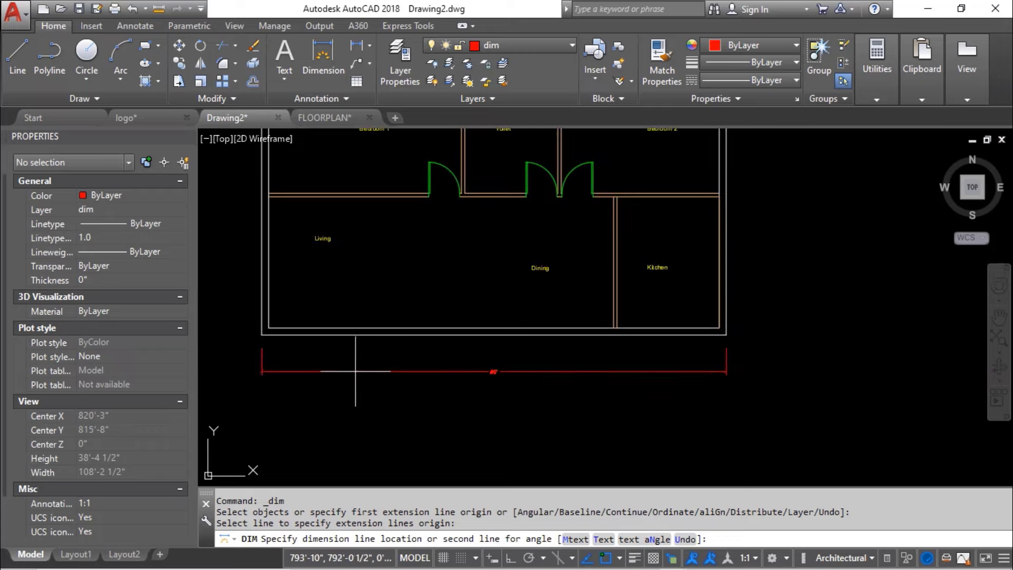
{"action": "scroll", "coordinate": [358, 368], "scroll_direction": "up", "scroll_amount": 3}
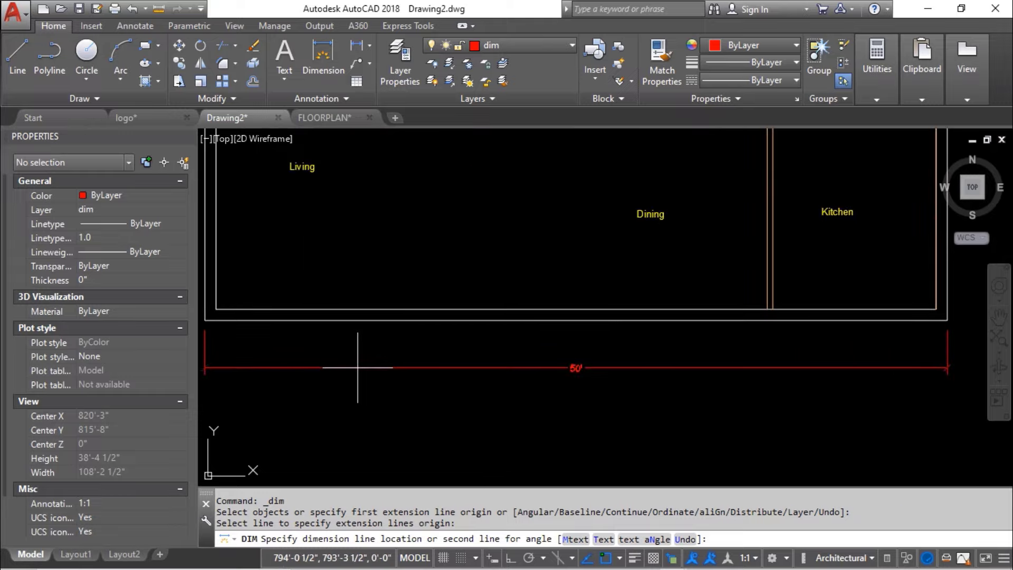
{"action": "scroll", "coordinate": [358, 368], "scroll_direction": "down", "scroll_amount": 4}
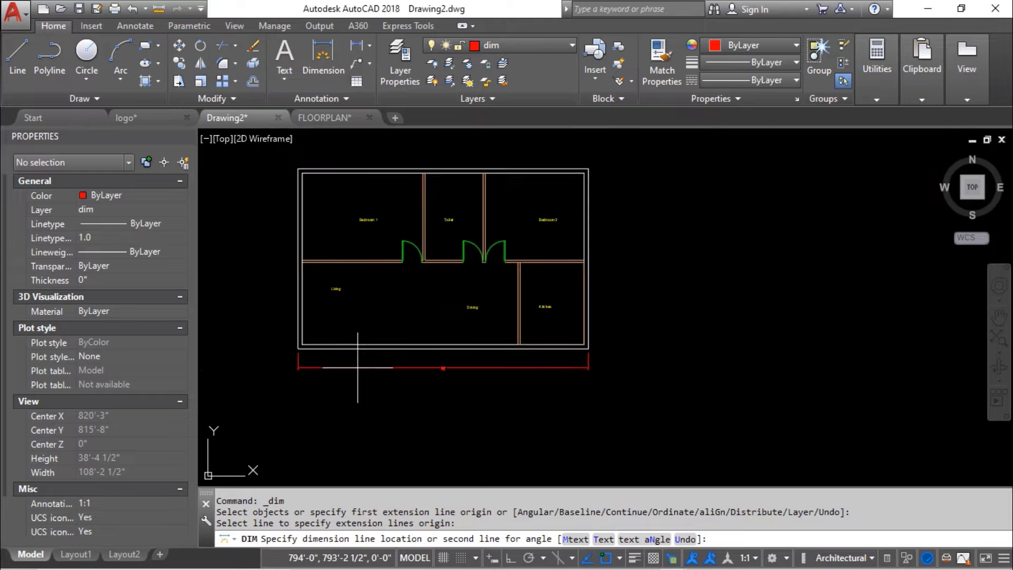
{"action": "scroll", "coordinate": [358, 368], "scroll_direction": "up", "scroll_amount": 3}
{"action": "left_click", "coordinate": [351, 362]}
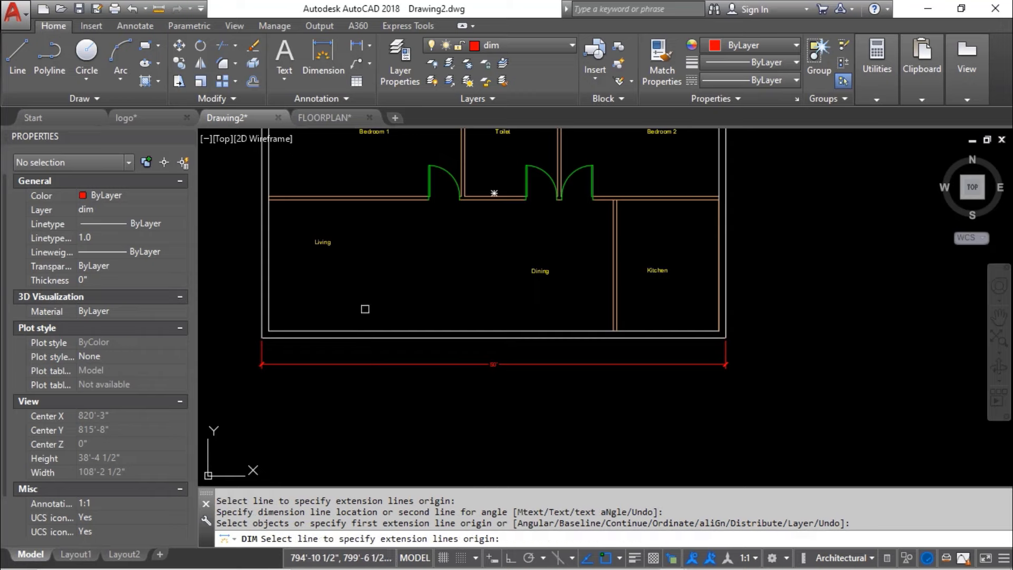
- Dimension the overall height of the floor plan along its right outer wall, placing the dimension line outside the building
{"action": "middle_click_drag", "start_coordinate": [362, 305], "coordinate": [231, 349]}
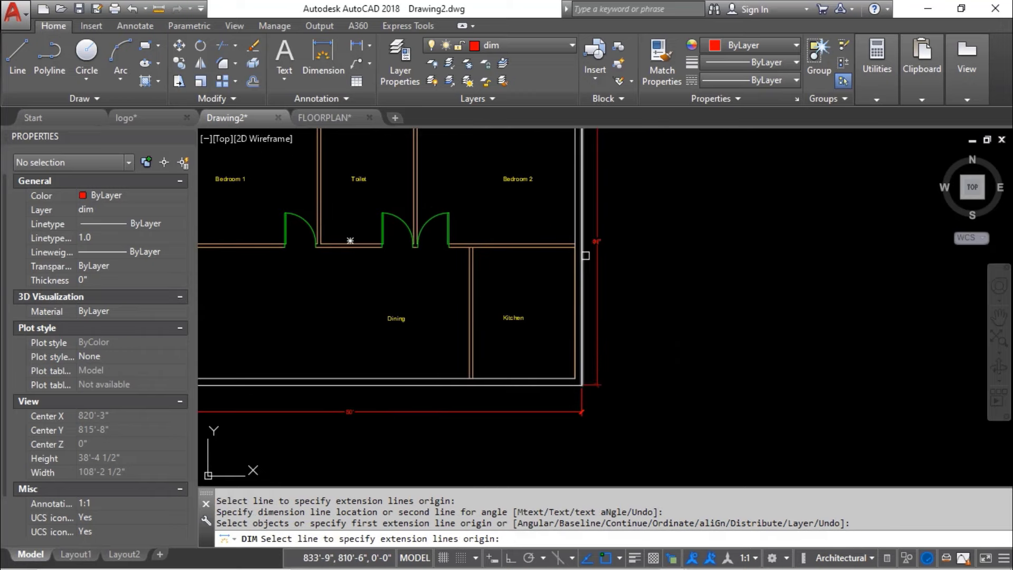
{"action": "left_click", "coordinate": [582, 245]}
{"action": "scroll", "coordinate": [612, 237], "scroll_direction": "up", "scroll_amount": 4}
{"action": "scroll", "coordinate": [612, 237], "scroll_direction": "down", "scroll_amount": 3}
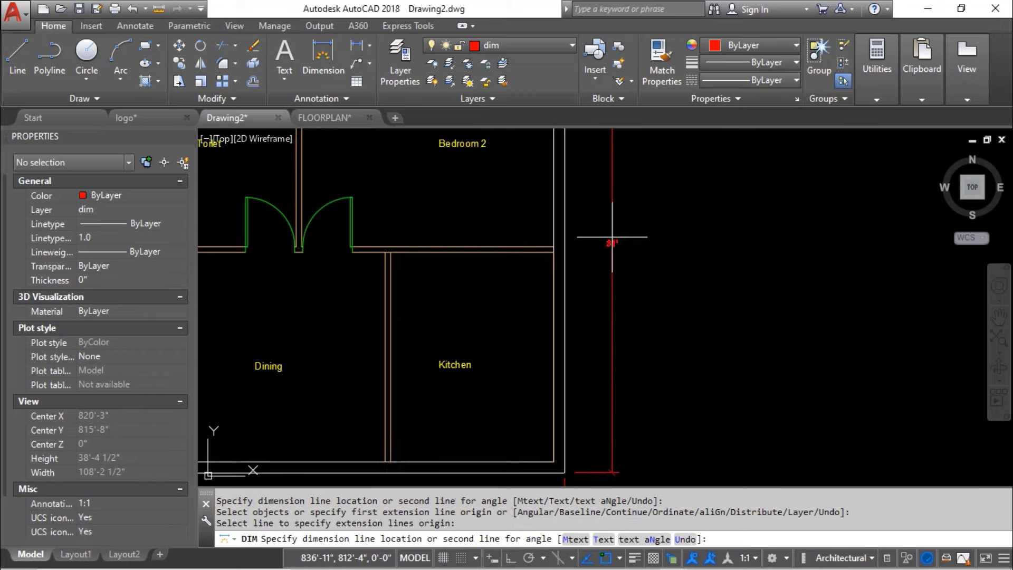
{"action": "left_click", "coordinate": [606, 266]}
- Dimension Bedroom 1's inside width between its left wall and the Toilet partition, placing the line just below the upper wall
{"action": "scroll", "coordinate": [607, 266], "scroll_direction": "down", "scroll_amount": 4}
{"action": "scroll", "coordinate": [357, 208], "scroll_direction": "up", "scroll_amount": 5}
{"action": "middle_click_drag", "start_coordinate": [357, 209], "coordinate": [421, 269]}
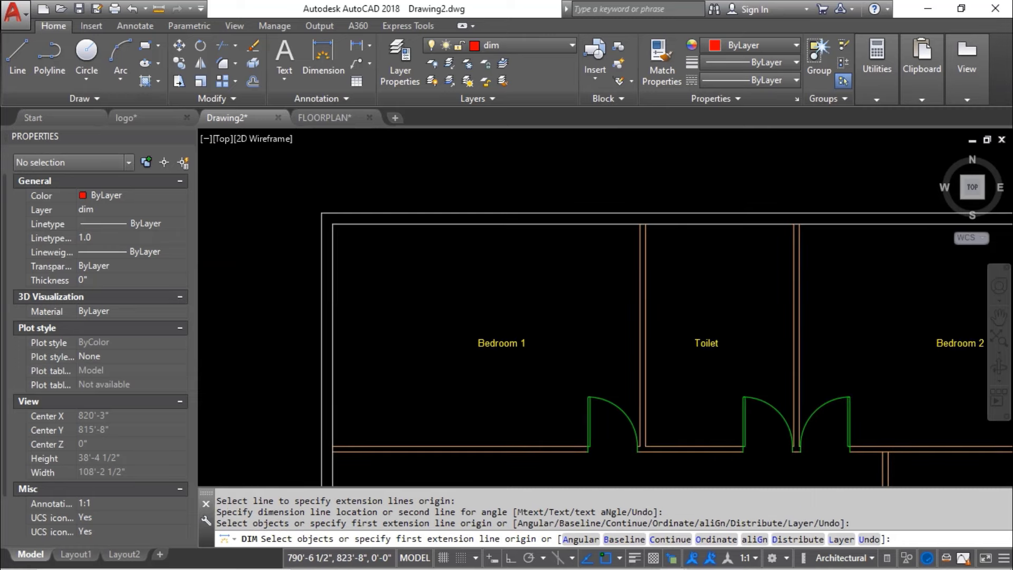
{"action": "left_click", "coordinate": [333, 261]}
{"action": "left_click", "coordinate": [334, 258]}
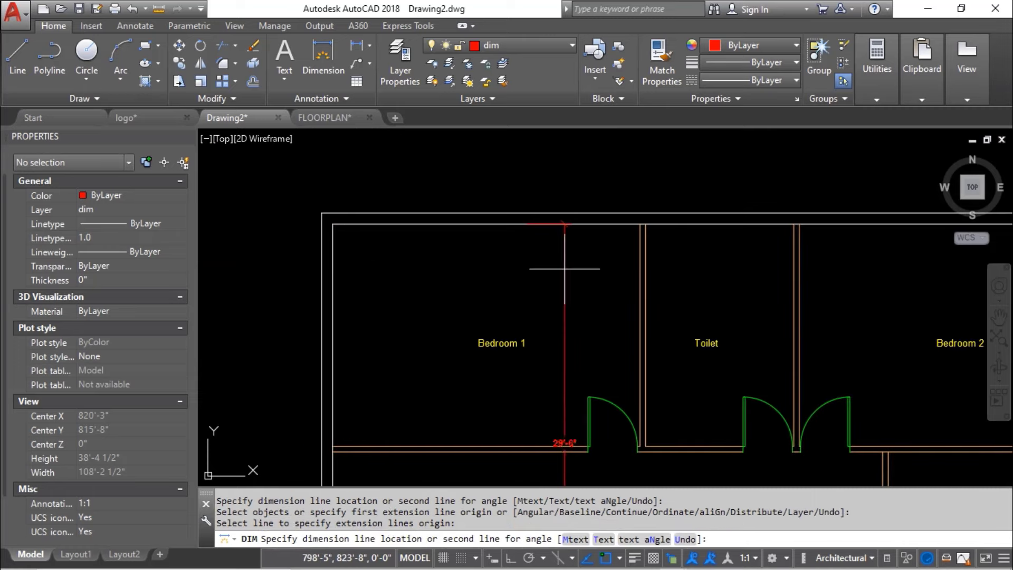
{"action": "left_click", "coordinate": [638, 267]}
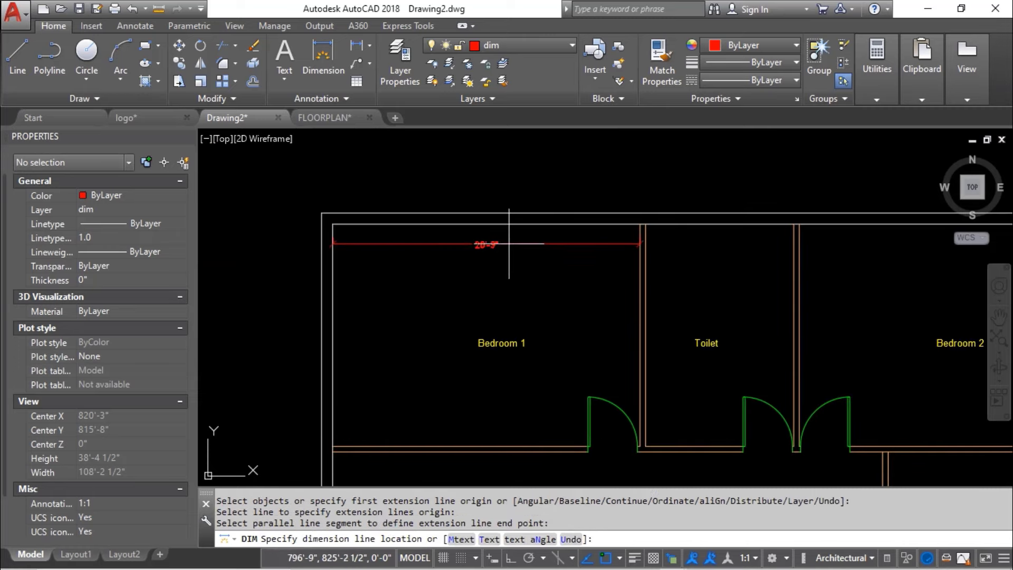
{"action": "scroll", "coordinate": [495, 239], "scroll_direction": "up", "scroll_amount": 2}
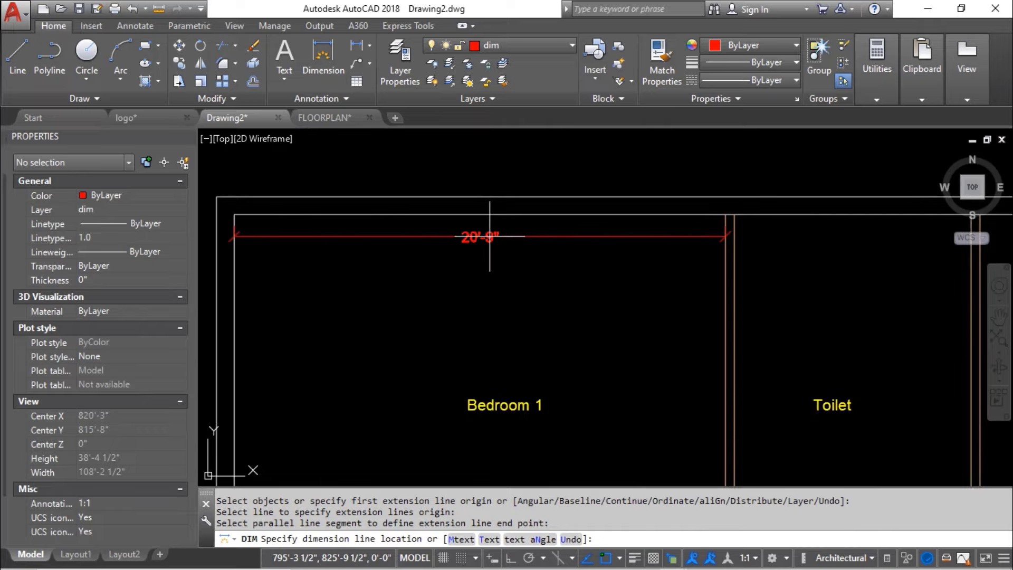
{"action": "left_click", "coordinate": [490, 237]}
{"action": "scroll", "coordinate": [425, 276], "scroll_direction": "down", "scroll_amount": 2}
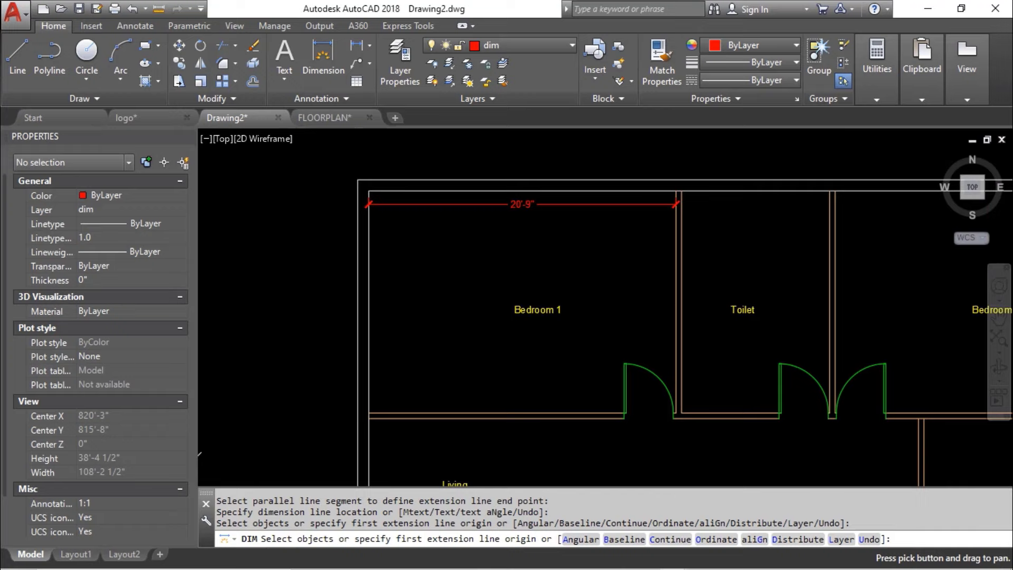
- Dimension Bedroom 1's inside depth from the upper wall to its lower partition, placing the line near the left wall
{"action": "key", "text": "Return"}
{"action": "left_click", "coordinate": [412, 191]}
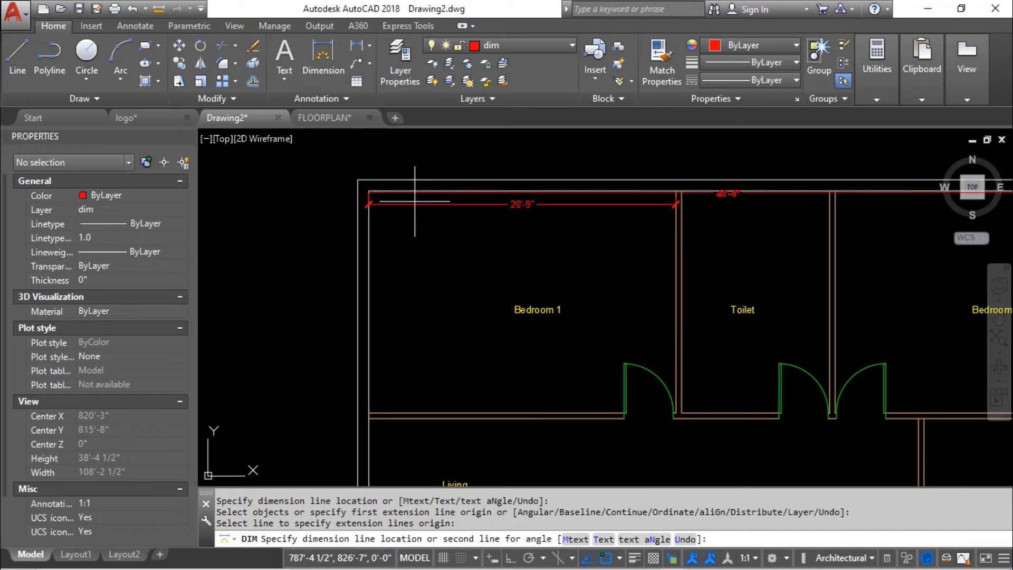
{"action": "left_click", "coordinate": [414, 413]}
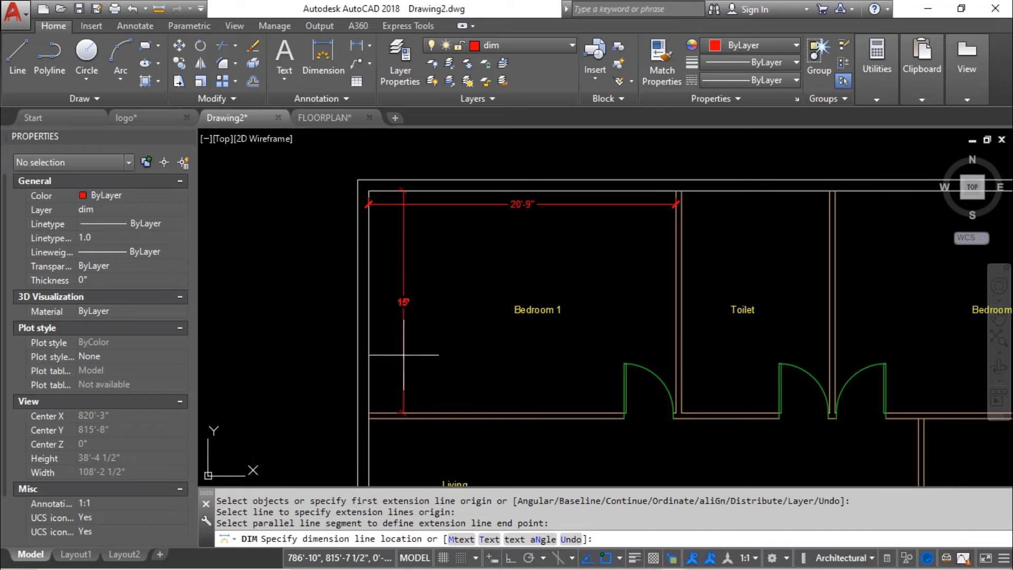
{"action": "left_click", "coordinate": [392, 331]}
- Dimension the Toilet's inside width between its two partitions, aligning the dimension line with Bedroom 1's width dimension
{"action": "scroll", "coordinate": [327, 283], "scroll_direction": "up", "scroll_amount": 2}
{"action": "scroll", "coordinate": [470, 226], "scroll_direction": "down", "scroll_amount": 5}
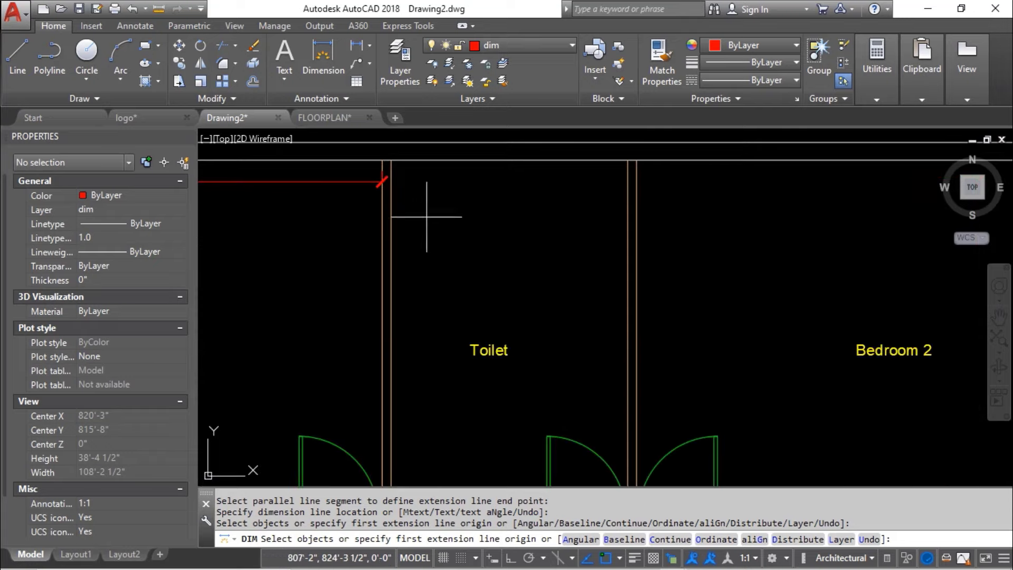
{"action": "left_click", "coordinate": [391, 159]}
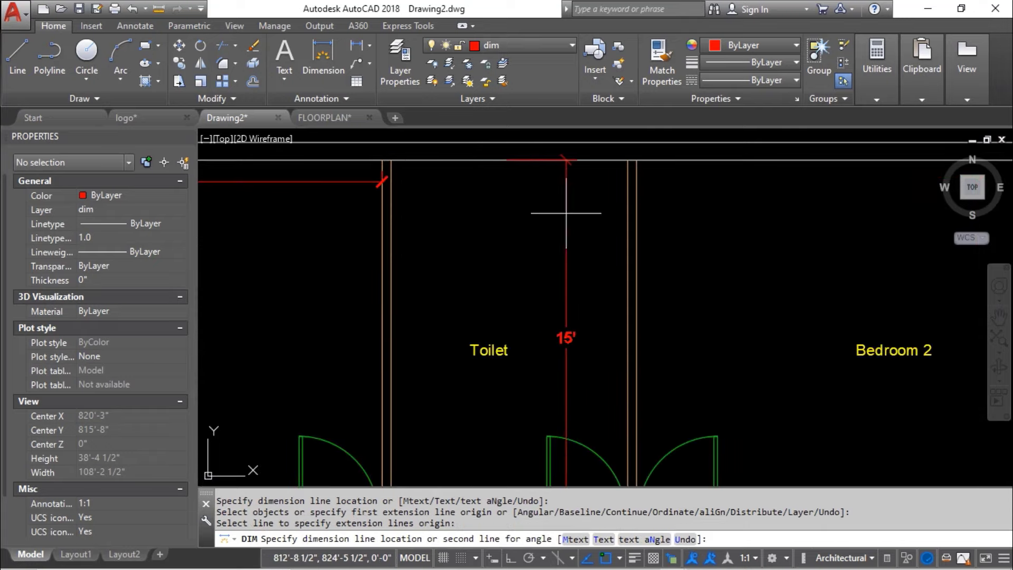
{"action": "left_click", "coordinate": [627, 216]}
{"action": "left_click", "coordinate": [628, 220]}
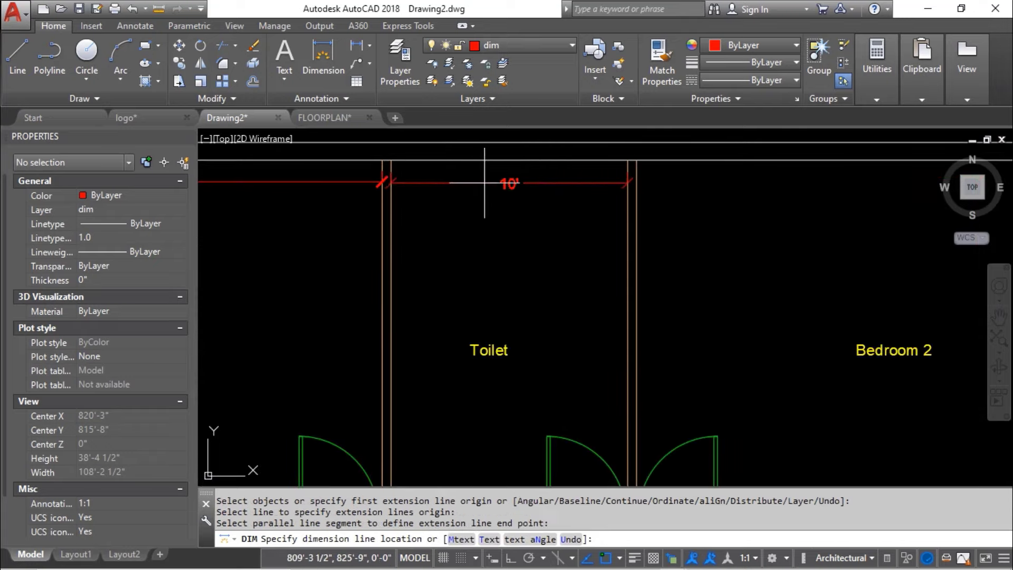
{"action": "scroll", "coordinate": [517, 185], "scroll_direction": "down", "scroll_amount": 2}
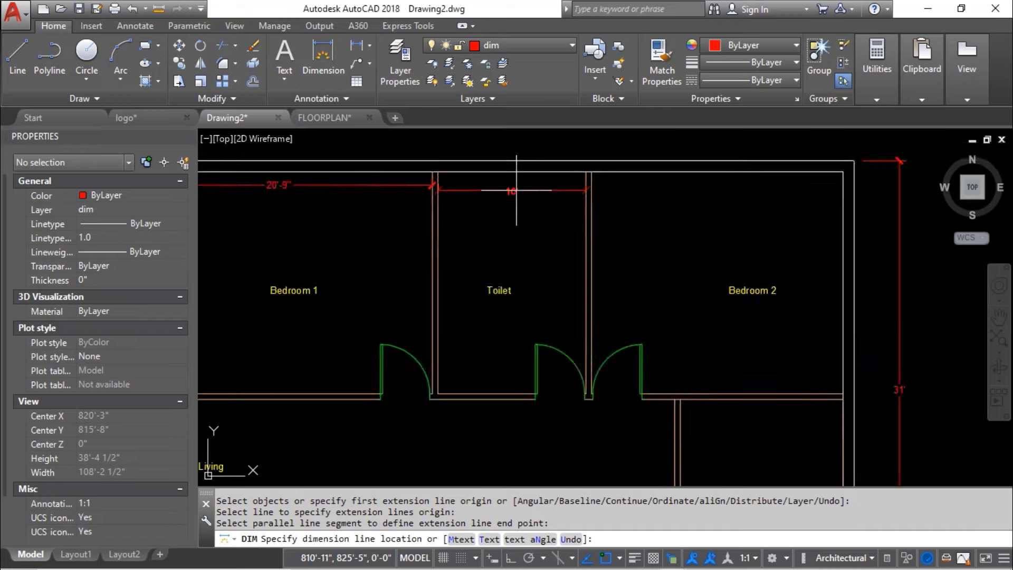
{"action": "left_click", "coordinate": [420, 185]}
{"action": "middle_click_drag", "start_coordinate": [452, 334], "coordinate": [482, 325]}
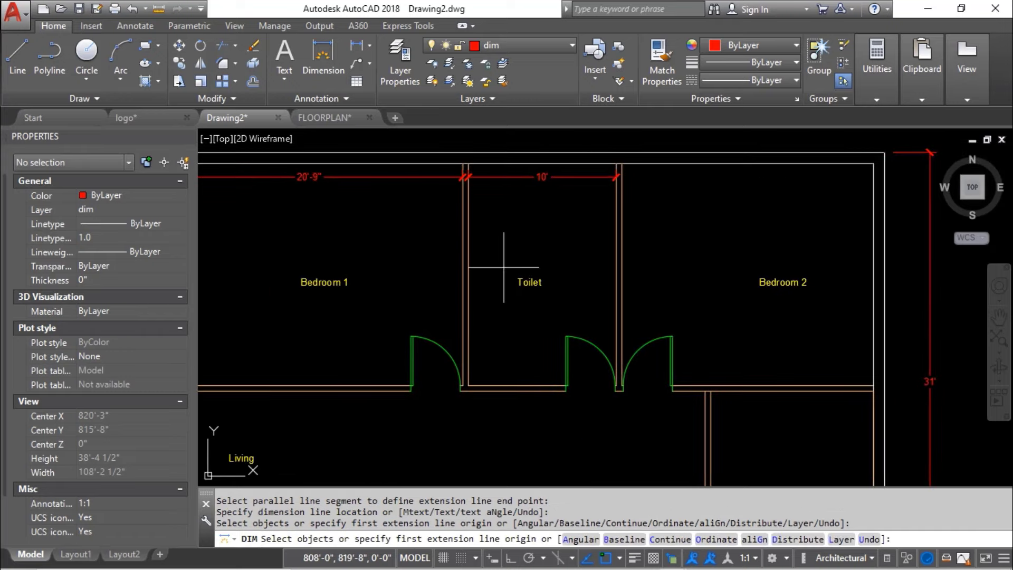
- Dimension the Toilet's inside depth from the upper wall to its lower partition, placing the line near its left partition
{"action": "left_click", "coordinate": [493, 164]}
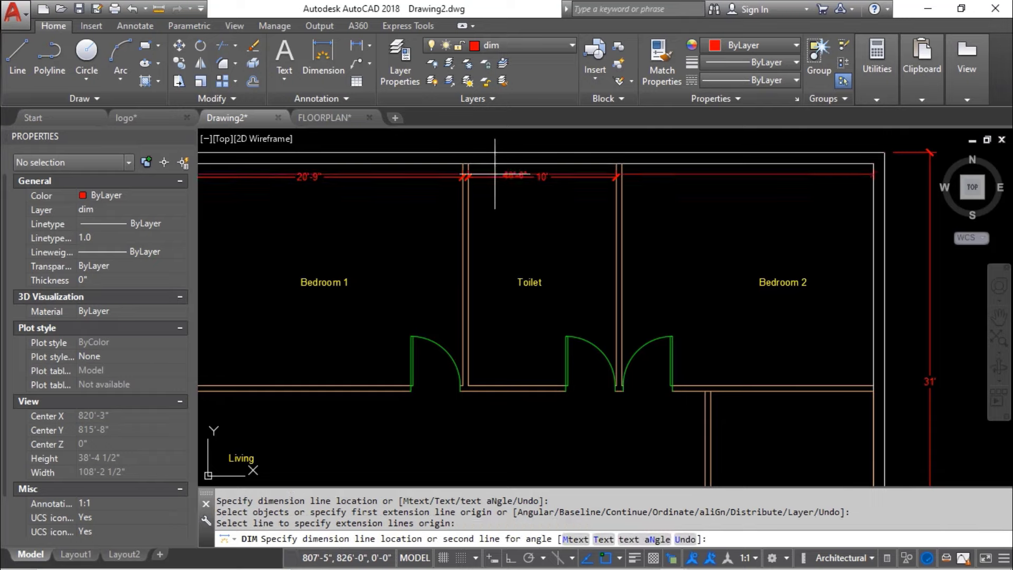
{"action": "left_click", "coordinate": [495, 385]}
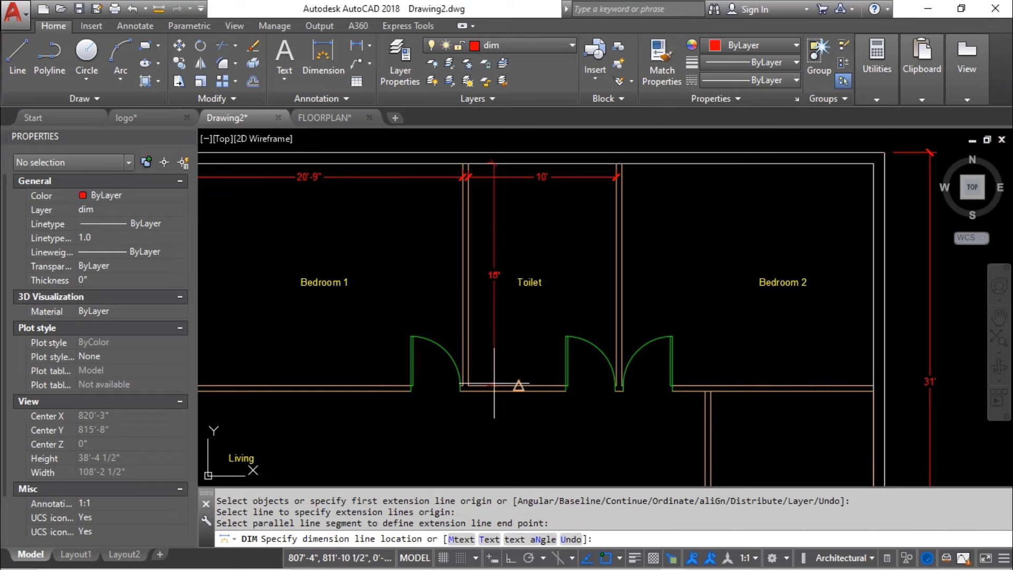
{"action": "left_click", "coordinate": [484, 364]}
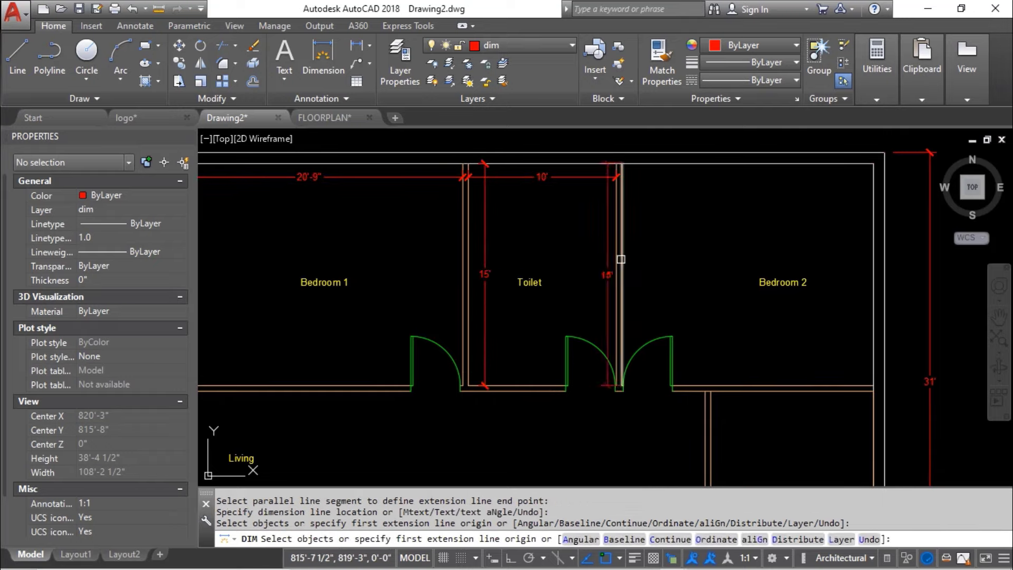
- Dimension Bedroom 2's inside depth near its right wall and its inside width just below the upper wall
{"action": "middle_click_drag", "start_coordinate": [693, 260], "coordinate": [572, 322]}
{"action": "left_click", "coordinate": [579, 226]}
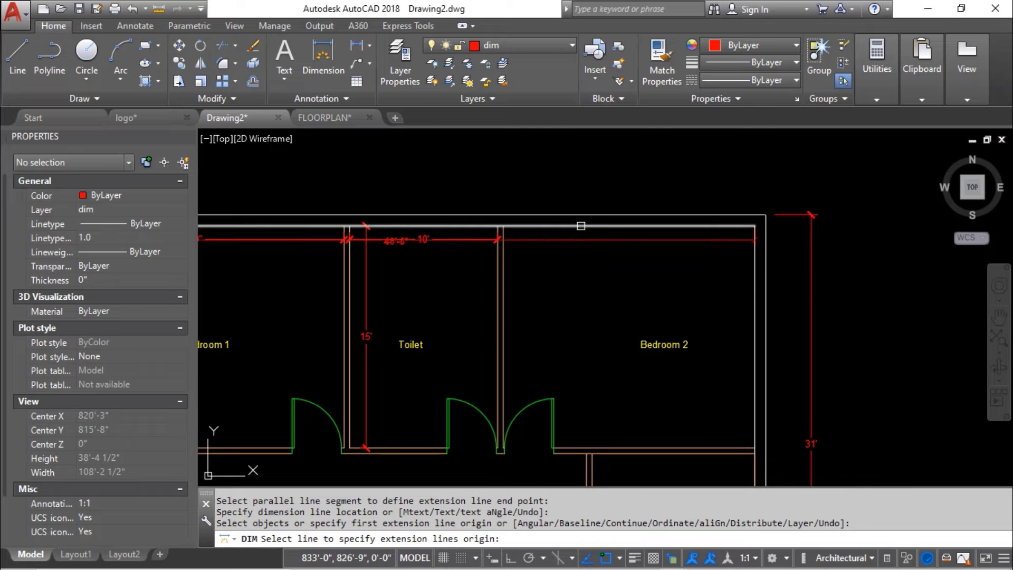
{"action": "left_click", "coordinate": [602, 448]}
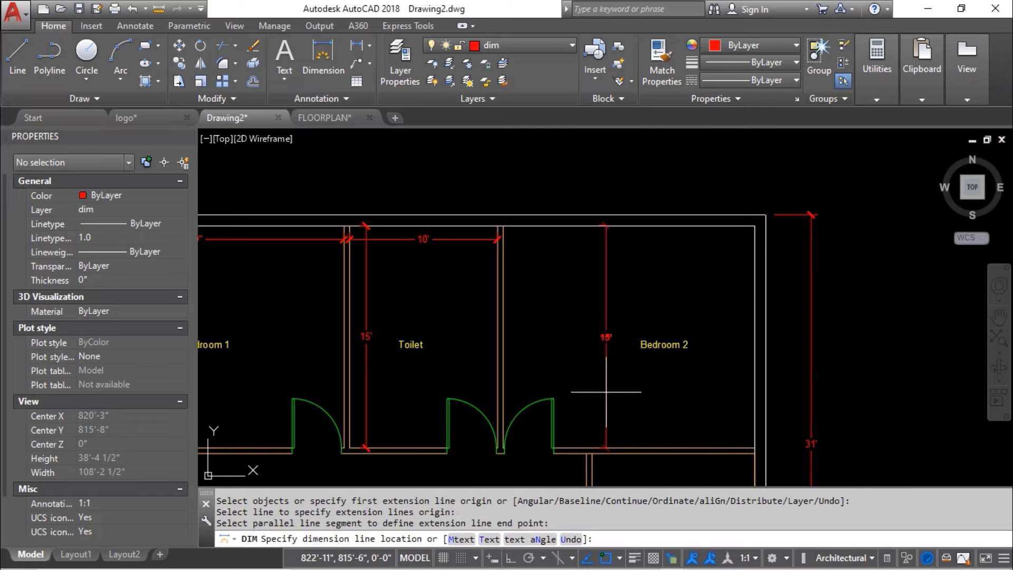
{"action": "left_click", "coordinate": [743, 369]}
{"action": "left_click", "coordinate": [504, 254]}
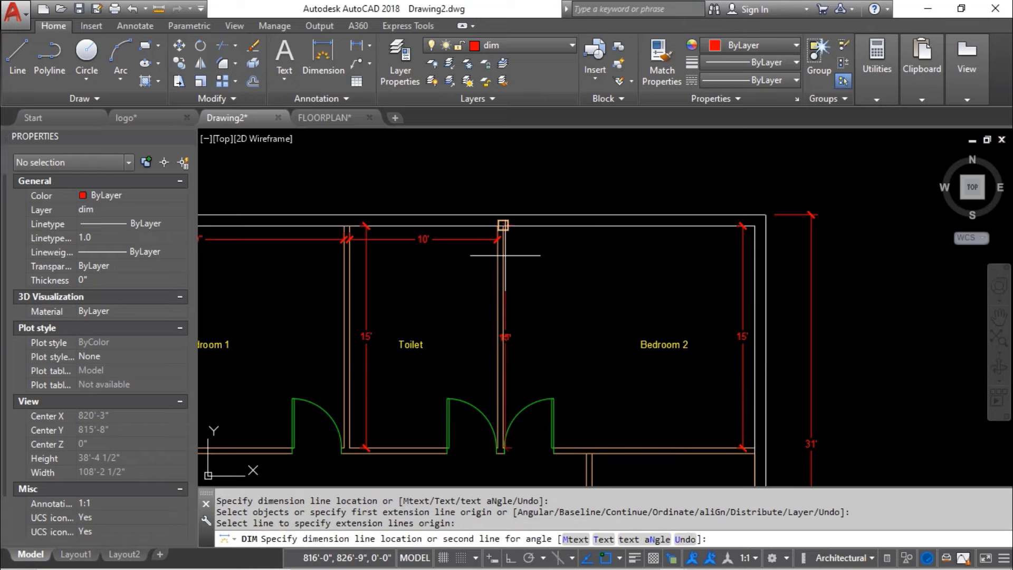
{"action": "left_click", "coordinate": [750, 257]}
{"action": "left_click", "coordinate": [749, 257]}
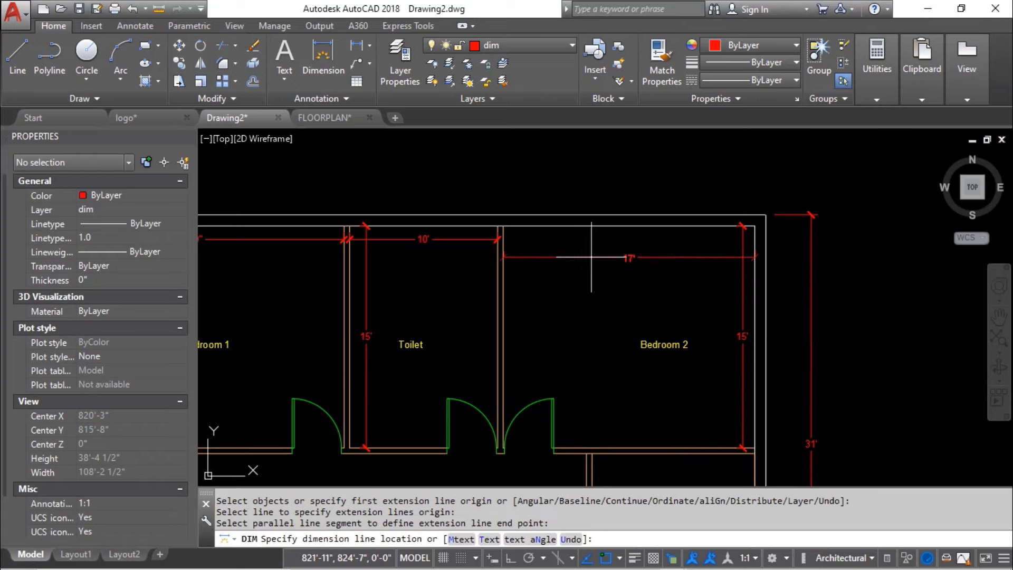
{"action": "scroll", "coordinate": [546, 295], "scroll_direction": "up", "scroll_amount": 5}
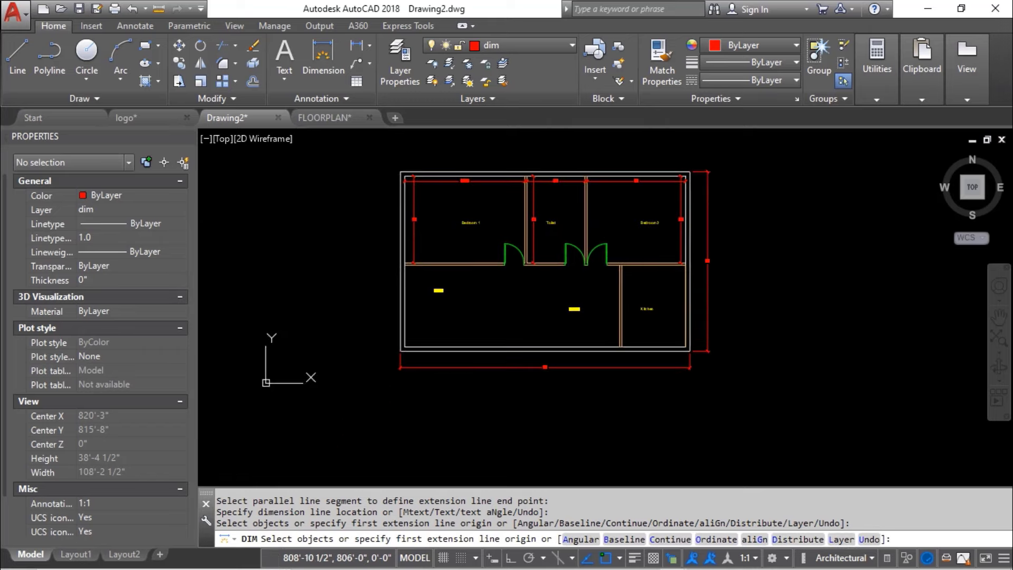
- Dimension the Kitchen's inside depth from its upper partition to the lower wall, placing the line near the right wall
{"action": "left_click", "coordinate": [601, 223]}
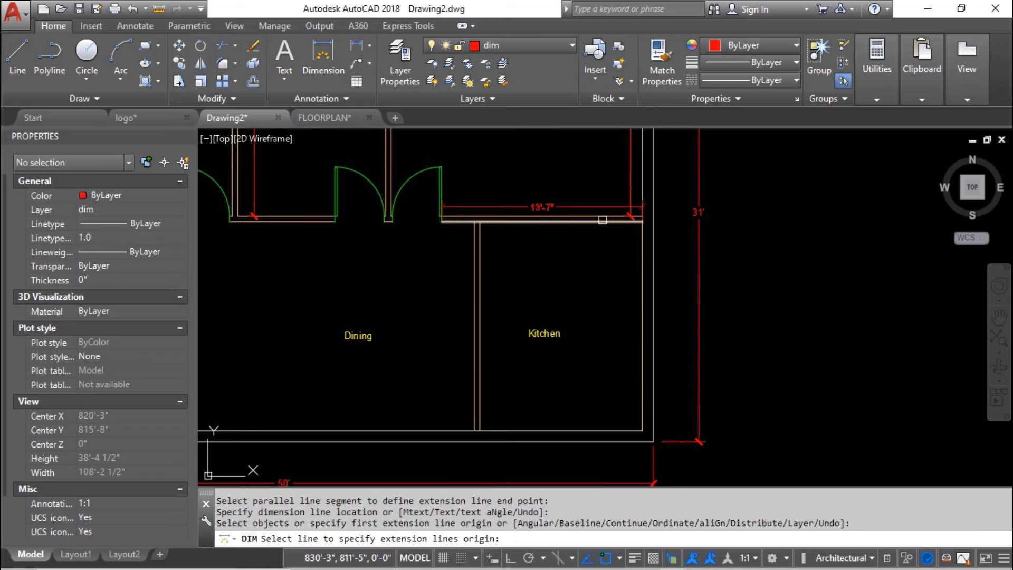
{"action": "left_click", "coordinate": [599, 427]}
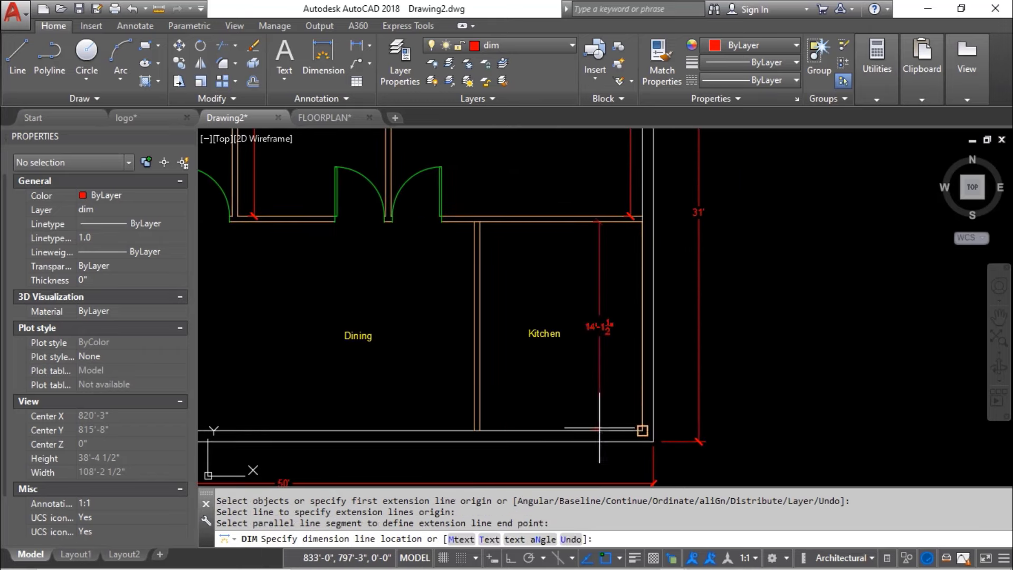
{"action": "left_click", "coordinate": [623, 358]}
- Dimension the Kitchen's inside width between its left partition and right wall, just above the lower wall, and end the command
{"action": "scroll", "coordinate": [627, 325], "scroll_direction": "up", "scroll_amount": 4}
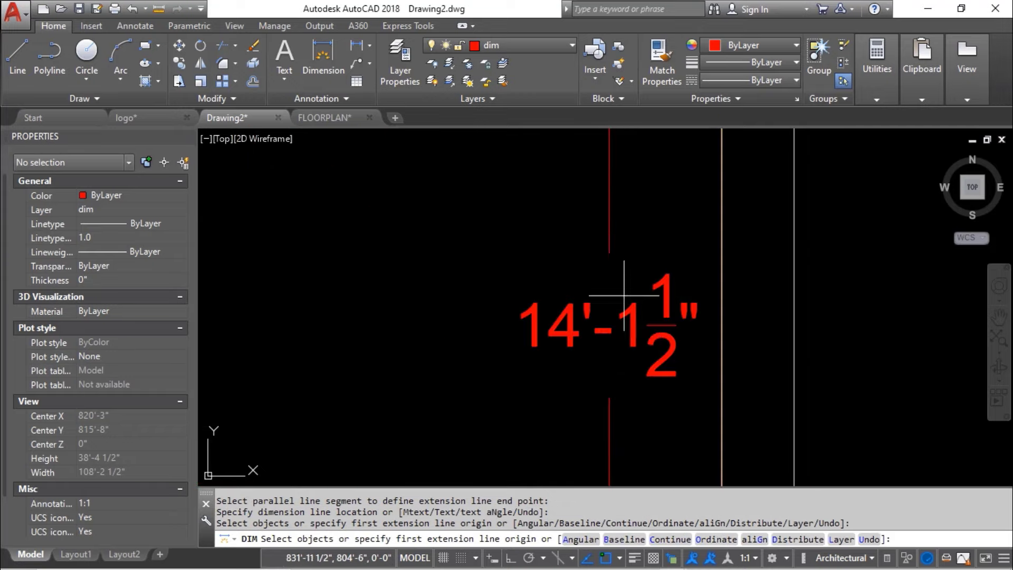
{"action": "scroll", "coordinate": [625, 333], "scroll_direction": "down", "scroll_amount": 3}
{"action": "scroll", "coordinate": [588, 349], "scroll_direction": "down", "scroll_amount": 2}
{"action": "middle_click_drag", "start_coordinate": [588, 351], "coordinate": [603, 295]}
{"action": "scroll", "coordinate": [583, 315], "scroll_direction": "up", "scroll_amount": 2}
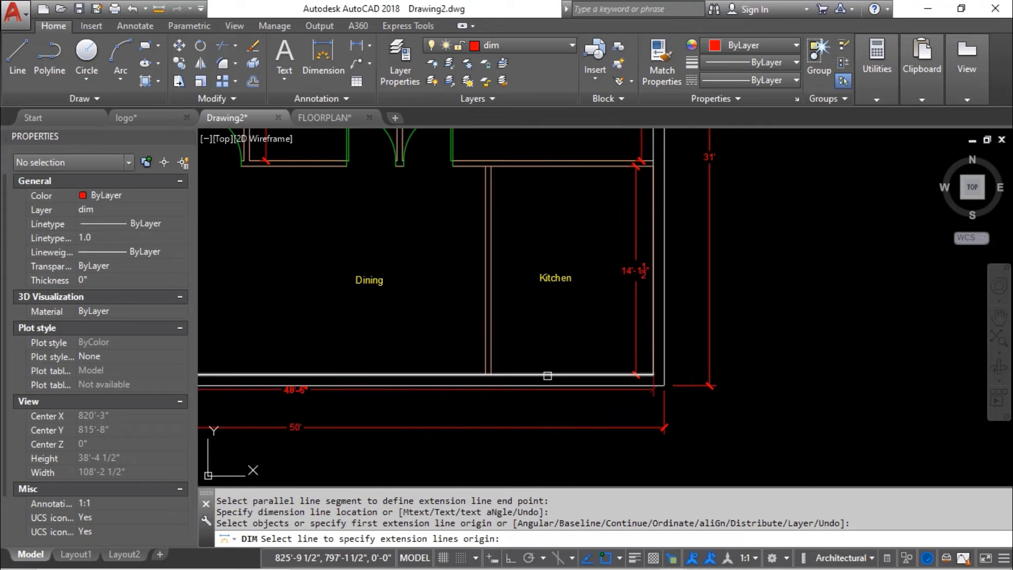
{"action": "left_click", "coordinate": [491, 332]}
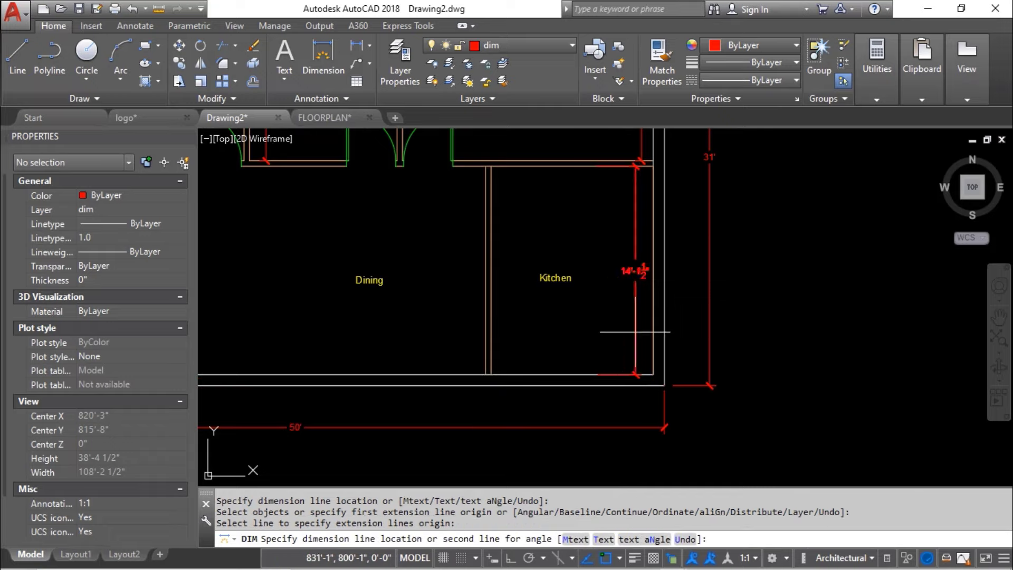
{"action": "left_click", "coordinate": [652, 333]}
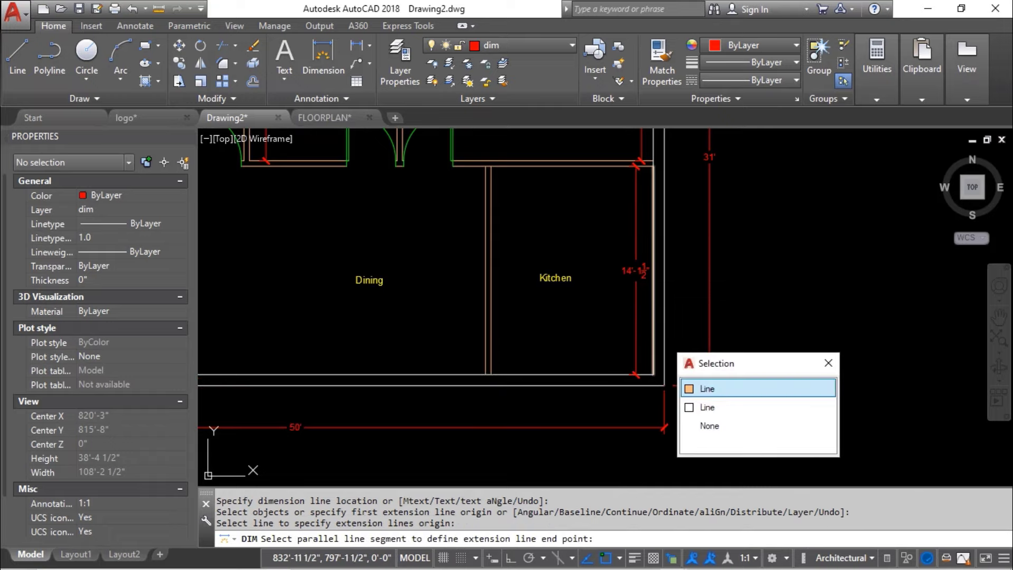
{"action": "left_click", "coordinate": [709, 388]}
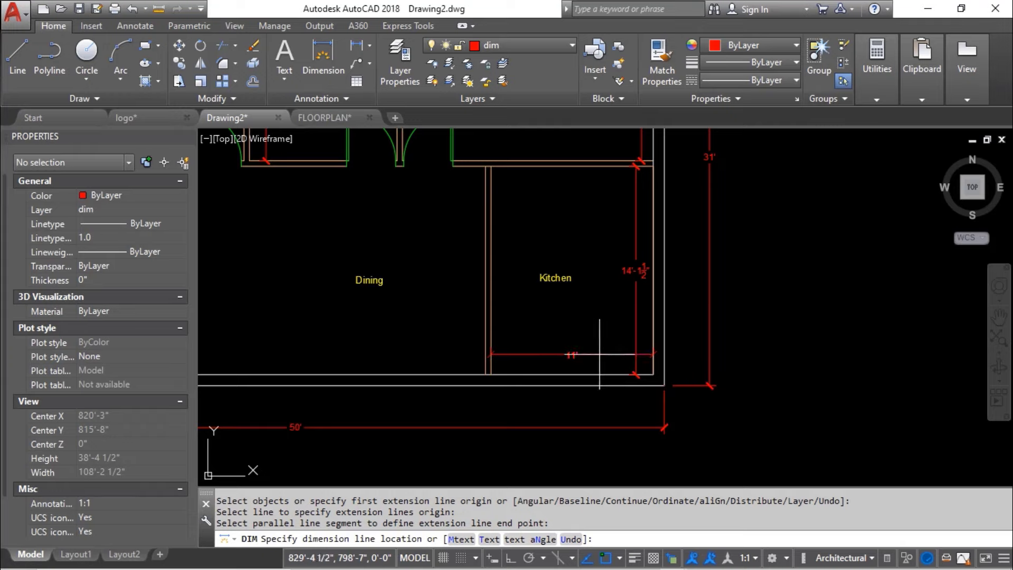
{"action": "left_click", "coordinate": [570, 352]}
{"action": "scroll", "coordinate": [605, 305], "scroll_direction": "down", "scroll_amount": 4}
{"action": "middle_click_drag", "start_coordinate": [605, 305], "coordinate": [674, 320]}
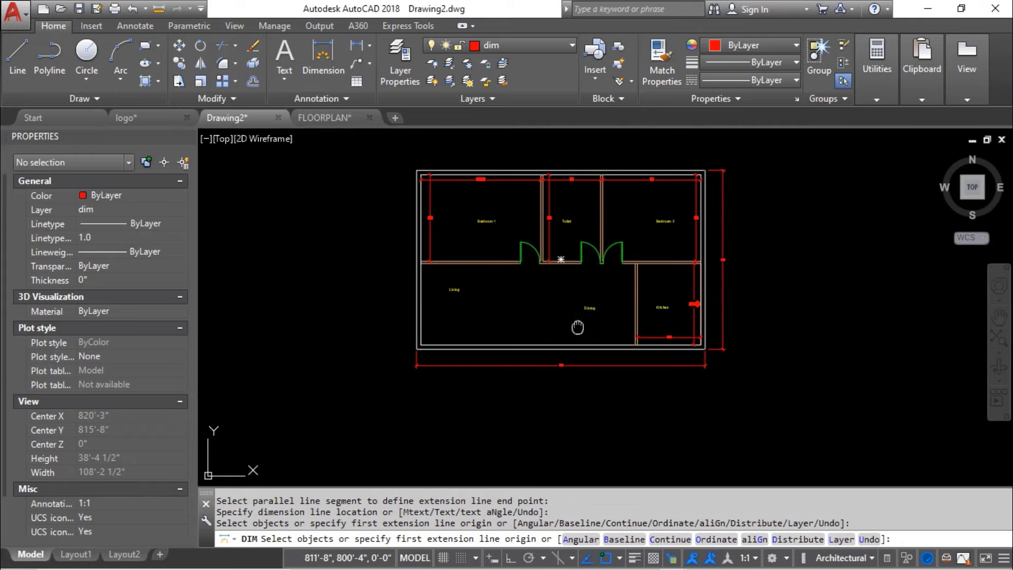
{"action": "middle_click_drag", "start_coordinate": [577, 328], "coordinate": [553, 366]}
{"action": "key", "text": "Escape"}
{"action": "key", "text": "Escape"}
- Dimension the length of Bedroom 2's door leaf, placing the dimension line to the right of the door
{"action": "scroll", "coordinate": [603, 284], "scroll_direction": "up", "scroll_amount": 3}
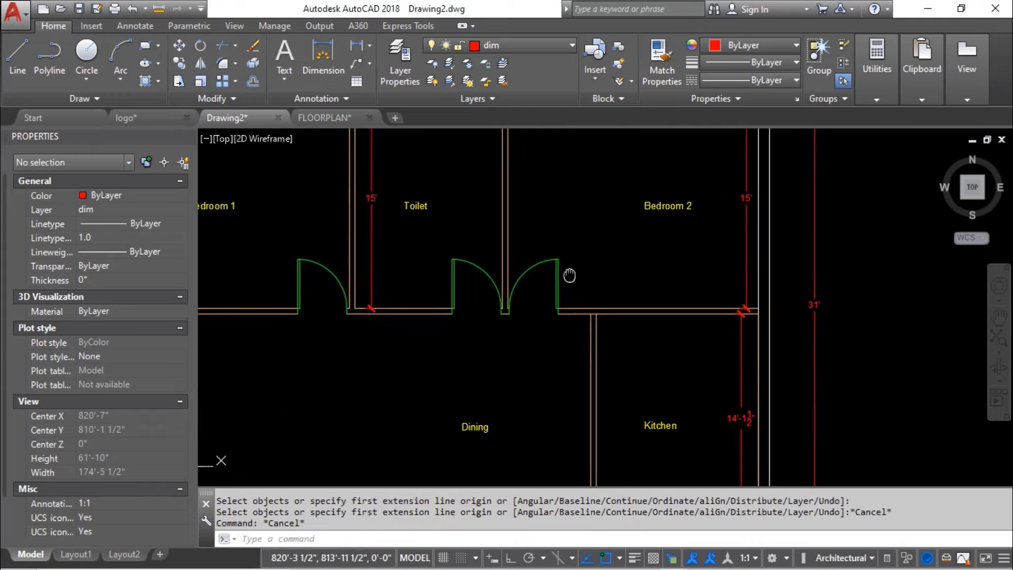
{"action": "key", "text": "Return"}
{"action": "scroll", "coordinate": [559, 275], "scroll_direction": "up", "scroll_amount": 5}
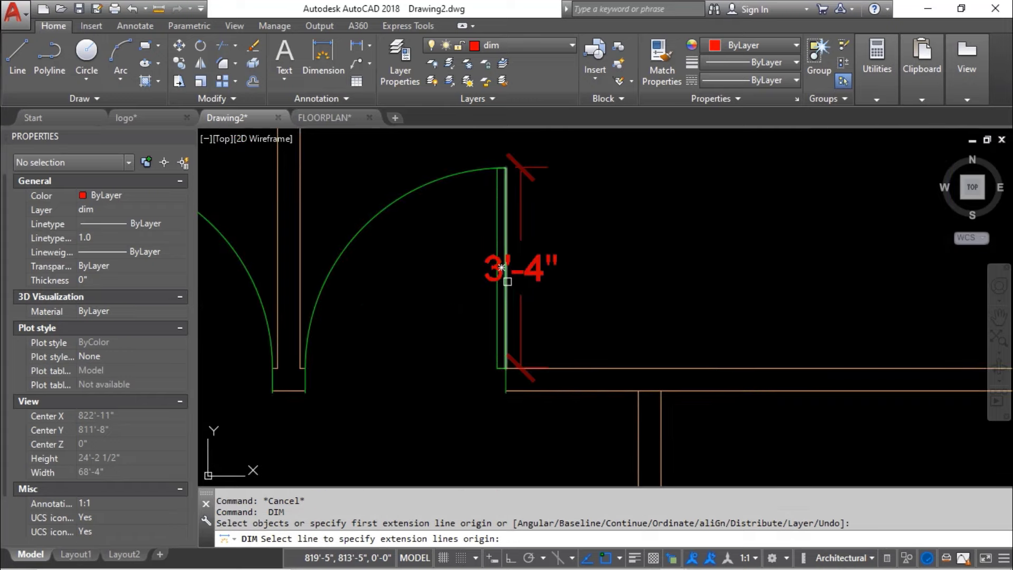
{"action": "left_click", "coordinate": [505, 274]}
{"action": "left_click", "coordinate": [557, 308]}
- Dimension the lower outer wall's thickness at the plan's lower-left corner, placing the dimension line outside, to the left of the wall
{"action": "scroll", "coordinate": [557, 308], "scroll_direction": "down", "scroll_amount": 5}
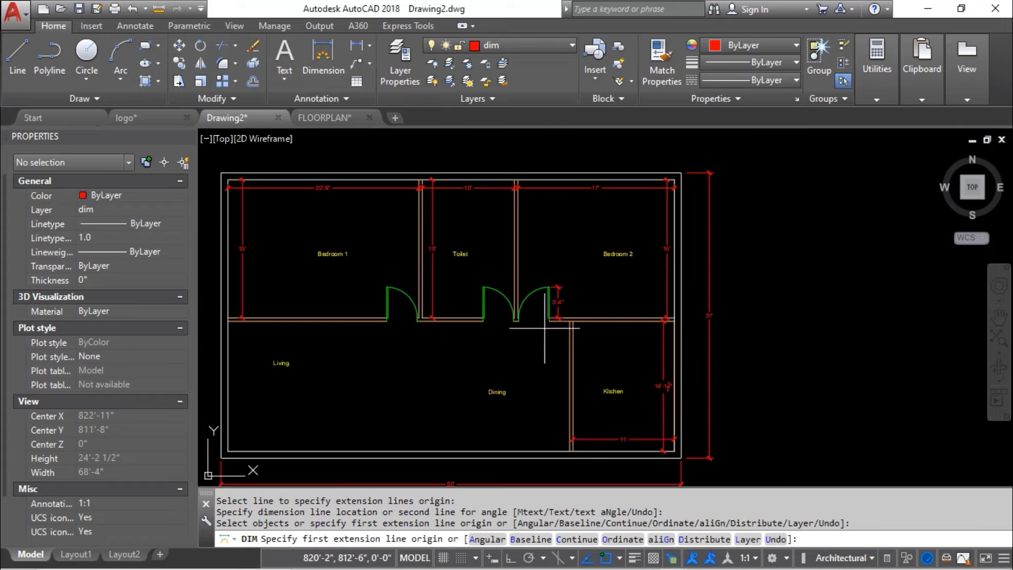
{"action": "scroll", "coordinate": [554, 310], "scroll_direction": "up", "scroll_amount": 1}
{"action": "scroll", "coordinate": [551, 312], "scroll_direction": "down", "scroll_amount": 1}
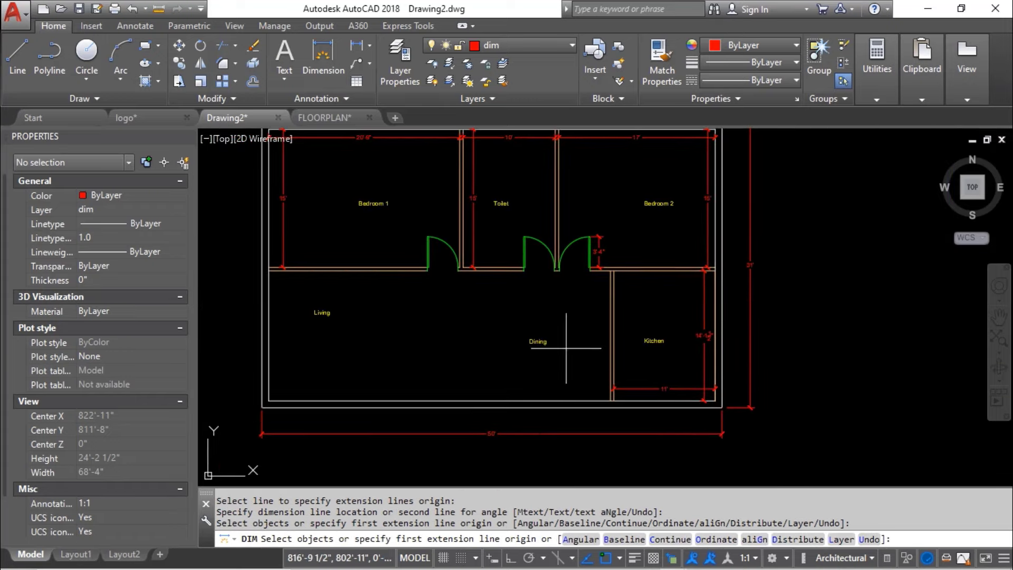
{"action": "middle_click_drag", "start_coordinate": [566, 348], "coordinate": [624, 299]}
{"action": "scroll", "coordinate": [348, 334], "scroll_direction": "up", "scroll_amount": 5}
{"action": "key", "text": "Return"}
{"action": "middle_click_drag", "start_coordinate": [330, 353], "coordinate": [484, 198]}
{"action": "key", "text": "Return"}
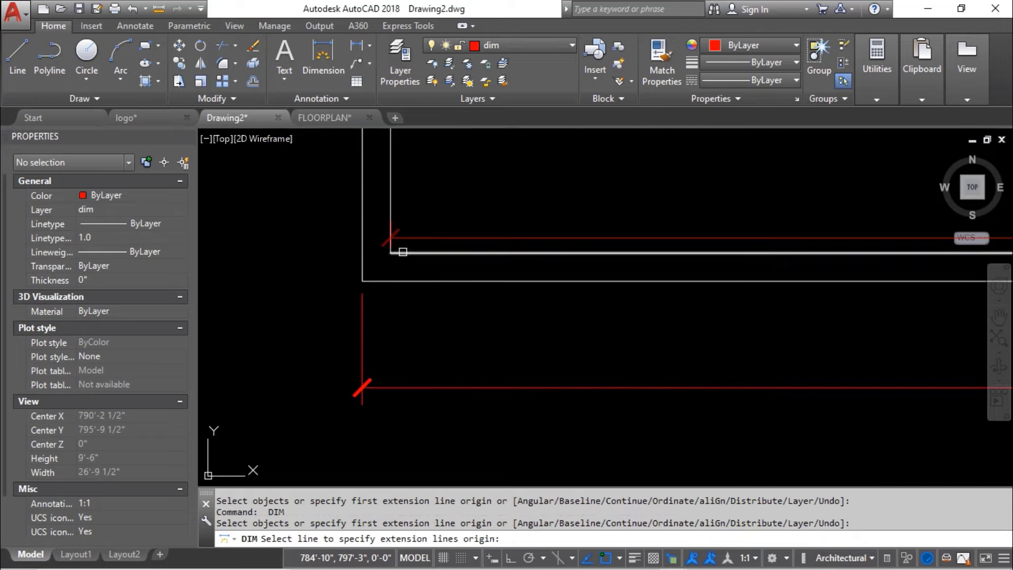
{"action": "left_click", "coordinate": [442, 253]}
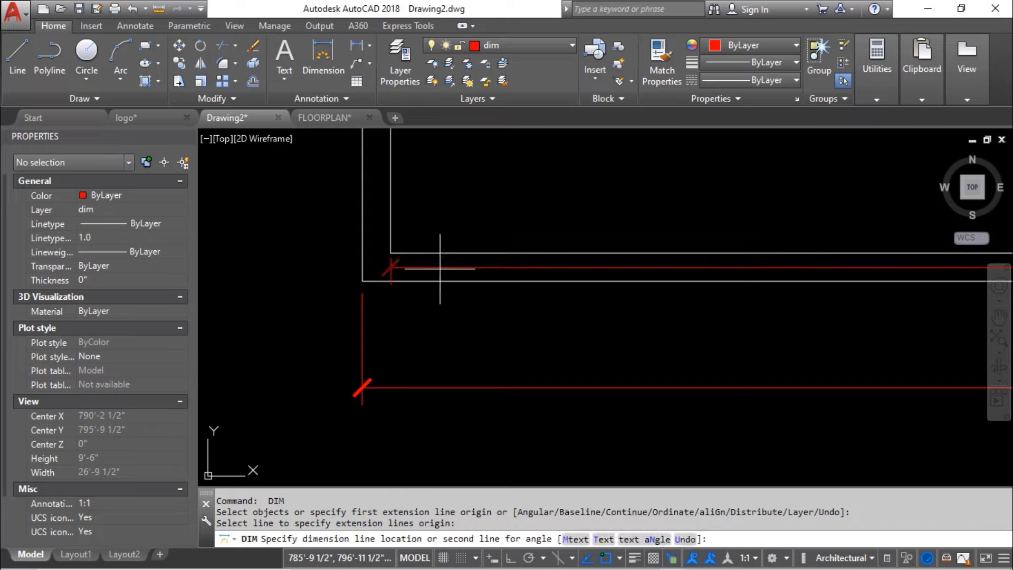
{"action": "left_click", "coordinate": [424, 280]}
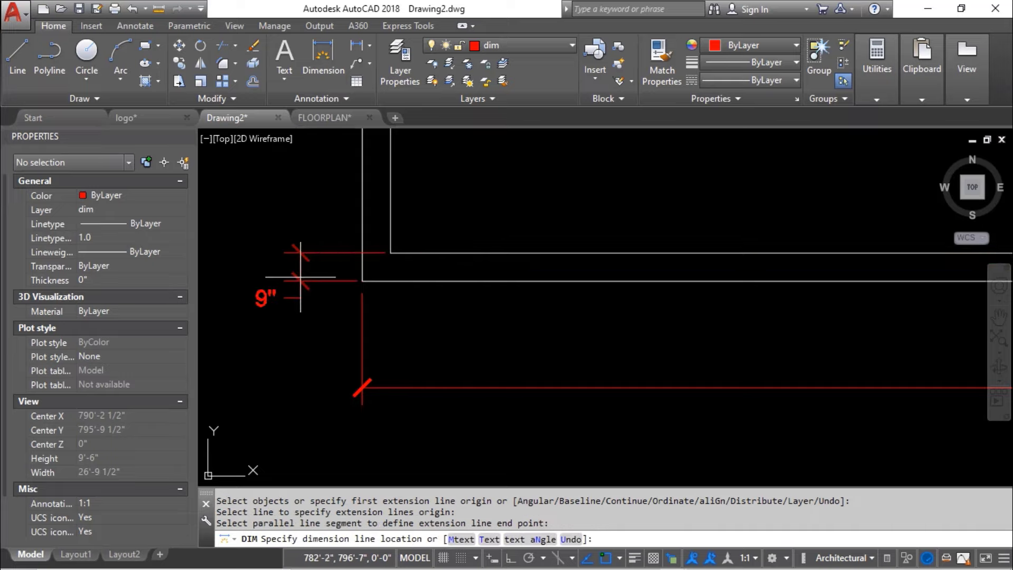
{"action": "left_click", "coordinate": [328, 278]}
- Dimension the thickness of the partition between Bedroom 1 and Living, placing it outside the left outer wall, and end the command
{"action": "scroll", "coordinate": [328, 278], "scroll_direction": "down", "scroll_amount": 8}
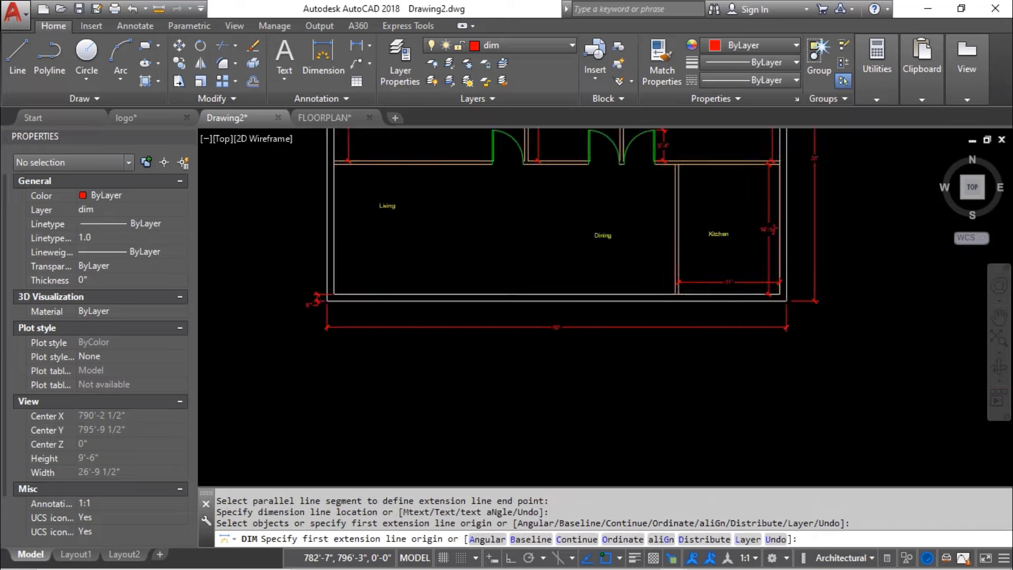
{"action": "middle_click_drag", "start_coordinate": [392, 253], "coordinate": [395, 266]}
{"action": "scroll", "coordinate": [395, 266], "scroll_direction": "up", "scroll_amount": 12}
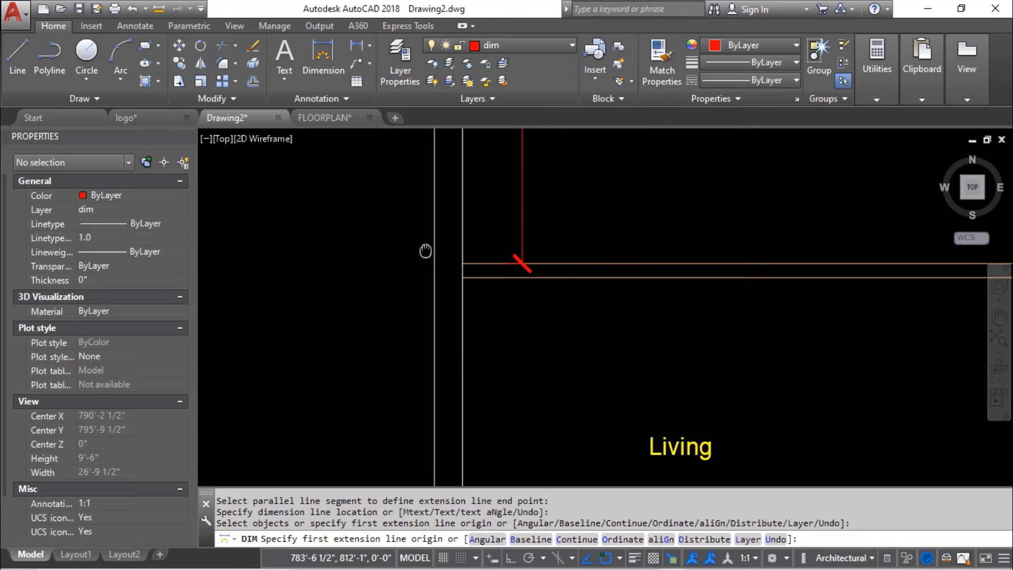
{"action": "key", "text": "Return"}
{"action": "key", "text": "Return"}
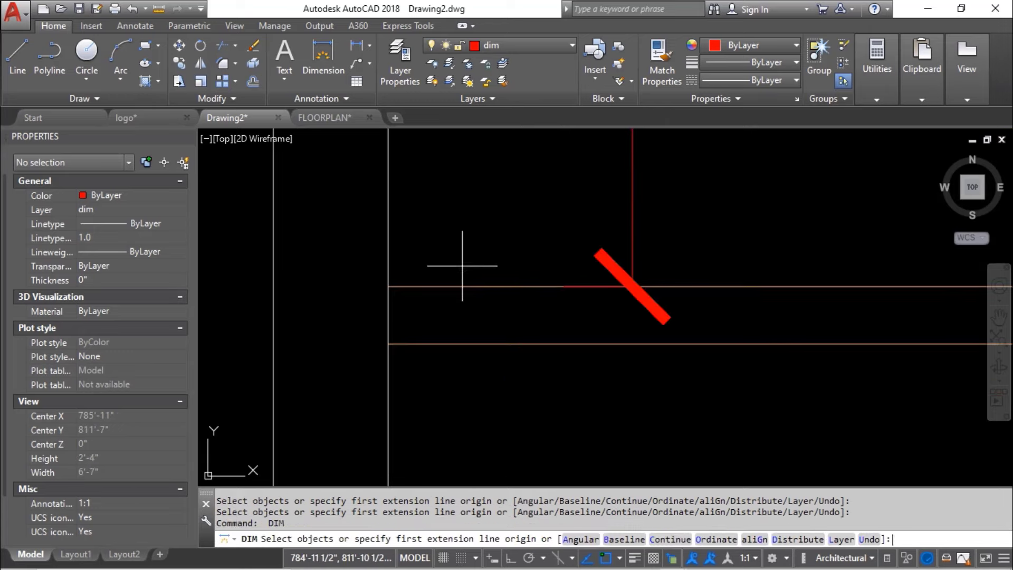
{"action": "key", "text": "Return"}
{"action": "left_click", "coordinate": [454, 287]}
{"action": "left_click", "coordinate": [450, 338]}
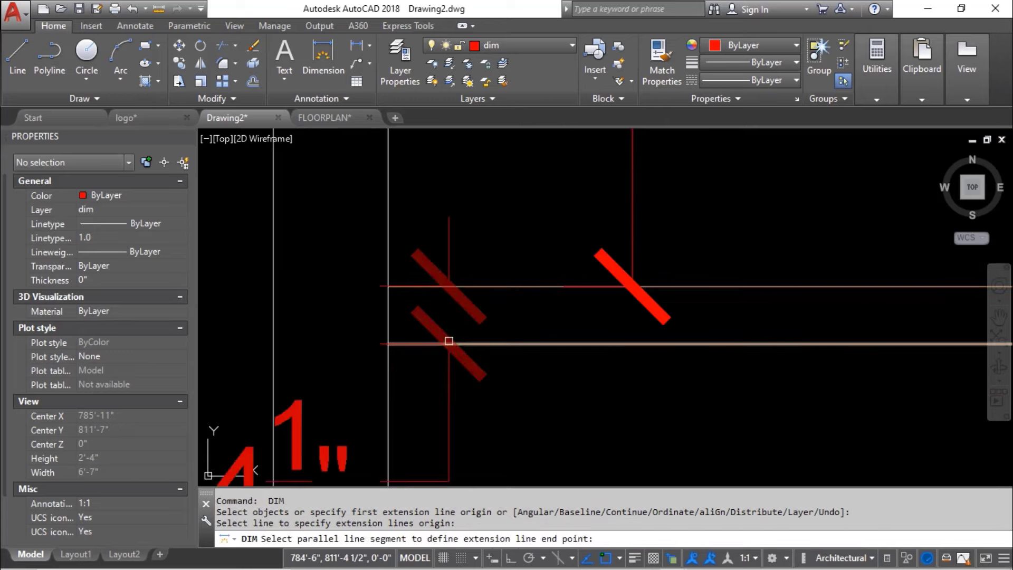
{"action": "scroll", "coordinate": [448, 339], "scroll_direction": "down", "scroll_amount": 9}
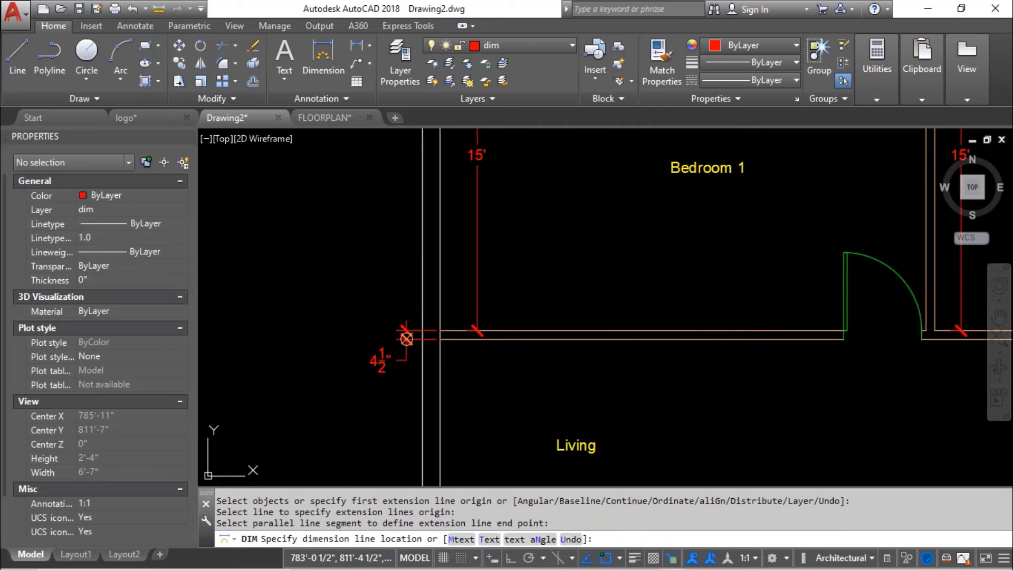
{"action": "left_click", "coordinate": [406, 338]}
{"action": "scroll", "coordinate": [406, 338], "scroll_direction": "down", "scroll_amount": 10}
{"action": "key", "text": "Escape"}
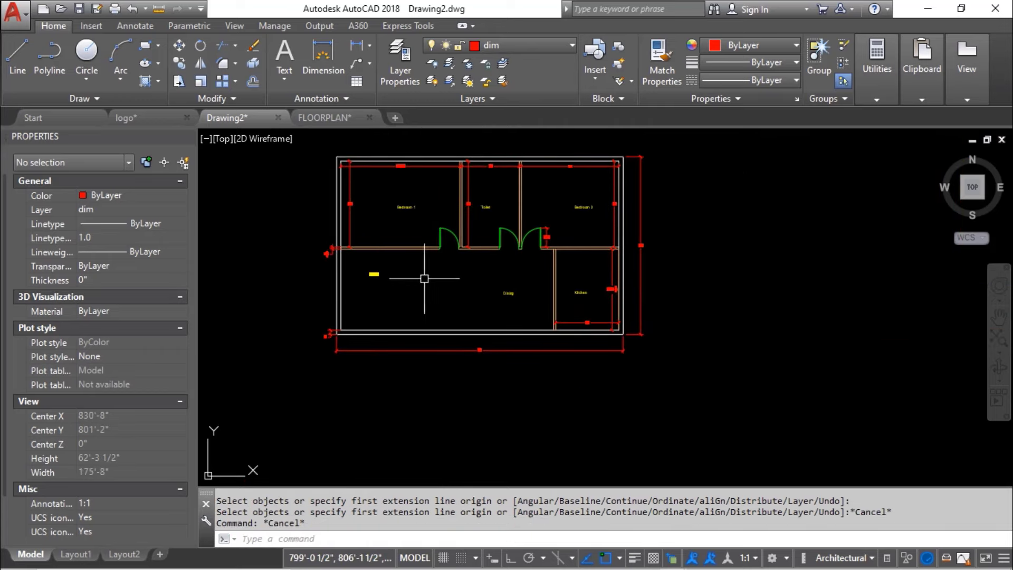
- Insert a Door - Imperial block from the architectural tool palette in the empty space to the right of the Kitchen, and close the palette
{"action": "middle_click_drag", "start_coordinate": [424, 278], "coordinate": [373, 307]}
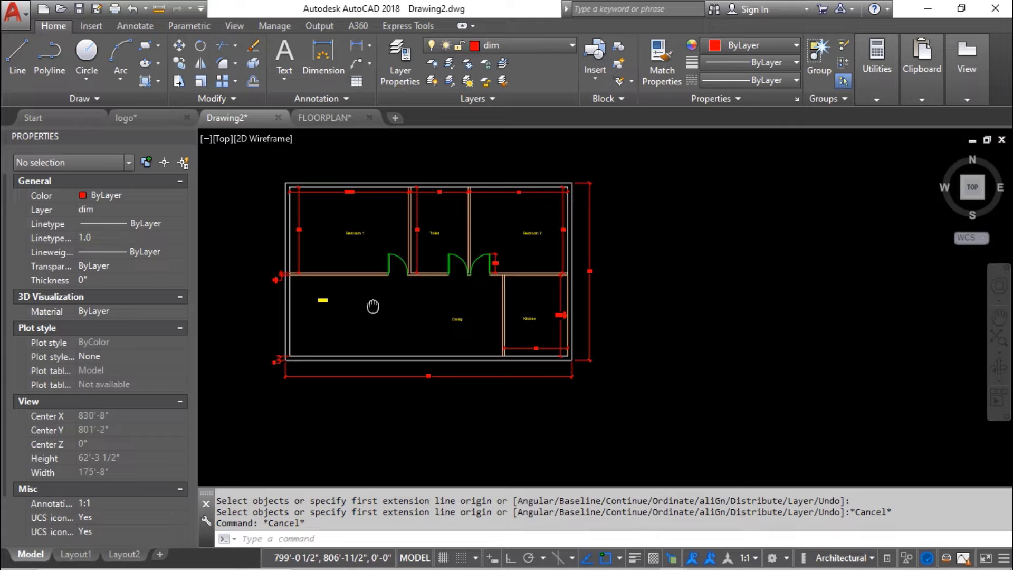
{"action": "scroll", "coordinate": [497, 291], "scroll_direction": "up", "scroll_amount": 4}
{"action": "scroll", "coordinate": [497, 290], "scroll_direction": "down", "scroll_amount": 4}
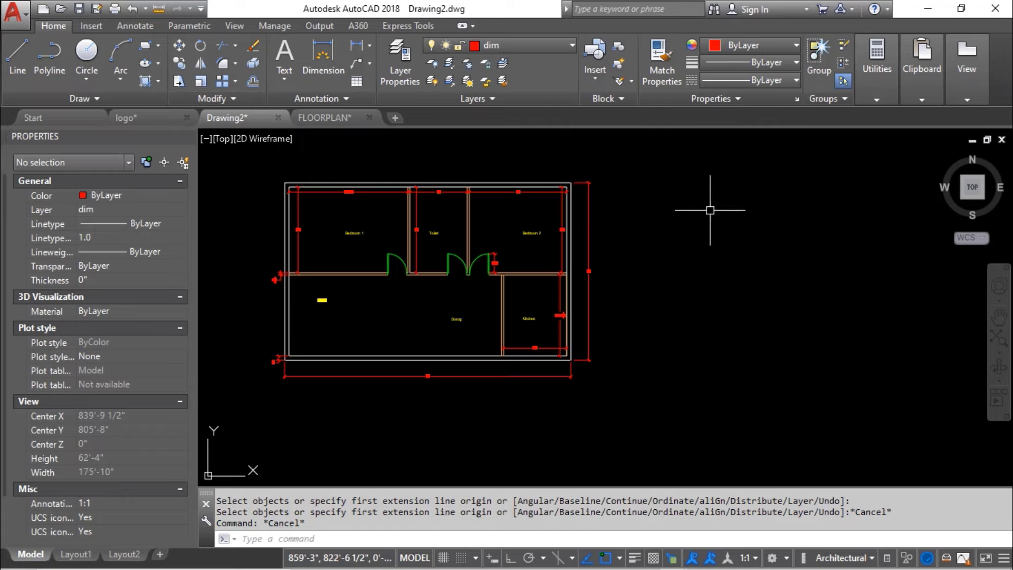
{"action": "left_click", "coordinate": [234, 25]}
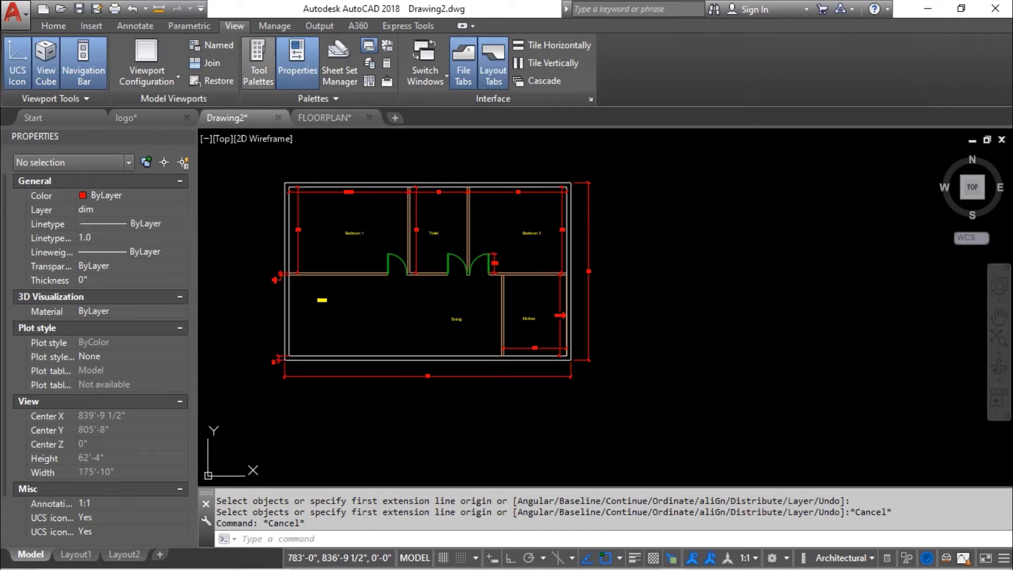
{"action": "left_click", "coordinate": [259, 68]}
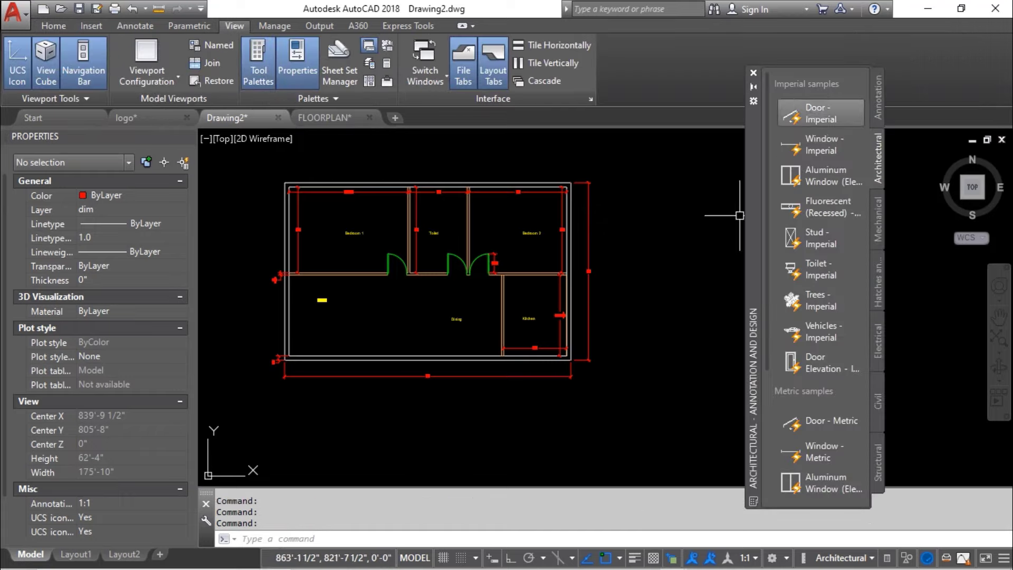
{"action": "left_click", "coordinate": [815, 113]}
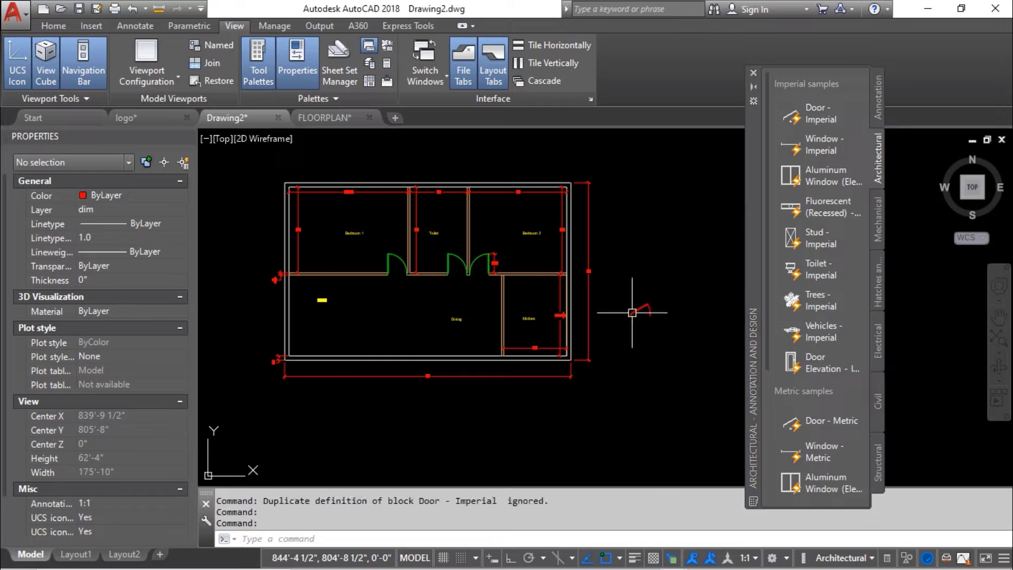
{"action": "scroll", "coordinate": [640, 306], "scroll_direction": "up", "scroll_amount": 5}
{"action": "scroll", "coordinate": [644, 305], "scroll_direction": "down", "scroll_amount": 4}
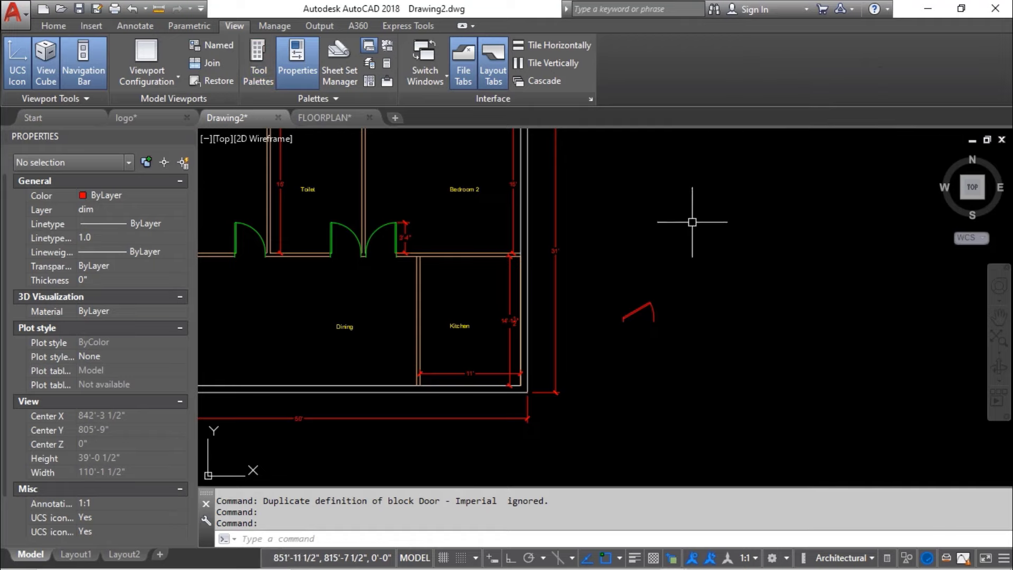
- Assign the newly inserted door block to the door layer and clear the selection
{"action": "left_click", "coordinate": [669, 284]}
{"action": "left_click", "coordinate": [621, 344]}
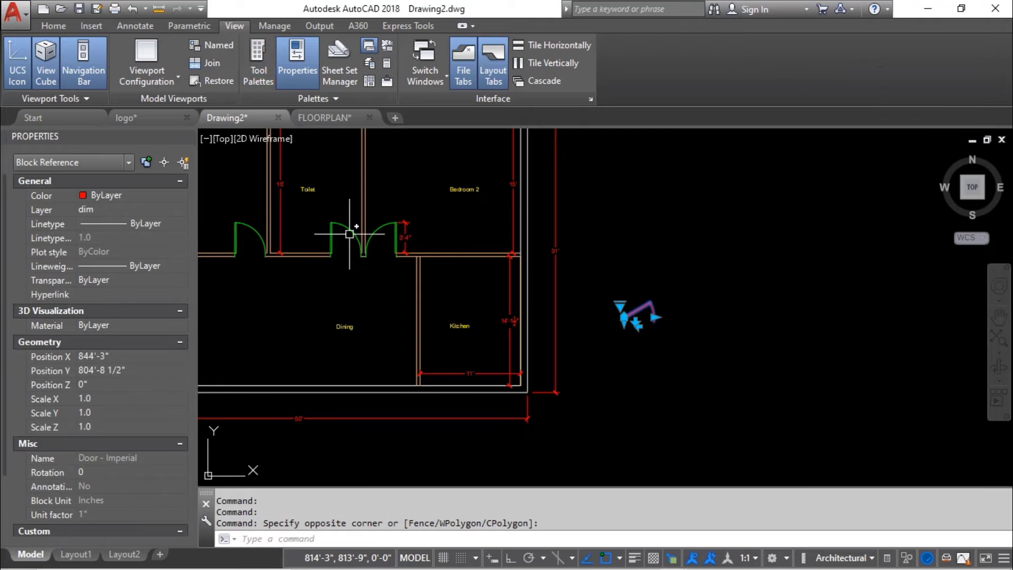
{"action": "left_click", "coordinate": [53, 26]}
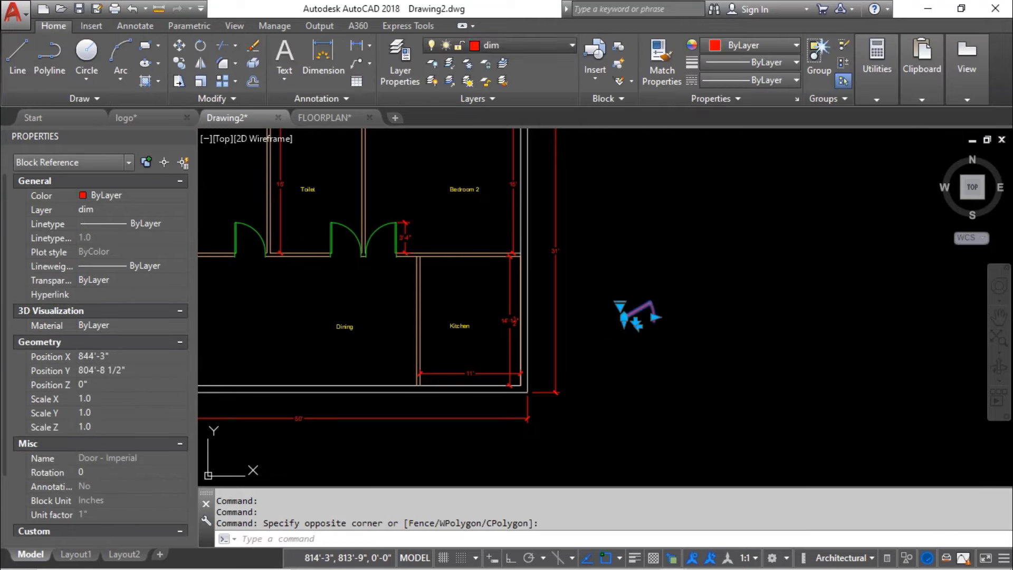
{"action": "left_click", "coordinate": [527, 45]}
{"action": "key", "text": "Escape"}
{"action": "key", "text": "Escape"}
{"action": "key", "text": "Escape"}
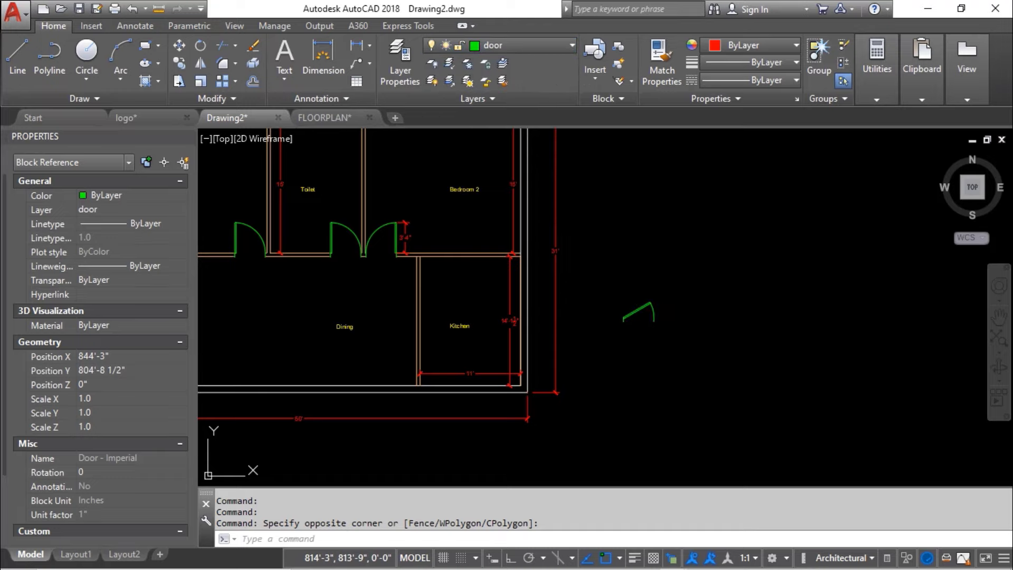
- Move the new door block by its lower-left end to where the Kitchen partition's left face meets the lower wall's inner face
{"action": "scroll", "coordinate": [669, 285], "scroll_direction": "up", "scroll_amount": 4}
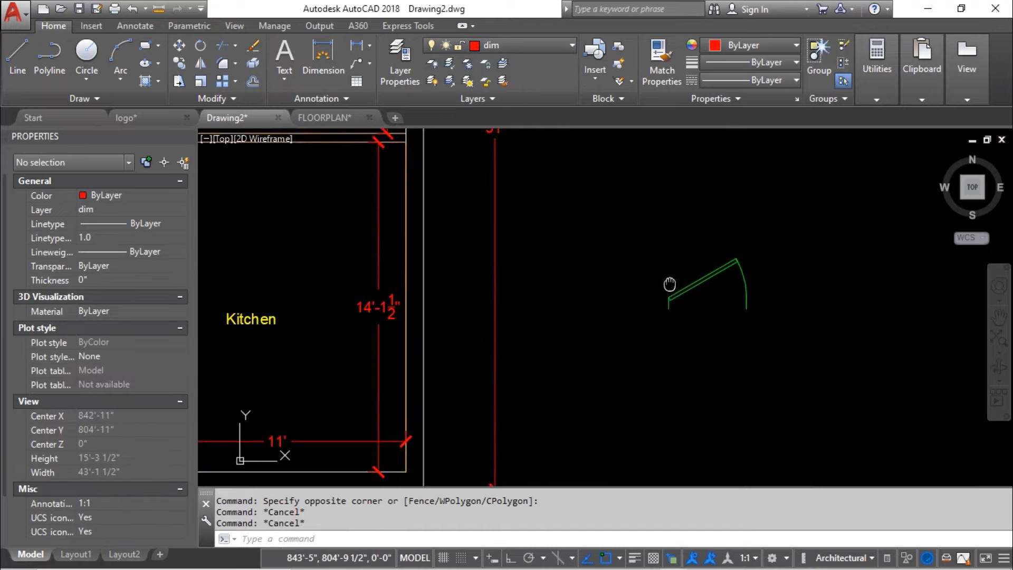
{"action": "scroll", "coordinate": [711, 268], "scroll_direction": "down", "scroll_amount": 4}
{"action": "scroll", "coordinate": [711, 269], "scroll_direction": "up", "scroll_amount": 2}
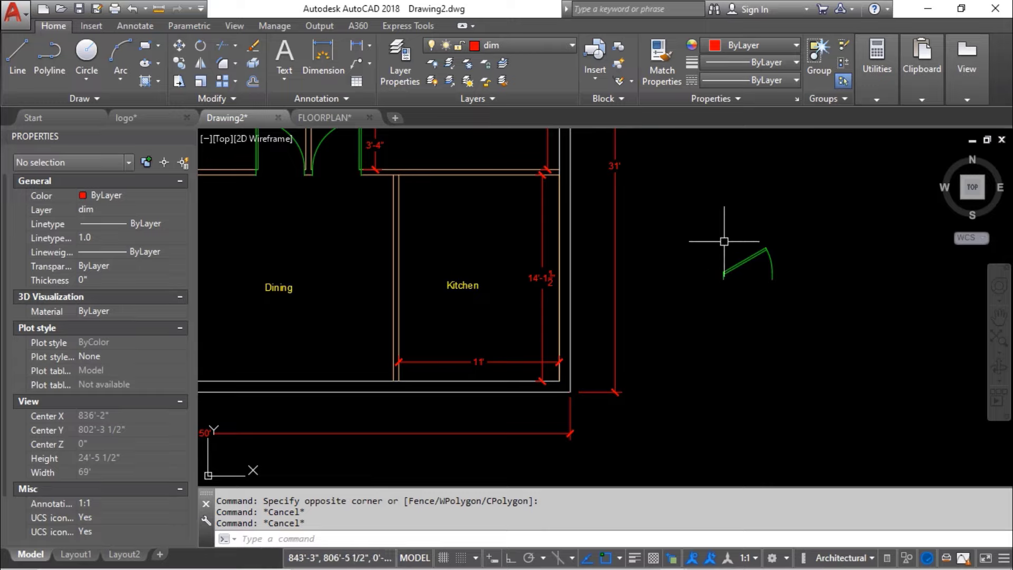
{"action": "left_click", "coordinate": [809, 215]}
{"action": "left_click", "coordinate": [686, 313]}
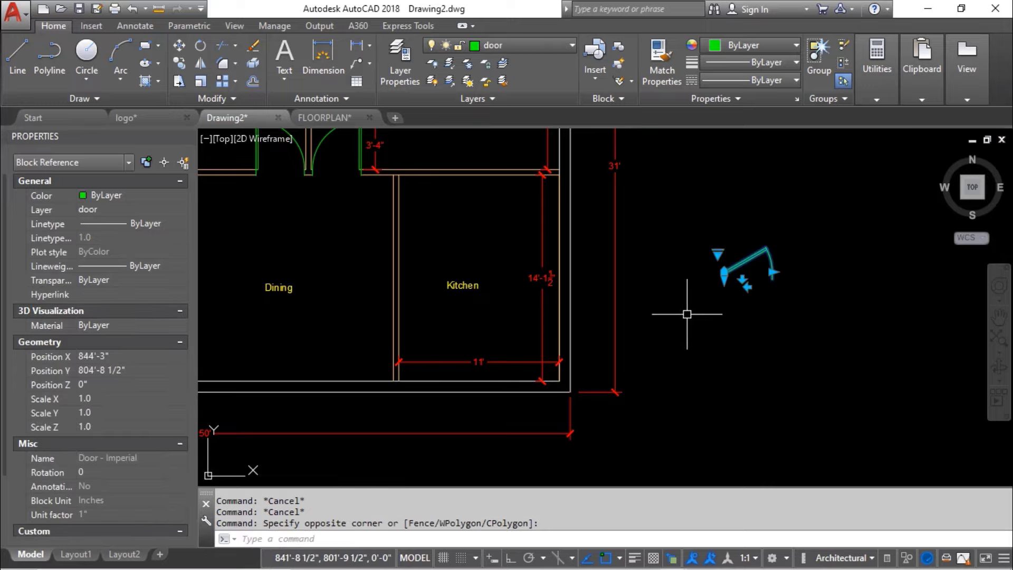
{"action": "type", "text": "m"}
{"action": "key", "text": "Return"}
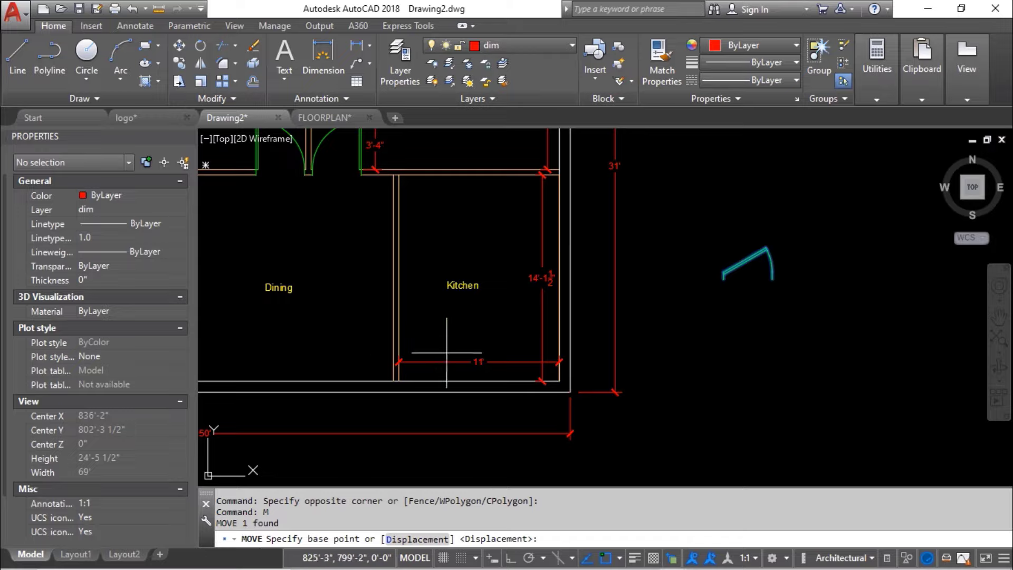
{"action": "scroll", "coordinate": [694, 275], "scroll_direction": "up", "scroll_amount": 5}
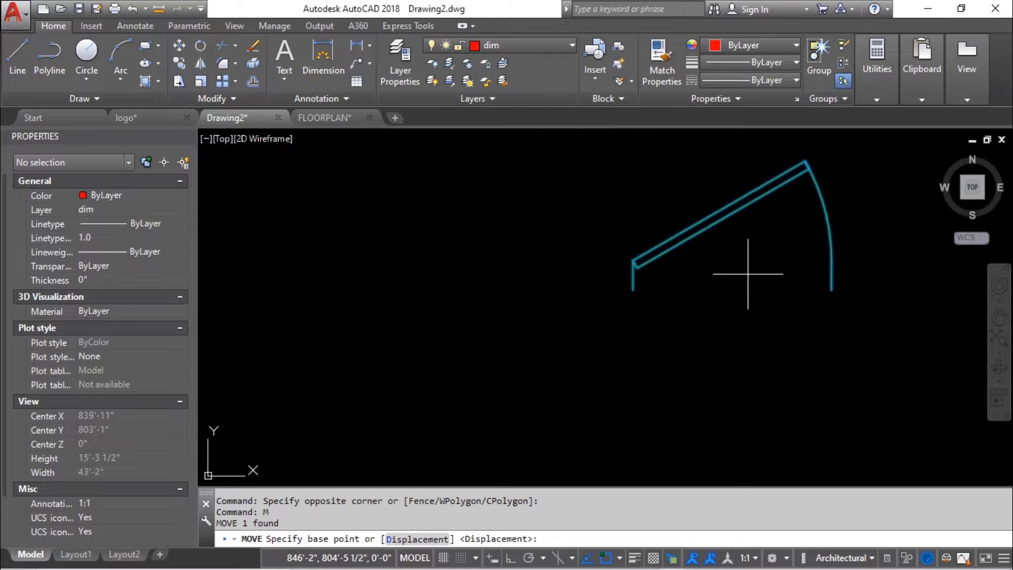
{"action": "left_click", "coordinate": [633, 290]}
{"action": "scroll", "coordinate": [678, 235], "scroll_direction": "down", "scroll_amount": 5}
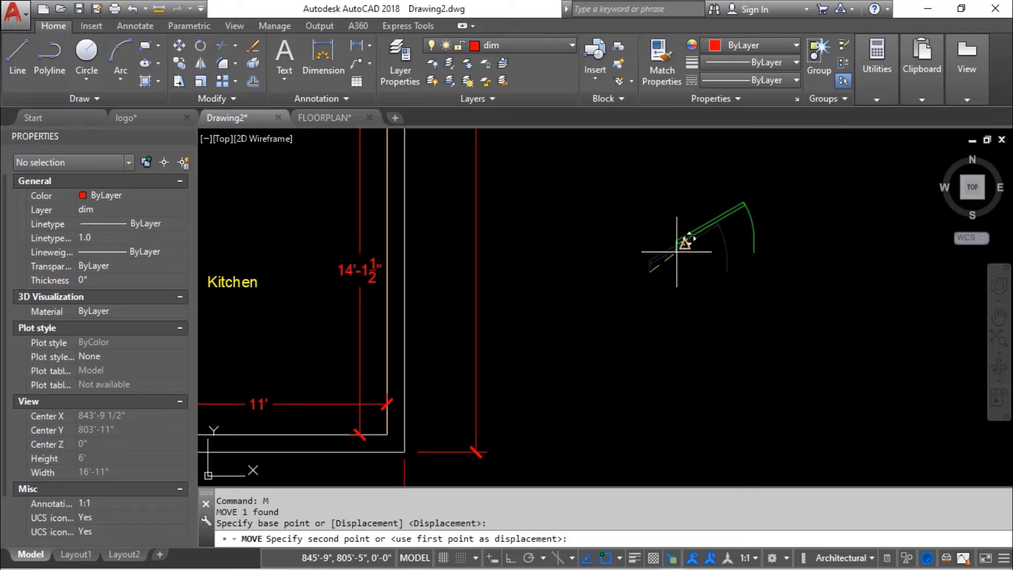
{"action": "scroll", "coordinate": [340, 347], "scroll_direction": "up", "scroll_amount": 7}
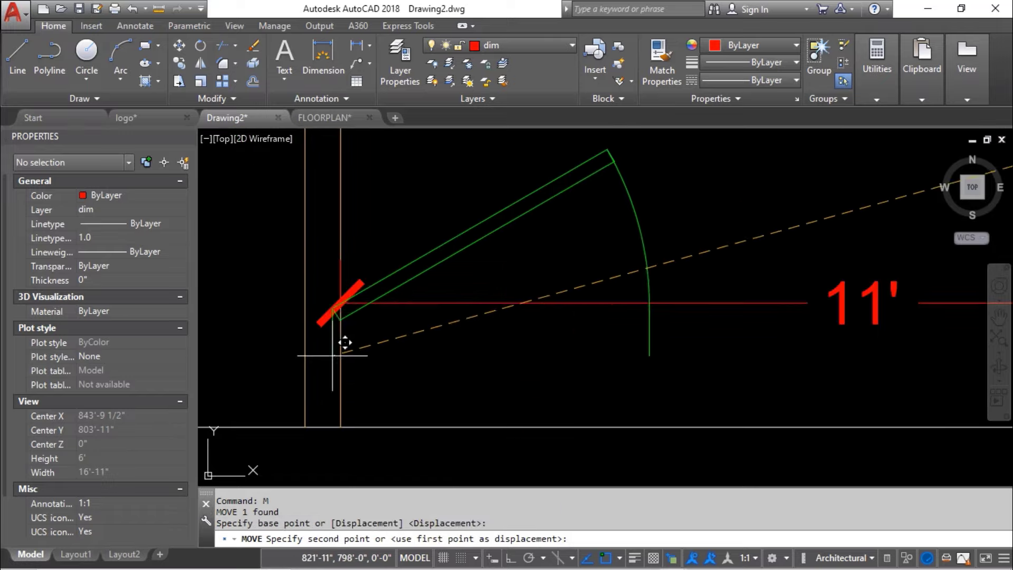
{"action": "left_click", "coordinate": [305, 427]}
{"action": "scroll", "coordinate": [420, 287], "scroll_direction": "down", "scroll_amount": 4}
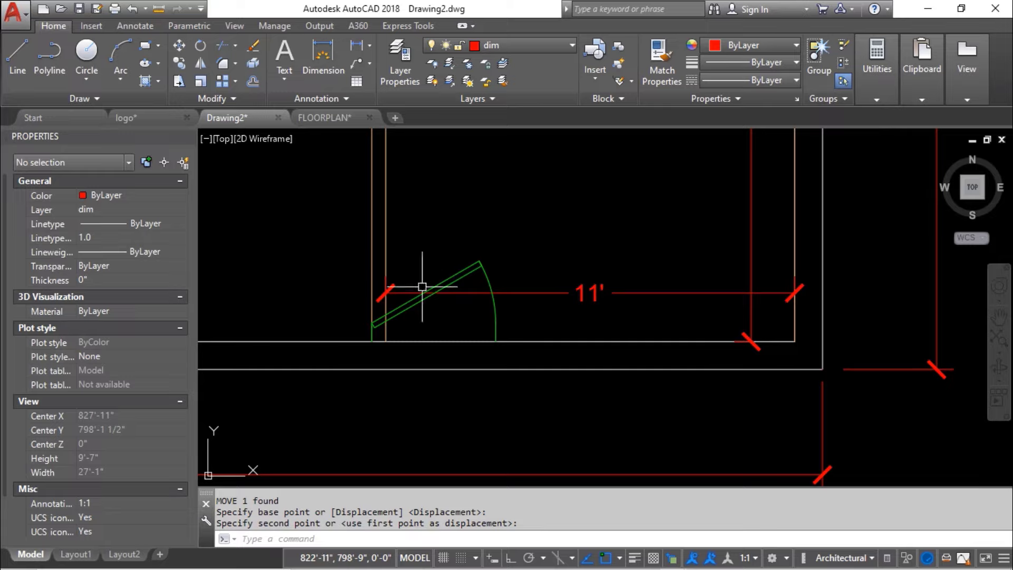
- Mirror the door block about the lower wall's inner line so it opens downward, erasing the source object
{"action": "left_click", "coordinate": [510, 236]}
{"action": "left_click", "coordinate": [462, 288]}
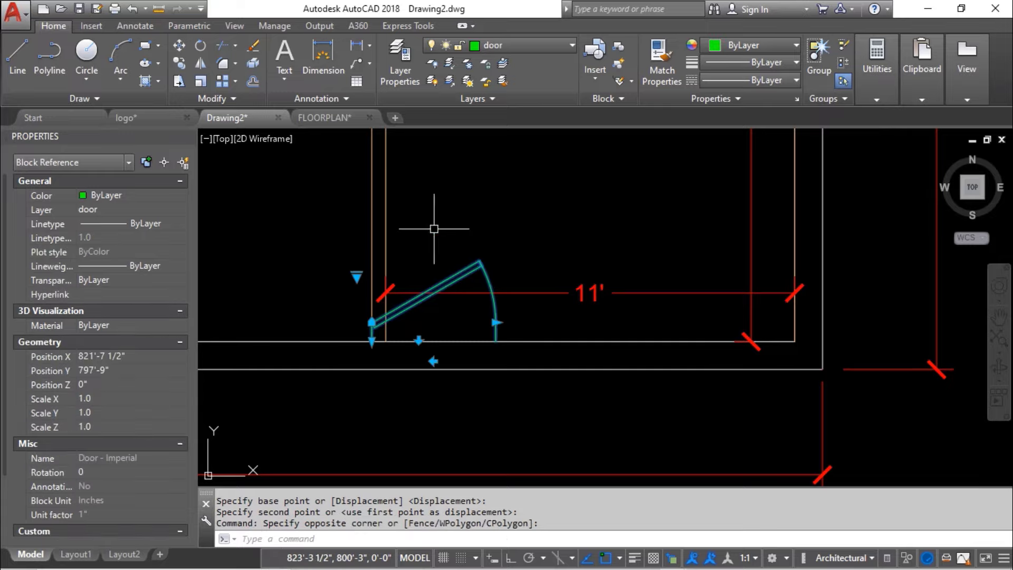
{"action": "type", "text": "mi"}
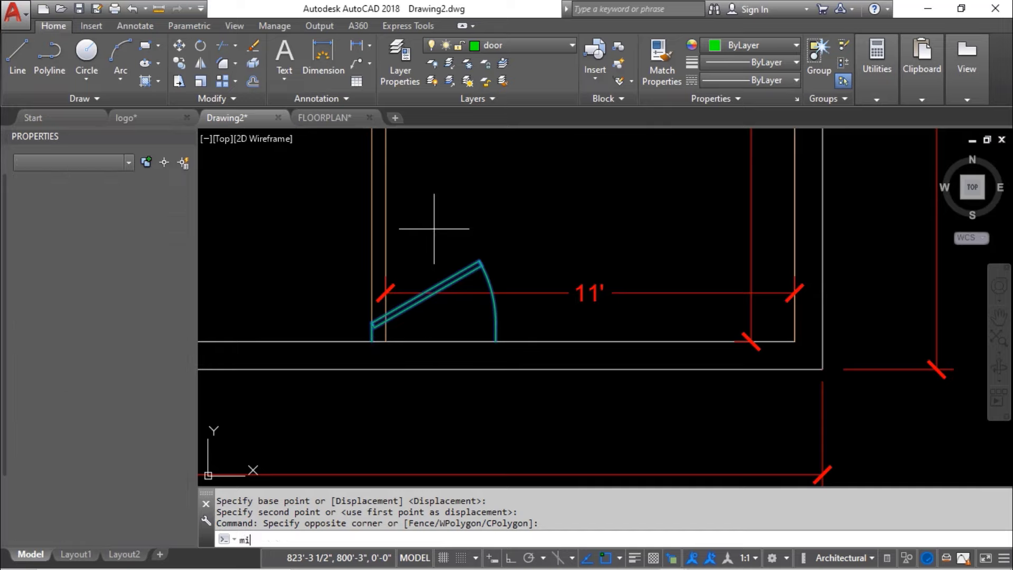
{"action": "key", "text": "Return"}
{"action": "left_click", "coordinate": [372, 346]}
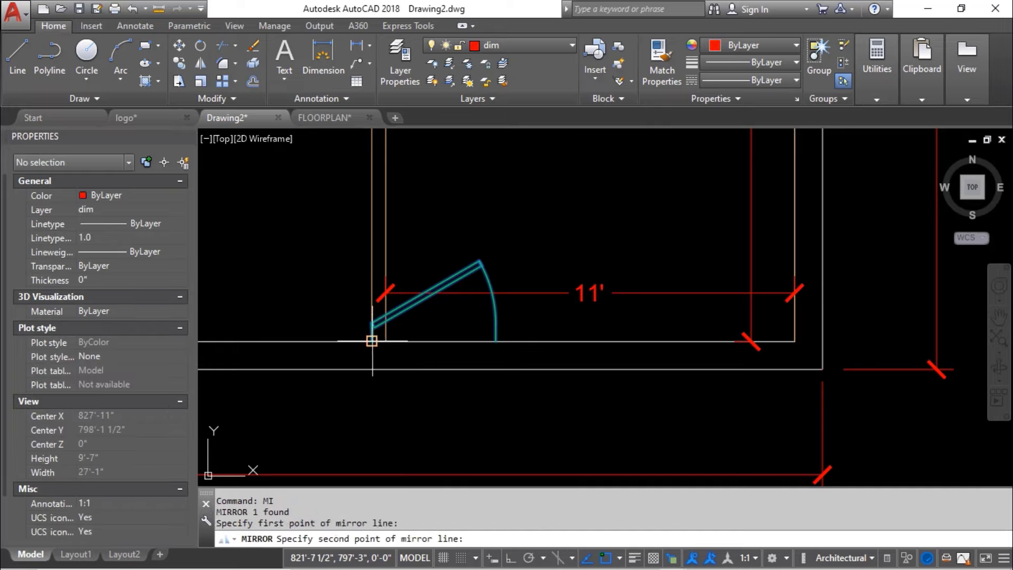
{"action": "left_click", "coordinate": [535, 340]}
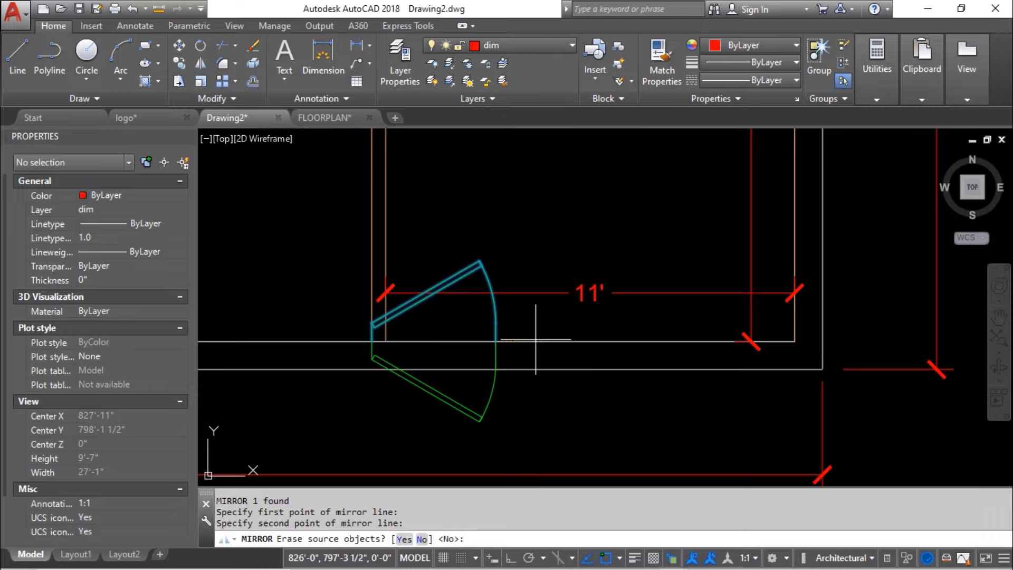
{"action": "type", "text": "Y"}
{"action": "key", "text": "Return"}
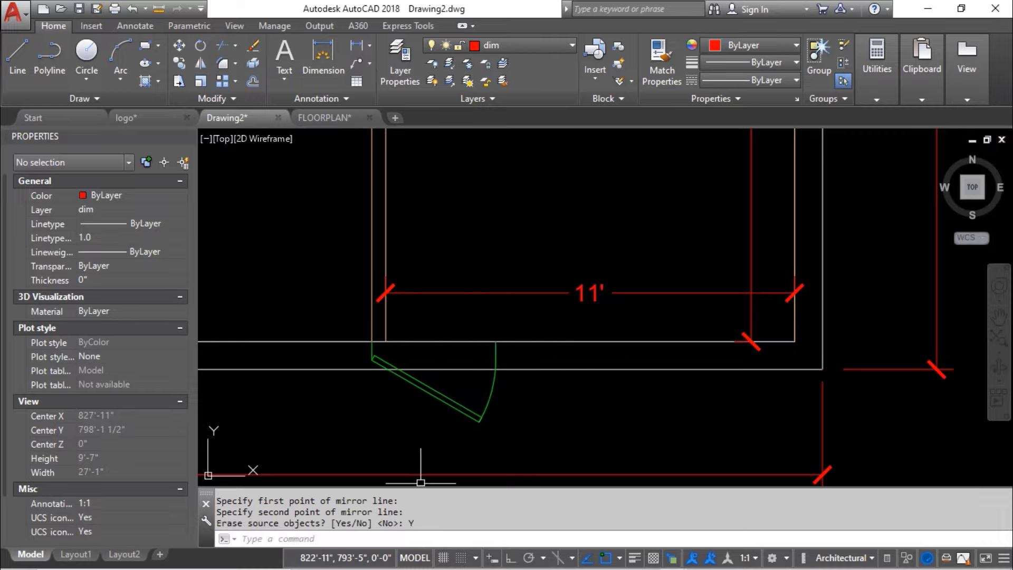
- Delete the mirrored door block at the lower outer wall below the Kitchen partition
{"action": "left_click", "coordinate": [404, 359]}
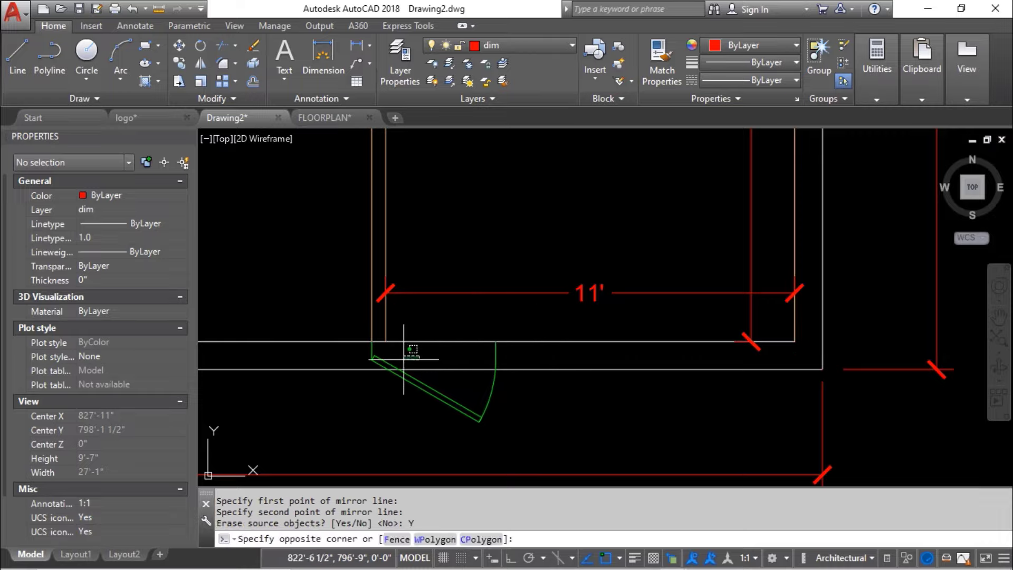
{"action": "left_click", "coordinate": [371, 359]}
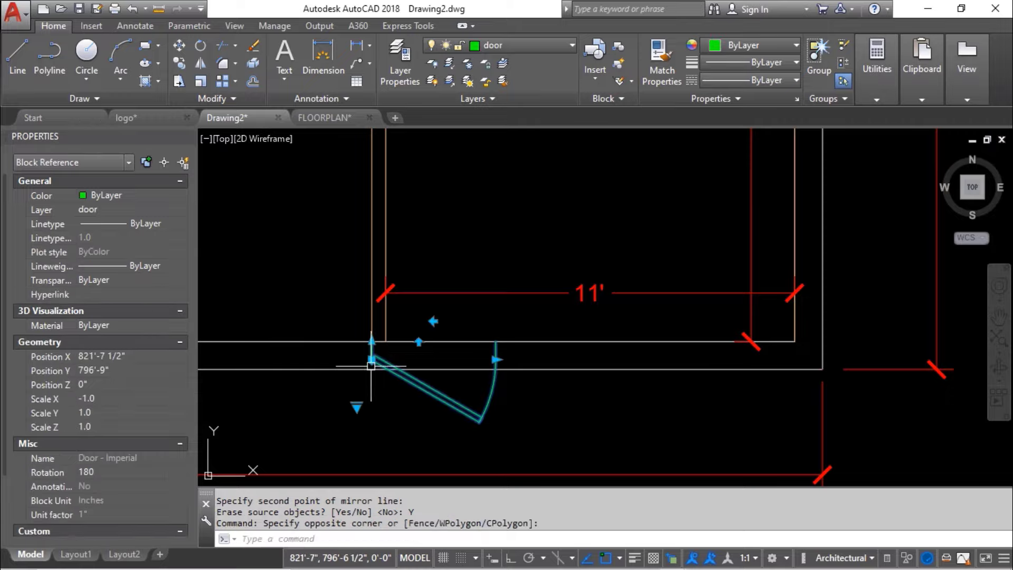
{"action": "key", "text": "Delete"}
- Copy the Bedroom 2 door block by its lower-right end into the Dining area, just left of the Kitchen partition
{"action": "scroll", "coordinate": [446, 227], "scroll_direction": "down", "scroll_amount": 4}
{"action": "middle_click_drag", "start_coordinate": [446, 226], "coordinate": [556, 387]}
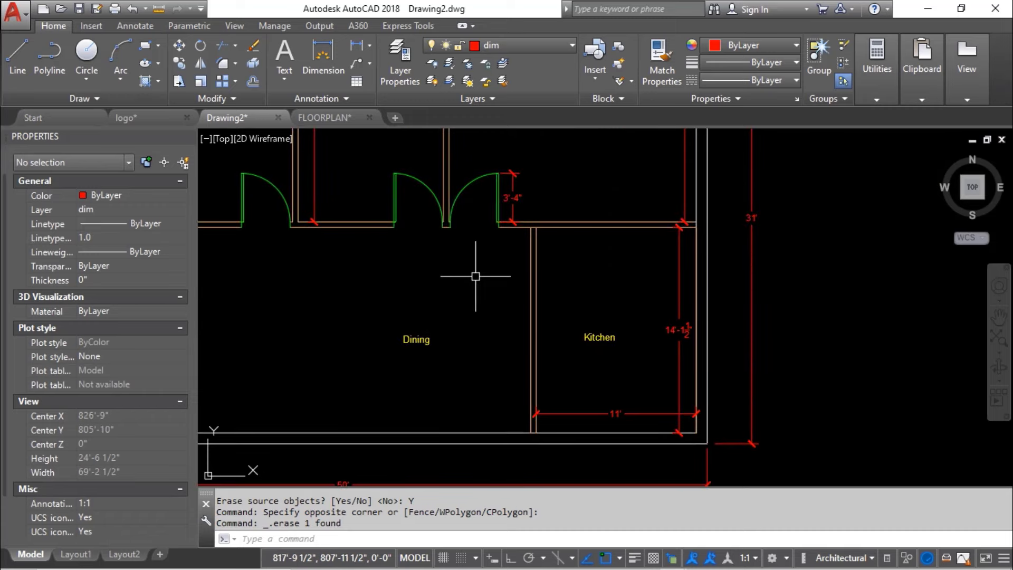
{"action": "left_click", "coordinate": [490, 160]}
{"action": "left_click", "coordinate": [474, 193]}
{"action": "middle_click_drag", "start_coordinate": [476, 309], "coordinate": [443, 296]}
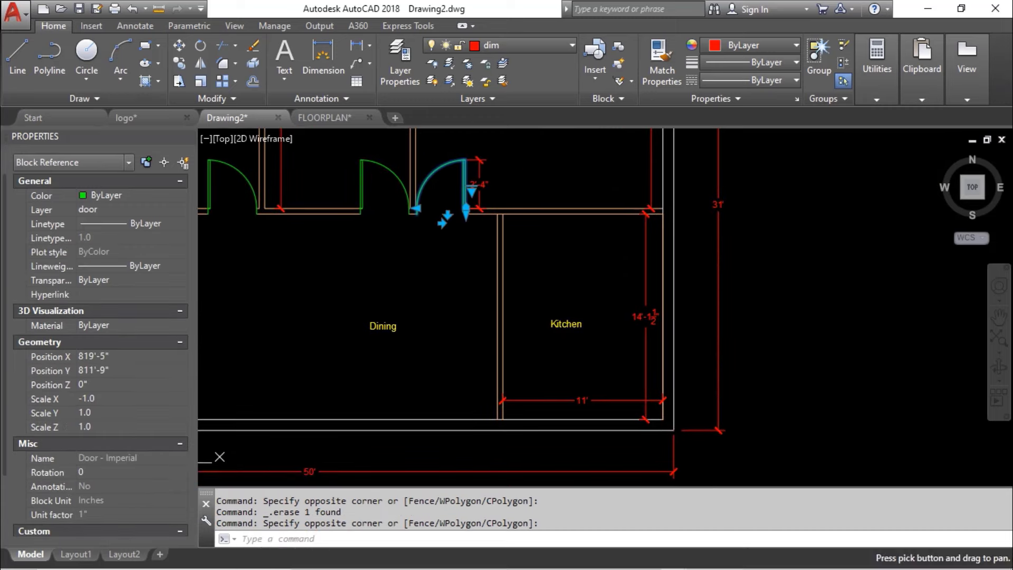
{"action": "type", "text": "o"}
{"action": "key", "text": "Return"}
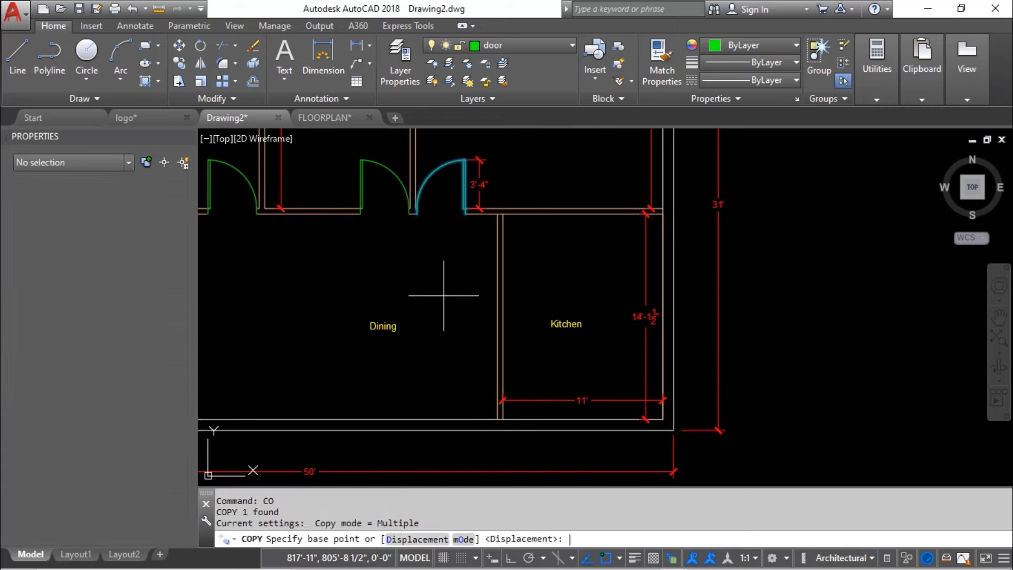
{"action": "scroll", "coordinate": [481, 163], "scroll_direction": "up", "scroll_amount": 2}
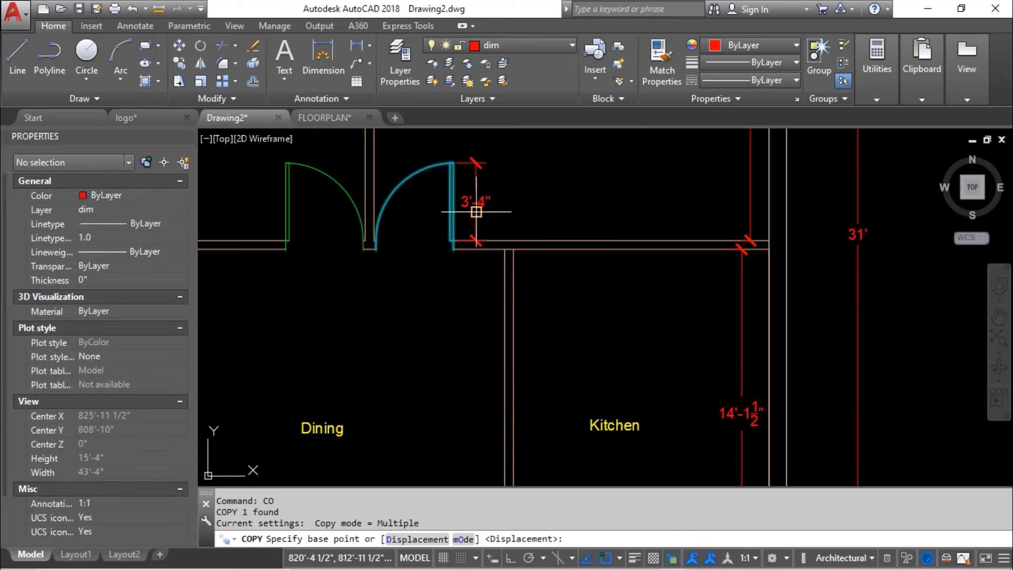
{"action": "left_click", "coordinate": [453, 248]}
{"action": "scroll", "coordinate": [453, 243], "scroll_direction": "down", "scroll_amount": 4}
{"action": "scroll", "coordinate": [464, 282], "scroll_direction": "up", "scroll_amount": 4}
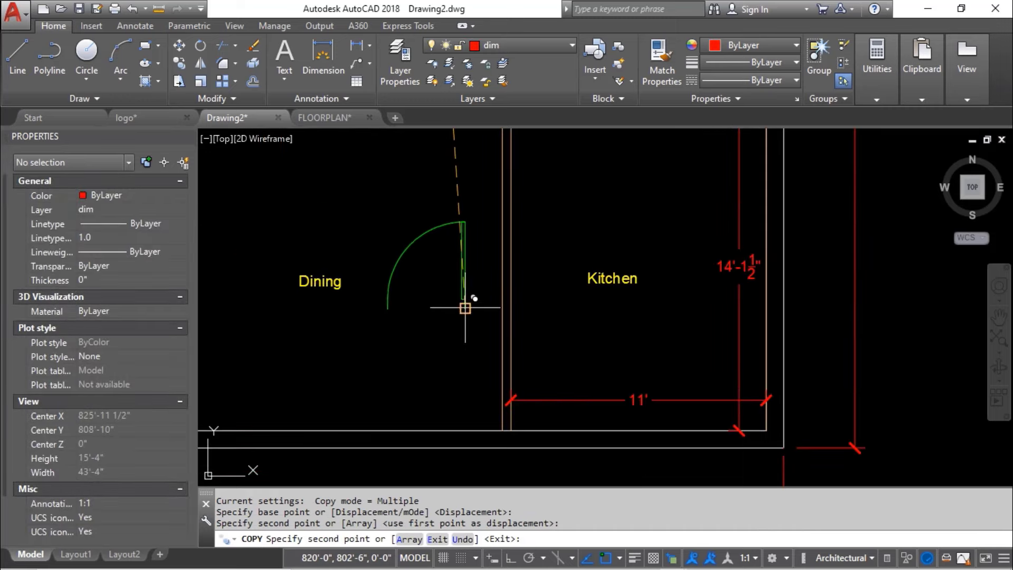
{"action": "key", "text": "Escape"}
- Rotate the copied door block to 270° about its lower-right end, with Ortho mode on
{"action": "left_click", "coordinate": [479, 260]}
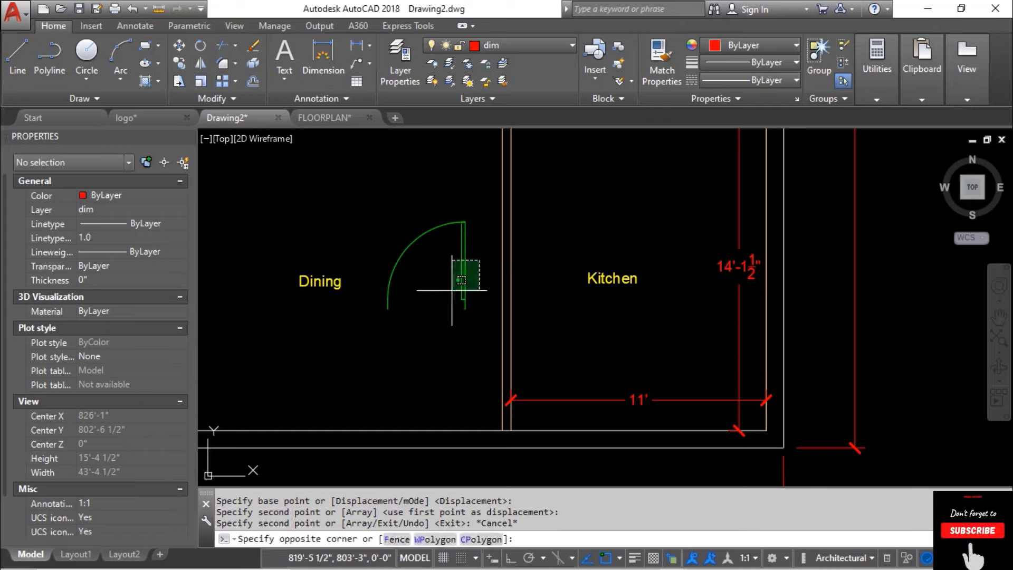
{"action": "left_click", "coordinate": [451, 289]}
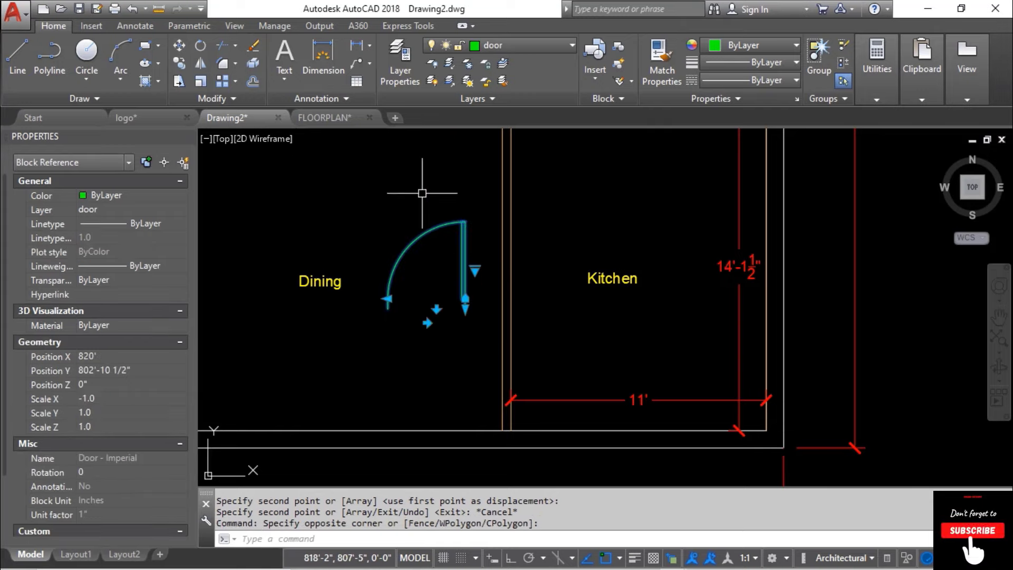
{"action": "key", "text": "Return"}
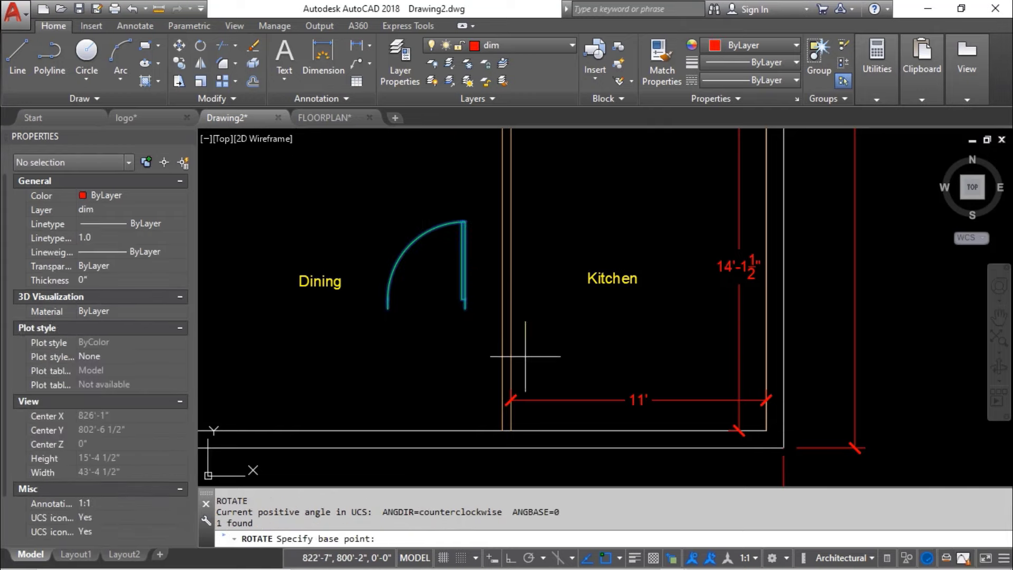
{"action": "left_click", "coordinate": [466, 308]}
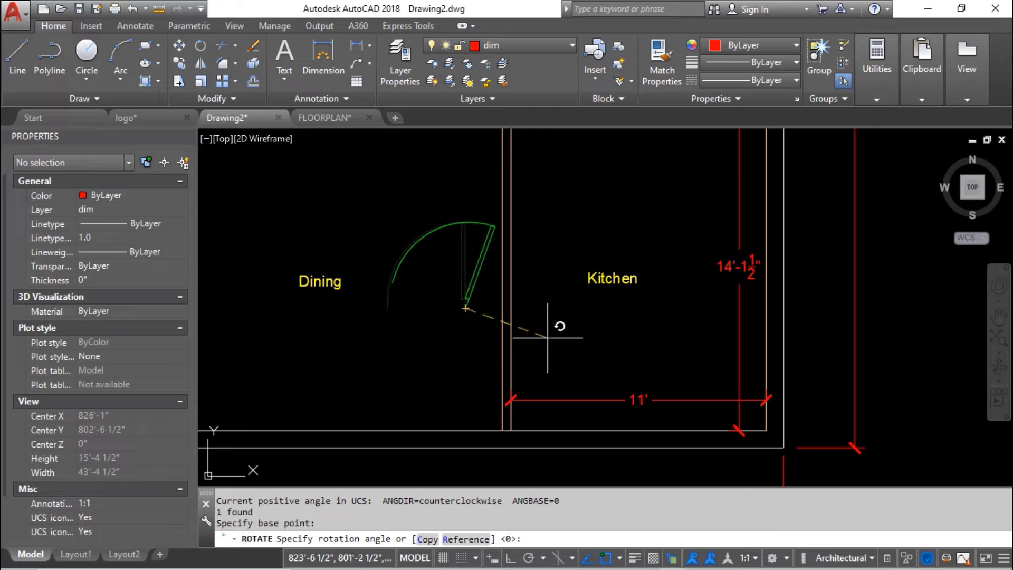
{"action": "key", "text": "F8"}
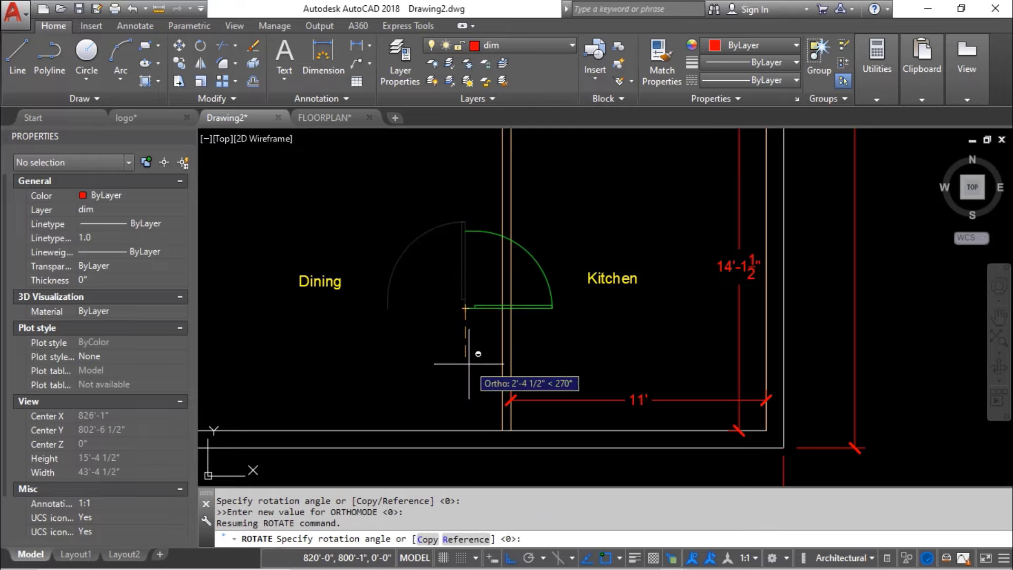
- Move the rotated door block by its lower-left end to where the Kitchen partition's left face meets the lower wall's inner face
{"action": "left_click", "coordinate": [481, 281]}
{"action": "left_click", "coordinate": [430, 323]}
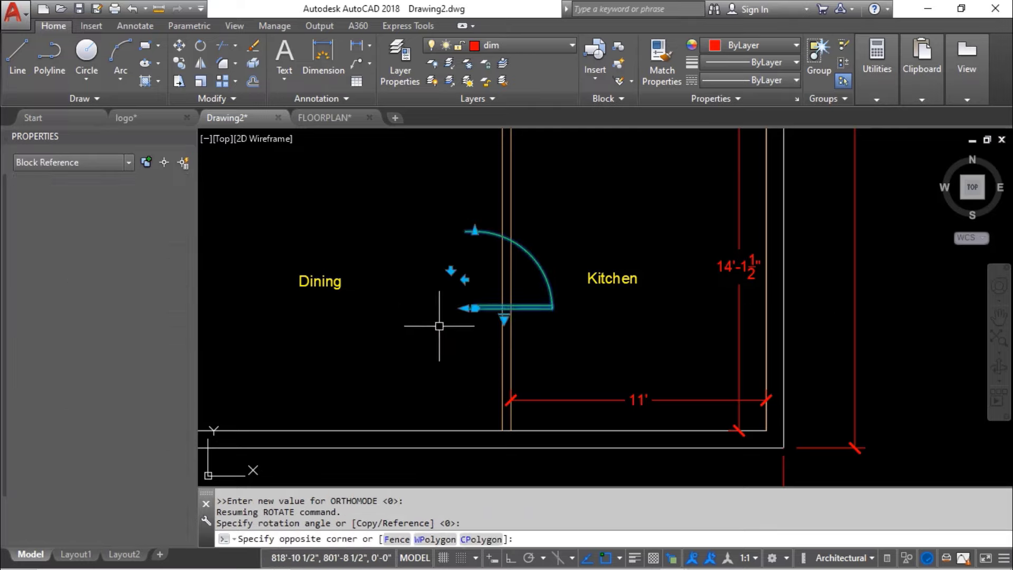
{"action": "type", "text": "m"}
{"action": "key", "text": "Return"}
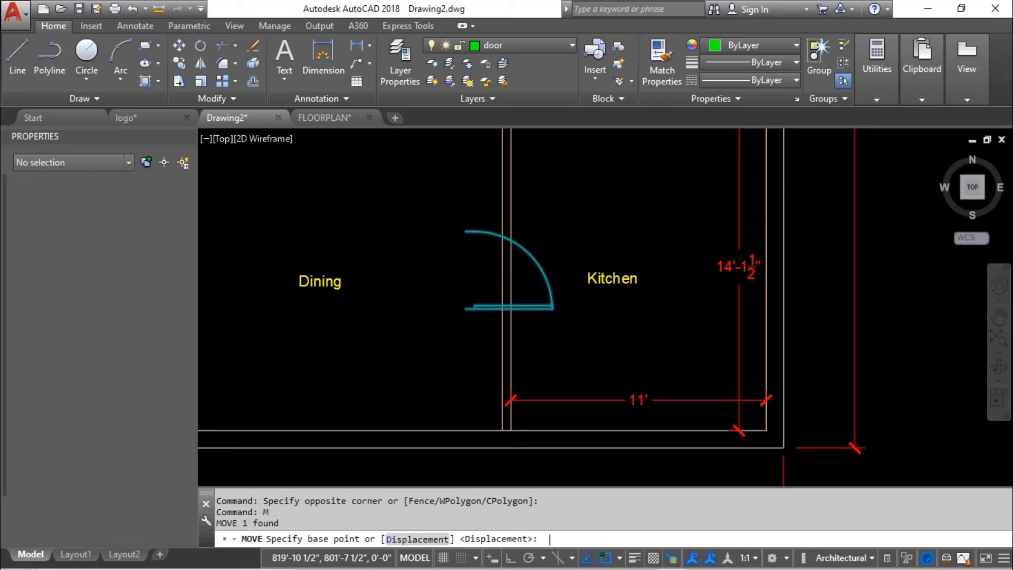
{"action": "scroll", "coordinate": [462, 316], "scroll_direction": "up", "scroll_amount": 4}
{"action": "left_click", "coordinate": [470, 296]}
{"action": "scroll", "coordinate": [452, 238], "scroll_direction": "down", "scroll_amount": 3}
{"action": "scroll", "coordinate": [485, 327], "scroll_direction": "up", "scroll_amount": 5}
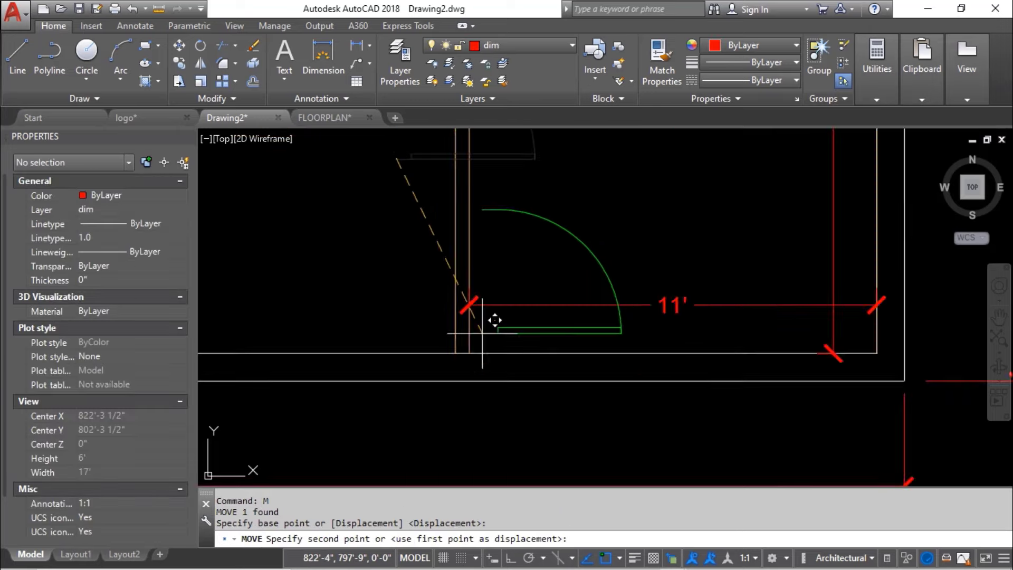
{"action": "scroll", "coordinate": [440, 316], "scroll_direction": "down", "scroll_amount": 4}
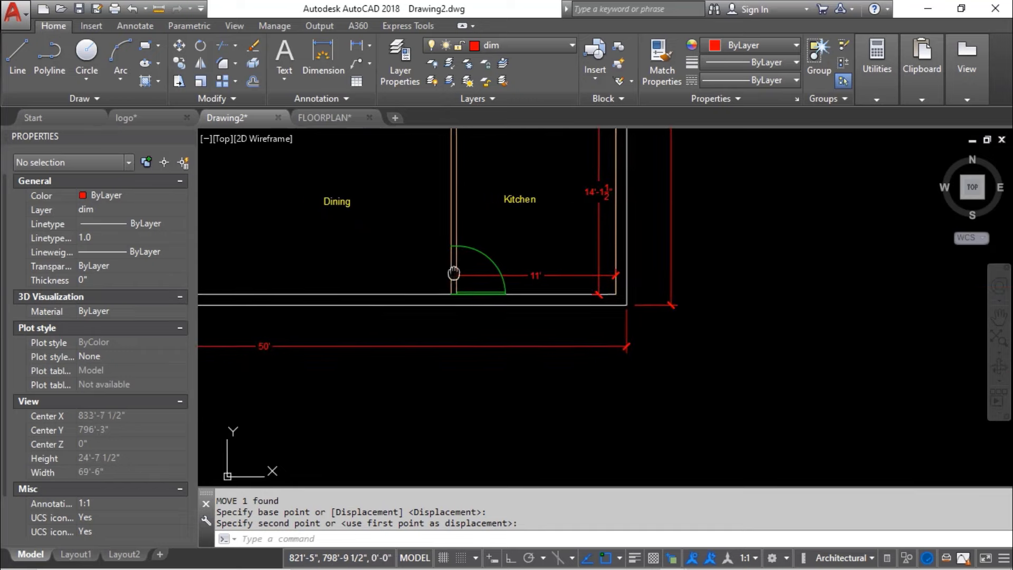
- Trim the Kitchen partition's two wall lines out of the new door opening and end the Trim command
{"action": "key", "text": "Escape"}
{"action": "key", "text": "Escape"}
{"action": "type", "text": "tr"}
{"action": "key", "text": "Return"}
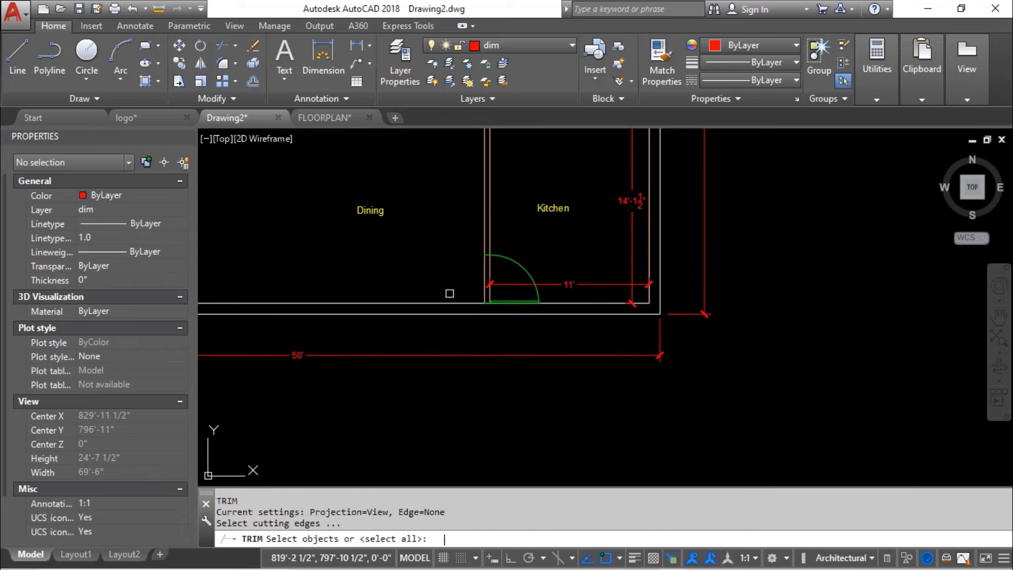
{"action": "key", "text": "Return"}
{"action": "scroll", "coordinate": [515, 245], "scroll_direction": "up", "scroll_amount": 5}
{"action": "scroll", "coordinate": [391, 304], "scroll_direction": "down", "scroll_amount": 10}
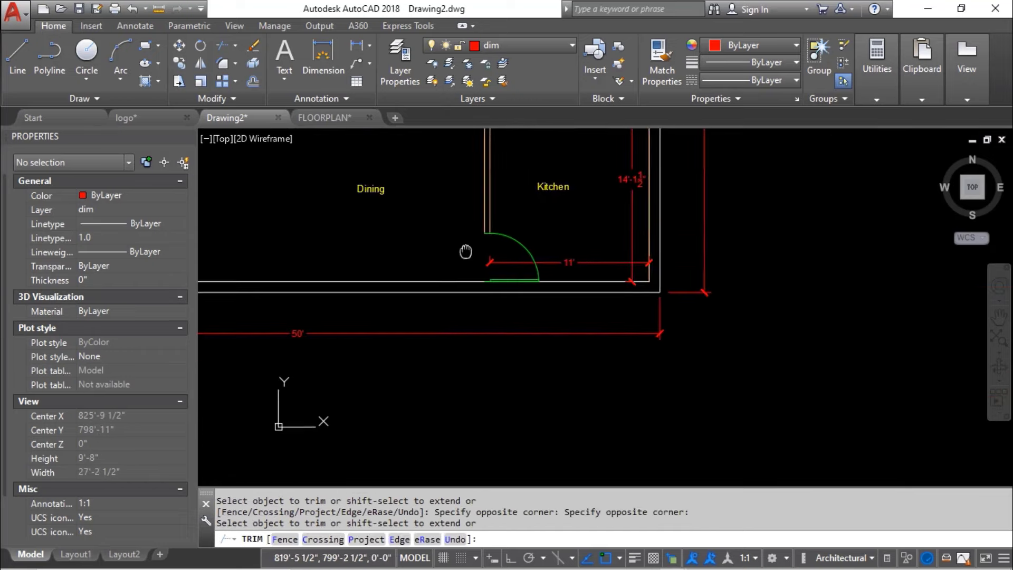
{"action": "left_click", "coordinate": [420, 301]}
{"action": "scroll", "coordinate": [422, 304], "scroll_direction": "up", "scroll_amount": 2}
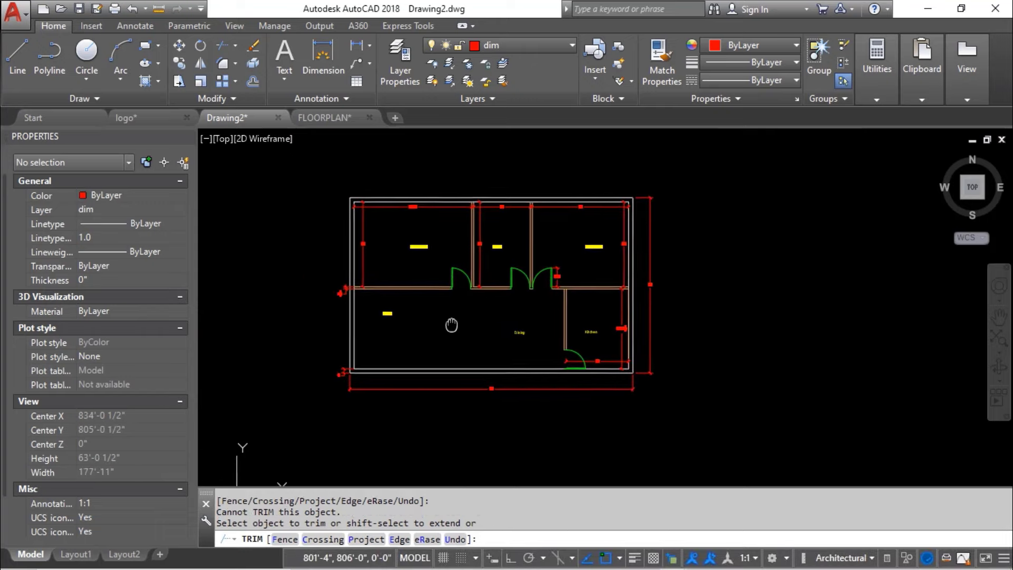
{"action": "key", "text": "Escape"}
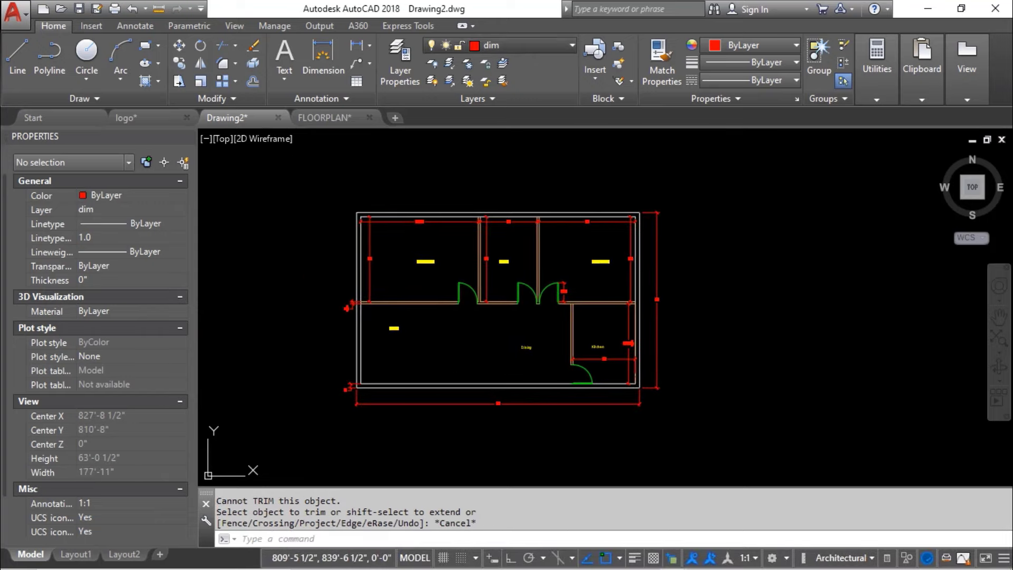
- Make the window layer current and draw a rectangle 9.5" long and 4' wide over Bedroom 1's left outer wall
{"action": "left_click", "coordinate": [501, 45]}
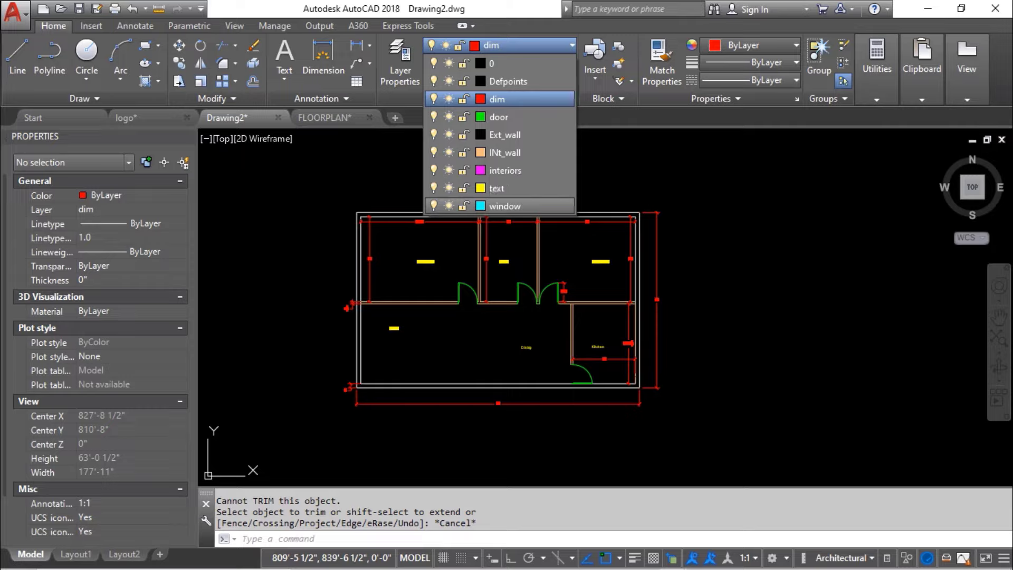
{"action": "left_click", "coordinate": [505, 206]}
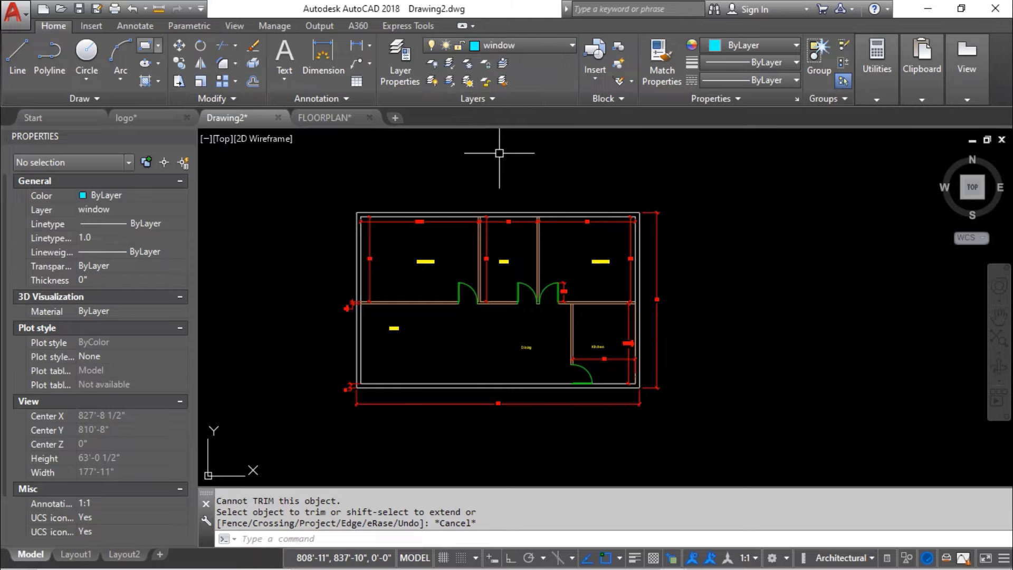
{"action": "left_click", "coordinate": [145, 45]}
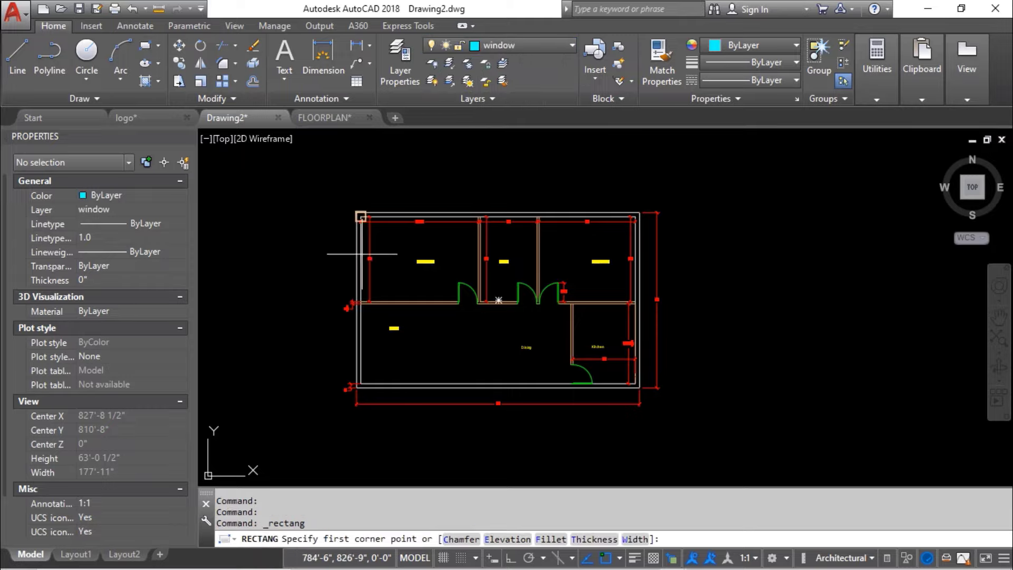
{"action": "scroll", "coordinate": [364, 256], "scroll_direction": "up", "scroll_amount": 2}
{"action": "scroll", "coordinate": [366, 256], "scroll_direction": "up", "scroll_amount": 4}
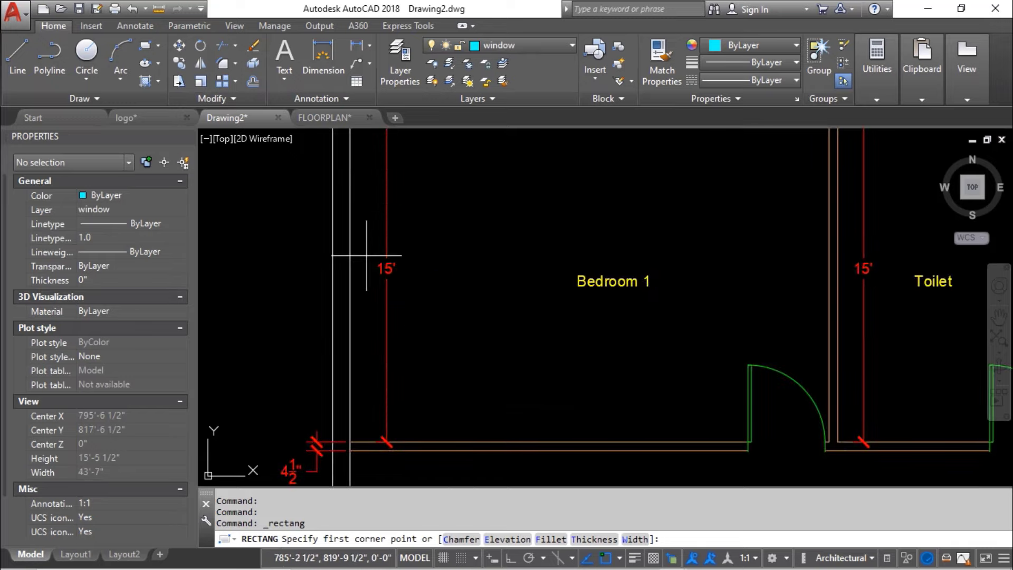
{"action": "scroll", "coordinate": [370, 254], "scroll_direction": "down", "scroll_amount": 6}
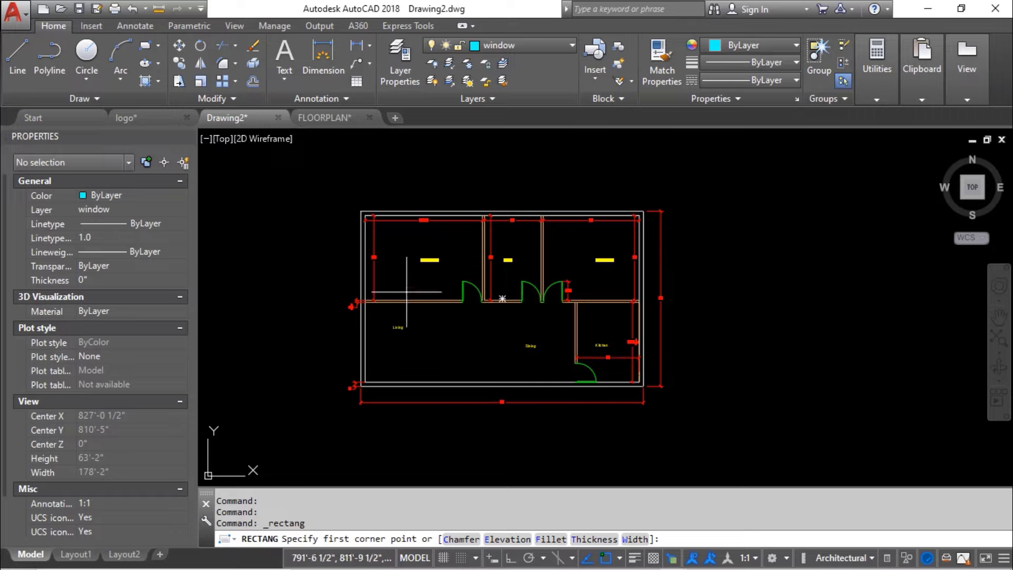
{"action": "scroll", "coordinate": [421, 200], "scroll_direction": "up", "scroll_amount": 4}
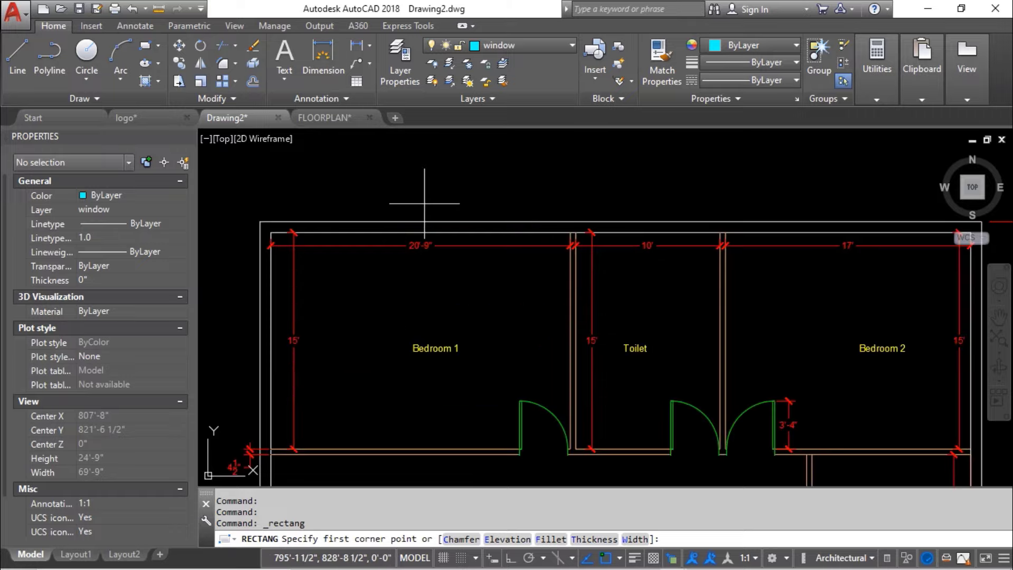
{"action": "scroll", "coordinate": [422, 199], "scroll_direction": "down", "scroll_amount": 2}
{"action": "scroll", "coordinate": [414, 256], "scroll_direction": "up", "scroll_amount": 3}
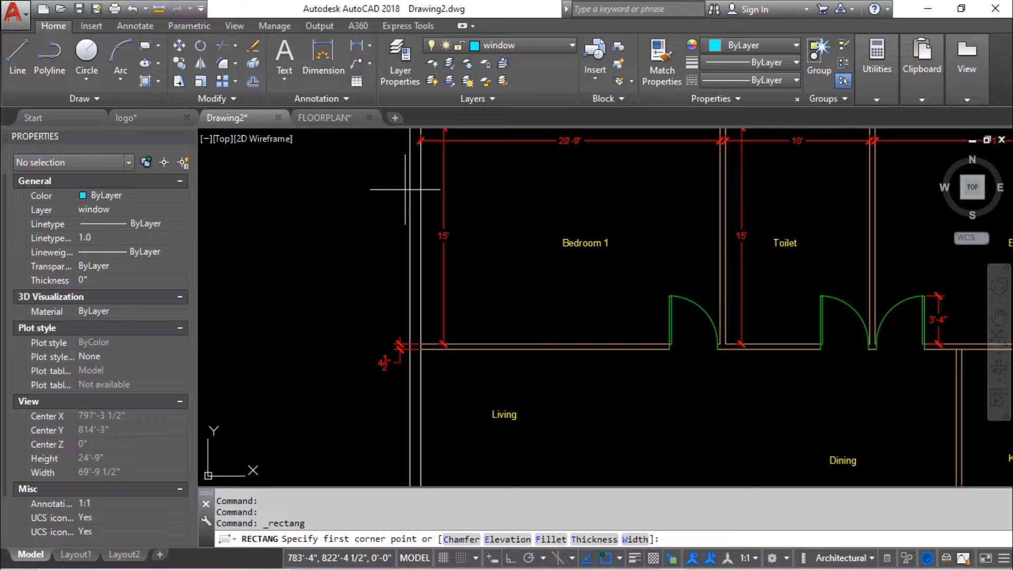
{"action": "left_click", "coordinate": [405, 188]}
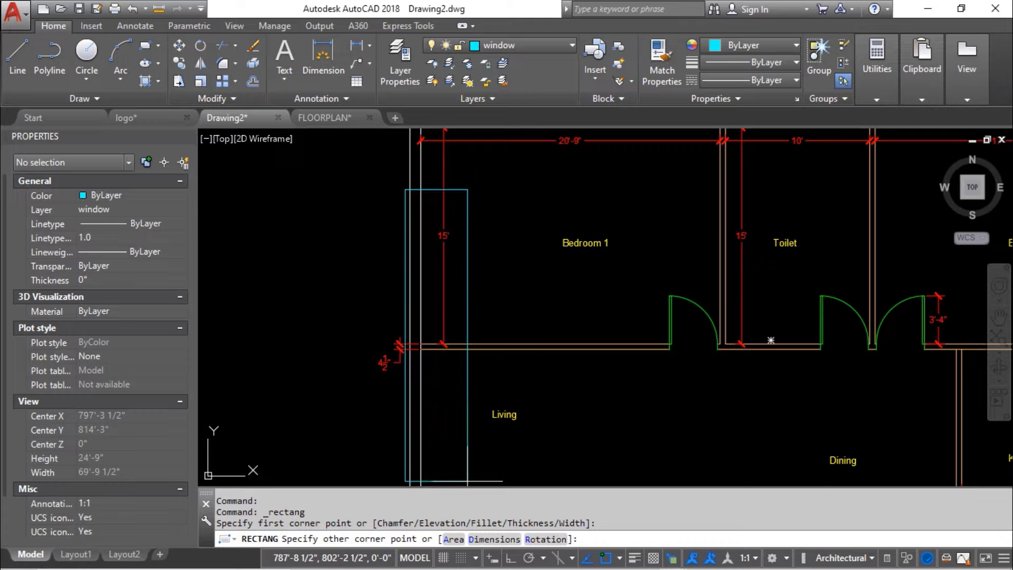
{"action": "type", "text": "D"}
{"action": "key", "text": "Return"}
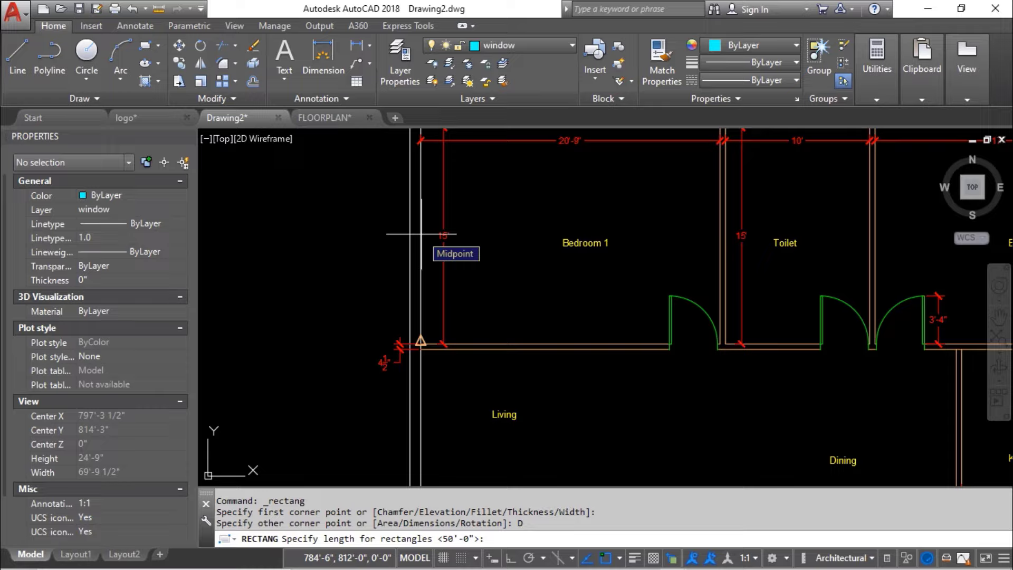
{"action": "type", "text": "9.5"}
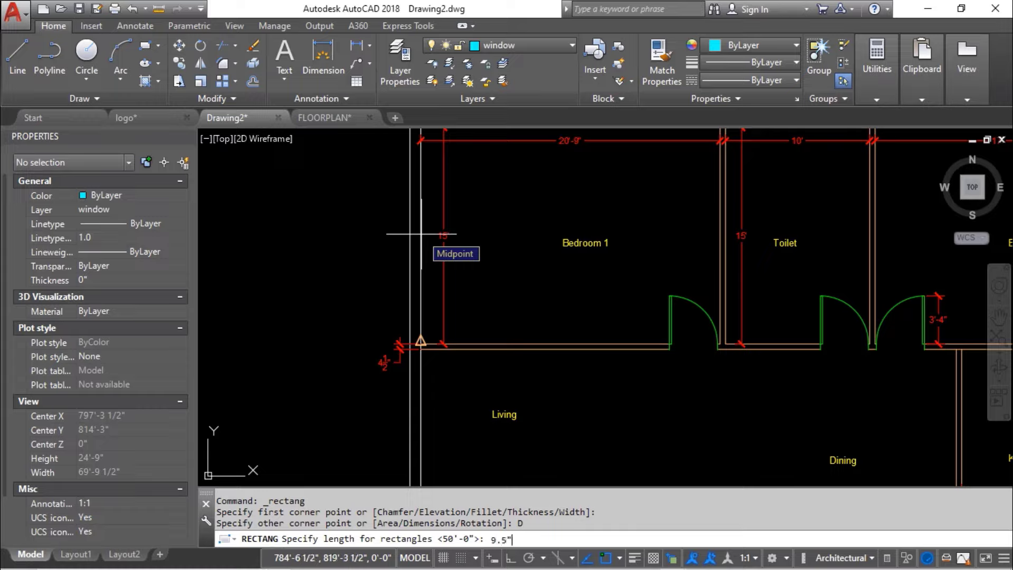
{"action": "key", "text": "Return"}
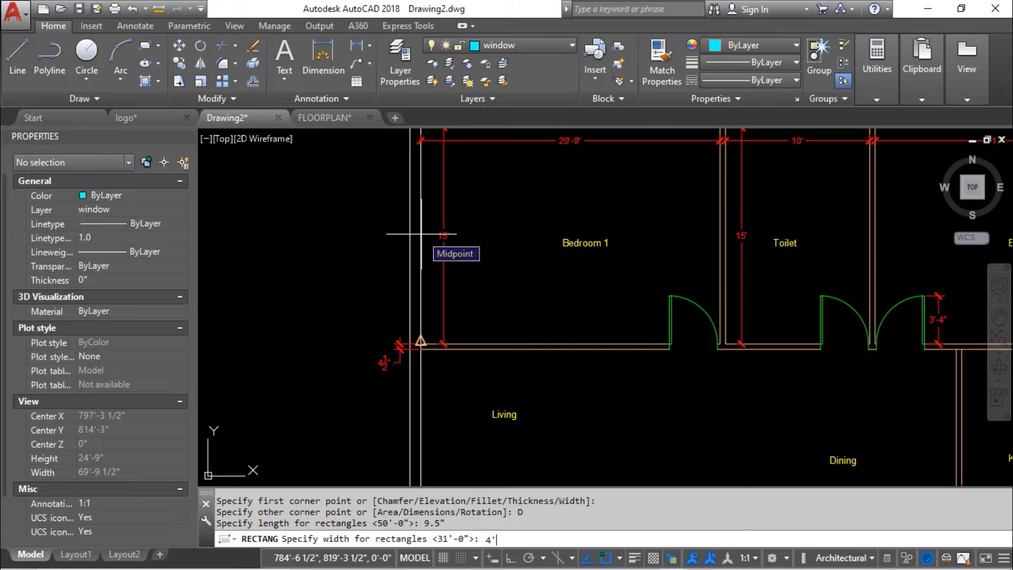
{"action": "key", "text": "Return"}
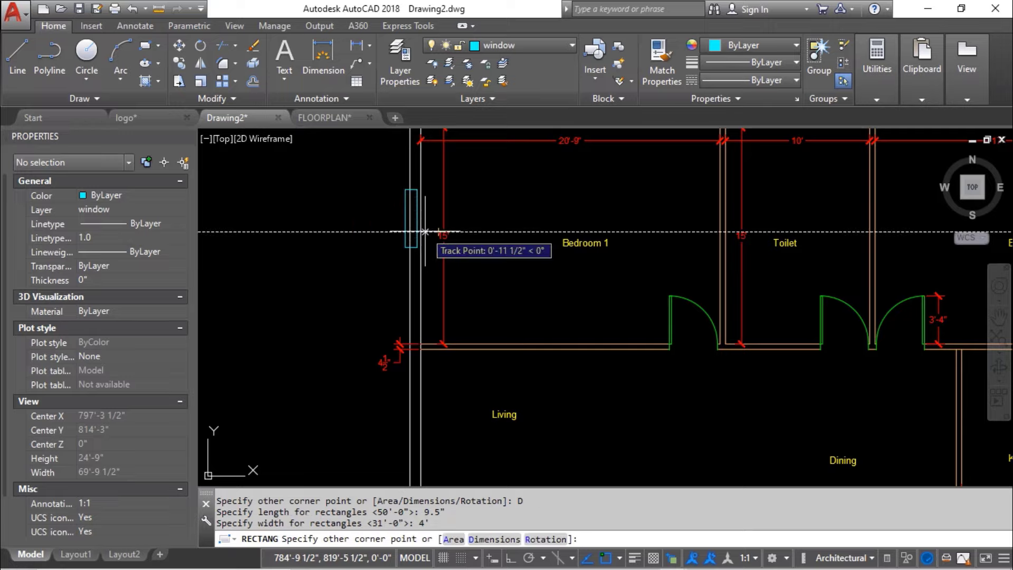
{"action": "left_click", "coordinate": [425, 231]}
- Move the window rectangle sideways so that it covers both lines of Bedroom 1's left outer wall
{"action": "scroll", "coordinate": [404, 217], "scroll_direction": "down", "scroll_amount": 3}
{"action": "scroll", "coordinate": [407, 207], "scroll_direction": "up", "scroll_amount": 7}
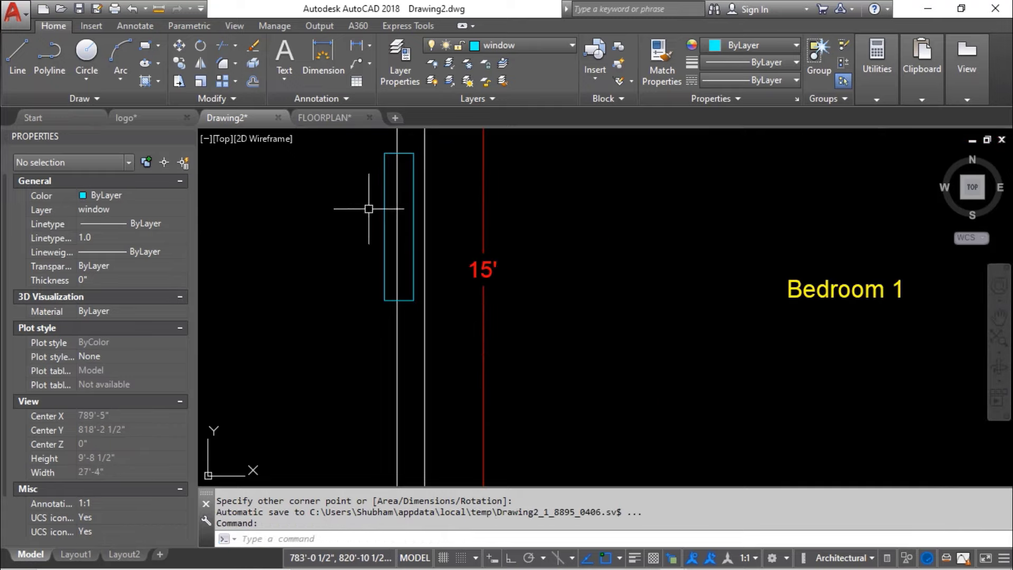
{"action": "left_click", "coordinate": [385, 159]}
{"action": "left_click", "coordinate": [366, 203]}
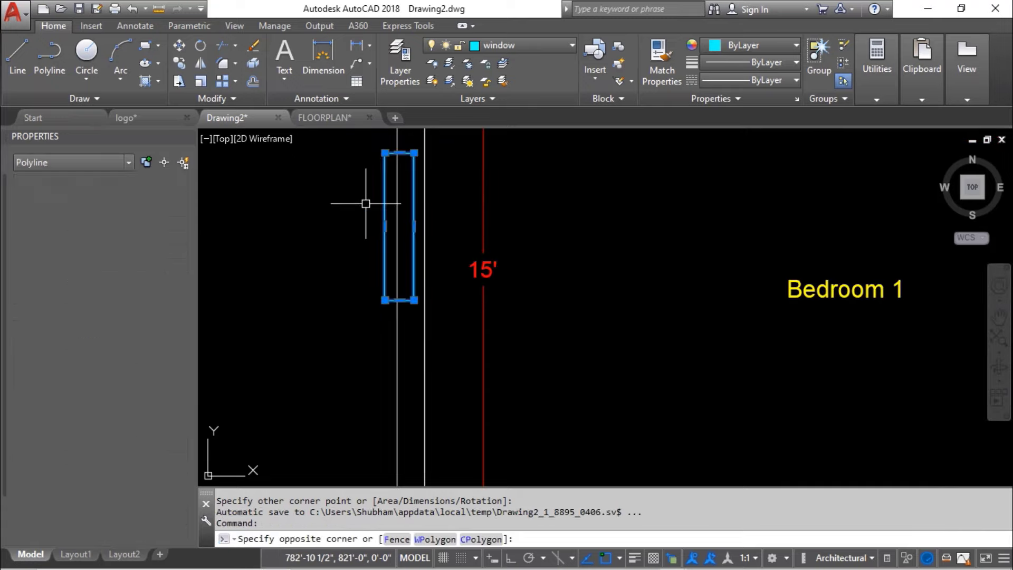
{"action": "left_click", "coordinate": [388, 334]}
{"action": "type", "text": "m"}
{"action": "key", "text": "Return"}
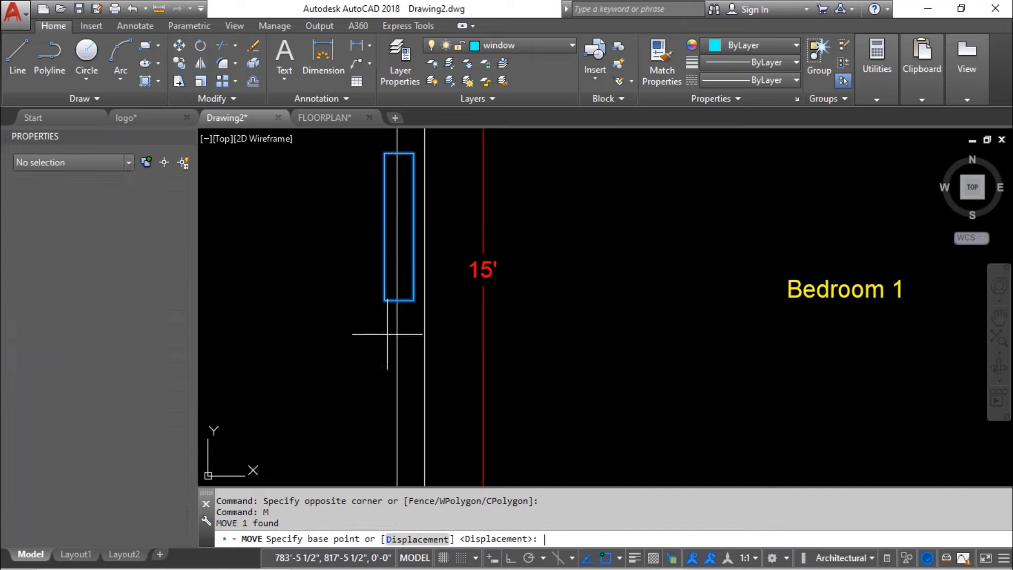
{"action": "scroll", "coordinate": [438, 258], "scroll_direction": "up", "scroll_amount": 2}
{"action": "left_click", "coordinate": [377, 321]}
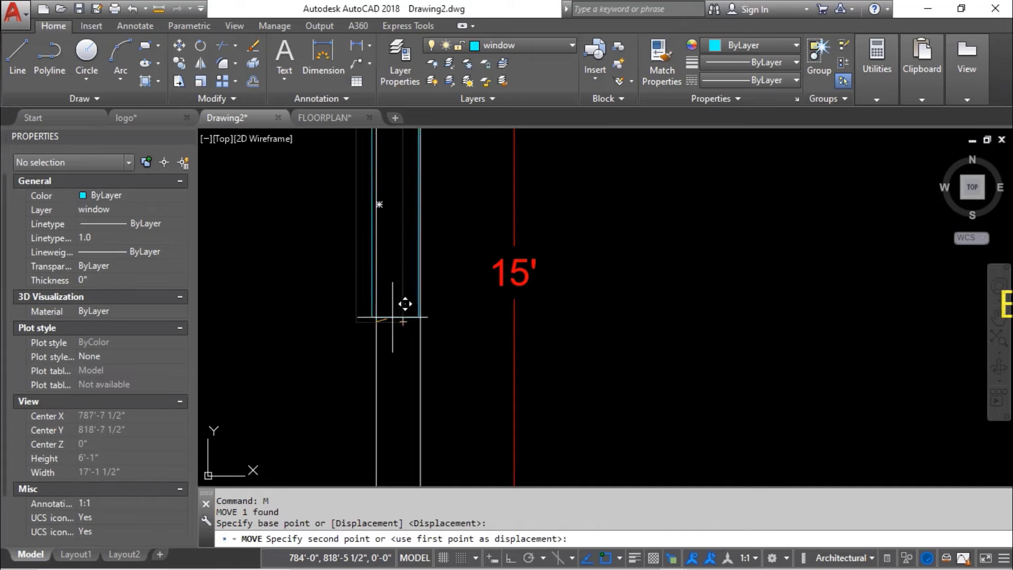
{"action": "left_click", "coordinate": [388, 320]}
{"action": "scroll", "coordinate": [387, 321], "scroll_direction": "down", "scroll_amount": 5}
{"action": "key", "text": "Escape"}
{"action": "middle_click_drag", "start_coordinate": [344, 363], "coordinate": [341, 247]}
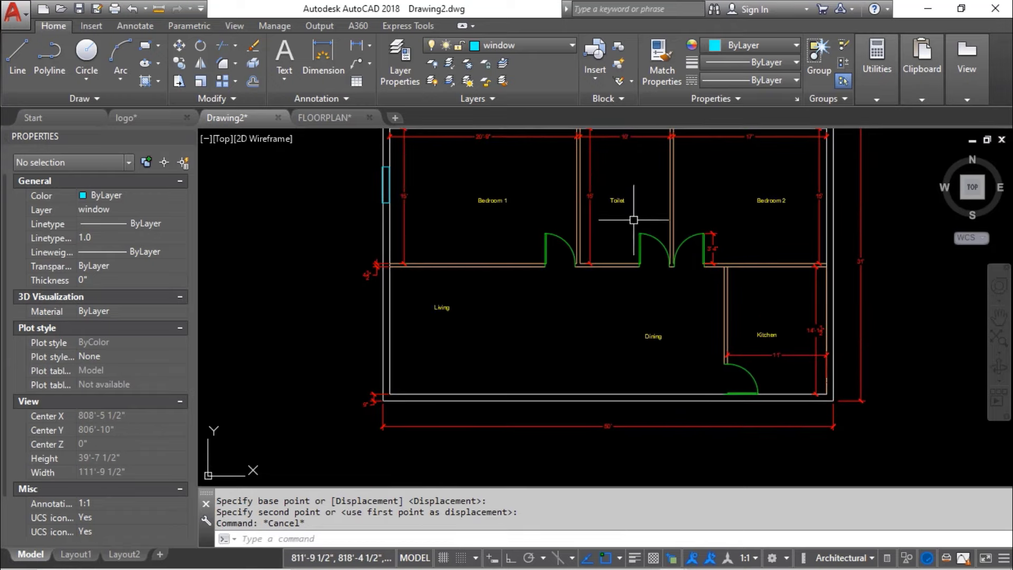
- Draw a short vertical line crossing both lines of the top outer wall above Bedroom 1, with Ortho mode on
{"action": "scroll", "coordinate": [489, 249], "scroll_direction": "down", "scroll_amount": 2}
{"action": "middle_click_drag", "start_coordinate": [479, 241], "coordinate": [430, 261]}
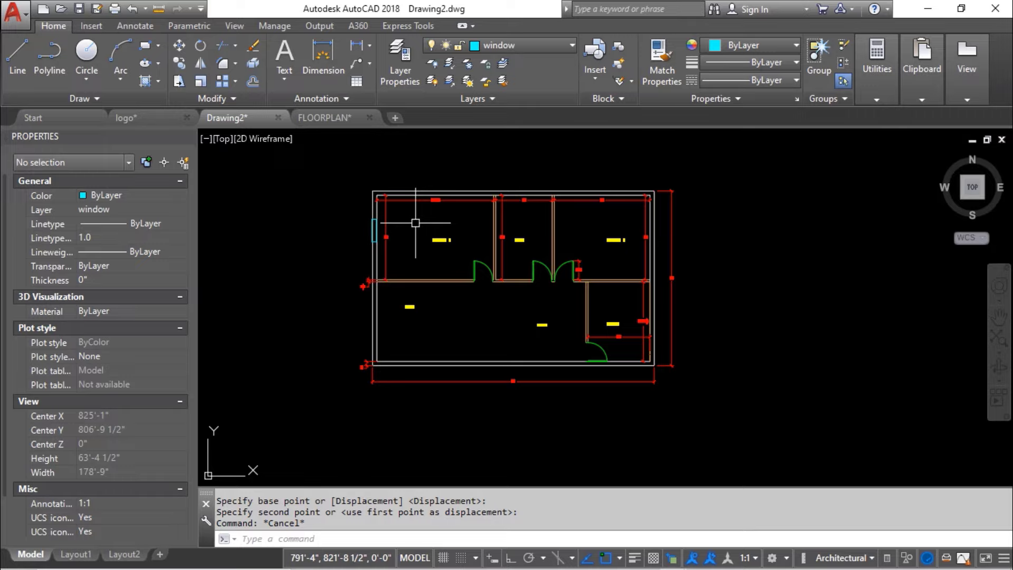
{"action": "scroll", "coordinate": [386, 227], "scroll_direction": "up", "scroll_amount": 4}
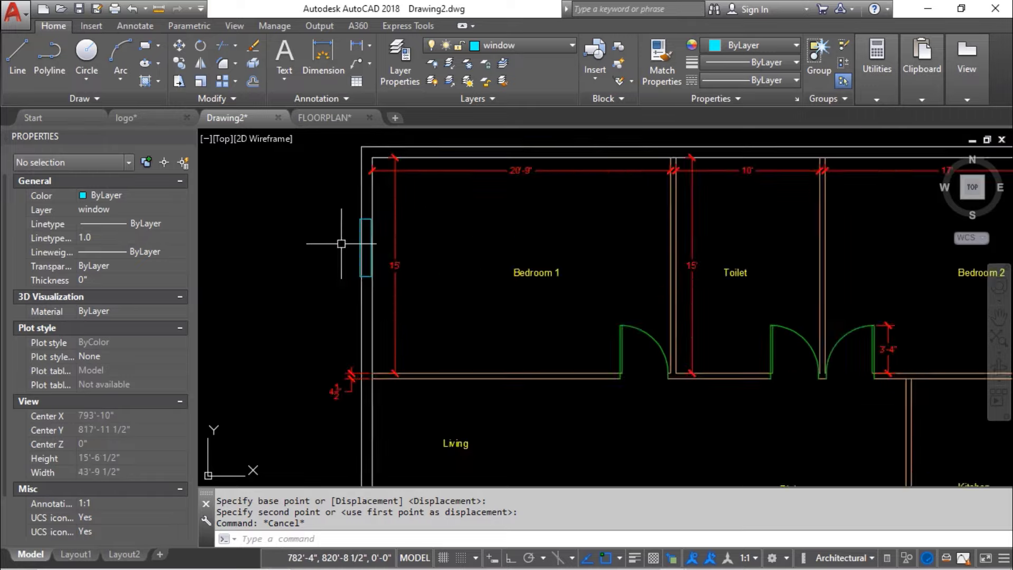
{"action": "scroll", "coordinate": [411, 237], "scroll_direction": "down", "scroll_amount": 2}
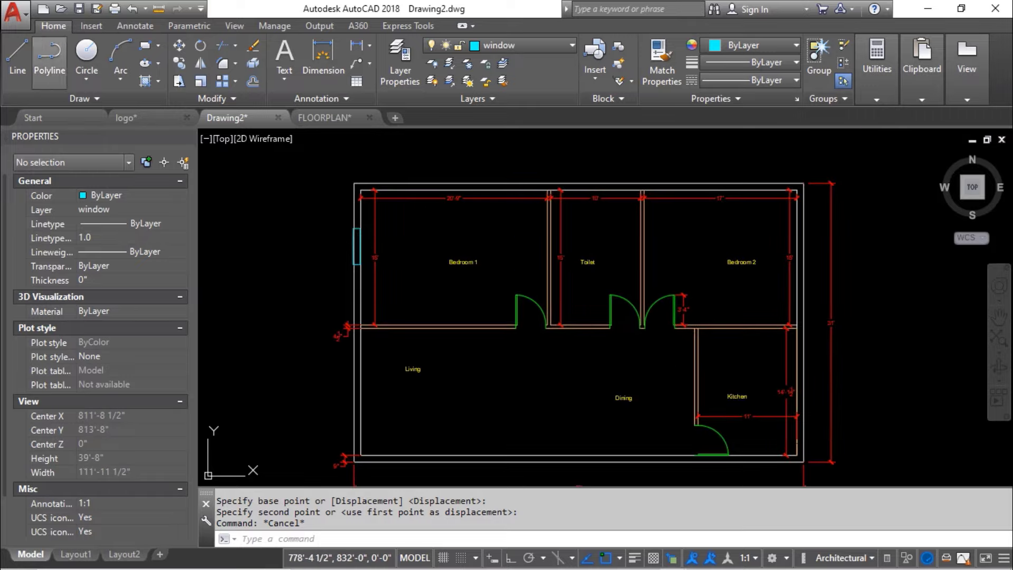
{"action": "left_click", "coordinate": [17, 58]}
{"action": "scroll", "coordinate": [379, 158], "scroll_direction": "up", "scroll_amount": 1}
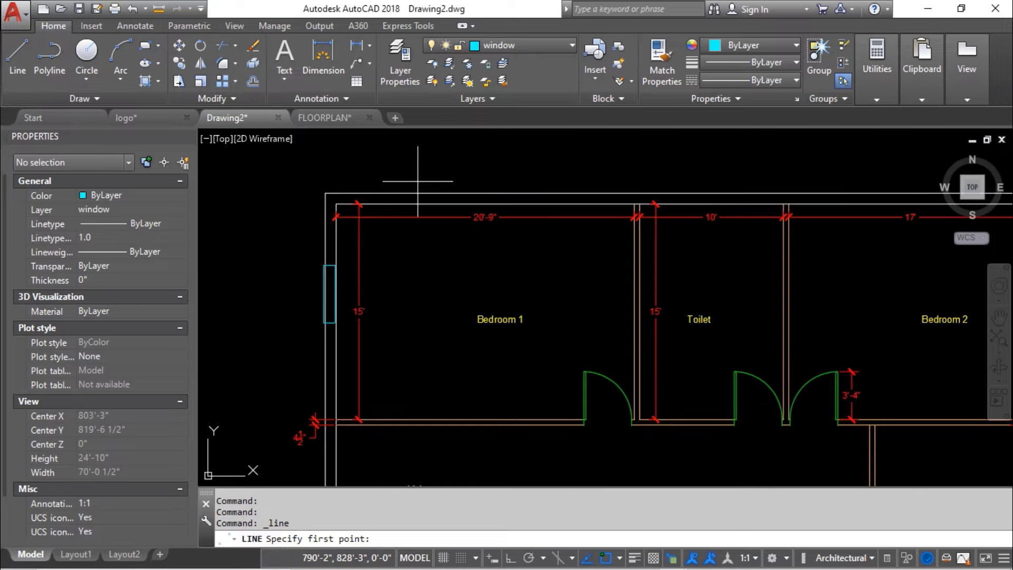
{"action": "scroll", "coordinate": [406, 177], "scroll_direction": "up", "scroll_amount": 4}
{"action": "scroll", "coordinate": [409, 192], "scroll_direction": "up", "scroll_amount": 2}
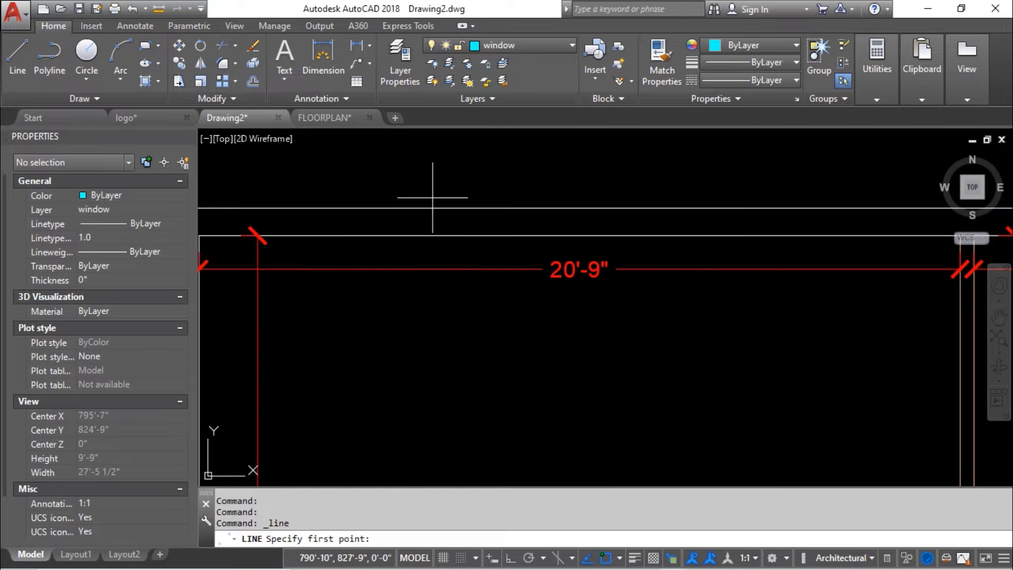
{"action": "left_click", "coordinate": [433, 198]}
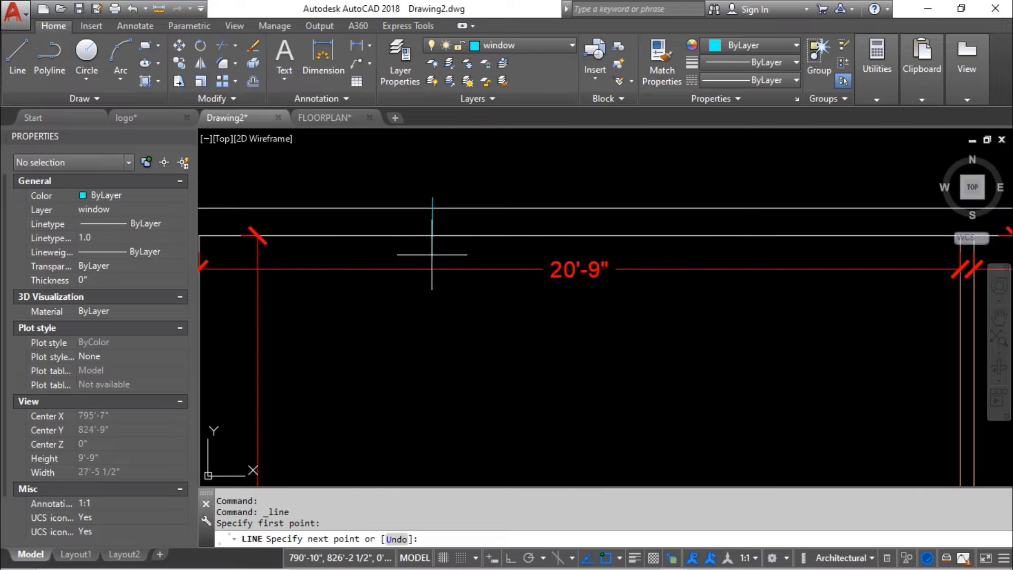
{"action": "key", "text": "F8"}
{"action": "key", "text": "Escape"}
{"action": "key", "text": "Escape"}
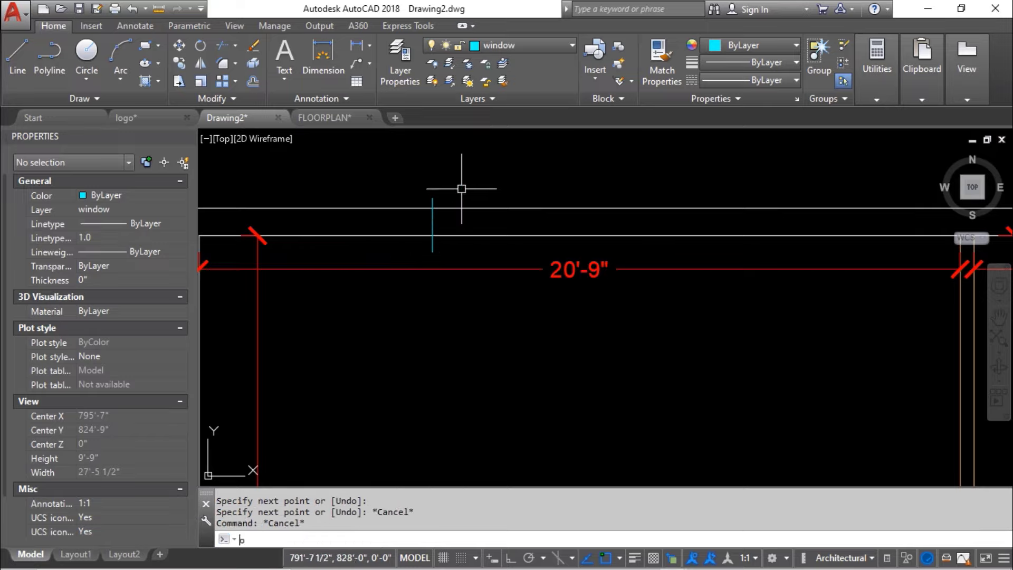
- Offset the short vertical line 2.5' to the right twice to make three evenly spaced lines across the wall
{"action": "type", "text": "o"}
{"action": "key", "text": "Return"}
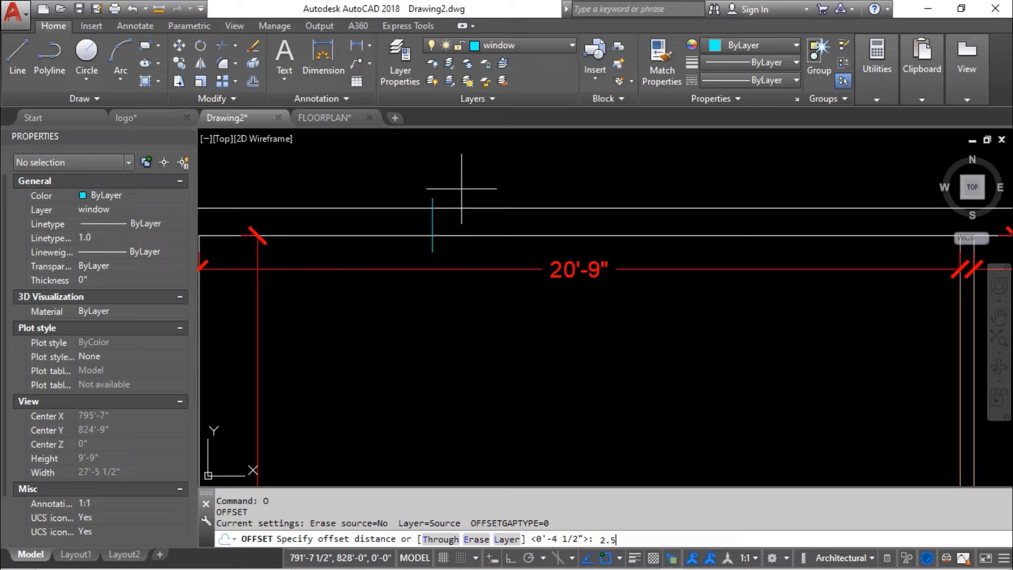
{"action": "key", "text": "Return"}
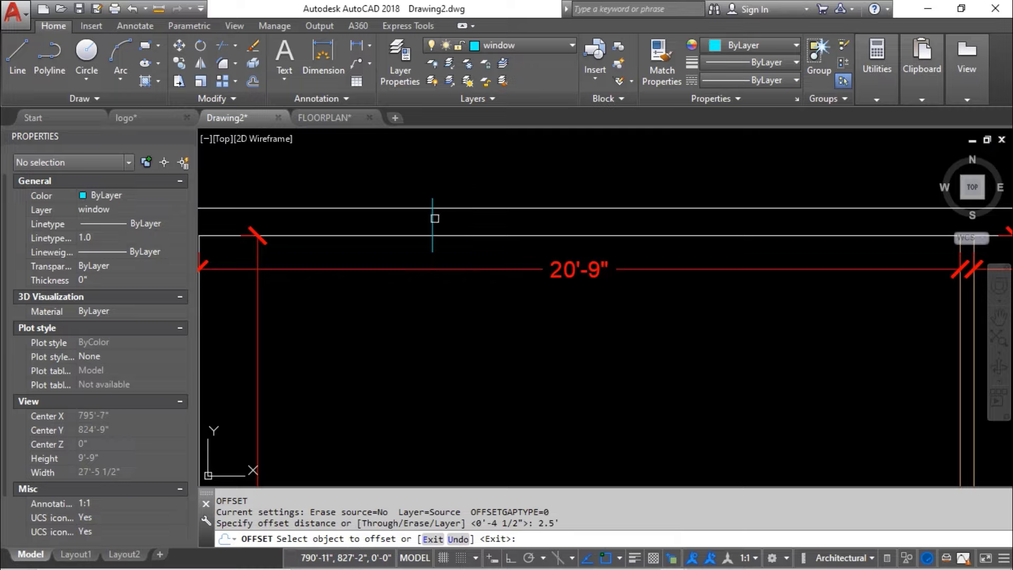
{"action": "left_click", "coordinate": [433, 218]}
{"action": "left_click", "coordinate": [520, 216]}
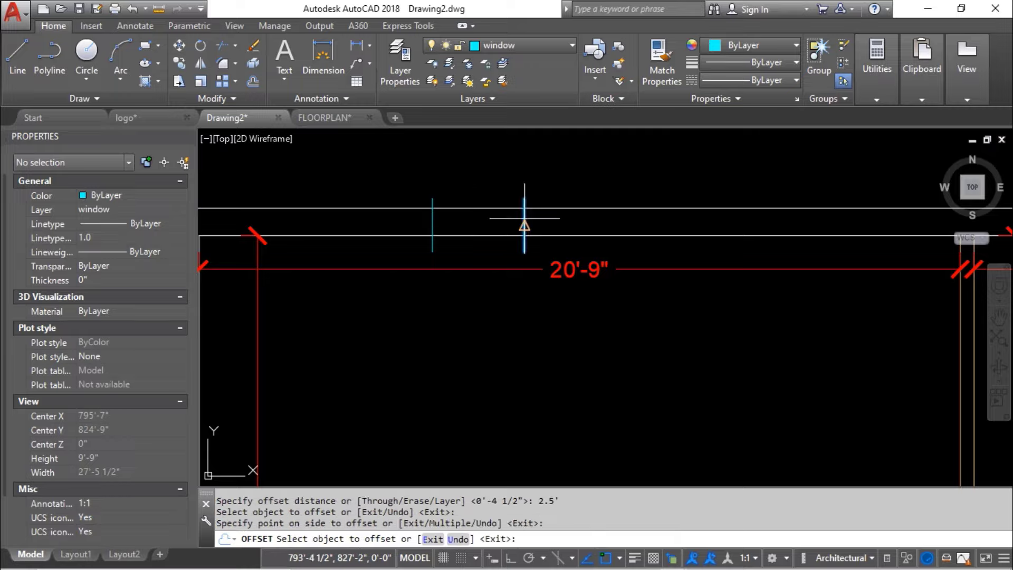
{"action": "left_click", "coordinate": [524, 218]}
{"action": "left_click", "coordinate": [575, 218]}
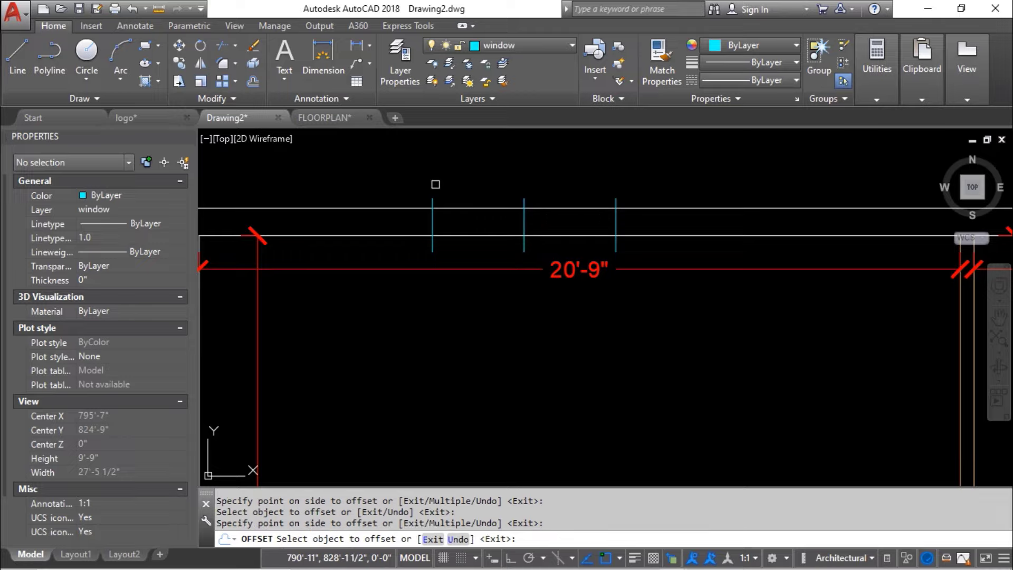
{"action": "key", "text": "Escape"}
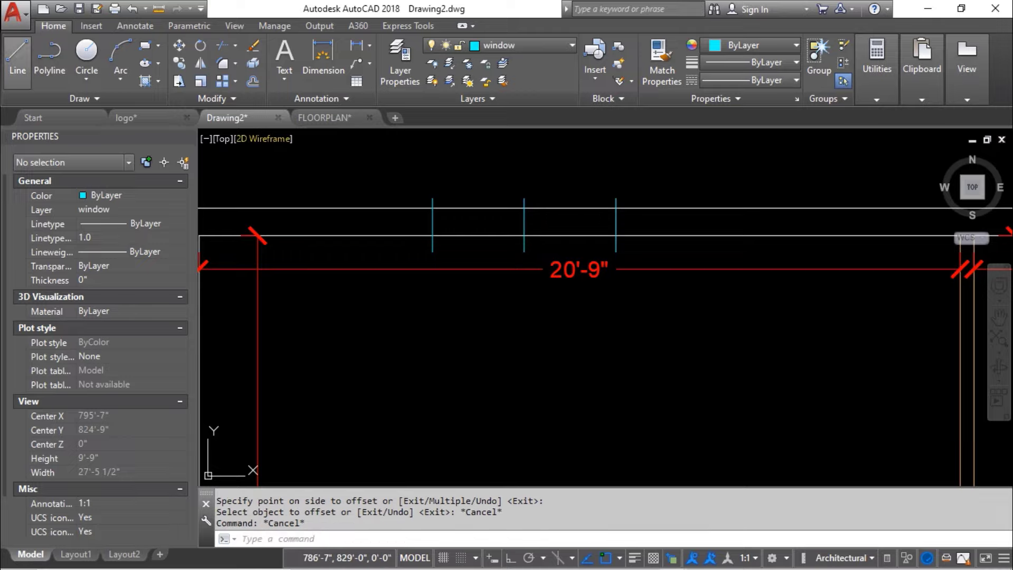
- Draw a horizontal line just above the top wall's outer line, from the first to the third vertical line, with Ortho mode on
{"action": "left_click", "coordinate": [18, 58]}
{"action": "scroll", "coordinate": [467, 198], "scroll_direction": "up", "scroll_amount": 4}
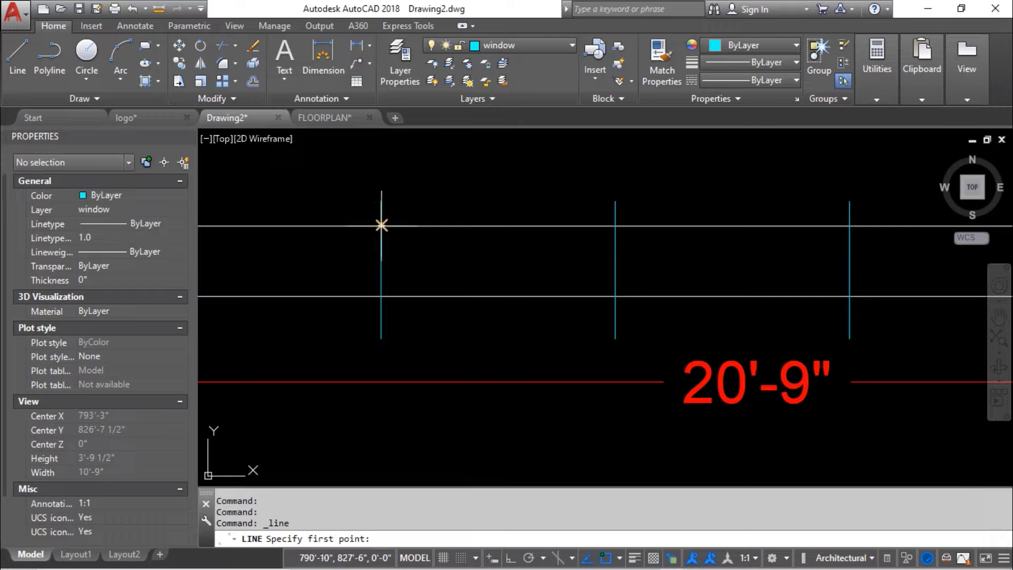
{"action": "left_click", "coordinate": [381, 217]}
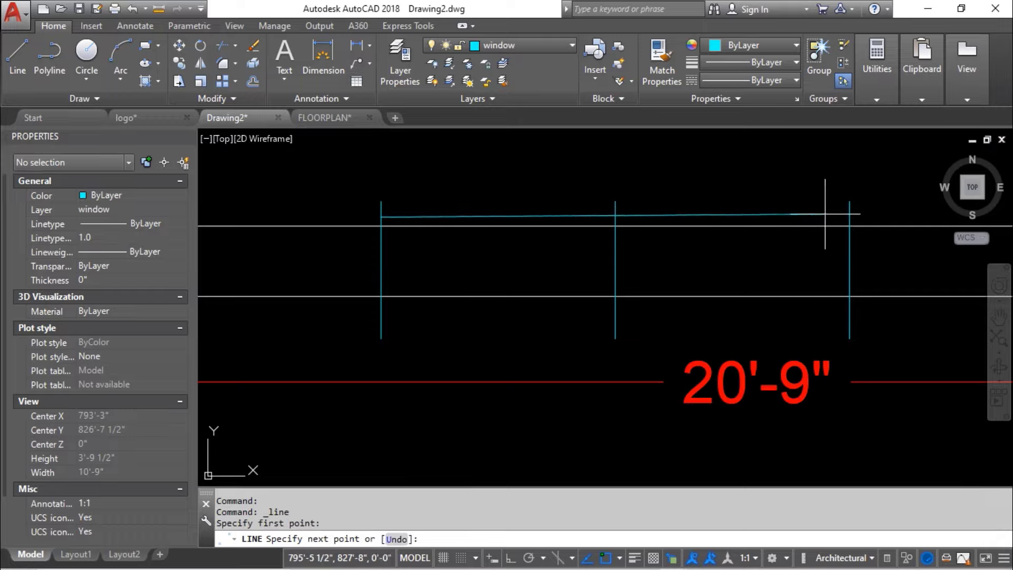
{"action": "key", "text": "F8"}
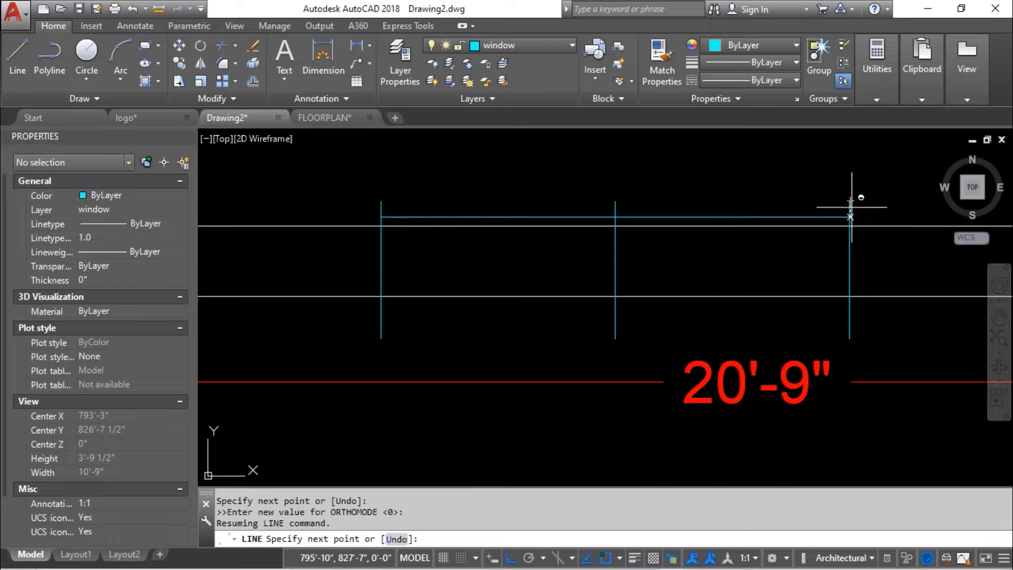
{"action": "left_click", "coordinate": [852, 210]}
{"action": "key", "text": "Escape"}
{"action": "key", "text": "Escape"}
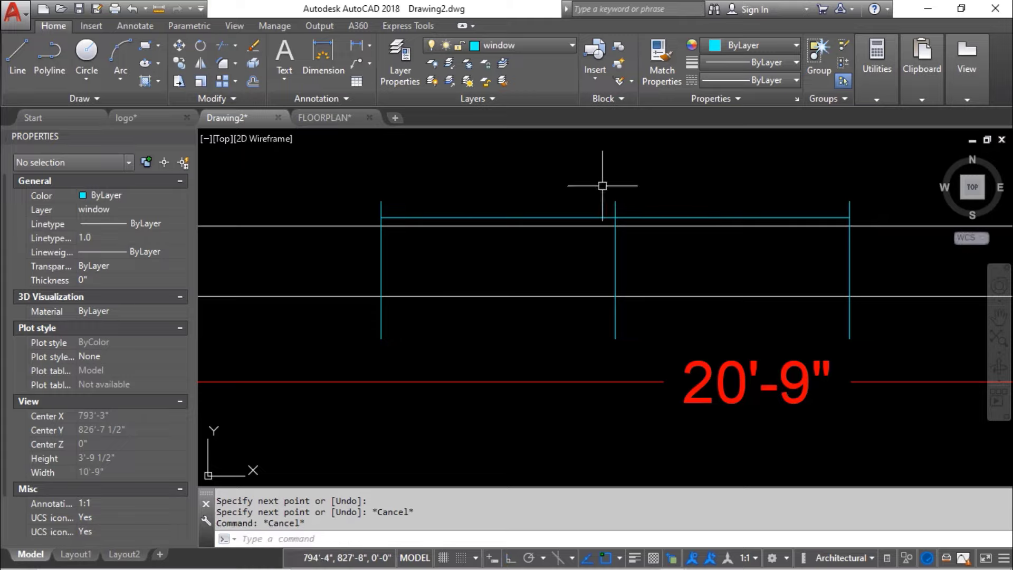
- Draw a second horizontal line just below the top wall's inner line, joining the first and third vertical lines
{"action": "key", "text": "space"}
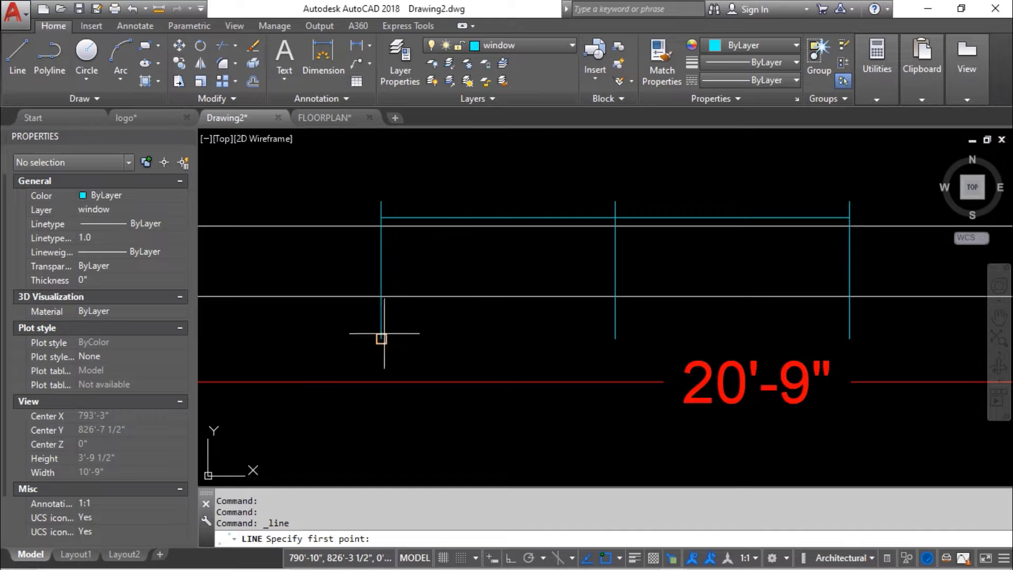
{"action": "left_click", "coordinate": [381, 306]}
{"action": "scroll", "coordinate": [380, 306], "scroll_direction": "down", "scroll_amount": 2}
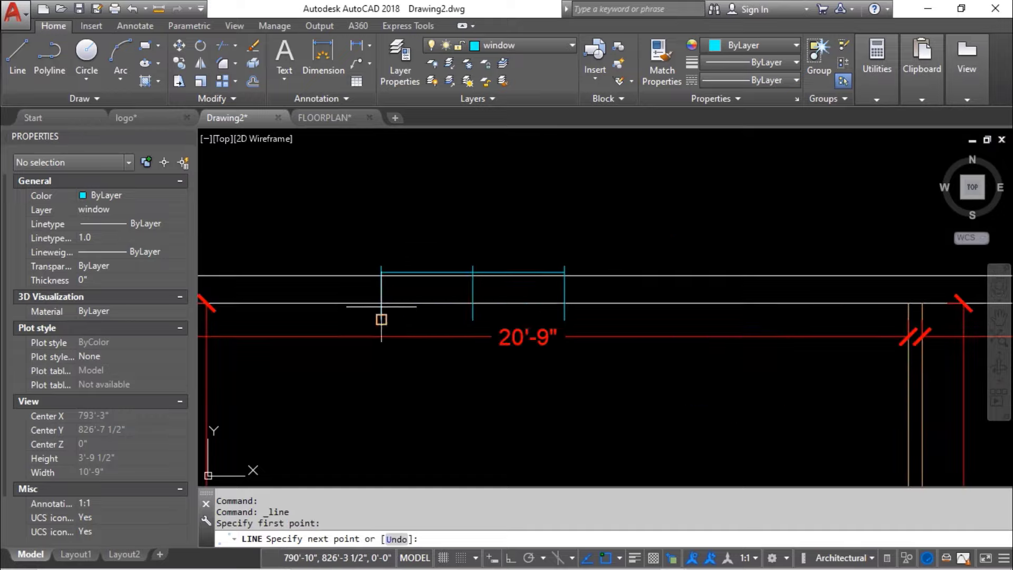
{"action": "scroll", "coordinate": [534, 300], "scroll_direction": "up", "scroll_amount": 2}
{"action": "scroll", "coordinate": [534, 301], "scroll_direction": "up", "scroll_amount": 2}
{"action": "key", "text": "F8"}
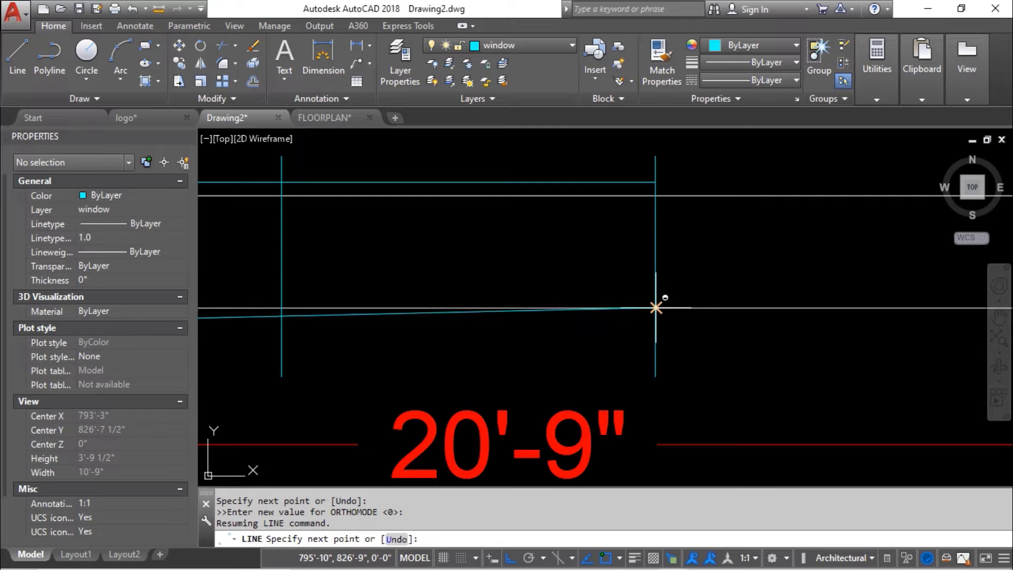
{"action": "scroll", "coordinate": [655, 309], "scroll_direction": "down", "scroll_amount": 4}
{"action": "key", "text": "Escape"}
{"action": "key", "text": "Escape"}
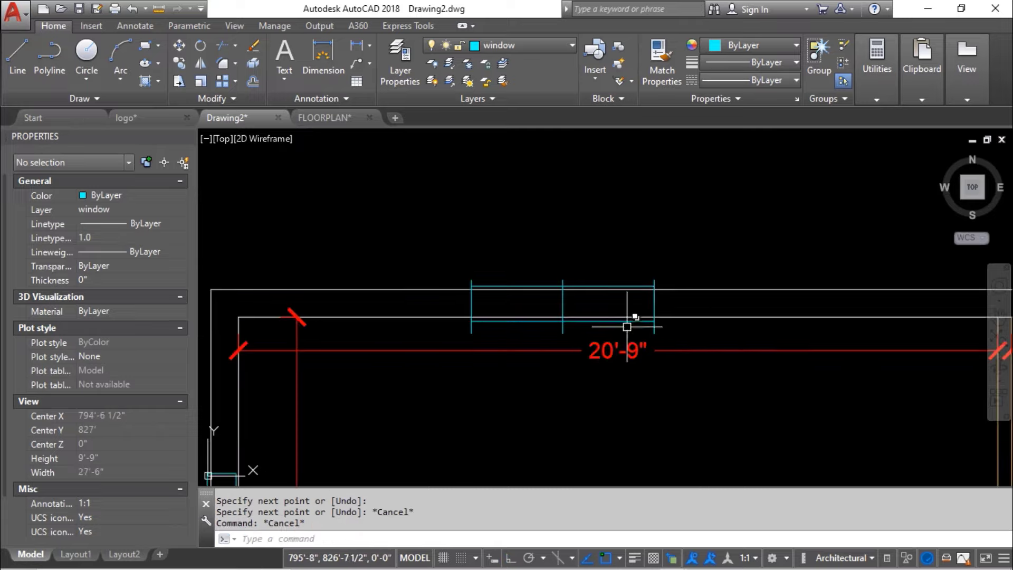
- Trim the lower ends of the three vertical lines that project below the window outline
{"action": "middle_click_drag", "start_coordinate": [638, 319], "coordinate": [518, 252]}
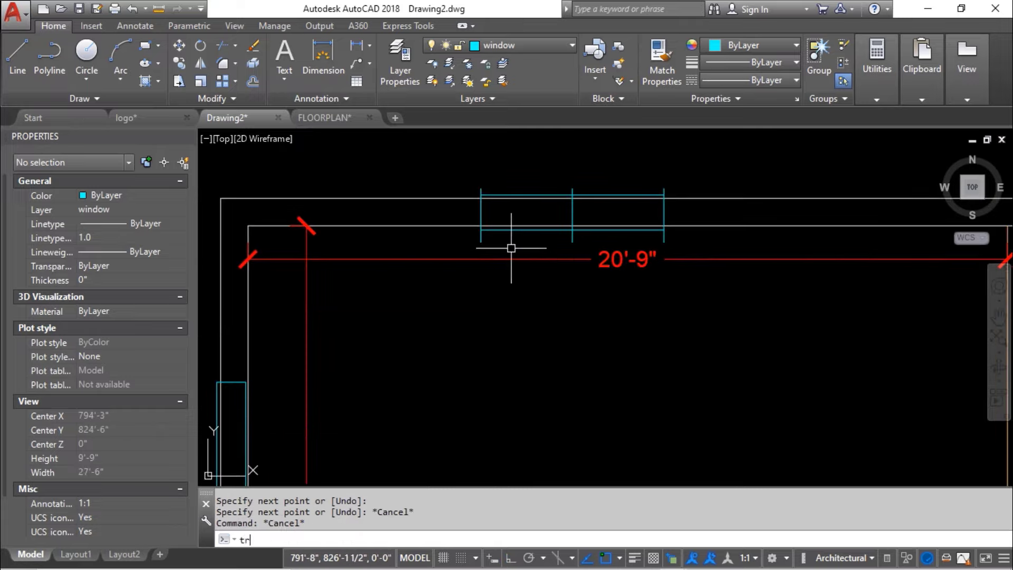
{"action": "type", "text": "tr"}
{"action": "key", "text": "Return"}
{"action": "scroll", "coordinate": [480, 237], "scroll_direction": "up", "scroll_amount": 3}
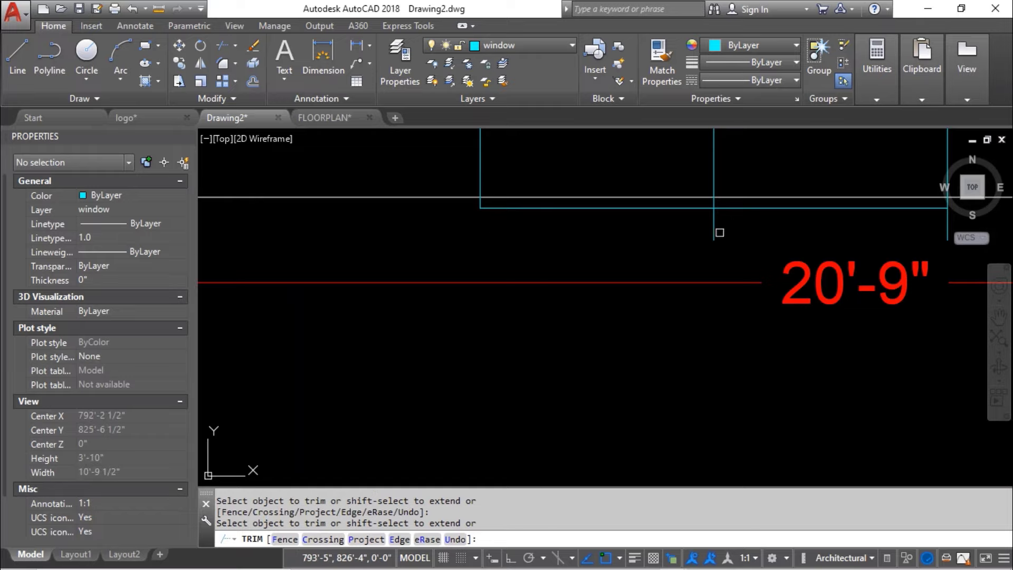
{"action": "left_click", "coordinate": [720, 233]}
{"action": "left_click", "coordinate": [686, 235]}
{"action": "middle_click_drag", "start_coordinate": [661, 236], "coordinate": [436, 255]}
{"action": "left_click", "coordinate": [749, 239]}
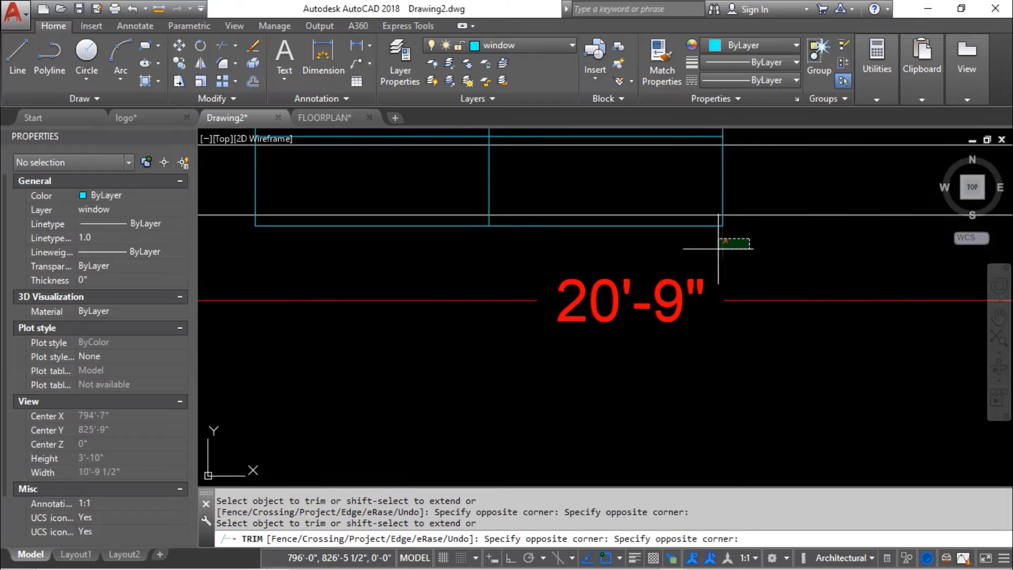
{"action": "left_click", "coordinate": [641, 246]}
- Trim the upper ends of the three vertical lines that project above the window outline
{"action": "scroll", "coordinate": [567, 250], "scroll_direction": "down", "scroll_amount": 3}
{"action": "scroll", "coordinate": [384, 197], "scroll_direction": "up", "scroll_amount": 6}
{"action": "left_click", "coordinate": [422, 234]}
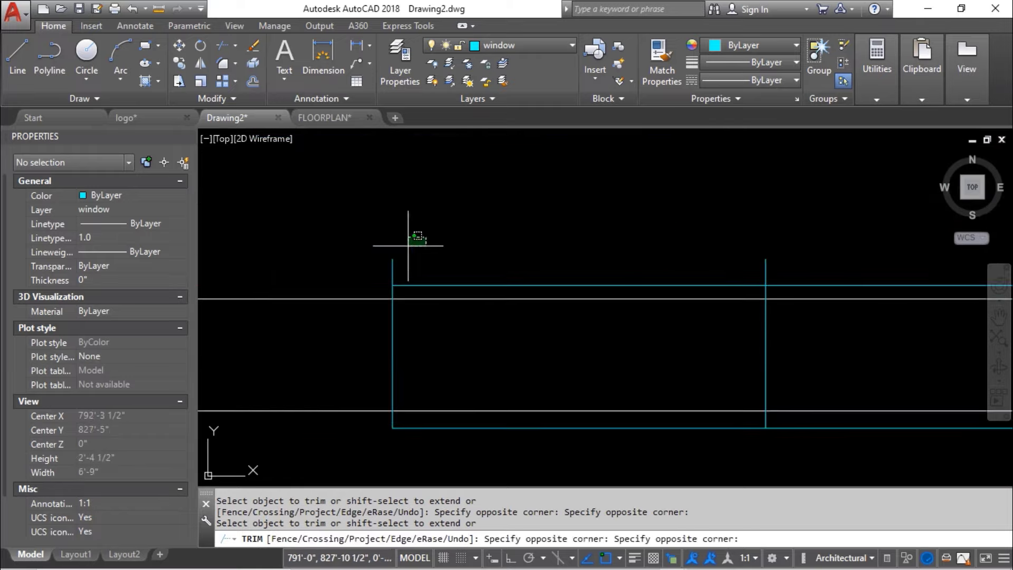
{"action": "left_click", "coordinate": [381, 266]}
{"action": "left_click", "coordinate": [779, 222]}
{"action": "left_click", "coordinate": [736, 270]}
{"action": "middle_click_drag", "start_coordinate": [676, 243], "coordinate": [368, 191]}
{"action": "left_click", "coordinate": [855, 183]}
{"action": "left_click", "coordinate": [801, 220]}
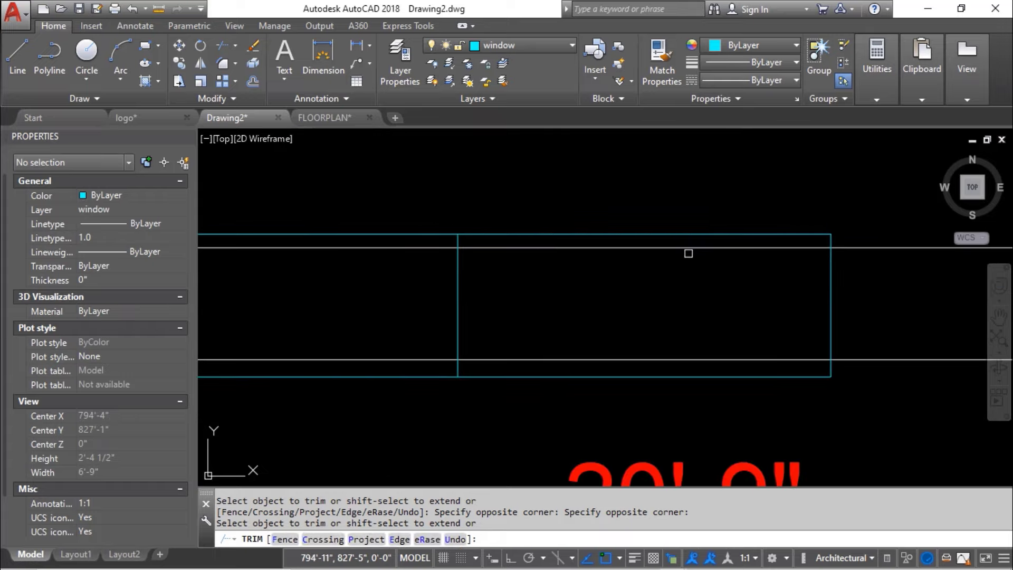
- Trim both top wall lines out of the window's right half and the outer wall line out of its left half
{"action": "left_click", "coordinate": [687, 251]}
{"action": "left_click", "coordinate": [516, 359]}
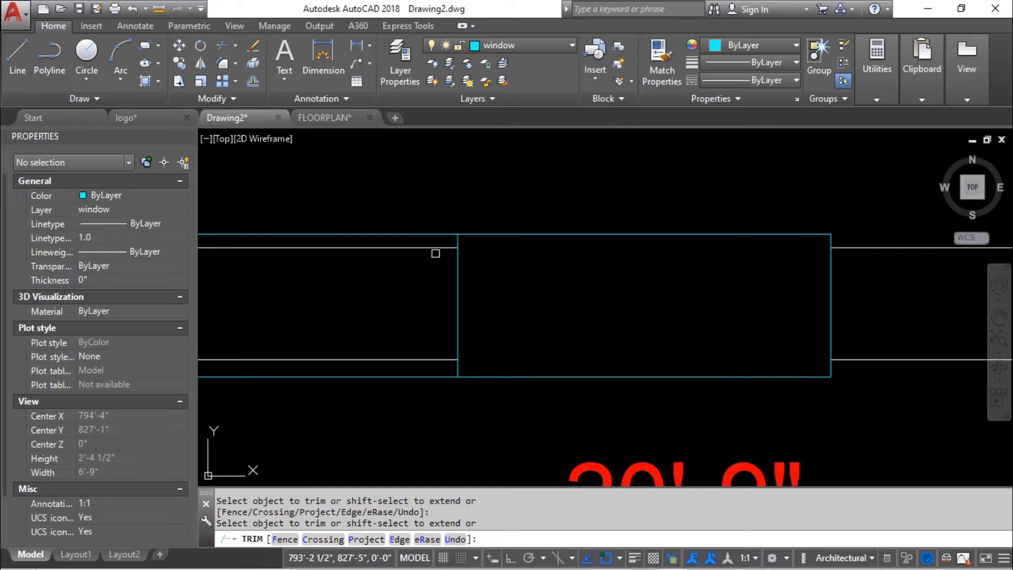
{"action": "left_click", "coordinate": [400, 364]}
{"action": "scroll", "coordinate": [482, 251], "scroll_direction": "down", "scroll_amount": 3}
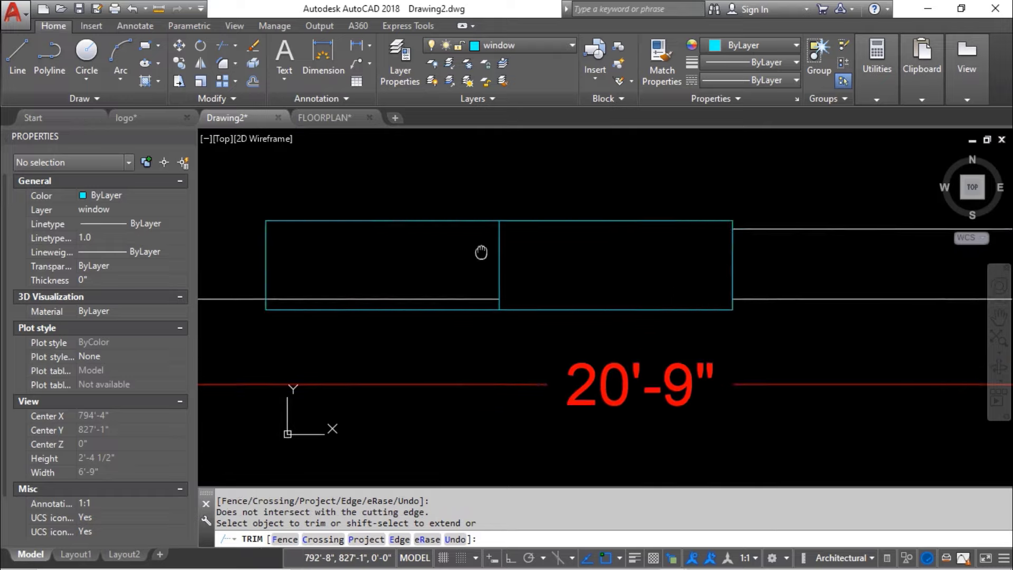
{"action": "key", "text": "Escape"}
- Trim the remaining inner wall line out of the left half of Bedroom 1's top window and end the Trim command
{"action": "left_click", "coordinate": [465, 262]}
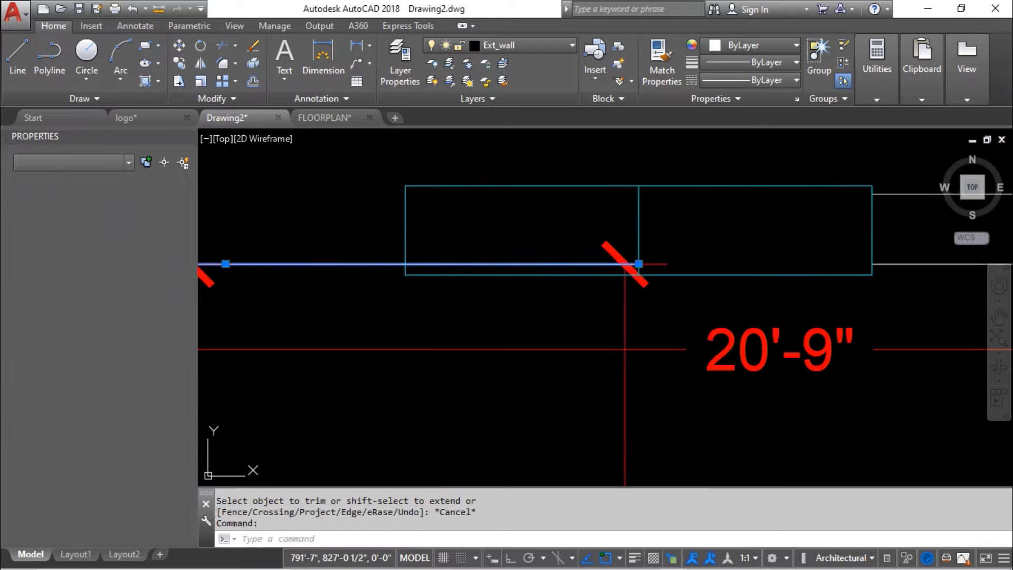
{"action": "key", "text": "Escape"}
{"action": "middle_click_drag", "start_coordinate": [473, 239], "coordinate": [501, 248]}
{"action": "key", "text": "Escape"}
{"action": "type", "text": "tr"}
{"action": "key", "text": "Return"}
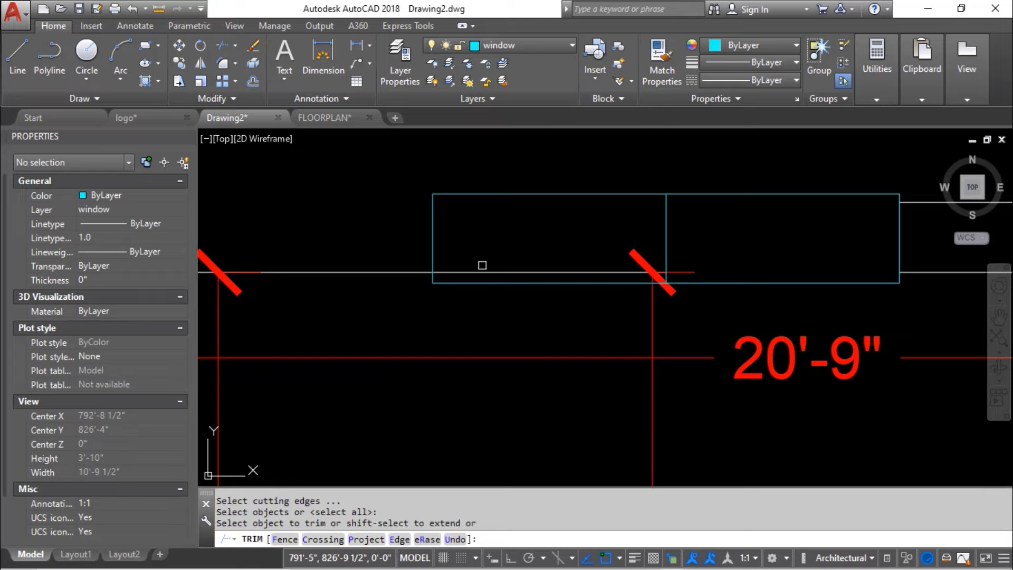
{"action": "key", "text": "Return"}
{"action": "scroll", "coordinate": [493, 235], "scroll_direction": "down", "scroll_amount": 3}
{"action": "key", "text": "Escape"}
{"action": "key", "text": "Escape"}
{"action": "scroll", "coordinate": [485, 177], "scroll_direction": "down", "scroll_amount": 4}
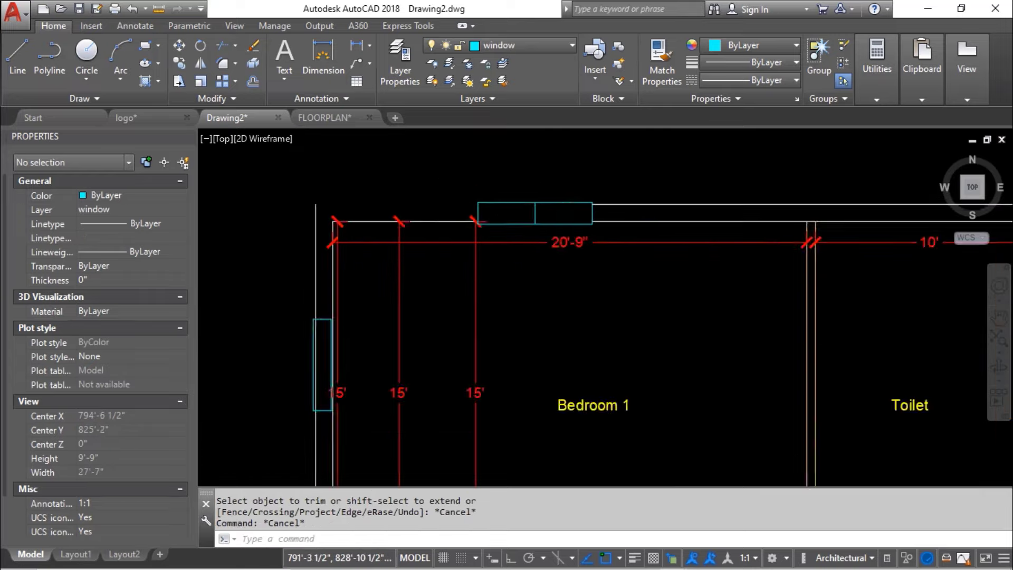
- Draw the missing outer wall line on the Ext_wall layer, horizontally from the outer left wall's upper end to Bedroom 1's top window
{"action": "middle_click_drag", "start_coordinate": [433, 173], "coordinate": [474, 210]}
{"action": "scroll", "coordinate": [455, 219], "scroll_direction": "up", "scroll_amount": 2}
{"action": "scroll", "coordinate": [474, 222], "scroll_direction": "up", "scroll_amount": 2}
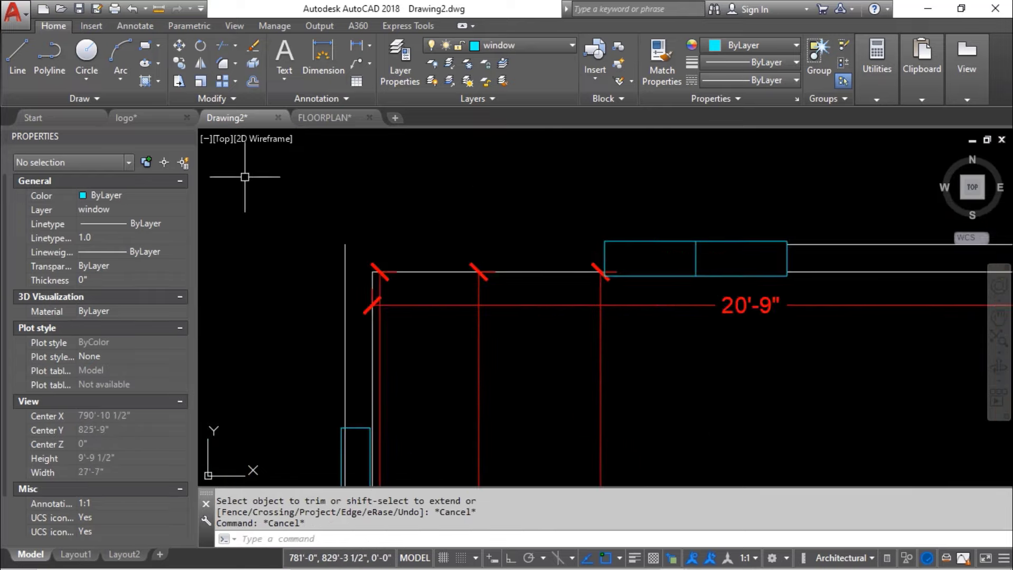
{"action": "left_click", "coordinate": [17, 53]}
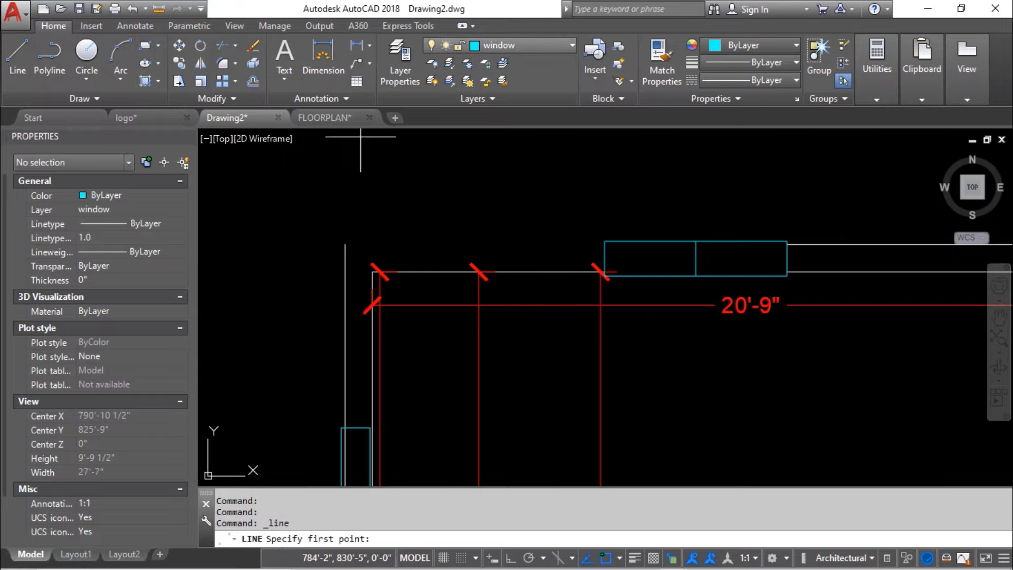
{"action": "left_click", "coordinate": [523, 45]}
{"action": "left_click", "coordinate": [496, 134]}
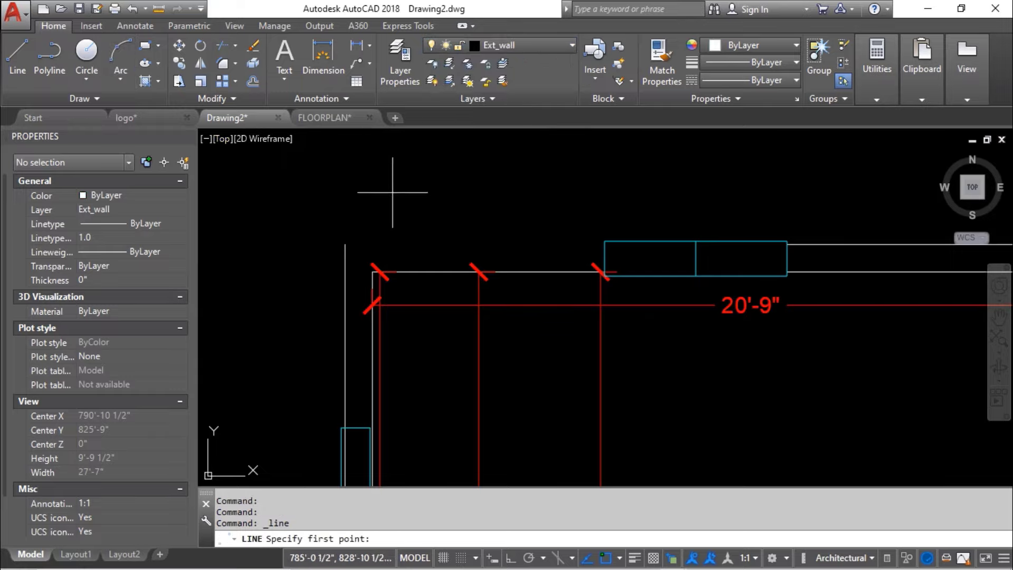
{"action": "left_click", "coordinate": [345, 243]}
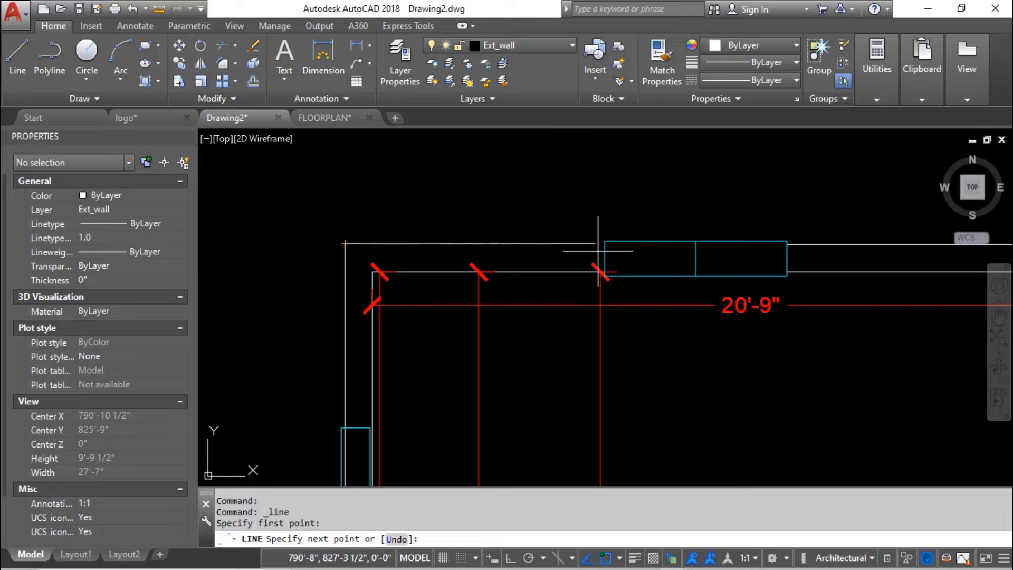
{"action": "scroll", "coordinate": [599, 242], "scroll_direction": "up", "scroll_amount": 4}
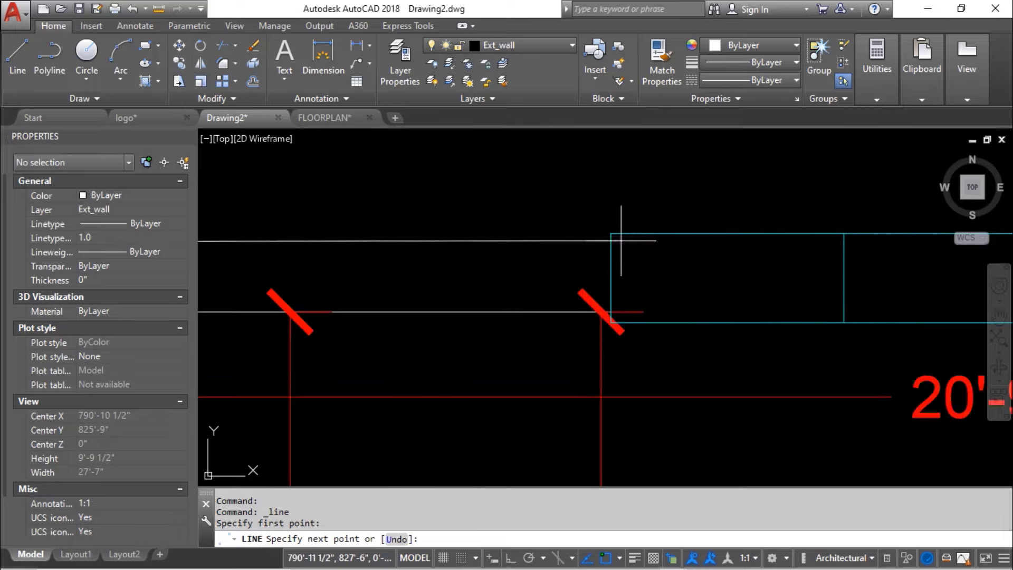
{"action": "scroll", "coordinate": [615, 234], "scroll_direction": "down", "scroll_amount": 2}
{"action": "scroll", "coordinate": [612, 238], "scroll_direction": "up", "scroll_amount": 5}
{"action": "key", "text": "F8"}
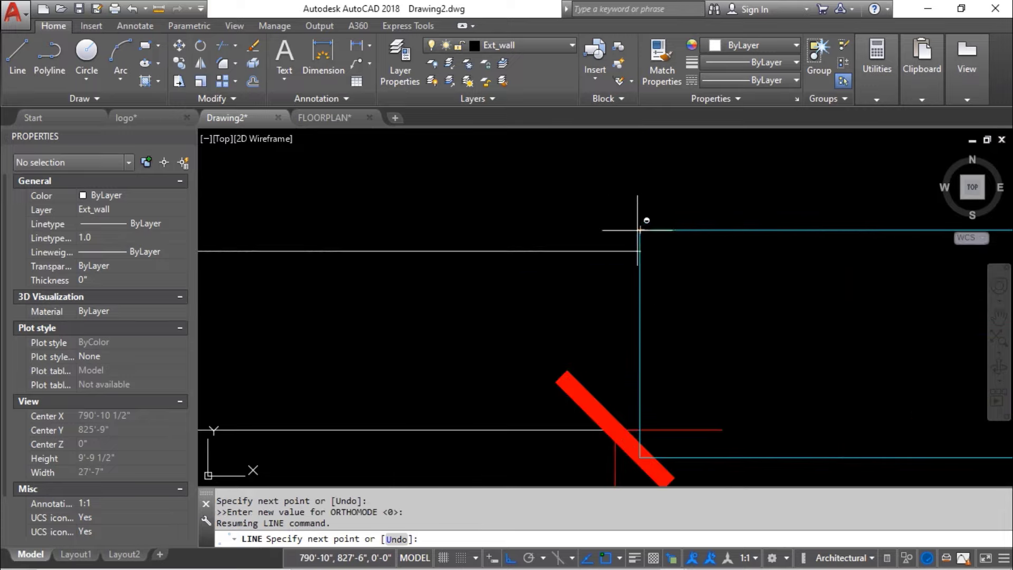
{"action": "scroll", "coordinate": [640, 238], "scroll_direction": "down", "scroll_amount": 2}
{"action": "key", "text": "Escape"}
{"action": "scroll", "coordinate": [613, 290], "scroll_direction": "down", "scroll_amount": 3}
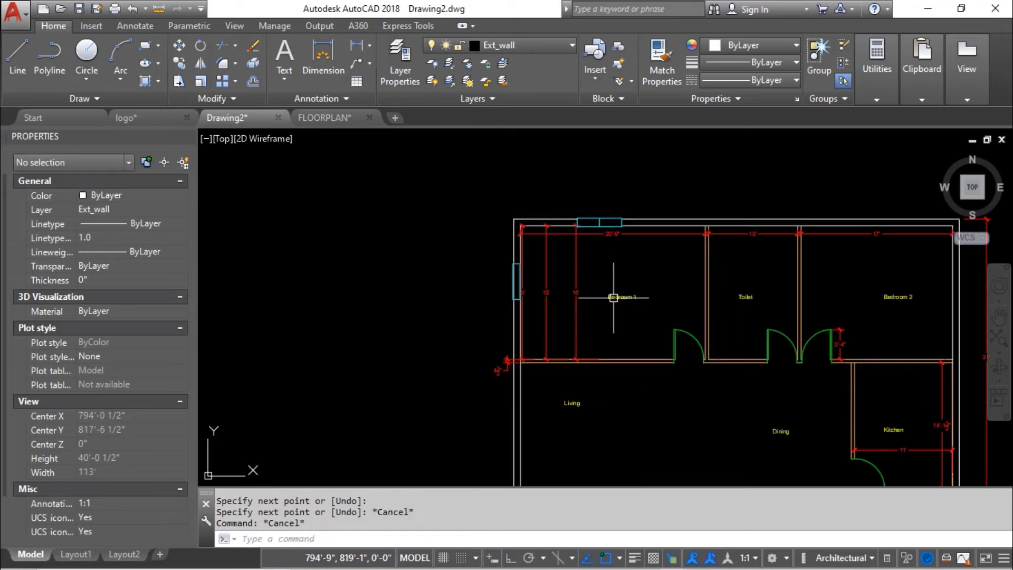
- Open DesignCenter and close the Properties palette
{"action": "scroll", "coordinate": [613, 290], "scroll_direction": "down", "scroll_amount": 1}
{"action": "middle_click_drag", "start_coordinate": [613, 290], "coordinate": [449, 284]}
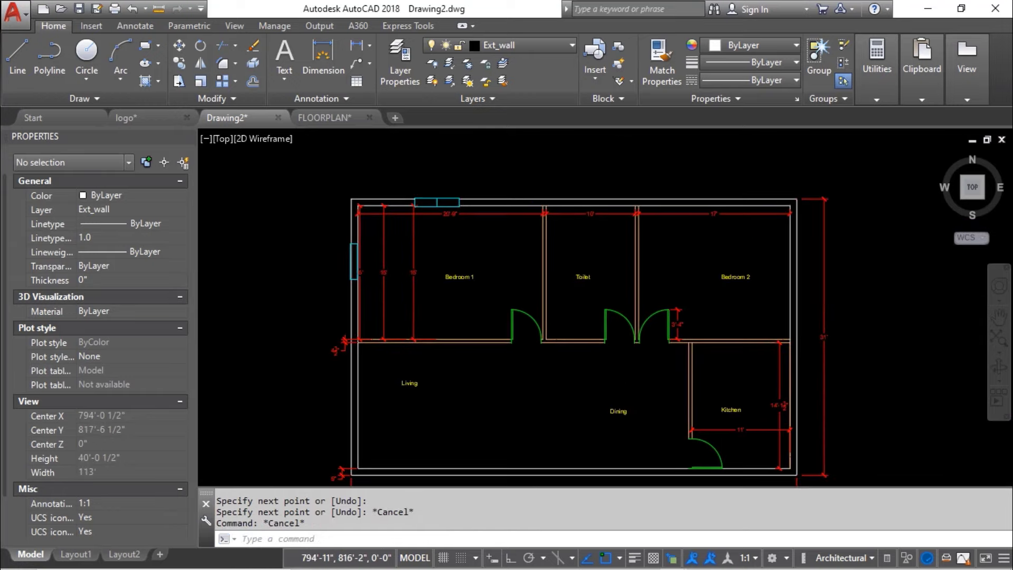
{"action": "scroll", "coordinate": [444, 200], "scroll_direction": "up", "scroll_amount": 5}
{"action": "scroll", "coordinate": [442, 200], "scroll_direction": "down", "scroll_amount": 5}
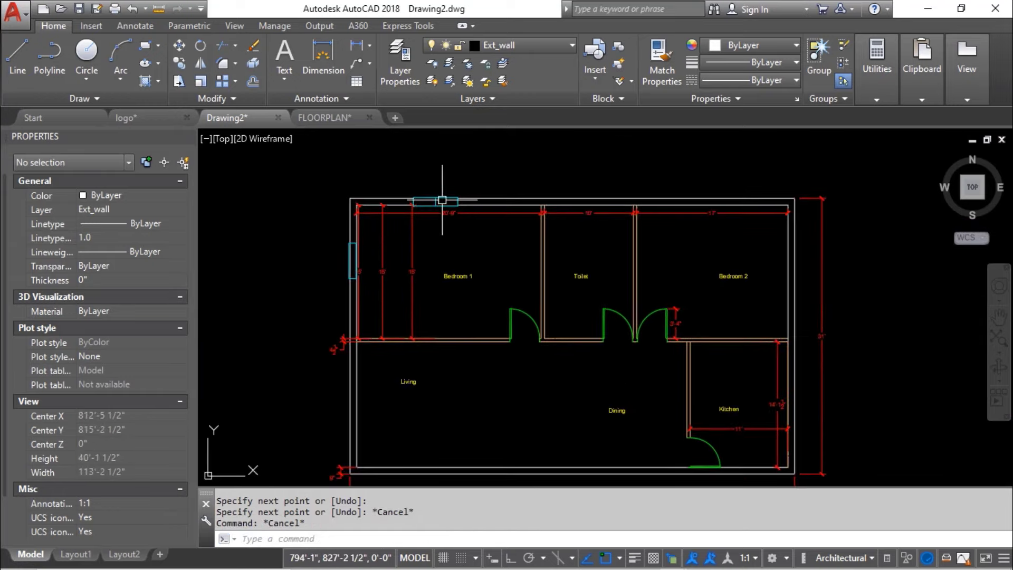
{"action": "scroll", "coordinate": [442, 200], "scroll_direction": "down", "scroll_amount": 3}
{"action": "mouse_move", "coordinate": [389, 317]}
{"action": "middle_mouse_down"}
{"action": "mouse_move", "coordinate": [402, 305]}
{"action": "mouse_move", "coordinate": [392, 334]}
{"action": "middle_mouse_up"}
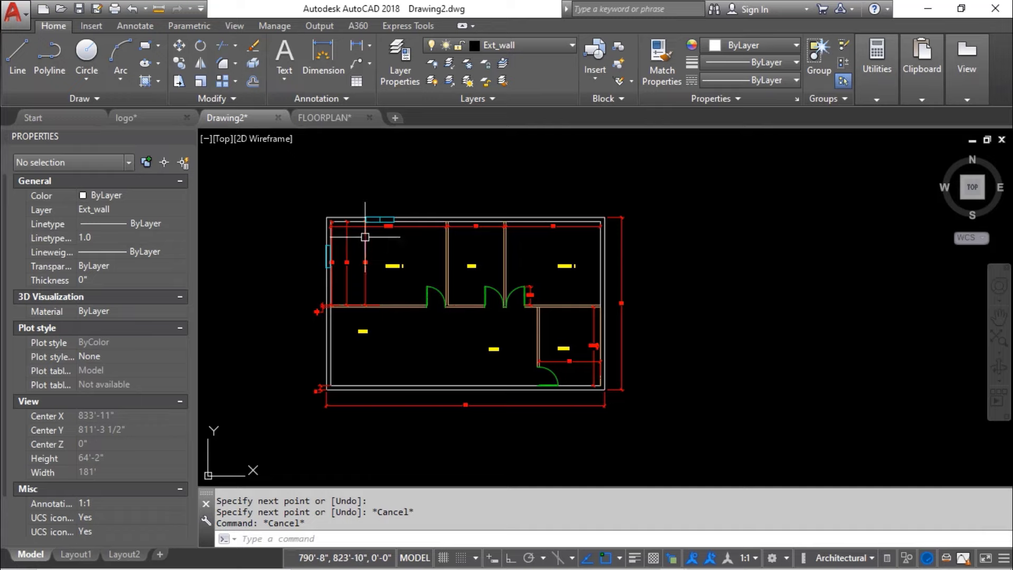
{"action": "left_click", "coordinate": [91, 25]}
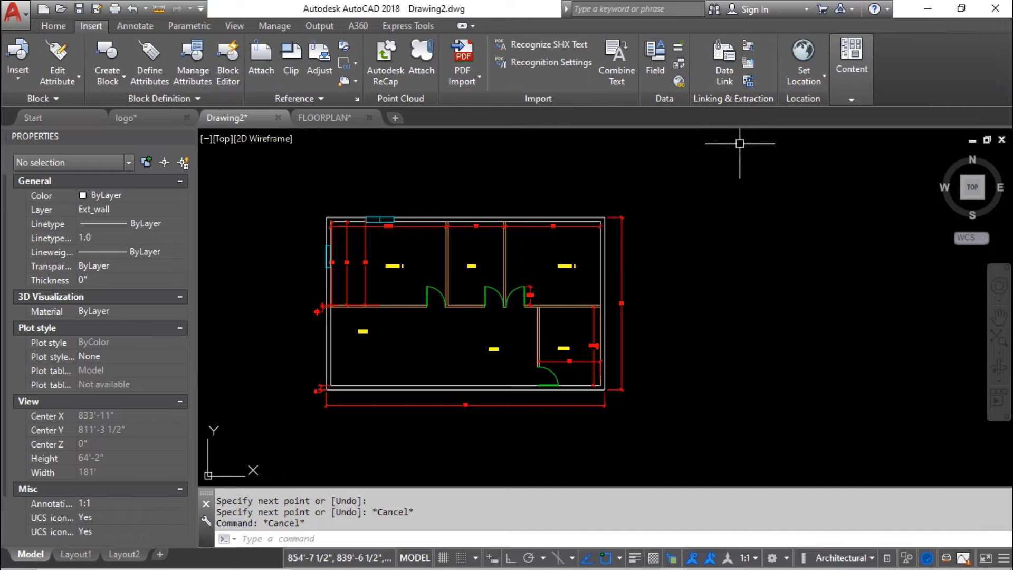
{"action": "left_click", "coordinate": [851, 69]}
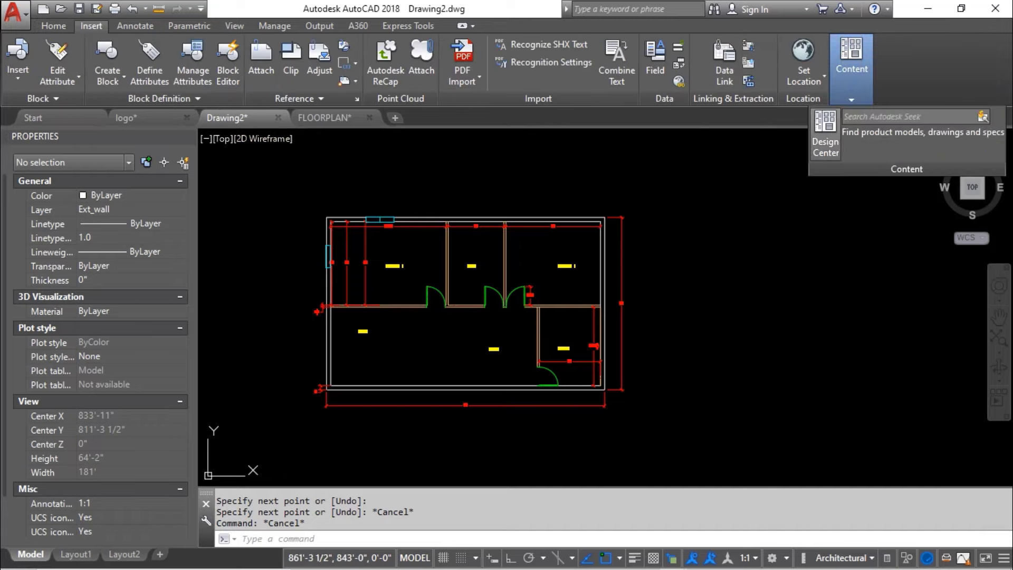
{"action": "left_click", "coordinate": [825, 138]}
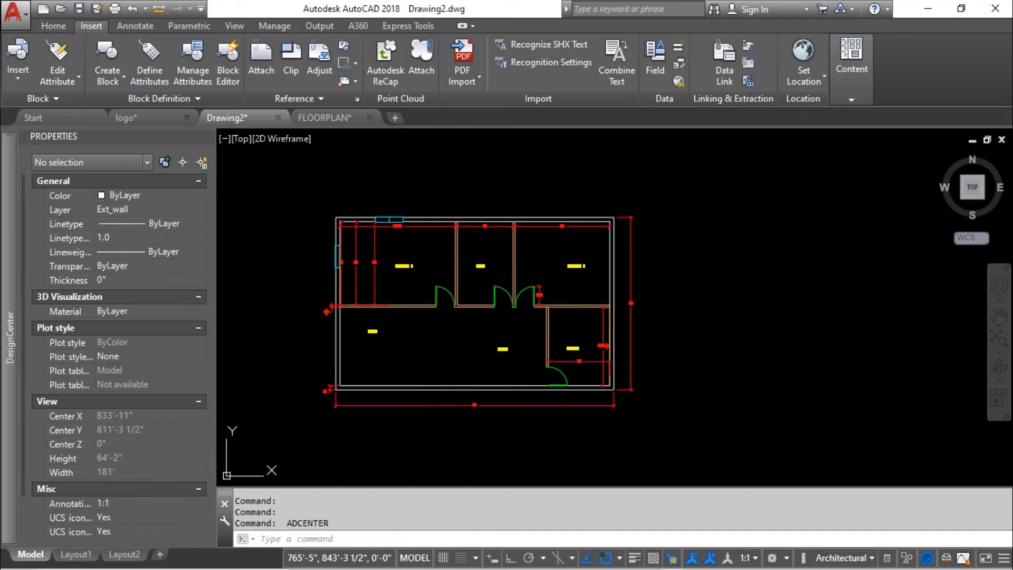
{"action": "left_click", "coordinate": [206, 137]}
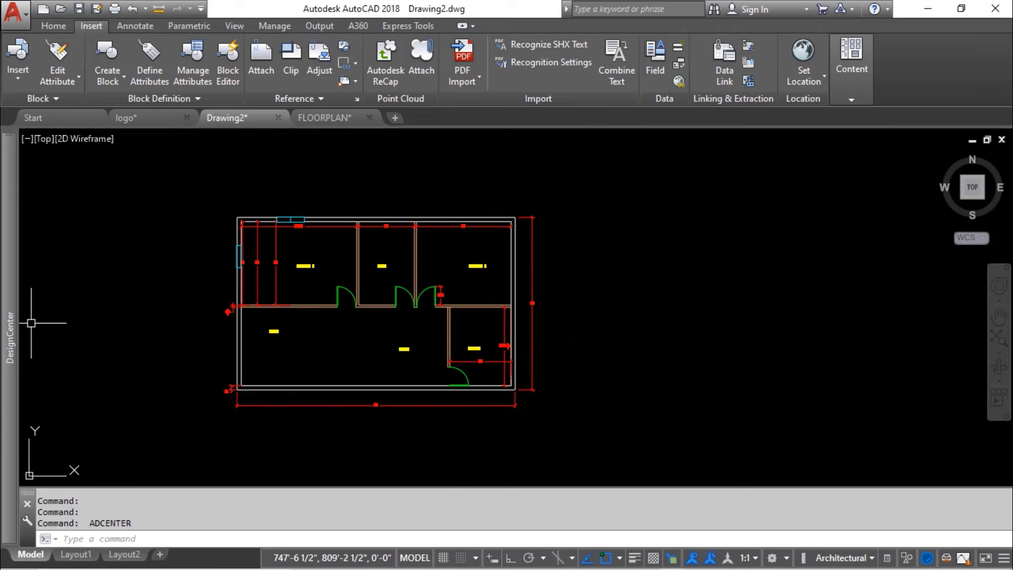
- Make interiors the current layer and narrow the DesignCenter palette so that the floor plan has more room
{"action": "mouse_move", "coordinate": [10, 340]}
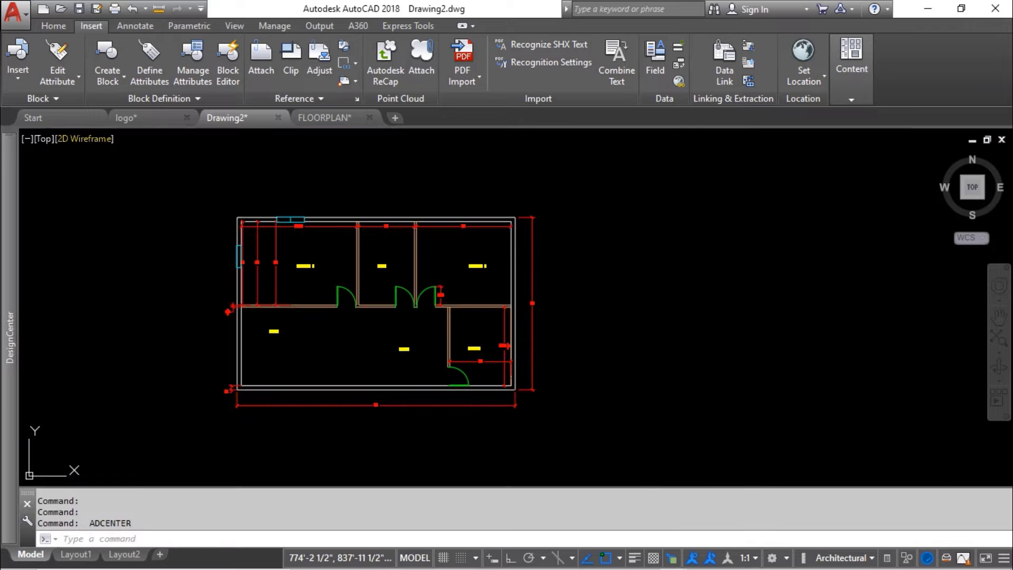
{"action": "left_click", "coordinate": [54, 25]}
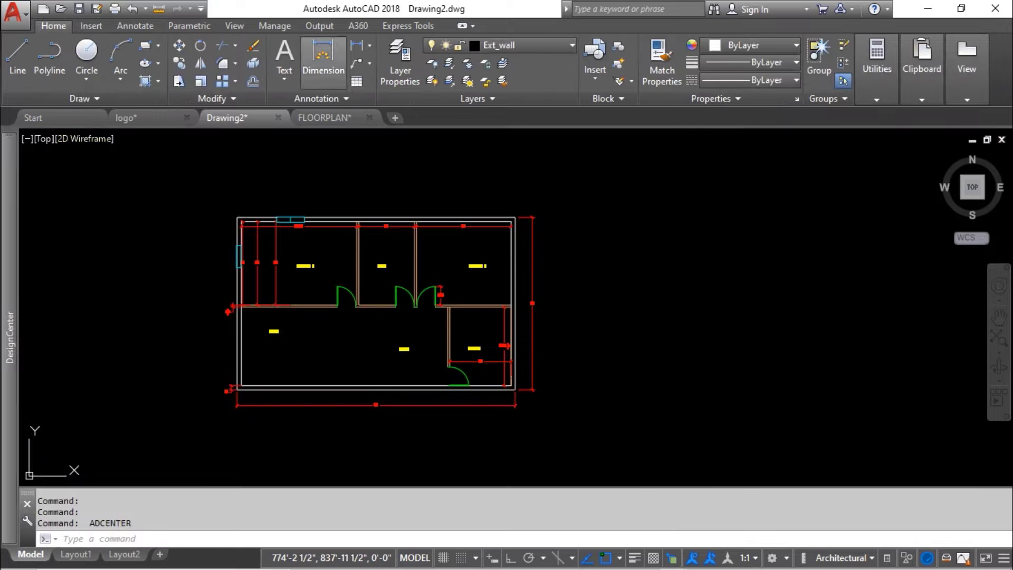
{"action": "left_click", "coordinate": [501, 45]}
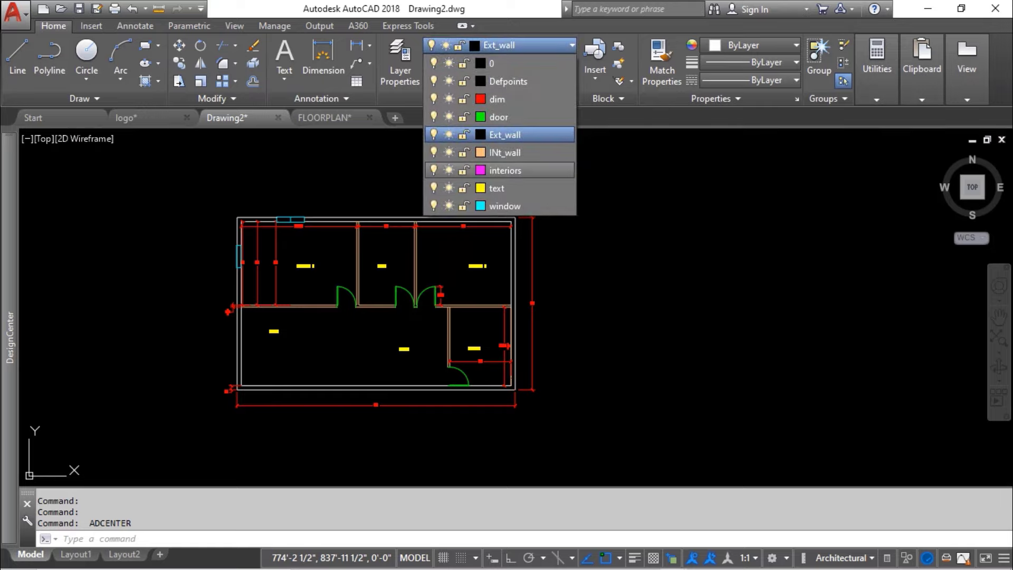
{"action": "left_click", "coordinate": [496, 169]}
{"action": "middle_click_drag", "start_coordinate": [439, 169], "coordinate": [796, 201]}
{"action": "mouse_move", "coordinate": [11, 186]}
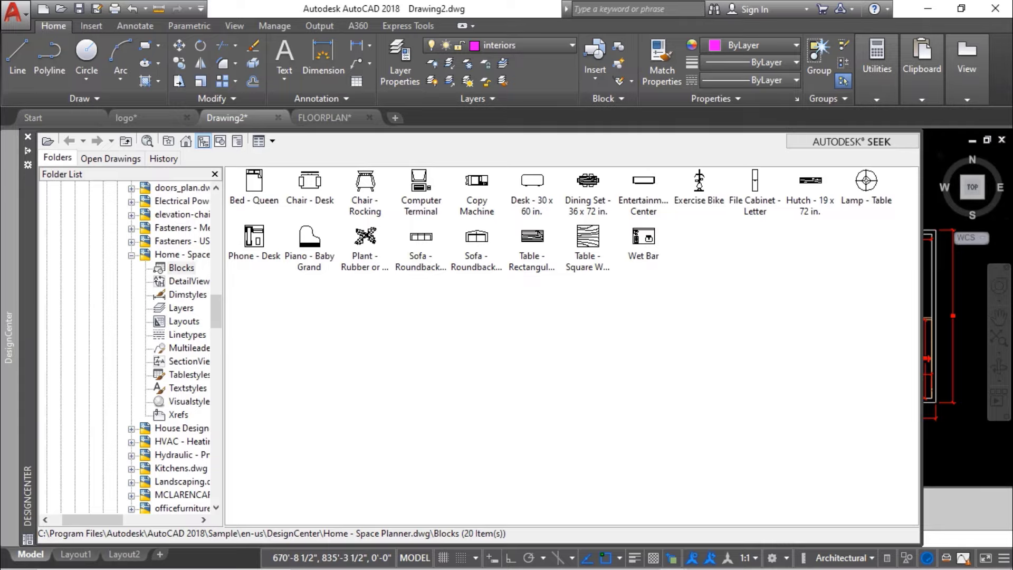
{"action": "left_click_drag", "start_coordinate": [922, 327], "coordinate": [414, 327]}
- Erase two vertical 15' dimensions in Bedroom 1: the one at the top window and the one along the left wall
{"action": "scroll", "coordinate": [527, 260], "scroll_direction": "up", "scroll_amount": 4}
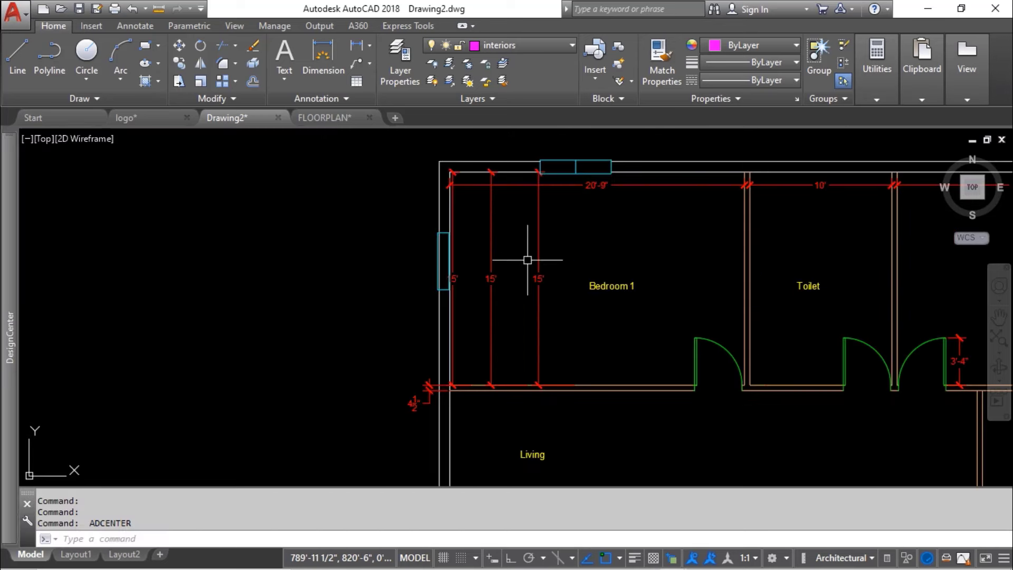
{"action": "left_click", "coordinate": [564, 258]}
{"action": "left_click", "coordinate": [527, 297]}
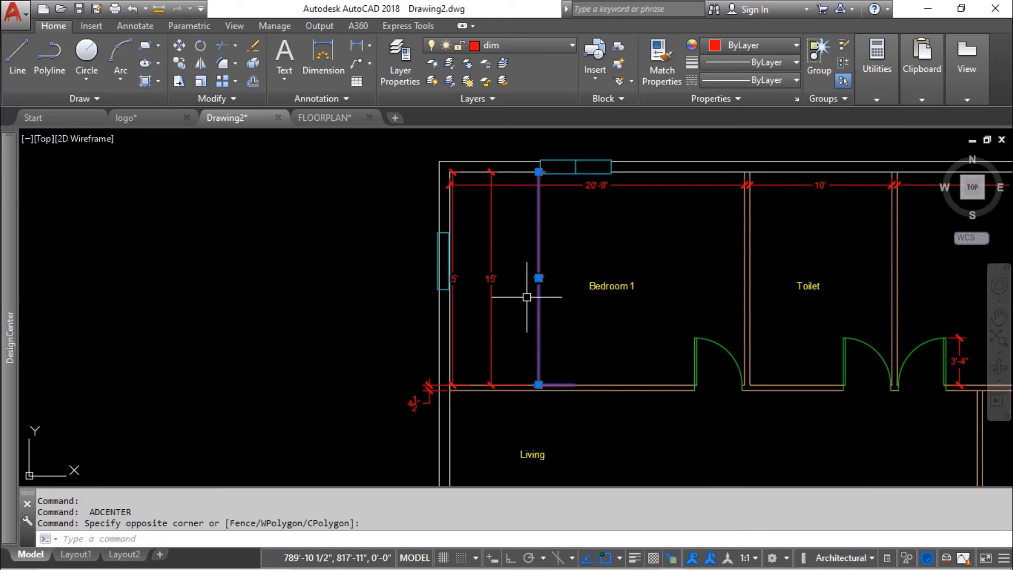
{"action": "key", "text": "Delete"}
{"action": "left_click", "coordinate": [514, 264]}
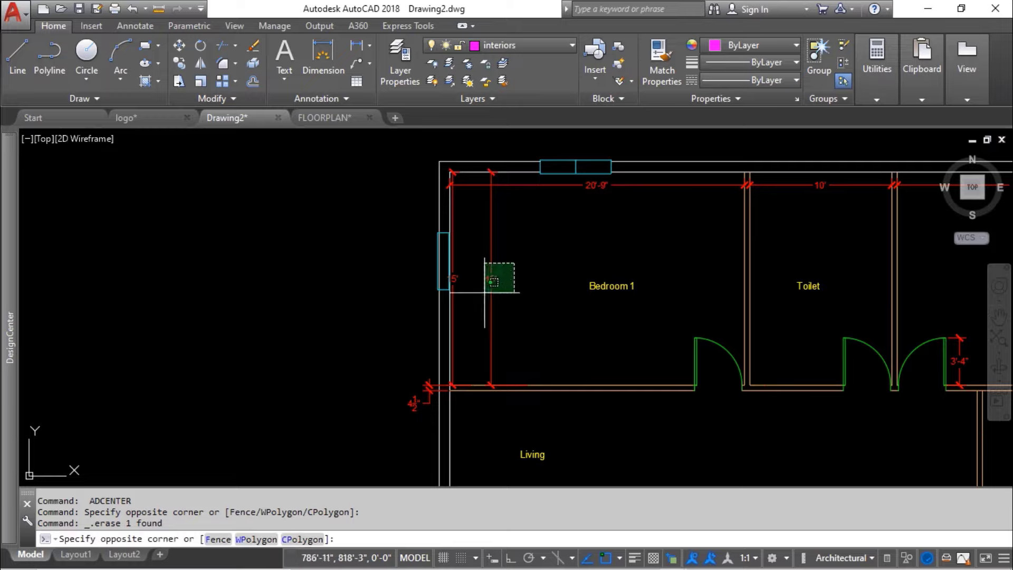
{"action": "left_click", "coordinate": [516, 260]}
{"action": "scroll", "coordinate": [443, 262], "scroll_direction": "up", "scroll_amount": 6}
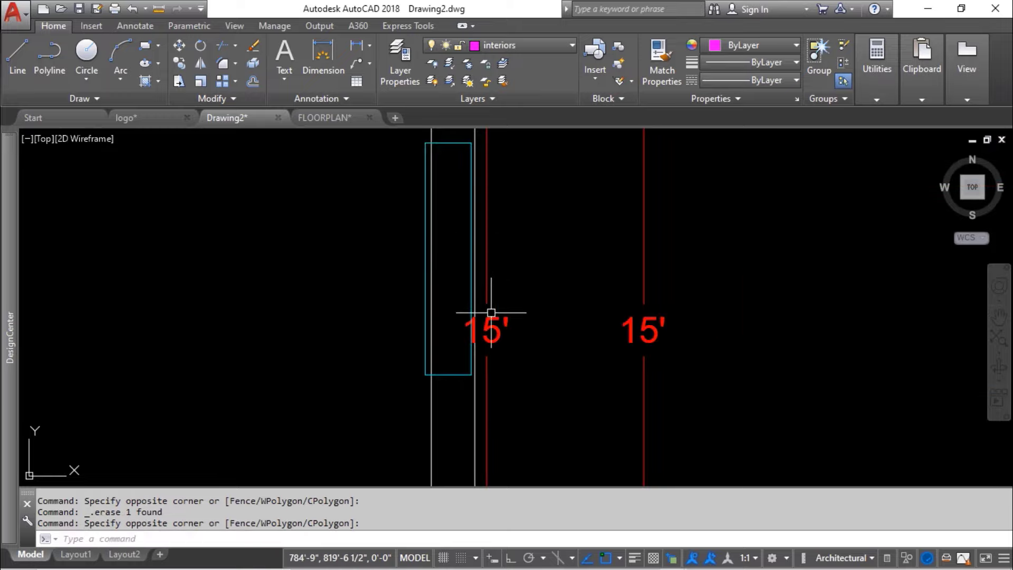
{"action": "left_click", "coordinate": [515, 292]}
{"action": "left_click", "coordinate": [483, 324]}
{"action": "key", "text": "Delete"}
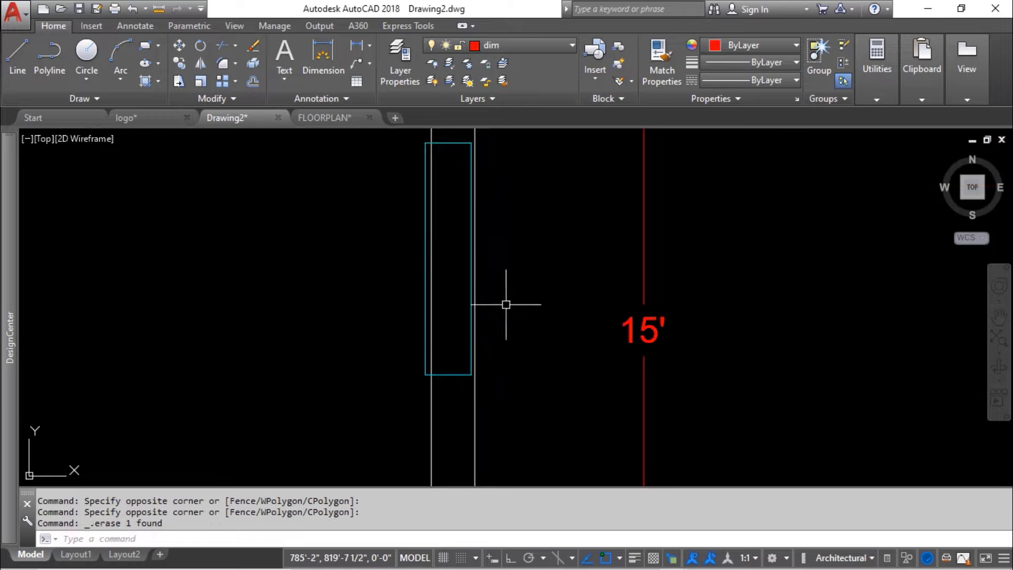
{"action": "scroll", "coordinate": [506, 305], "scroll_direction": "down", "scroll_amount": 6}
{"action": "scroll", "coordinate": [227, 290], "scroll_direction": "down", "scroll_amount": 2}
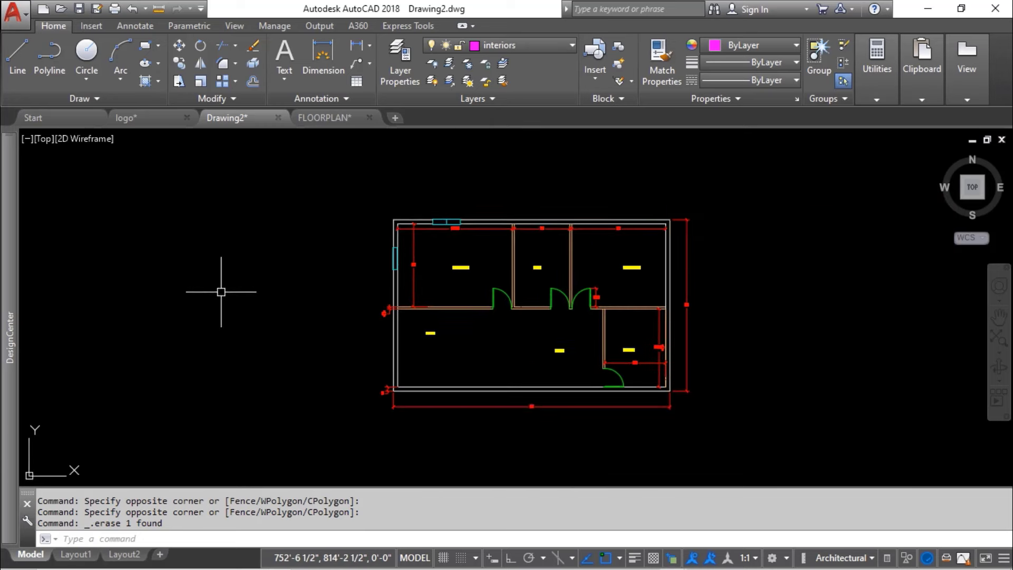
- Insert the Bed - Queen block from Home - Space Planner.dwg into the upper-left corner of Bedroom 1
{"action": "middle_click_drag", "start_coordinate": [221, 292], "coordinate": [366, 245]}
{"action": "mouse_move", "coordinate": [9, 246]}
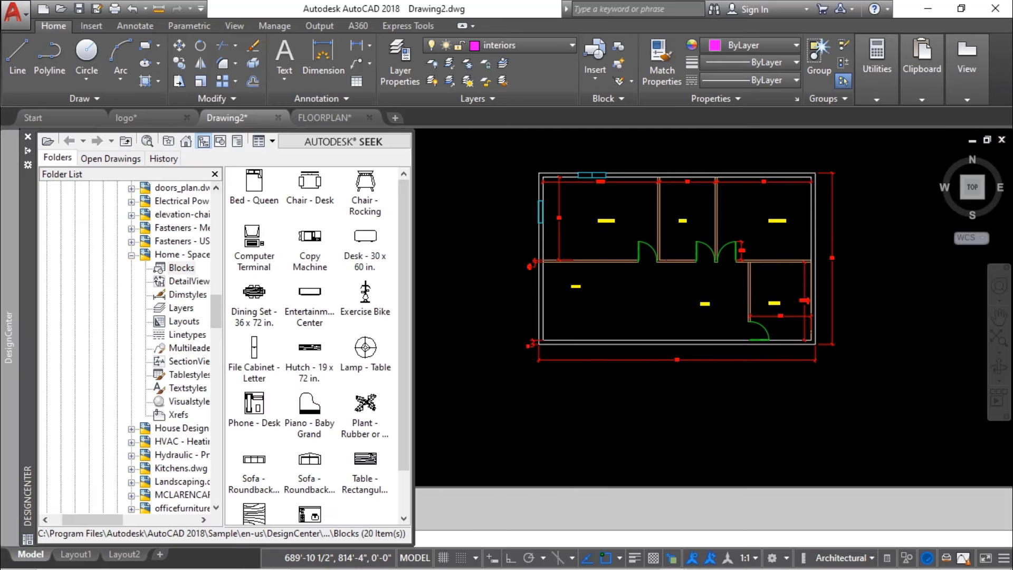
{"action": "mouse_move", "coordinate": [253, 182]}
{"action": "left_mouse_down"}
{"action": "mouse_move", "coordinate": [437, 182]}
{"action": "mouse_move", "coordinate": [551, 201]}
{"action": "mouse_move", "coordinate": [544, 181]}
{"action": "left_mouse_up"}
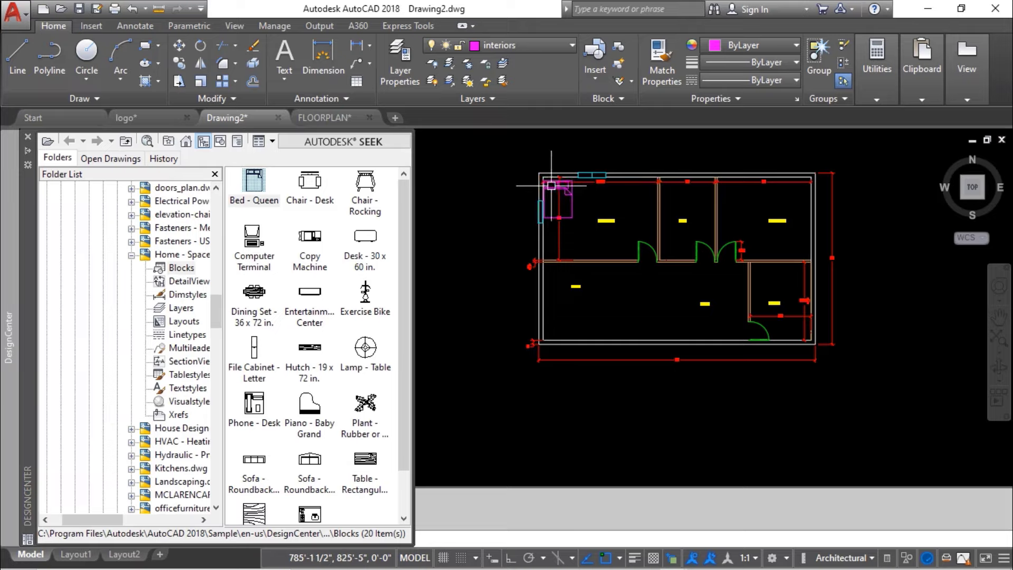
{"action": "scroll", "coordinate": [557, 188], "scroll_direction": "up", "scroll_amount": 6}
{"action": "scroll", "coordinate": [513, 200], "scroll_direction": "down", "scroll_amount": 6}
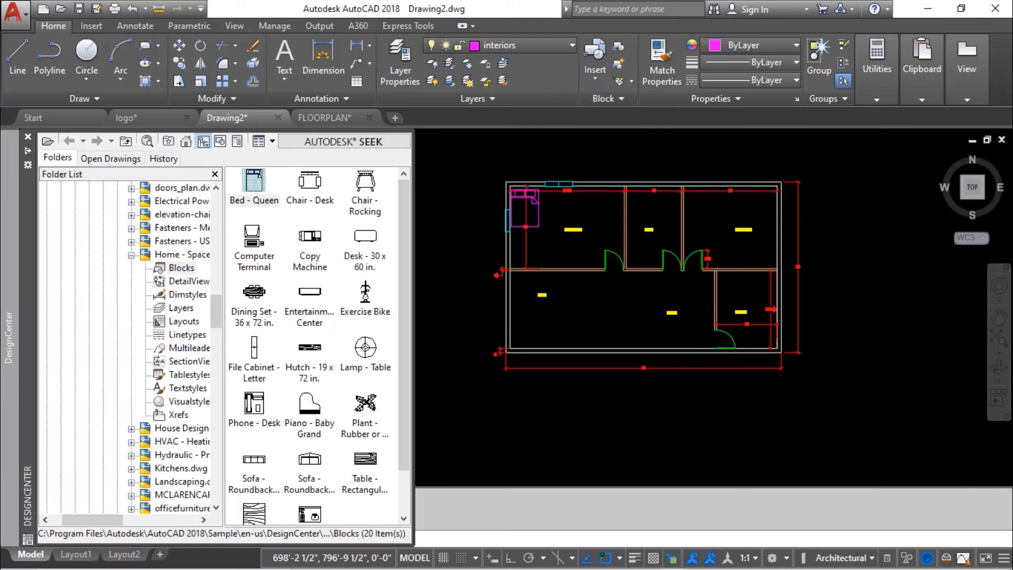
- Insert the Chair - Desk block near Bedroom 1's right wall and the Lamp - Table block just below the chair
{"action": "left_click", "coordinate": [309, 182]}
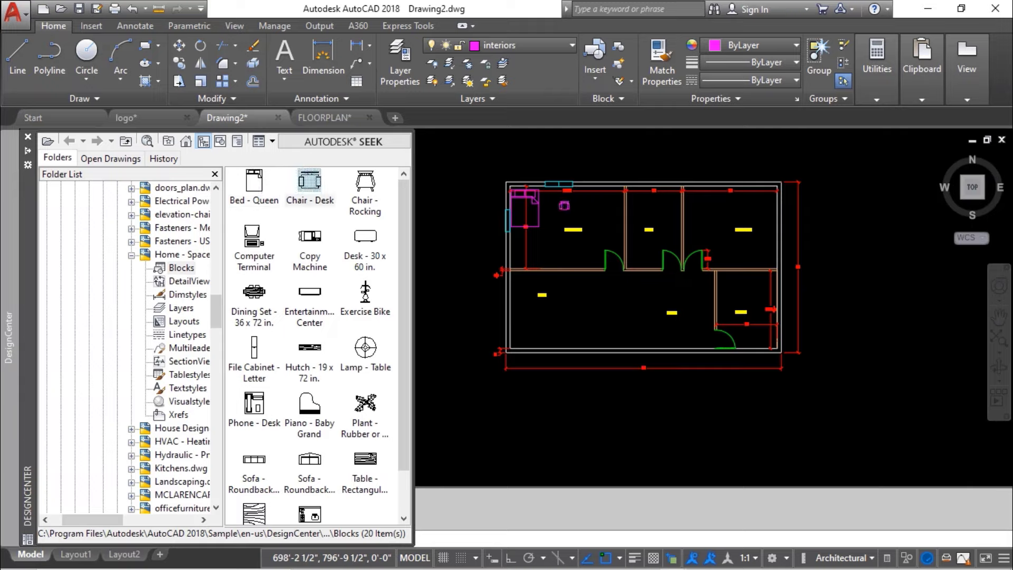
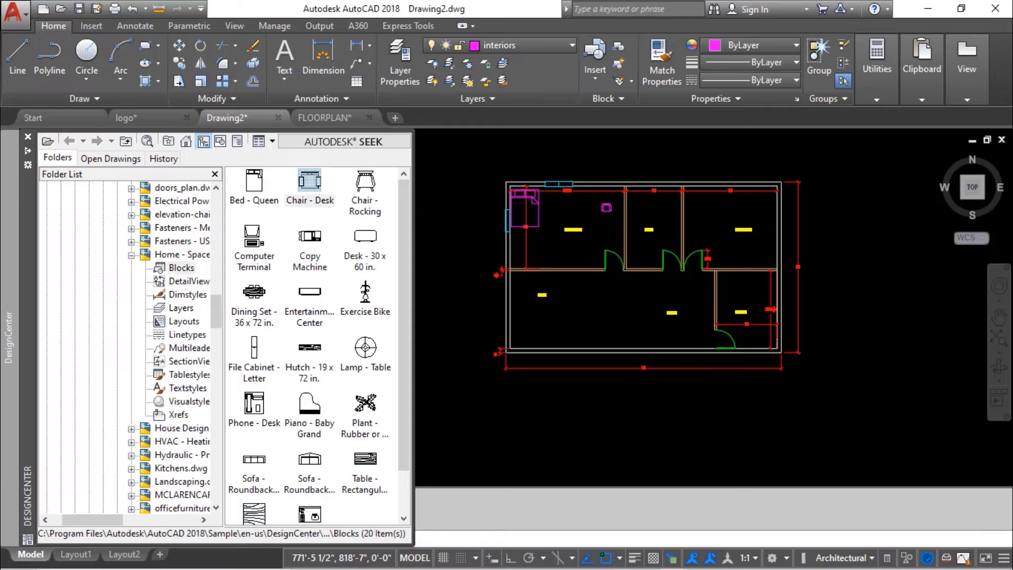
{"action": "left_click_drag", "start_coordinate": [366, 348], "coordinate": [533, 220]}
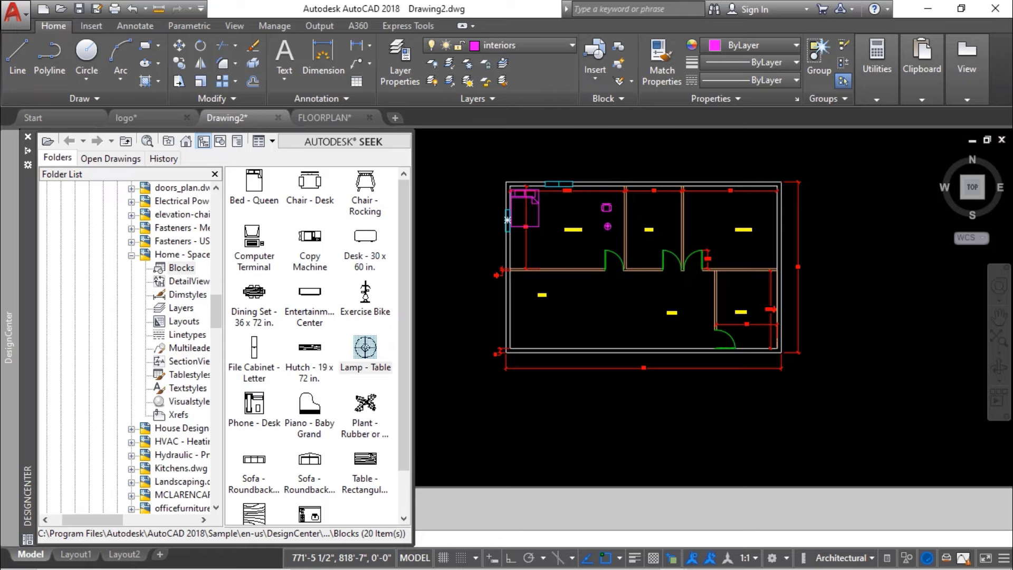
{"action": "scroll", "coordinate": [606, 232], "scroll_direction": "up", "scroll_amount": 6}
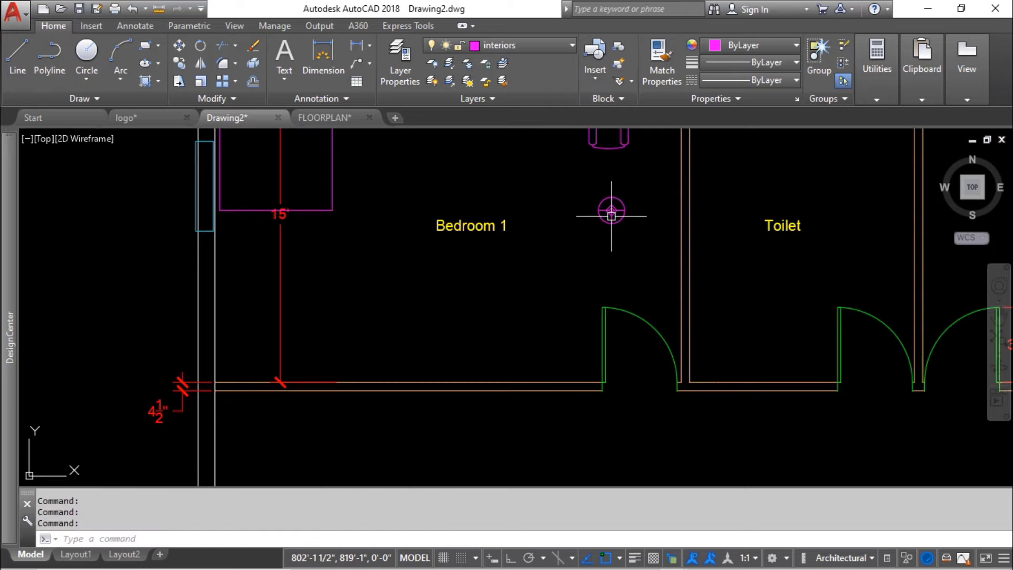
{"action": "scroll", "coordinate": [583, 248], "scroll_direction": "down", "scroll_amount": 4}
- Collapse Home - Space Planner.dwg in the DesignCenter folder list and display the blocks of House Designer.dwg
{"action": "mouse_move", "coordinate": [9, 327]}
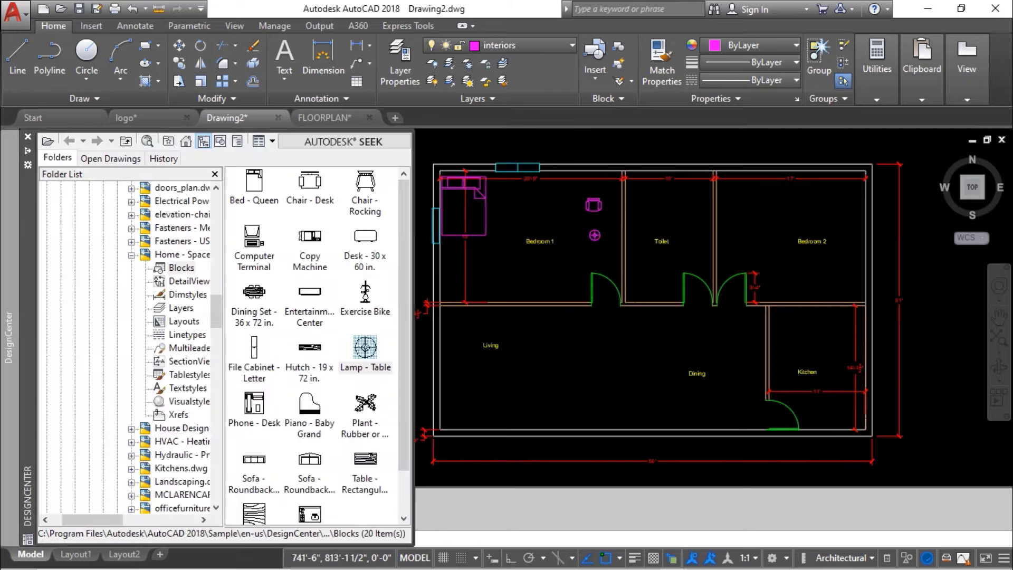
{"action": "left_click", "coordinate": [131, 255]}
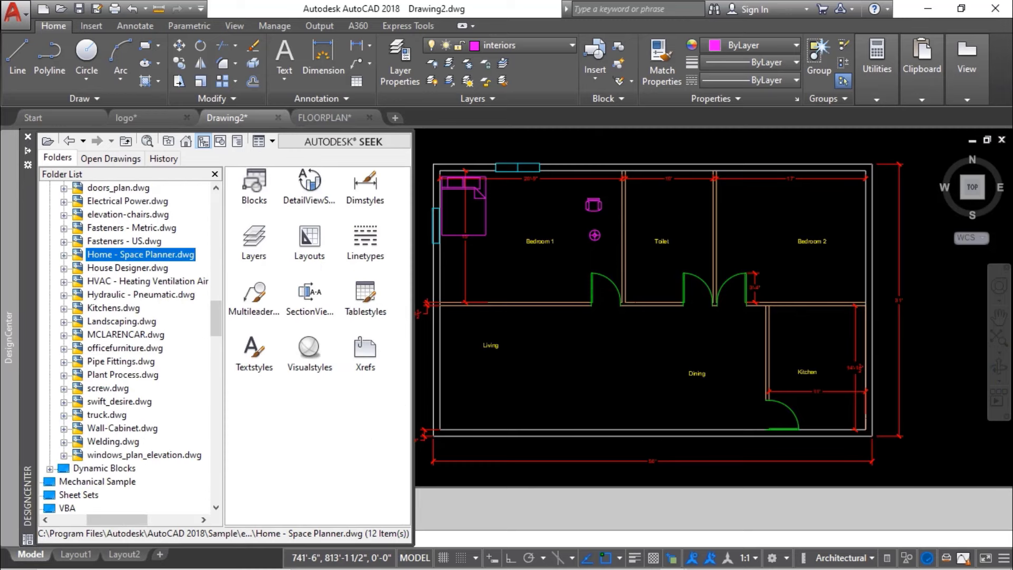
{"action": "left_click", "coordinate": [64, 268]}
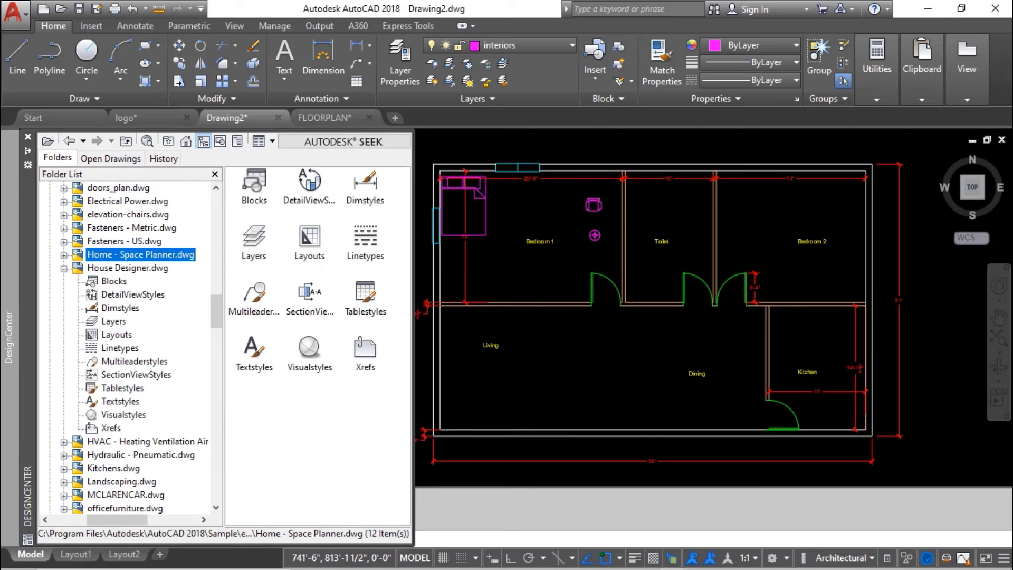
{"action": "left_click", "coordinate": [114, 281]}
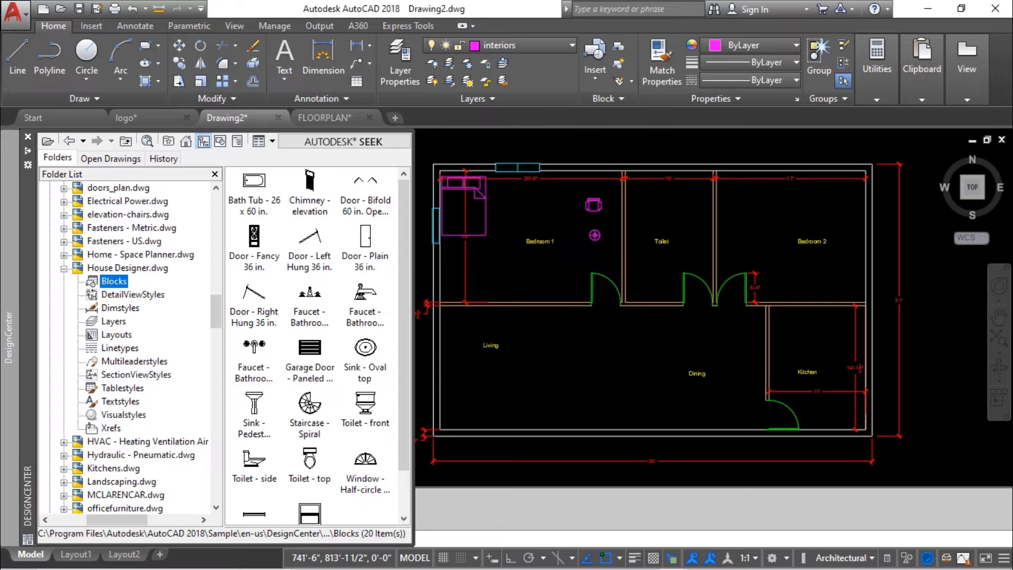
- Insert the Bath Tub - 26 x 60 in. block into the Toilet room's upper-left corner
{"action": "left_click_drag", "start_coordinate": [253, 181], "coordinate": [627, 177]}
{"action": "key", "text": "ctrl+2"}
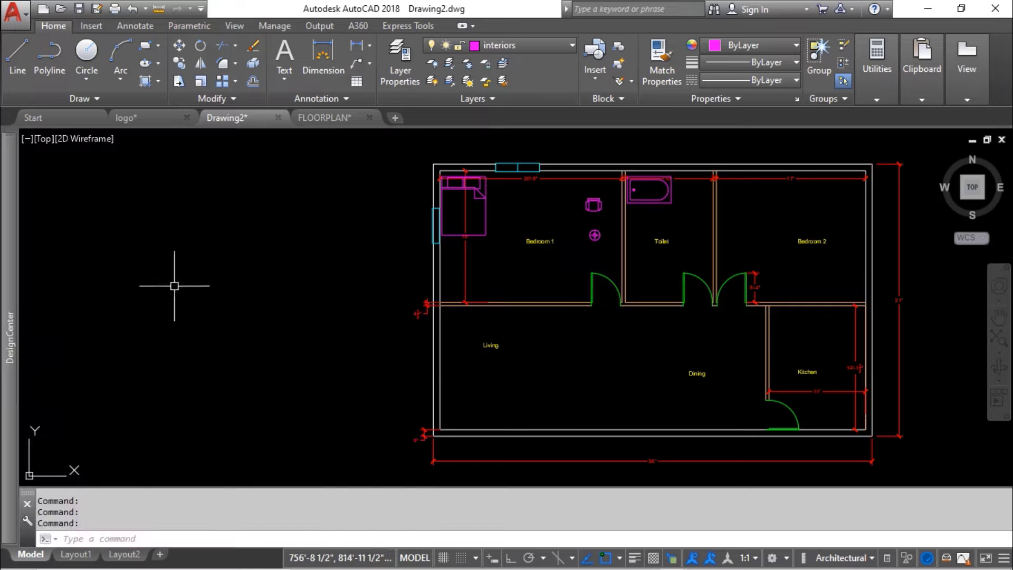
{"action": "mouse_move", "coordinate": [10, 337]}
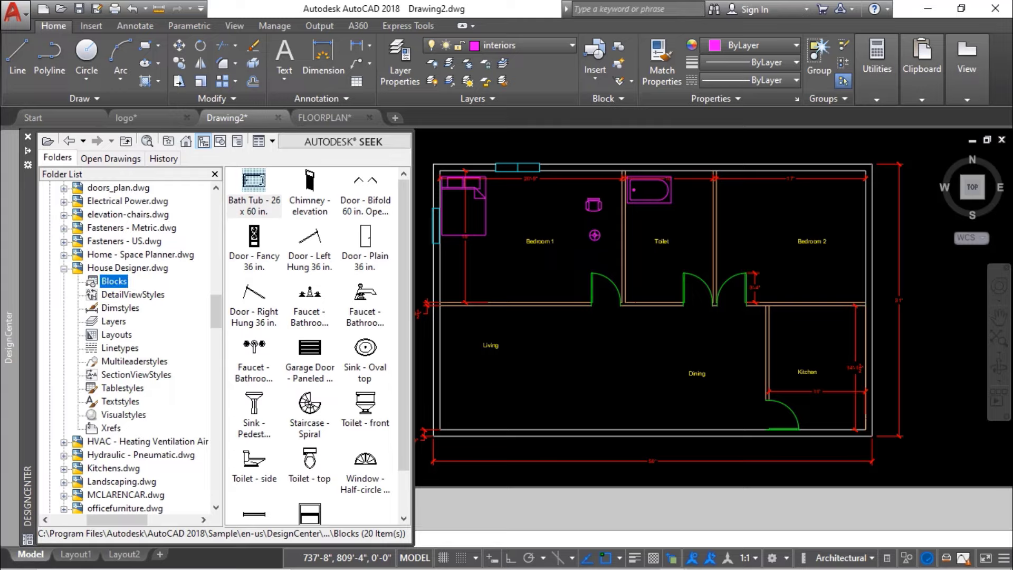
- Place the Sink - Oval top block in the Toilet room's upper-right corner and the Toilet - top block near its left wall
{"action": "left_click_drag", "start_coordinate": [365, 347], "coordinate": [701, 223]}
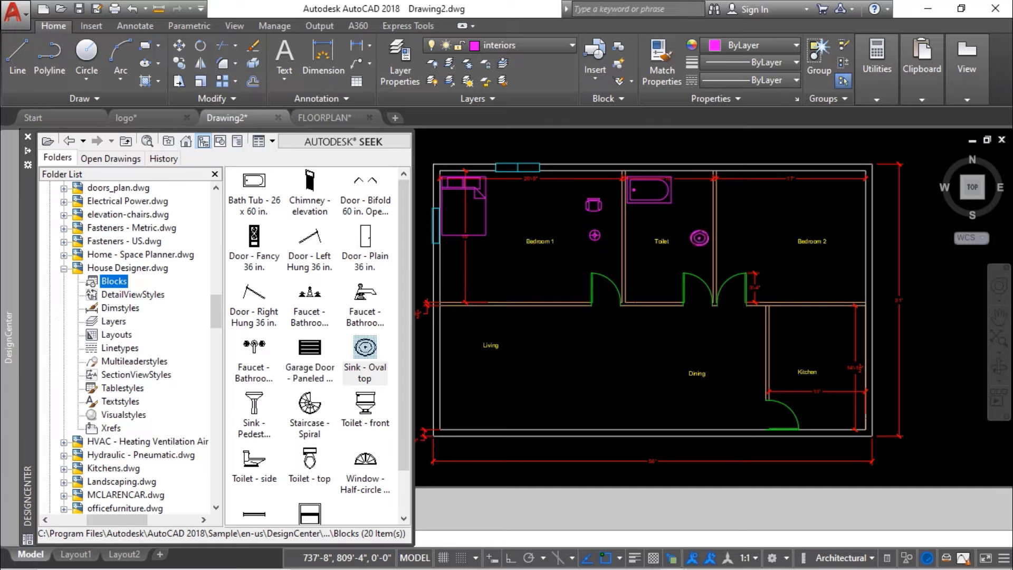
{"action": "left_click_drag", "start_coordinate": [700, 237], "coordinate": [701, 187]}
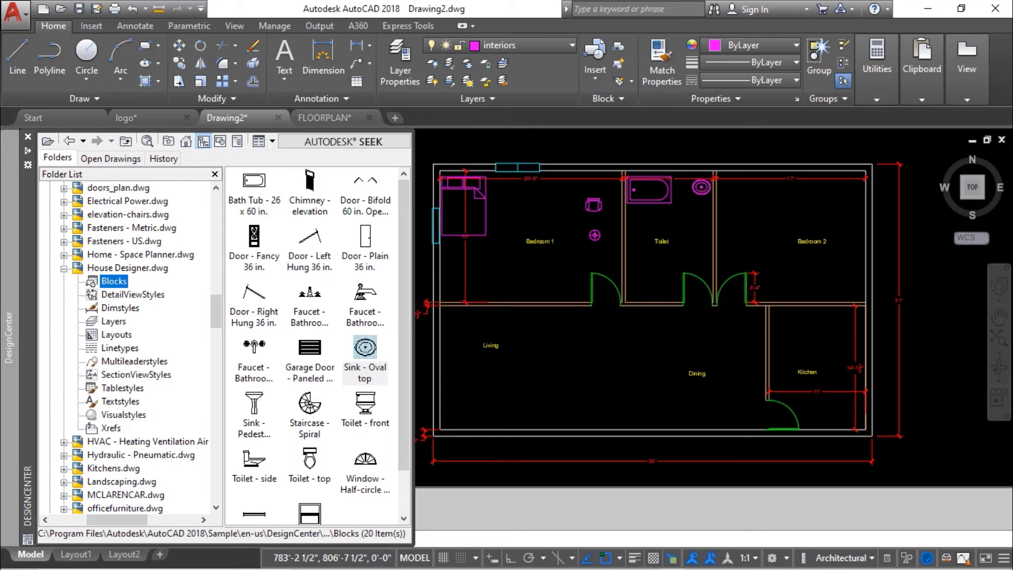
{"action": "mouse_move", "coordinate": [309, 459]}
{"action": "left_mouse_down"}
{"action": "mouse_move", "coordinate": [552, 306]}
{"action": "mouse_move", "coordinate": [652, 276]}
{"action": "mouse_move", "coordinate": [637, 258]}
{"action": "left_mouse_up"}
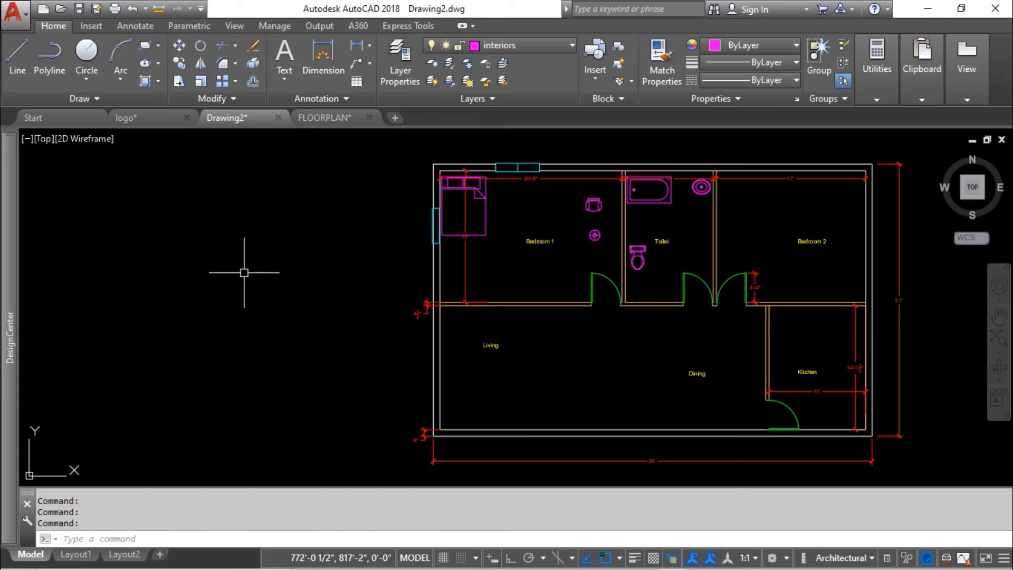
- Display the blocks of Home - Space Planner.dwg and insert the Bed - Queen block into Bedroom 2's upper-left corner
{"action": "mouse_move", "coordinate": [9, 302]}
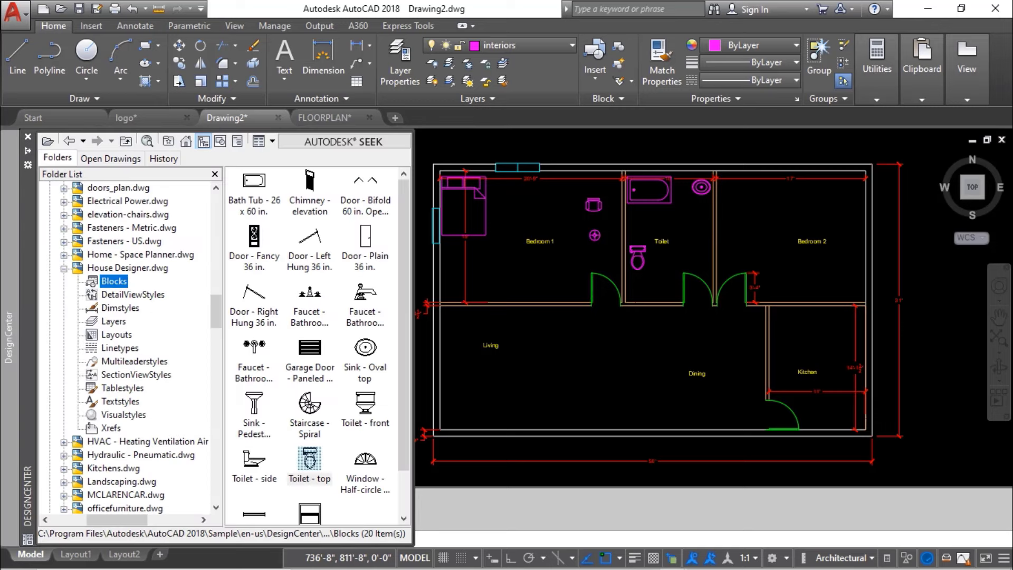
{"action": "left_click", "coordinate": [64, 254]}
{"action": "left_click", "coordinate": [113, 269]}
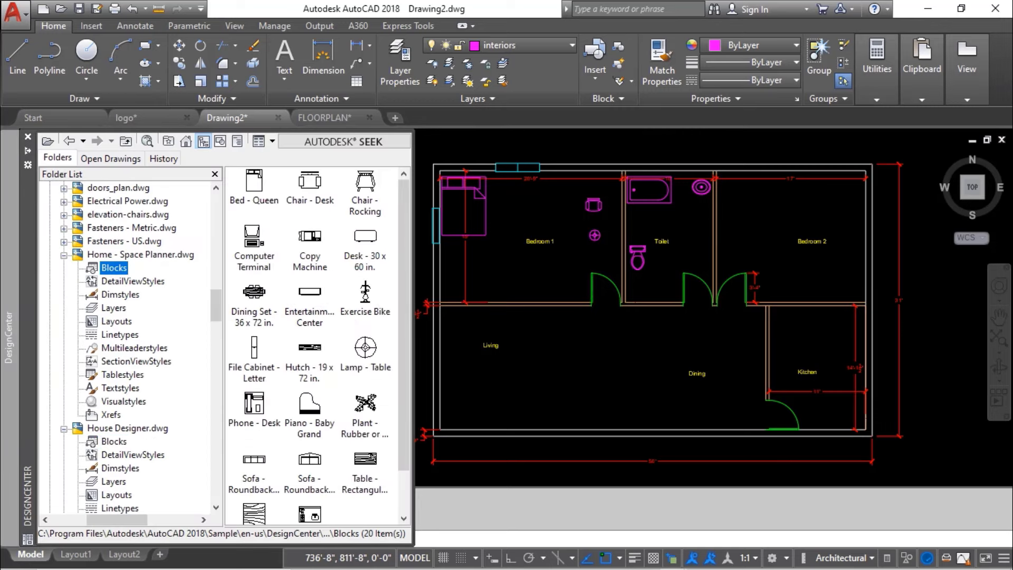
{"action": "left_click_drag", "start_coordinate": [254, 182], "coordinate": [724, 175]}
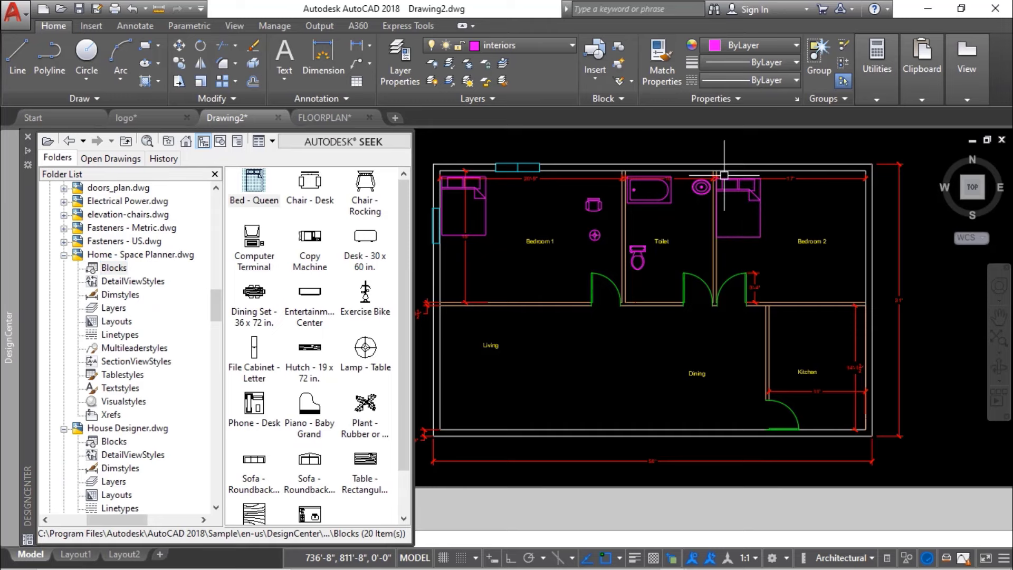
- Insert the Entertainment Center block along Bedroom 2's lower wall near the right corner and the Table - Rectangular block just above it
{"action": "mouse_move", "coordinate": [9, 317]}
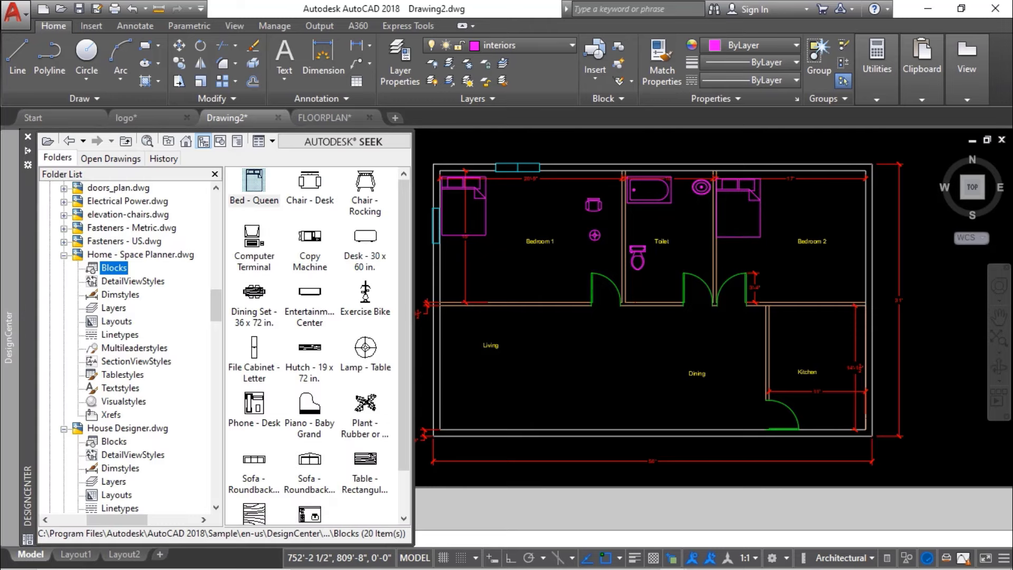
{"action": "mouse_move", "coordinate": [310, 292]}
{"action": "left_mouse_down"}
{"action": "mouse_move", "coordinate": [795, 242]}
{"action": "mouse_move", "coordinate": [834, 292]}
{"action": "left_mouse_up"}
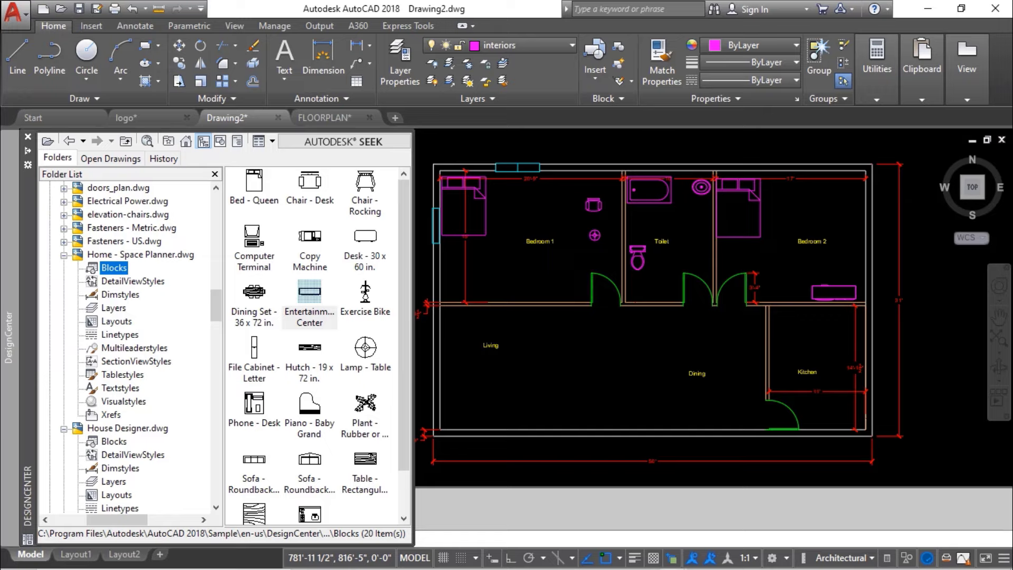
{"action": "scroll", "coordinate": [317, 343], "scroll_direction": "down", "scroll_amount": 1}
{"action": "mouse_move", "coordinate": [365, 408]}
{"action": "left_mouse_down"}
{"action": "mouse_move", "coordinate": [595, 286]}
{"action": "mouse_move", "coordinate": [833, 213]}
{"action": "mouse_move", "coordinate": [831, 257]}
{"action": "left_mouse_up"}
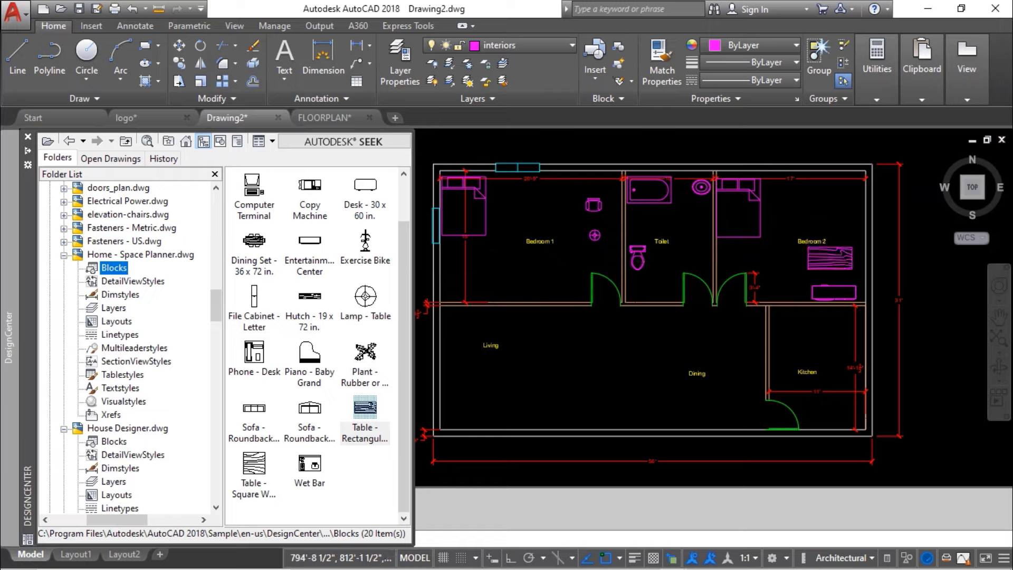
- Insert two Chair - Desk blocks side by side above the rectangular table in Bedroom 2
{"action": "mouse_move", "coordinate": [254, 409]}
{"action": "left_mouse_down"}
{"action": "mouse_move", "coordinate": [661, 224]}
{"action": "mouse_move", "coordinate": [739, 210]}
{"action": "mouse_move", "coordinate": [826, 214]}
{"action": "mouse_move", "coordinate": [712, 268]}
{"action": "mouse_move", "coordinate": [316, 405]}
{"action": "left_mouse_up"}
{"action": "scroll", "coordinate": [317, 369], "scroll_direction": "up", "scroll_amount": 2}
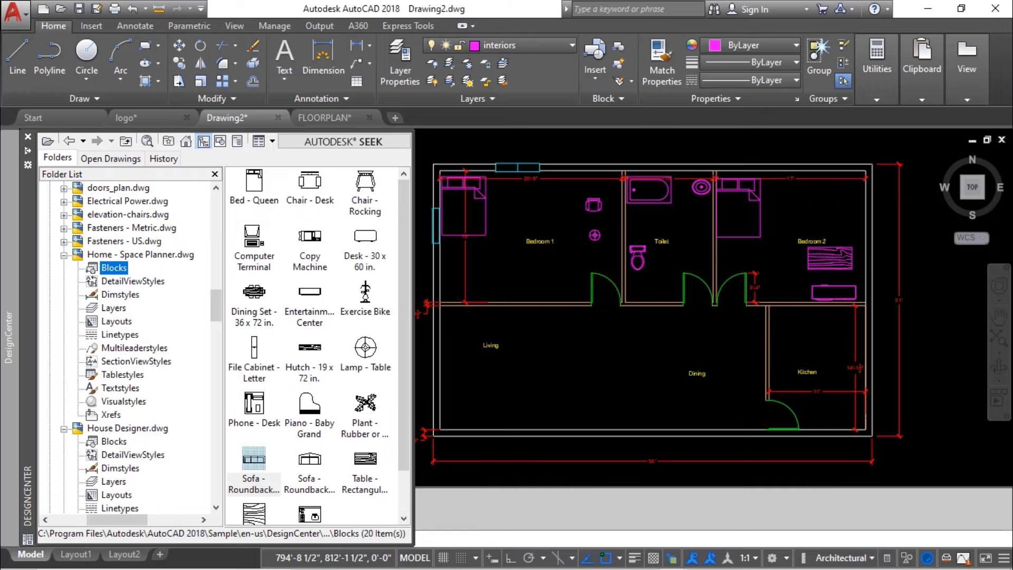
{"action": "scroll", "coordinate": [317, 369], "scroll_direction": "down", "scroll_amount": 2}
{"action": "scroll", "coordinate": [316, 369], "scroll_direction": "up", "scroll_amount": 2}
{"action": "left_click_drag", "start_coordinate": [310, 181], "coordinate": [749, 190]}
{"action": "left_click_drag", "start_coordinate": [842, 219], "coordinate": [843, 219]}
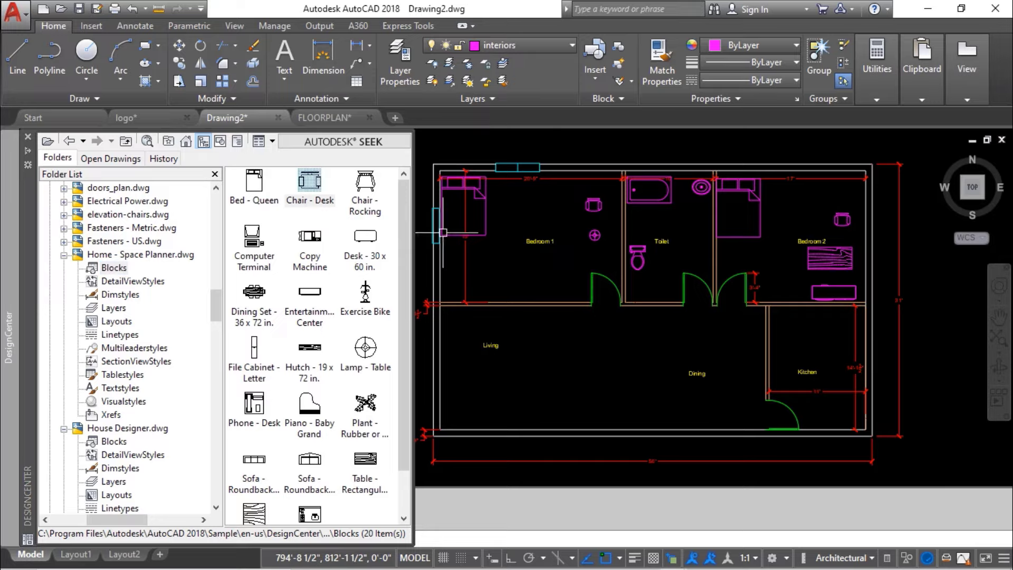
{"action": "left_click_drag", "start_coordinate": [309, 182], "coordinate": [787, 217]}
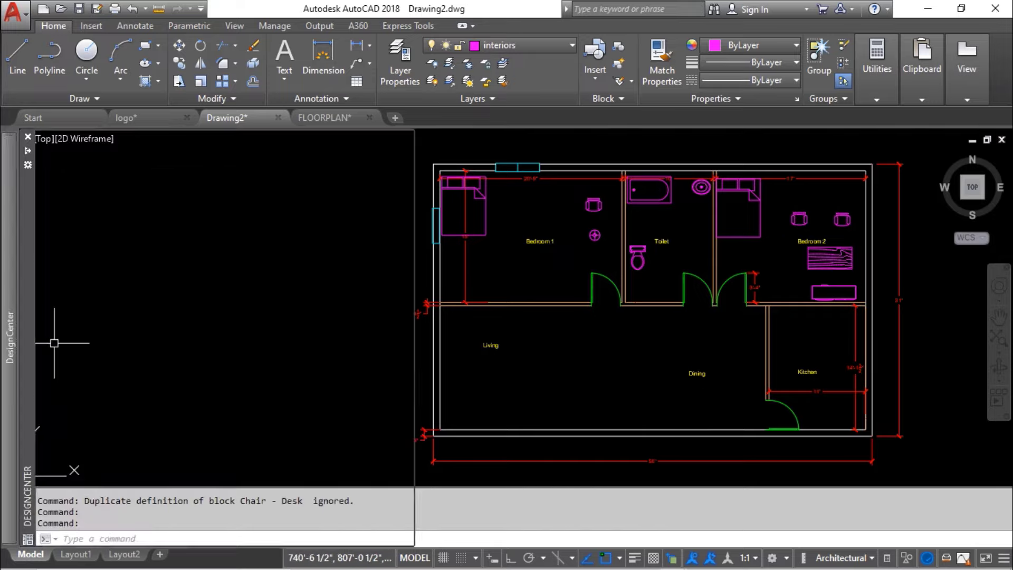
- Insert the Dining Set - 36 x 72 in. block just below and left of the Dining label
{"action": "mouse_move", "coordinate": [9, 338]}
{"action": "scroll", "coordinate": [317, 342], "scroll_direction": "down", "scroll_amount": 1}
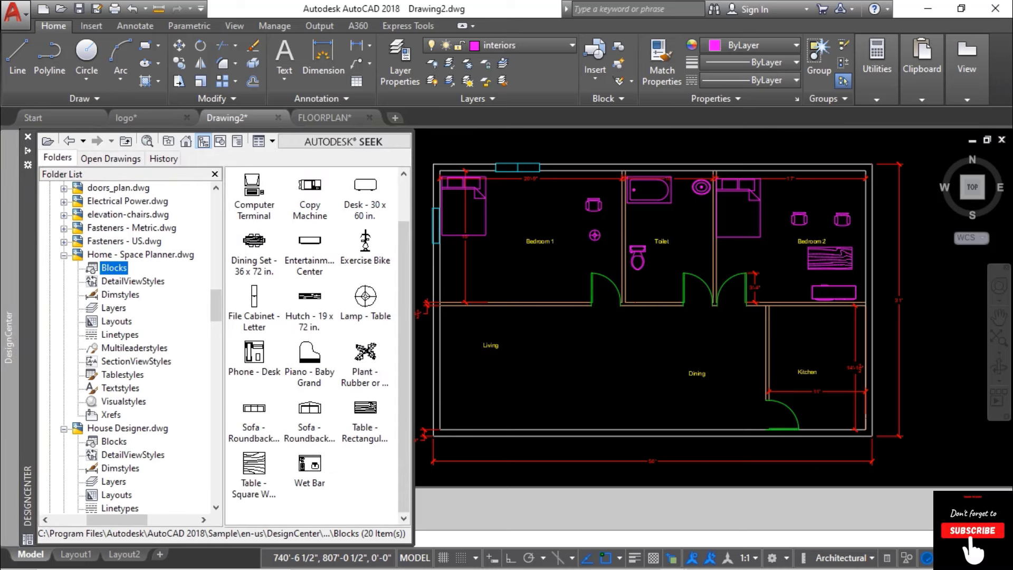
{"action": "mouse_move", "coordinate": [254, 240]}
{"action": "left_mouse_down"}
{"action": "mouse_move", "coordinate": [697, 386]}
{"action": "mouse_move", "coordinate": [697, 355]}
{"action": "mouse_move", "coordinate": [711, 384]}
{"action": "mouse_move", "coordinate": [705, 399]}
{"action": "mouse_move", "coordinate": [663, 396]}
{"action": "left_mouse_up"}
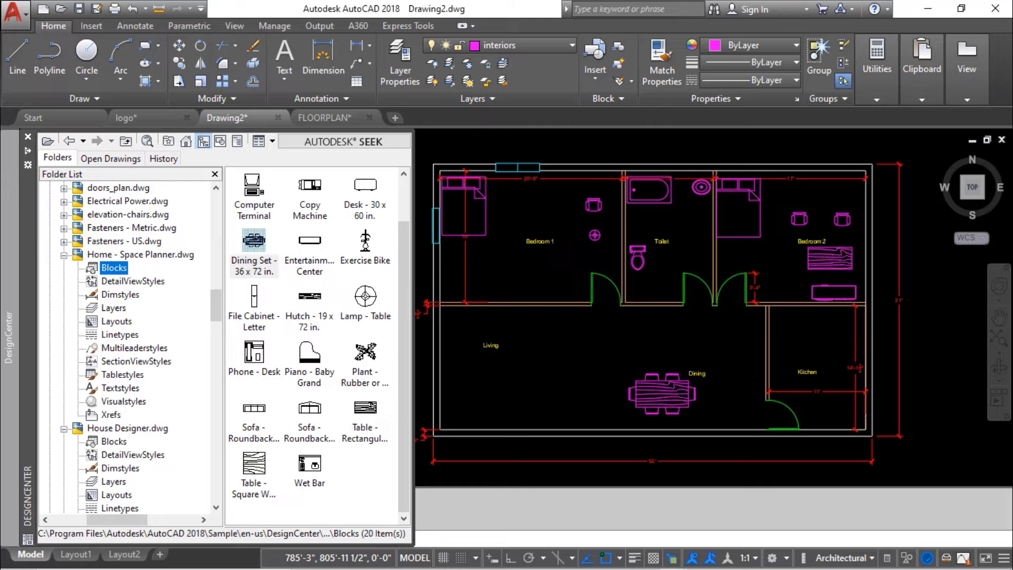
- Insert the Entertainment Center block below the Living label and rotate it 90° about its upper-right corner
{"action": "left_click", "coordinate": [310, 241]}
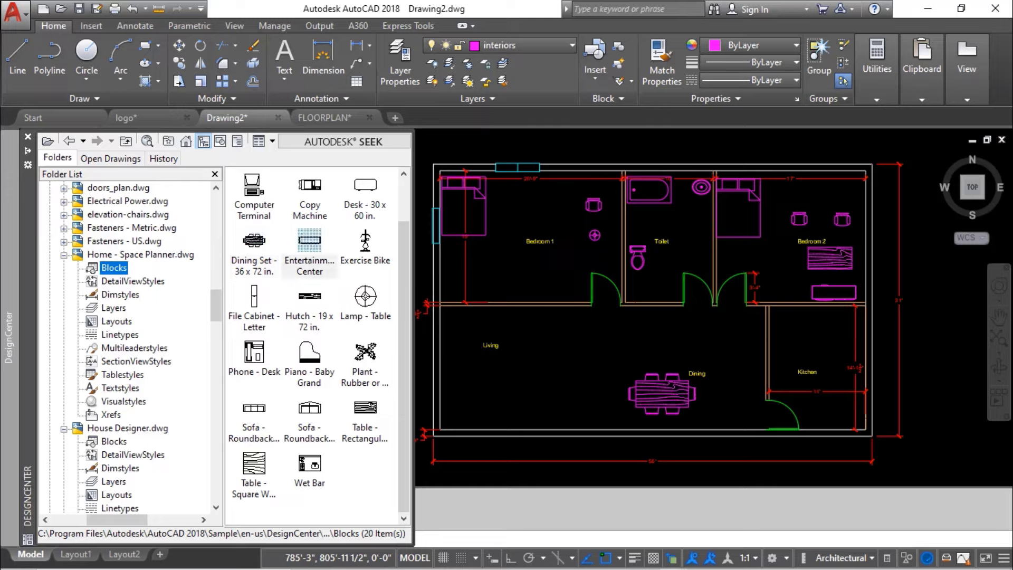
{"action": "left_click_drag", "start_coordinate": [491, 348], "coordinate": [473, 372]}
{"action": "left_click", "coordinate": [514, 360]}
{"action": "left_click", "coordinate": [485, 374]}
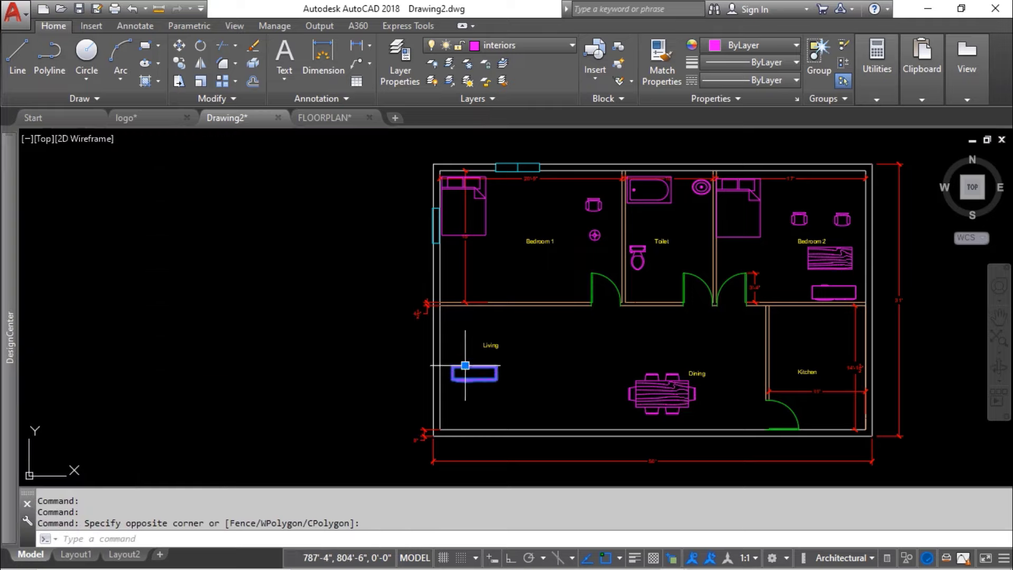
{"action": "scroll", "coordinate": [465, 351], "scroll_direction": "up", "scroll_amount": 4}
{"action": "type", "text": "ro"}
{"action": "key", "text": "Return"}
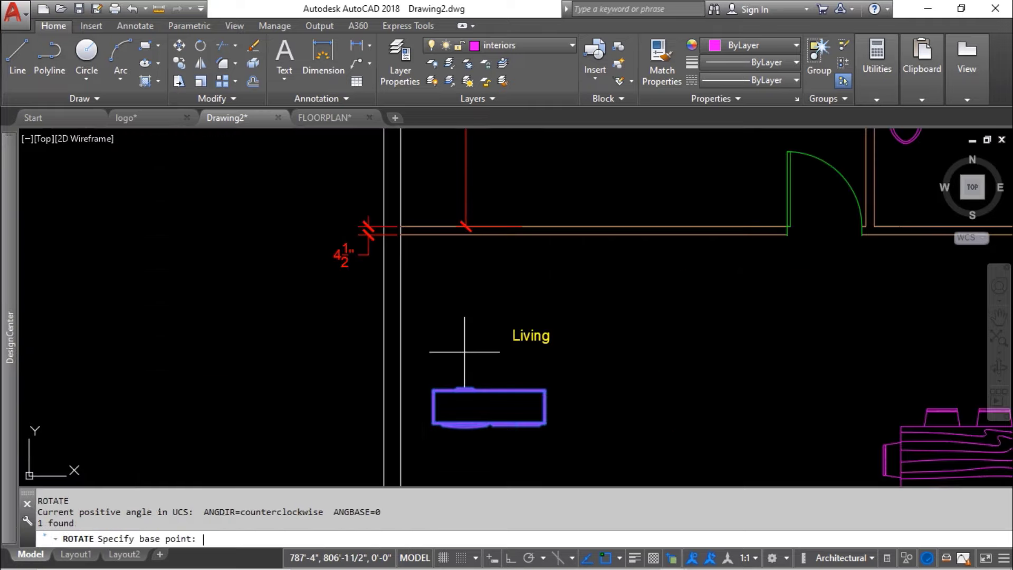
{"action": "left_click", "coordinate": [544, 391]}
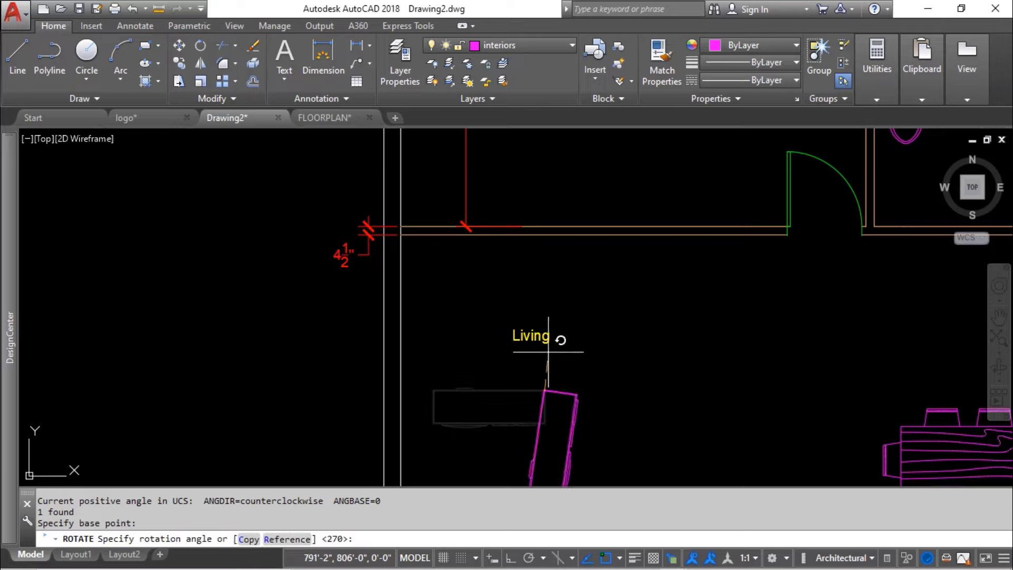
{"action": "key", "text": "F8"}
{"action": "middle_click_drag", "start_coordinate": [562, 372], "coordinate": [572, 281]}
- Move the rotated entertainment center by its upper-left corner against the Living room's left wall, slightly below the upper corner
{"action": "left_click", "coordinate": [619, 309]}
{"action": "left_click", "coordinate": [532, 370]}
{"action": "type", "text": "m"}
{"action": "key", "text": "Return"}
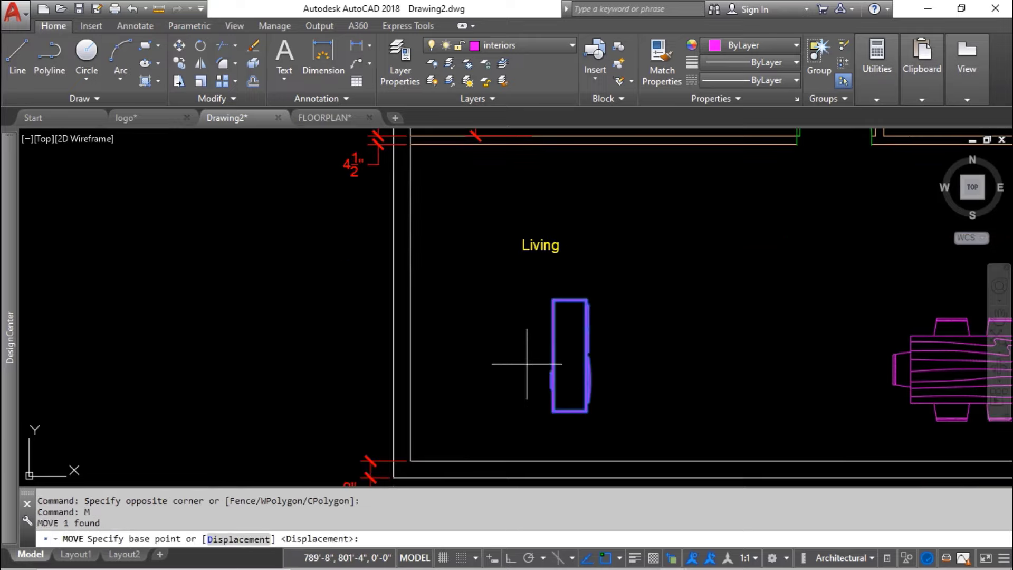
{"action": "left_click", "coordinate": [553, 300]}
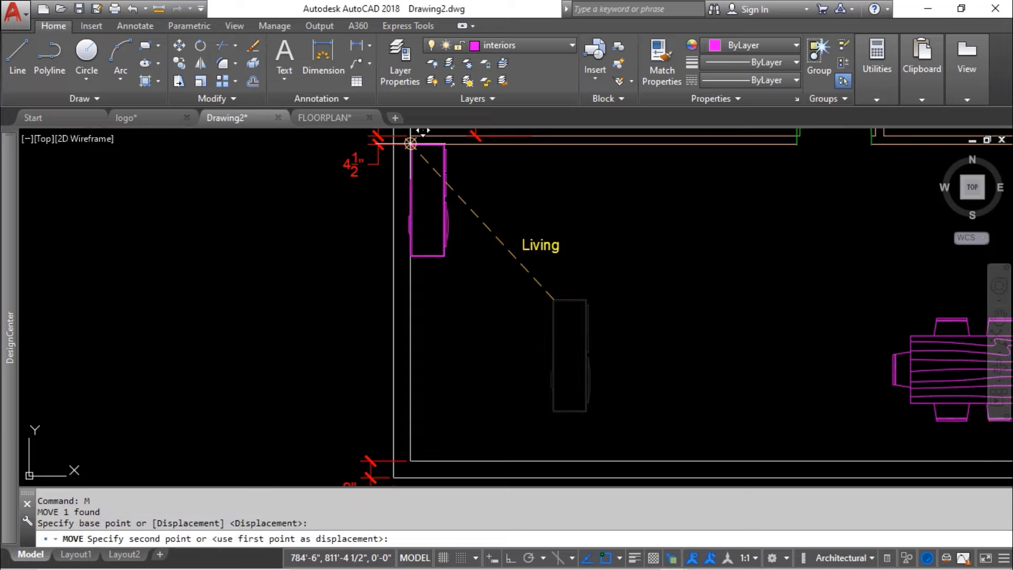
{"action": "left_click", "coordinate": [411, 188]}
{"action": "key", "text": "Escape"}
{"action": "middle_click_drag", "start_coordinate": [462, 265], "coordinate": [427, 304]}
{"action": "key", "text": "Escape"}
{"action": "scroll", "coordinate": [443, 285], "scroll_direction": "down", "scroll_amount": 4}
- Insert the Table - Square block over the Living label and the two-seat Sofa - Roundback block to the right of it
{"action": "mouse_move", "coordinate": [9, 338]}
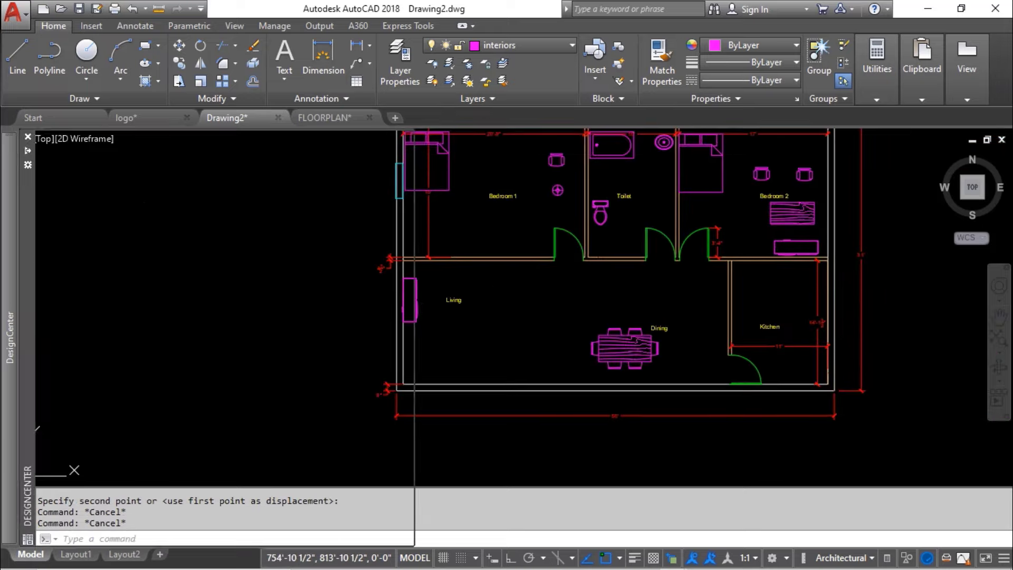
{"action": "left_click_drag", "start_coordinate": [253, 465], "coordinate": [438, 289]}
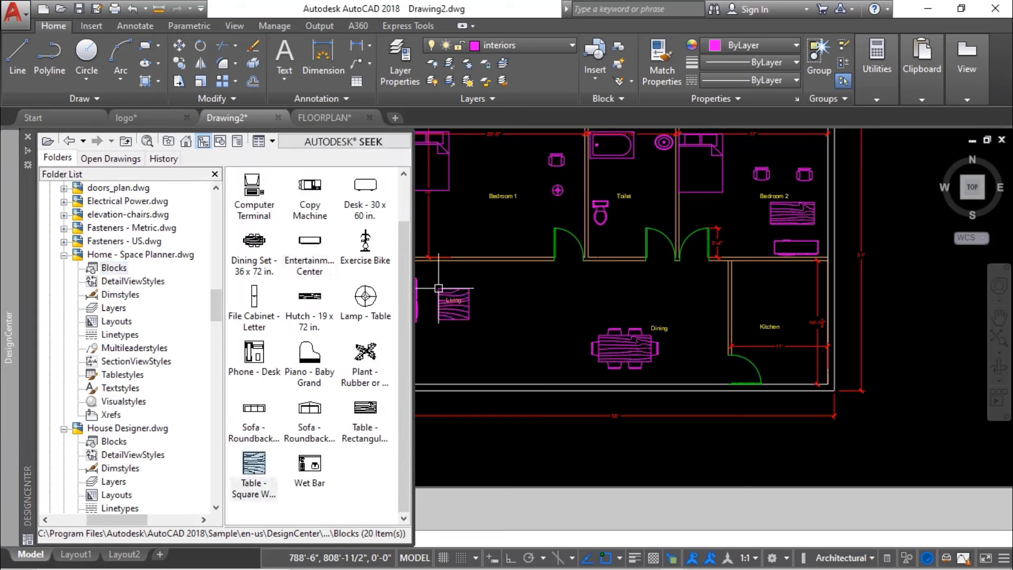
{"action": "mouse_move", "coordinate": [309, 408]}
{"action": "left_mouse_down"}
{"action": "mouse_move", "coordinate": [509, 280]}
{"action": "mouse_move", "coordinate": [510, 300]}
{"action": "left_mouse_up"}
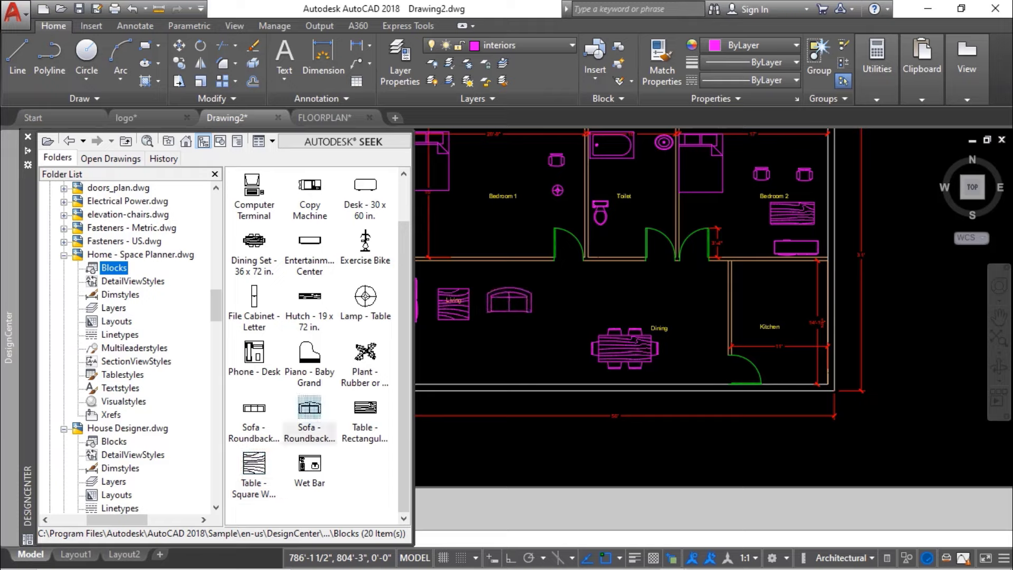
- Rotate the sofa 90° clockwise about the midpoint of its back so that it faces the square table
{"action": "left_click", "coordinate": [552, 280]}
{"action": "left_click", "coordinate": [527, 315]}
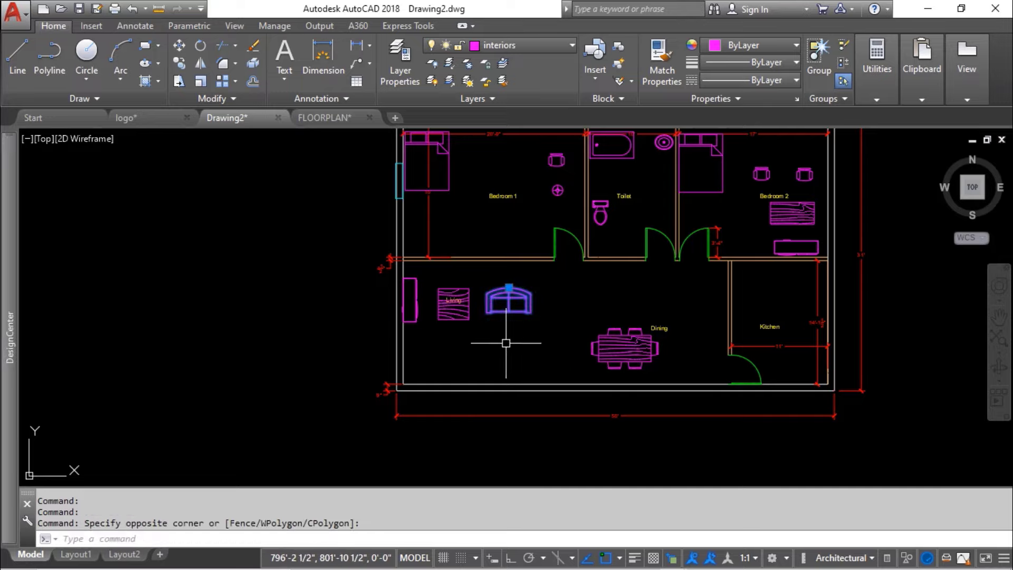
{"action": "key", "text": "Return"}
{"action": "left_click", "coordinate": [509, 288]}
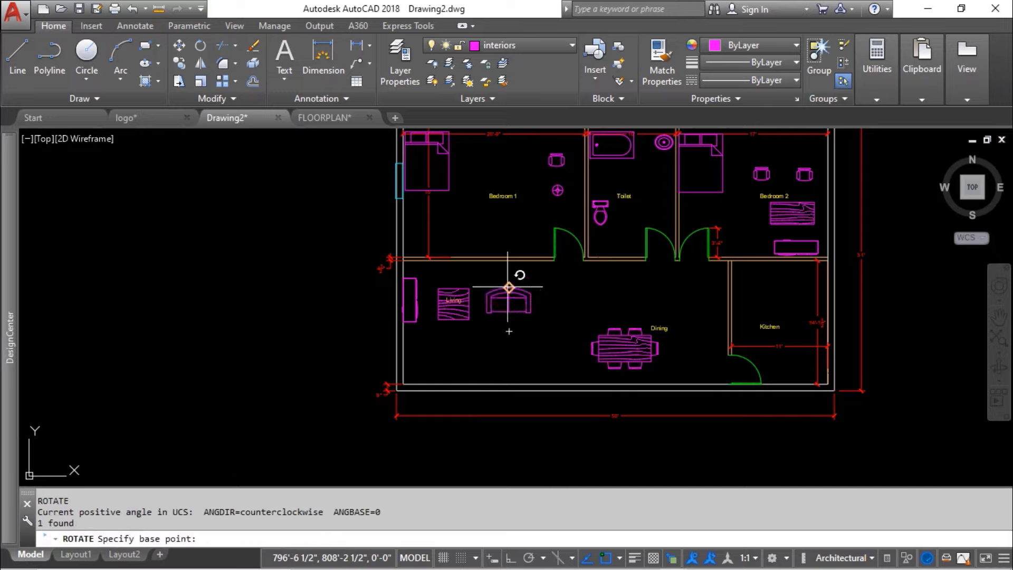
{"action": "key", "text": "F8"}
{"action": "left_click", "coordinate": [516, 321]}
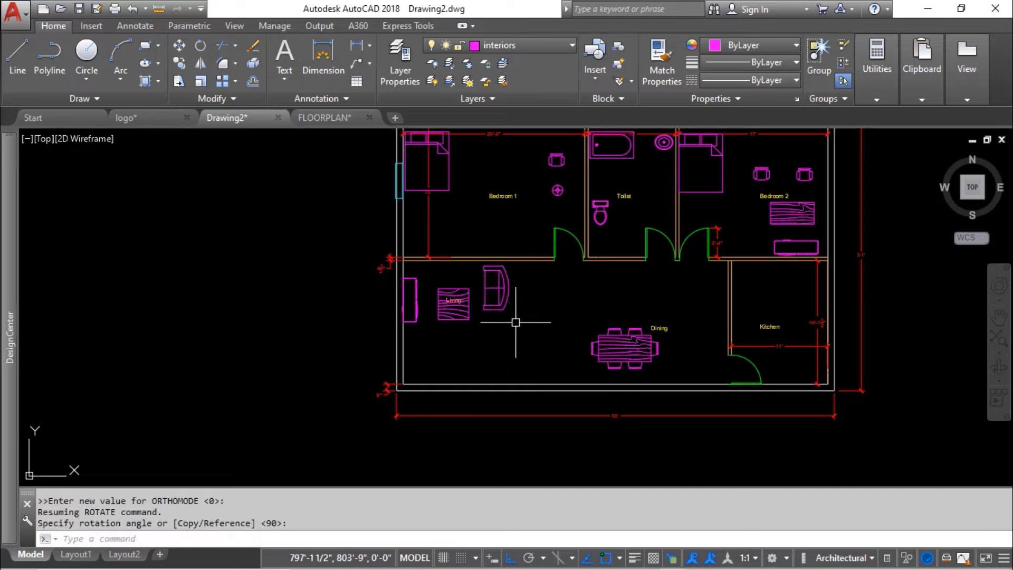
- Shift the sofa straight down by its back grip to line it up with the square table
{"action": "left_click", "coordinate": [528, 289]}
{"action": "left_click", "coordinate": [494, 307]}
{"action": "scroll", "coordinate": [495, 308], "scroll_direction": "up", "scroll_amount": 5}
{"action": "left_click", "coordinate": [509, 288]}
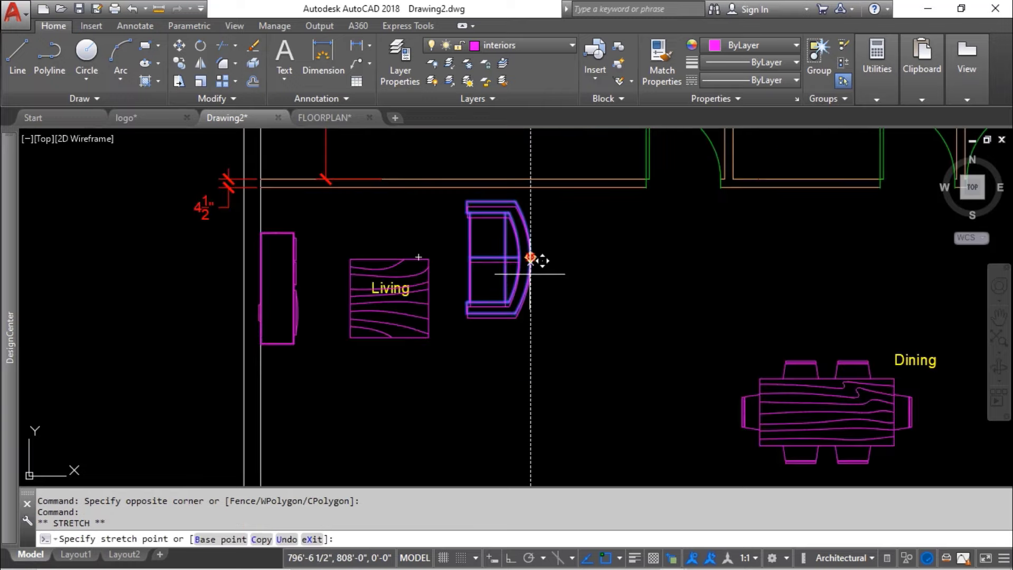
{"action": "key", "text": "Escape"}
{"action": "key", "text": "Escape"}
{"action": "scroll", "coordinate": [522, 327], "scroll_direction": "down", "scroll_amount": 5}
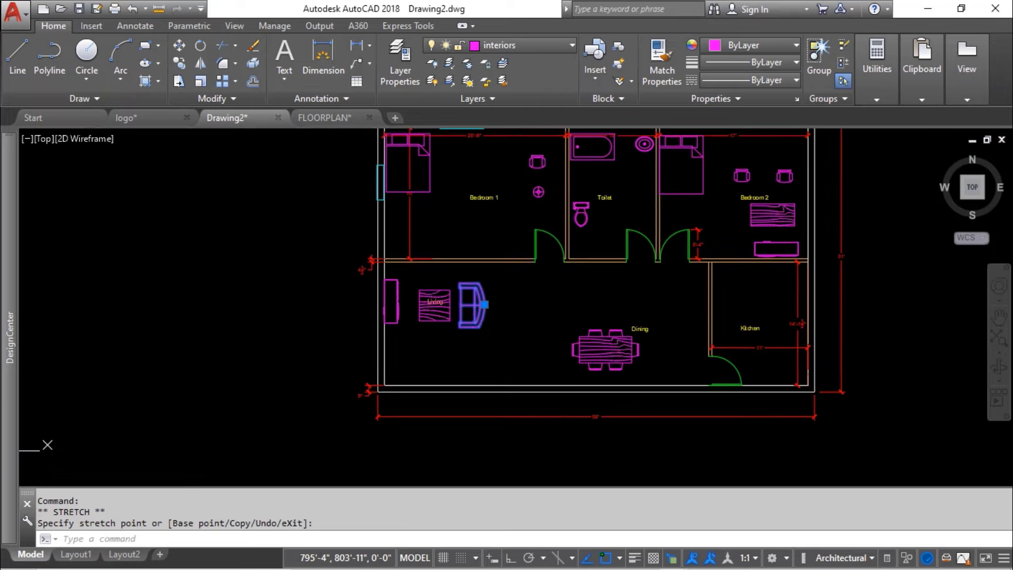
{"action": "mouse_move", "coordinate": [534, 331]}
{"action": "middle_mouse_down"}
{"action": "mouse_move", "coordinate": [513, 277]}
{"action": "mouse_move", "coordinate": [533, 321]}
{"action": "middle_mouse_up"}
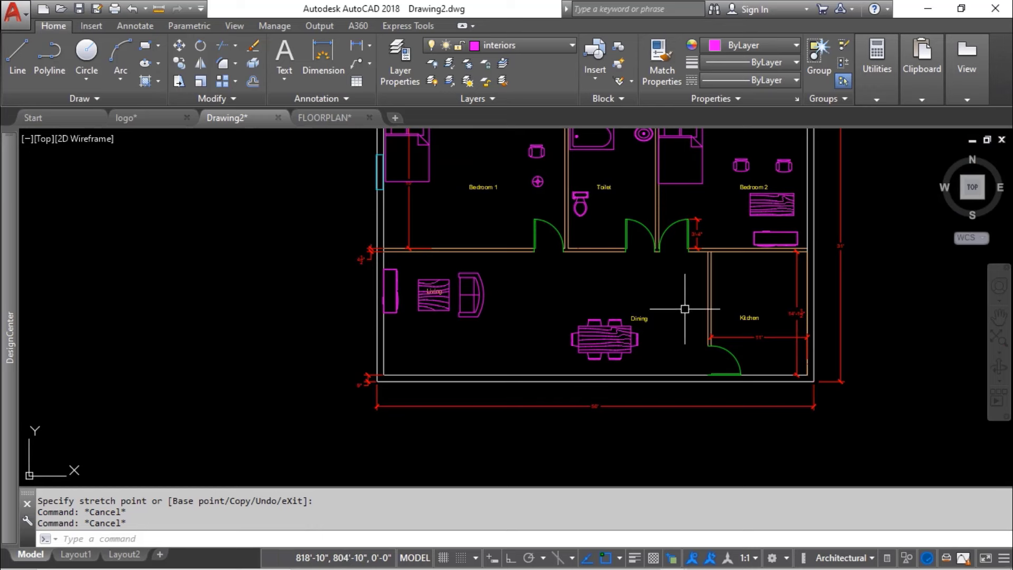
- Display the blocks of Kitchens.dwg and insert the Range-Oven - 30 in top block near the Kitchen's right wall
{"action": "mouse_move", "coordinate": [10, 338]}
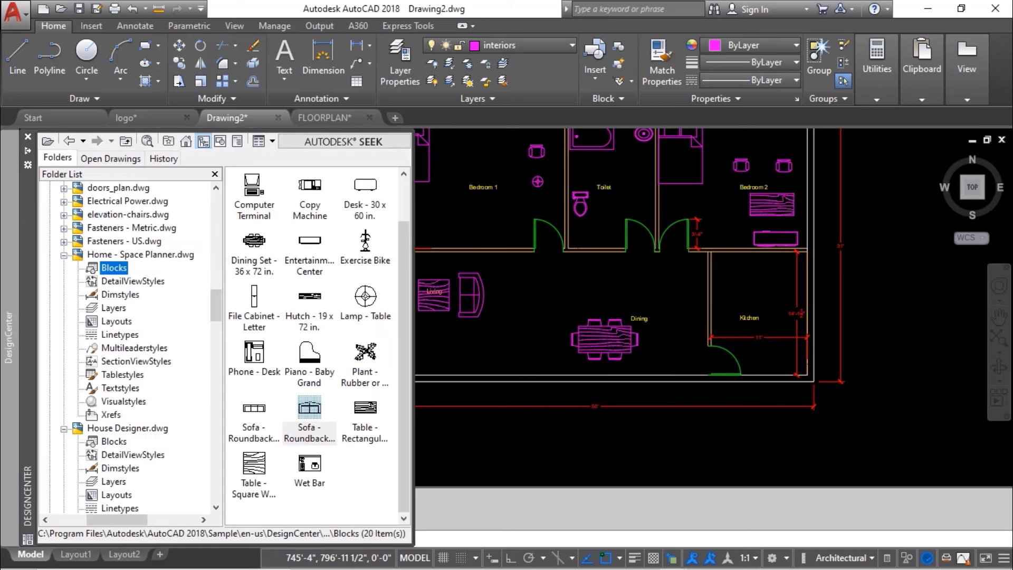
{"action": "scroll", "coordinate": [127, 343], "scroll_direction": "down", "scroll_amount": 7}
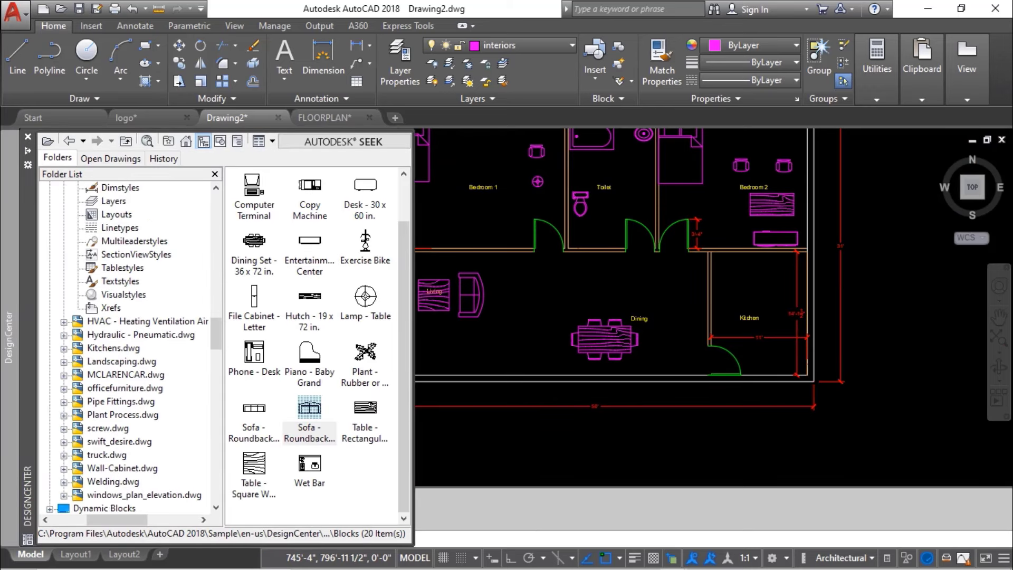
{"action": "left_click", "coordinate": [64, 349]}
{"action": "left_click", "coordinate": [114, 349]}
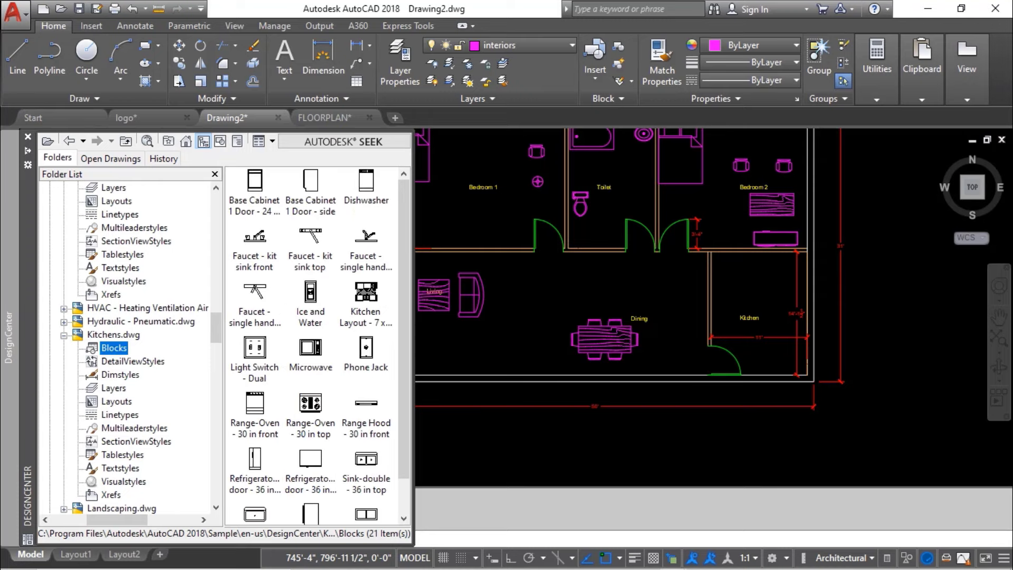
{"action": "mouse_move", "coordinate": [311, 403]}
{"action": "left_mouse_down"}
{"action": "mouse_move", "coordinate": [571, 316]}
{"action": "mouse_move", "coordinate": [778, 283]}
{"action": "mouse_move", "coordinate": [783, 300]}
{"action": "mouse_move", "coordinate": [791, 276]}
{"action": "mouse_move", "coordinate": [794, 287]}
{"action": "left_mouse_up"}
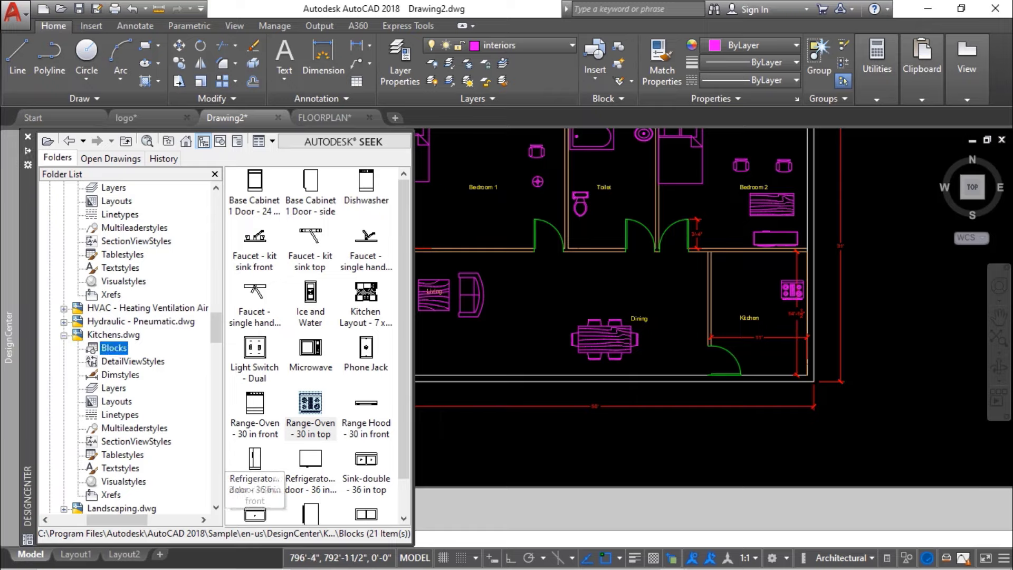
- Insert the 36 in refrigerator top-view block in the Kitchen's upper left corner and the Sink-double - 36 in top block at the upper right corner
{"action": "mouse_move", "coordinate": [310, 458]}
{"action": "left_mouse_down"}
{"action": "mouse_move", "coordinate": [509, 362]}
{"action": "mouse_move", "coordinate": [724, 280]}
{"action": "mouse_move", "coordinate": [711, 251]}
{"action": "left_mouse_up"}
{"action": "mouse_move", "coordinate": [366, 459]}
{"action": "left_mouse_down"}
{"action": "mouse_move", "coordinate": [724, 276]}
{"action": "mouse_move", "coordinate": [788, 256]}
{"action": "left_mouse_up"}
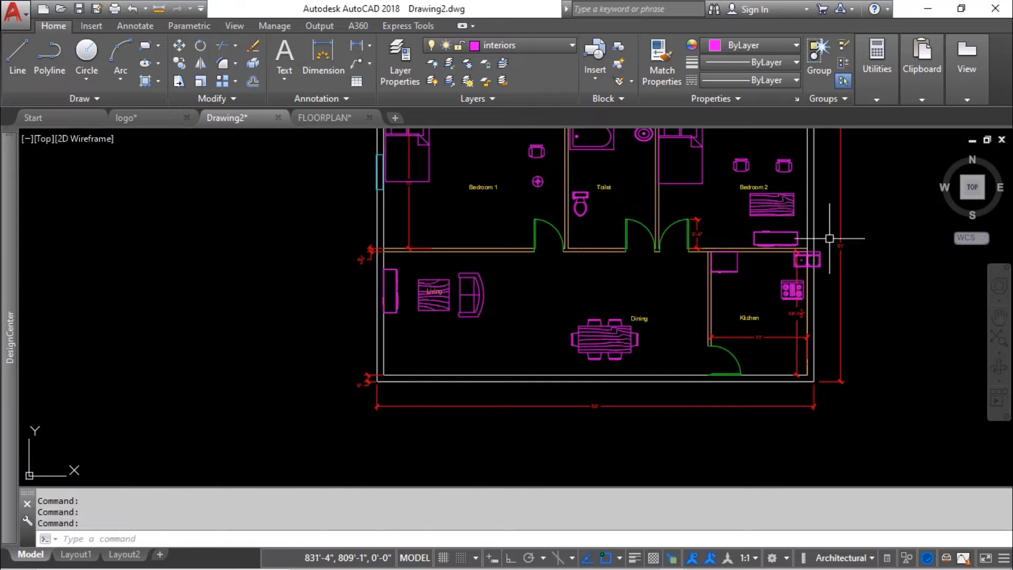
- Move the double sink left by its grip so that it sits inside the Kitchen against the upper wall, clear of the right wall
{"action": "scroll", "coordinate": [830, 238], "scroll_direction": "up", "scroll_amount": 4}
{"action": "left_click", "coordinate": [811, 273]}
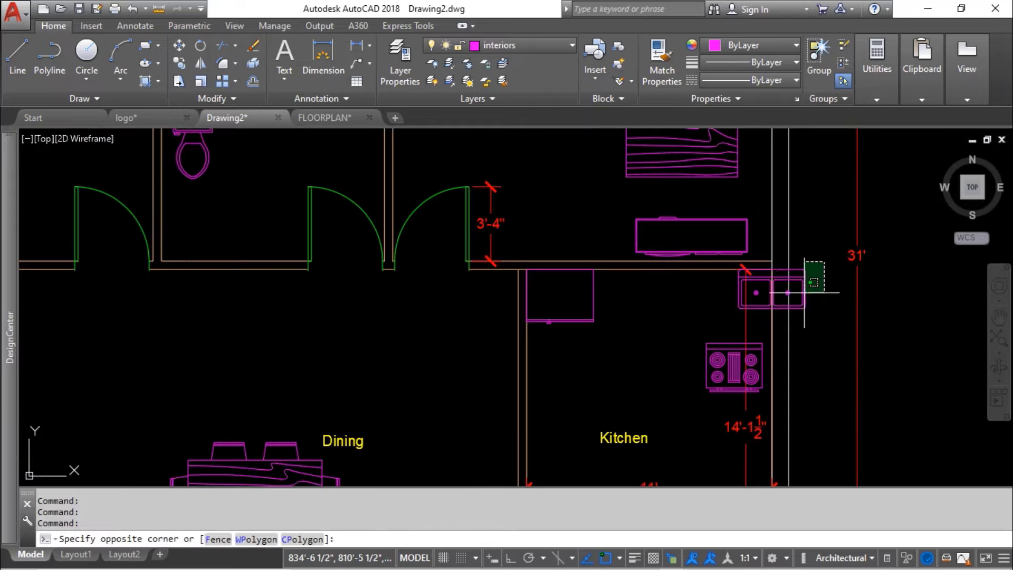
{"action": "scroll", "coordinate": [749, 274], "scroll_direction": "up", "scroll_amount": 5}
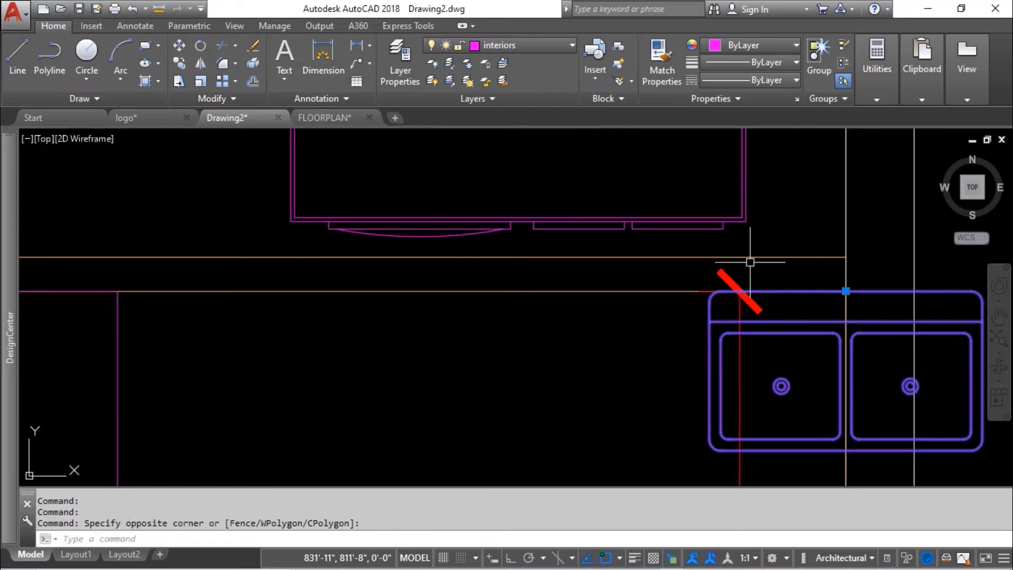
{"action": "left_click", "coordinate": [846, 291]}
{"action": "scroll", "coordinate": [650, 301], "scroll_direction": "down", "scroll_amount": 6}
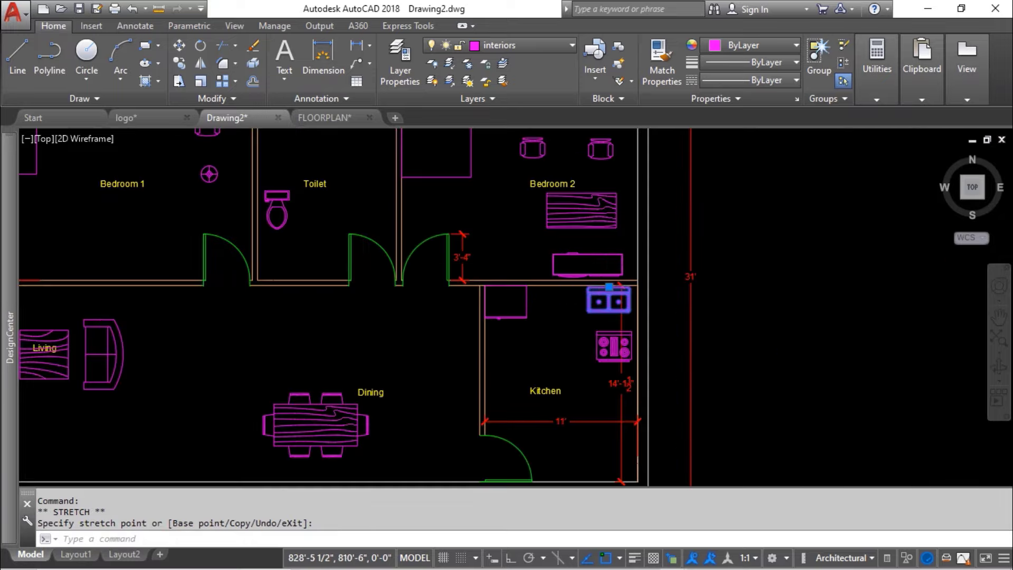
{"action": "key", "text": "Escape"}
{"action": "key", "text": "Escape"}
- Isolate the INt_wall layer with LAYISO by picking the internal wall below Bedroom 1
{"action": "scroll", "coordinate": [484, 295], "scroll_direction": "up", "scroll_amount": 2}
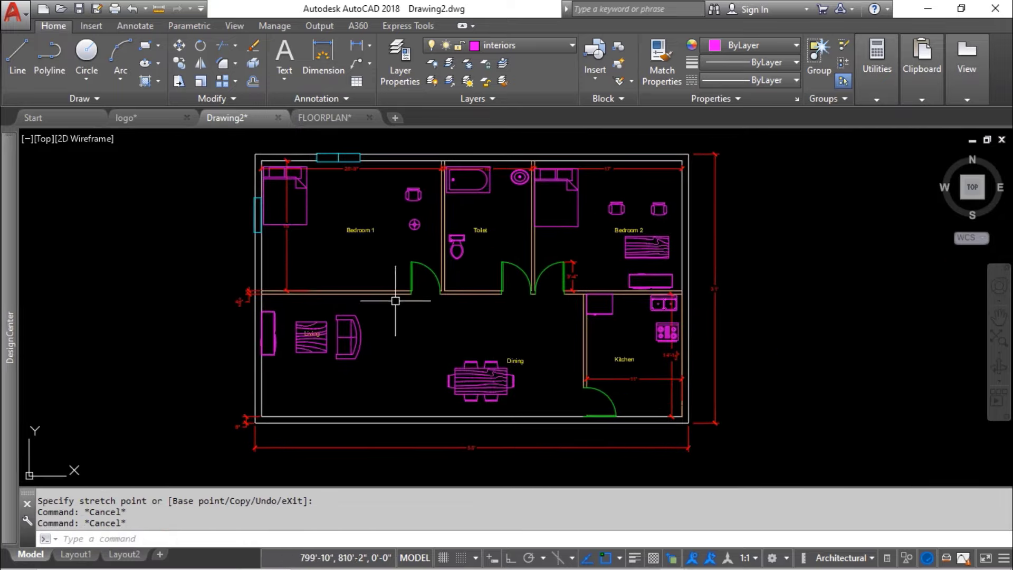
{"action": "middle_click_drag", "start_coordinate": [396, 295], "coordinate": [380, 320]}
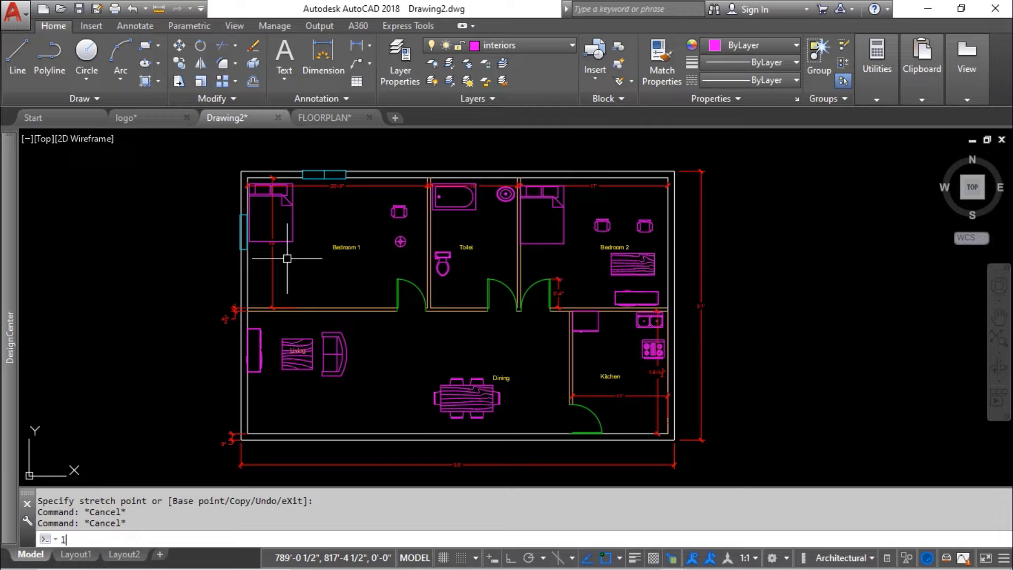
{"action": "type", "text": "ayis"}
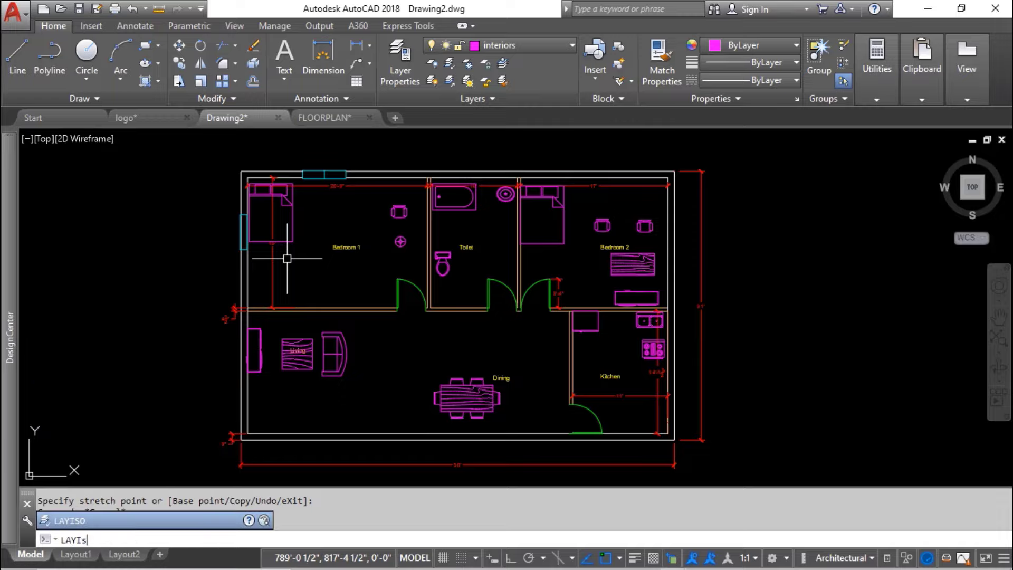
{"action": "key", "text": "Return"}
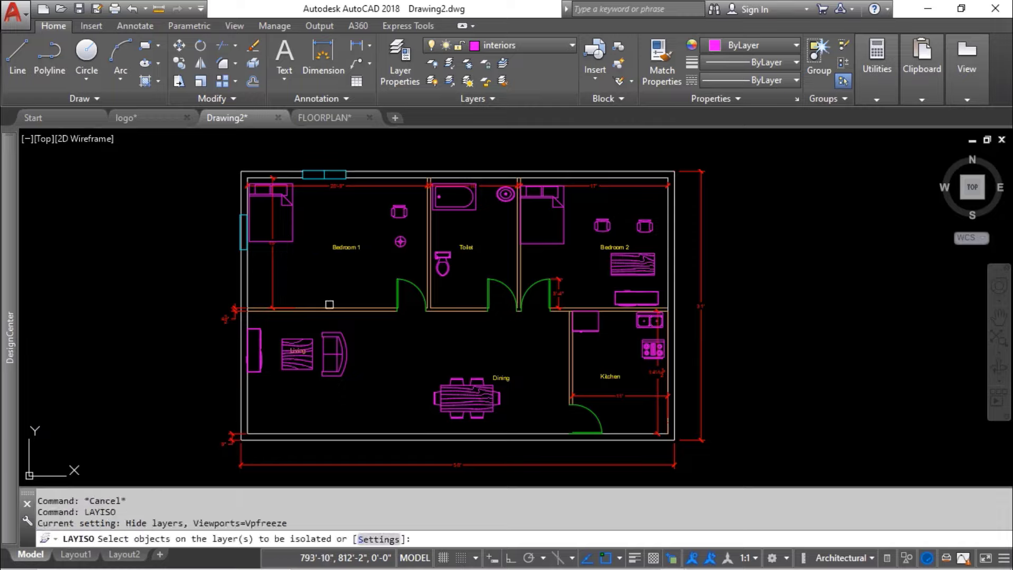
{"action": "left_click", "coordinate": [334, 312]}
{"action": "key", "text": "Return"}
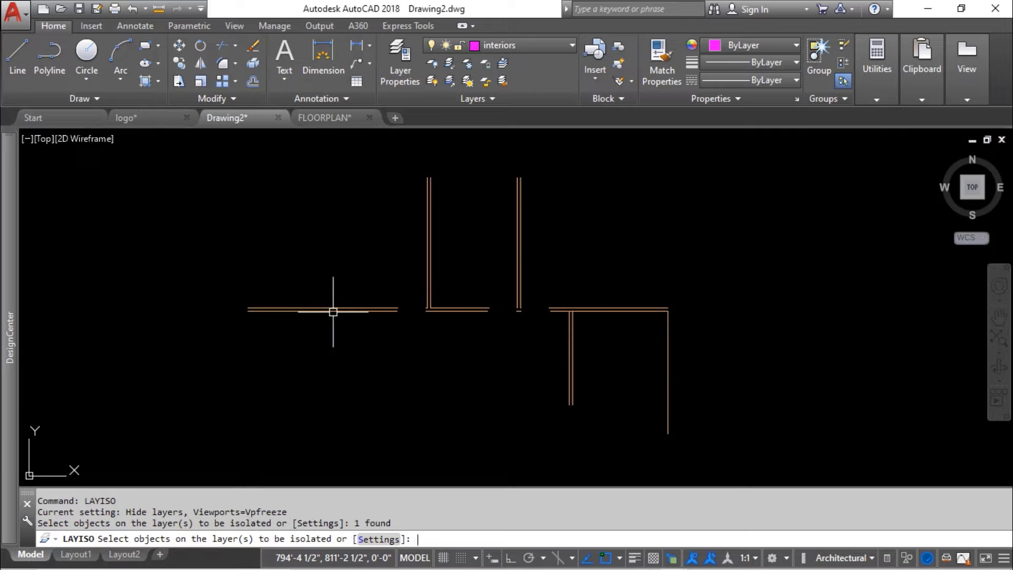
- Restore all the layers hidden by the isolation with LAYUNISO
{"action": "mouse_move", "coordinate": [419, 362]}
{"action": "middle_mouse_down"}
{"action": "mouse_move", "coordinate": [337, 274]}
{"action": "mouse_move", "coordinate": [407, 371]}
{"action": "middle_mouse_up"}
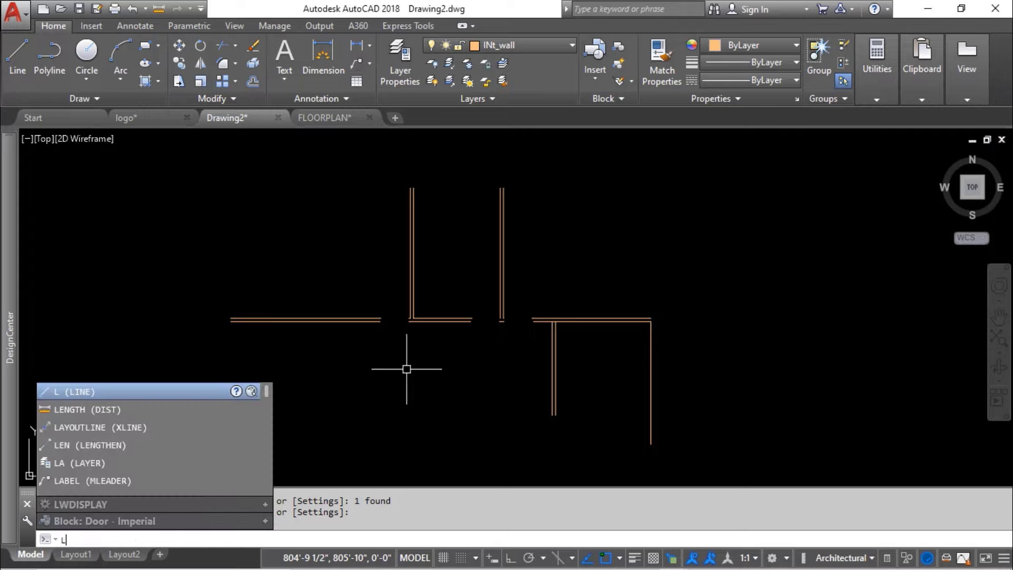
{"action": "type", "text": "LaYUNi"}
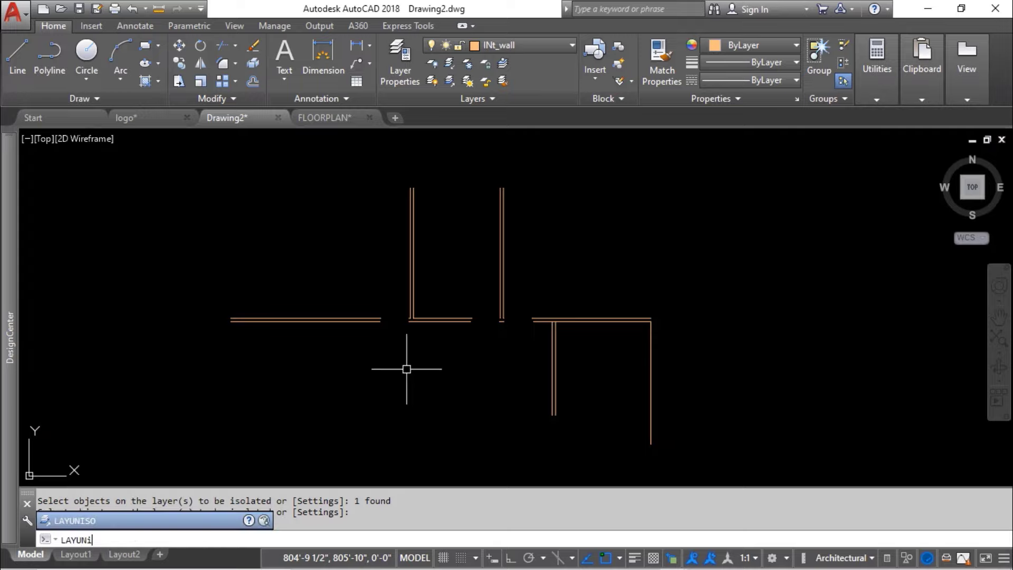
{"action": "key", "text": "Return"}
{"action": "key", "text": "Escape"}
{"action": "key", "text": "Escape"}
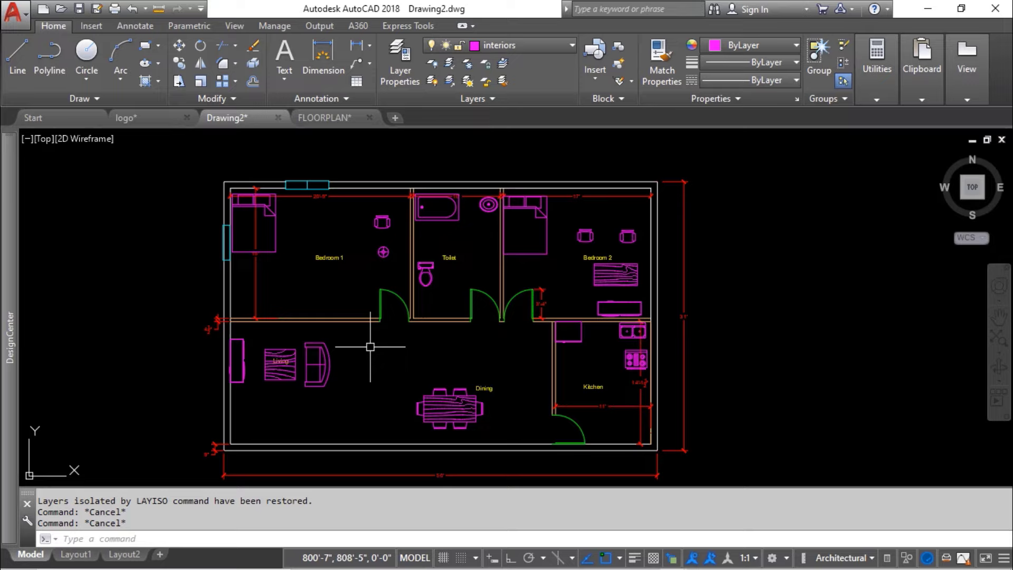
{"action": "middle_click_drag", "start_coordinate": [371, 347], "coordinate": [364, 327]}
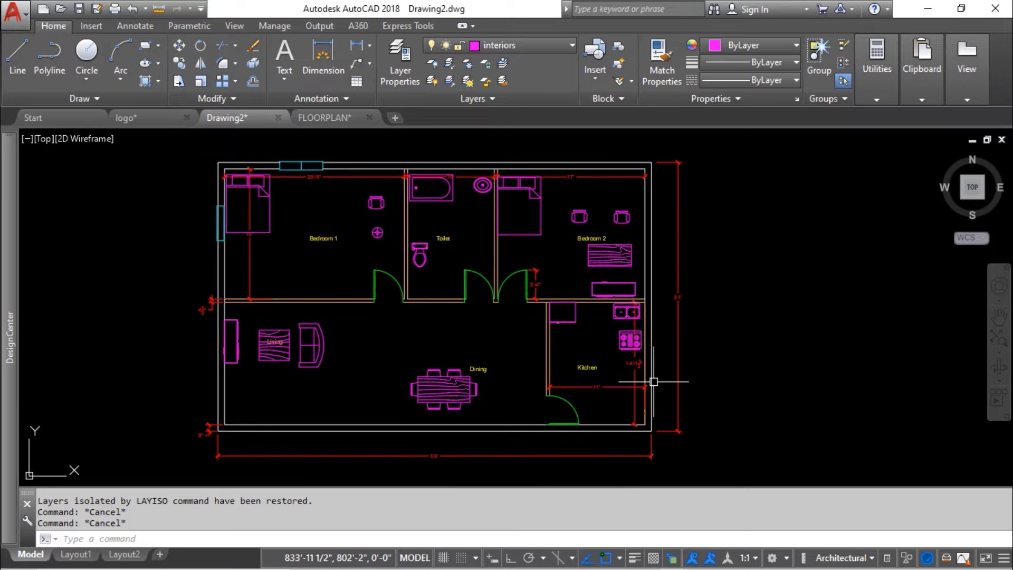
{"action": "mouse_move", "coordinate": [654, 381]}
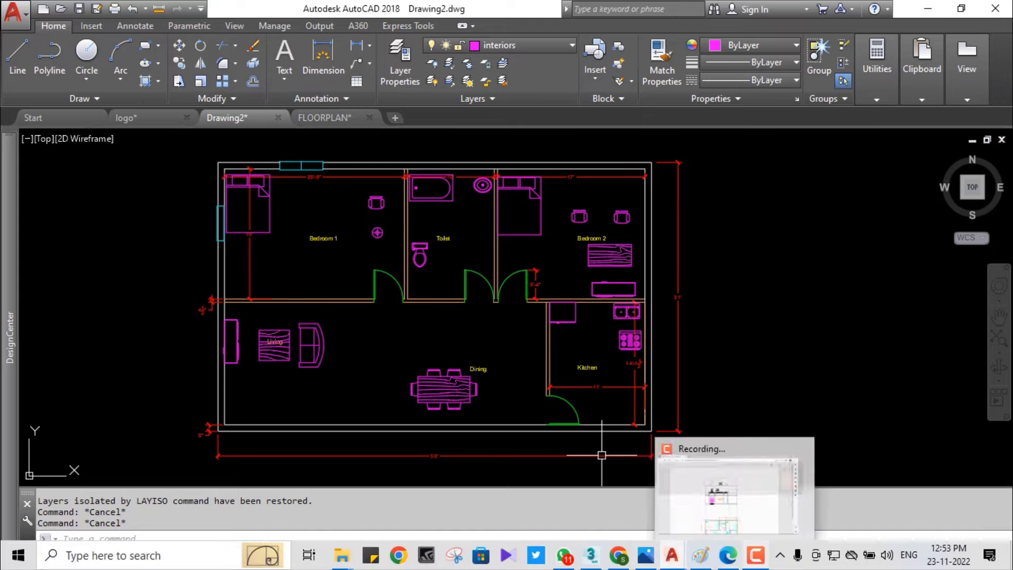
{"action": "left_click", "coordinate": [755, 555]}
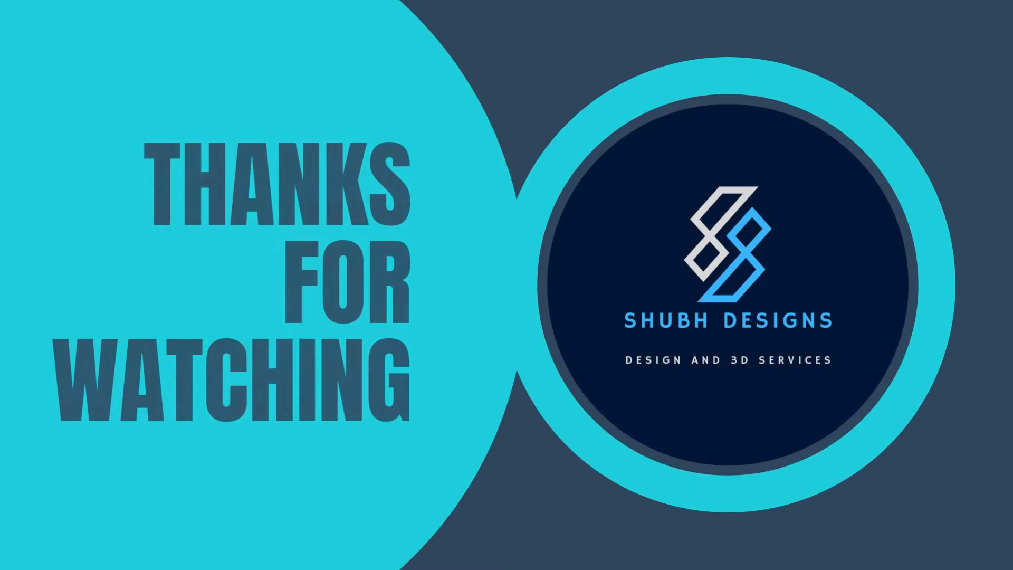